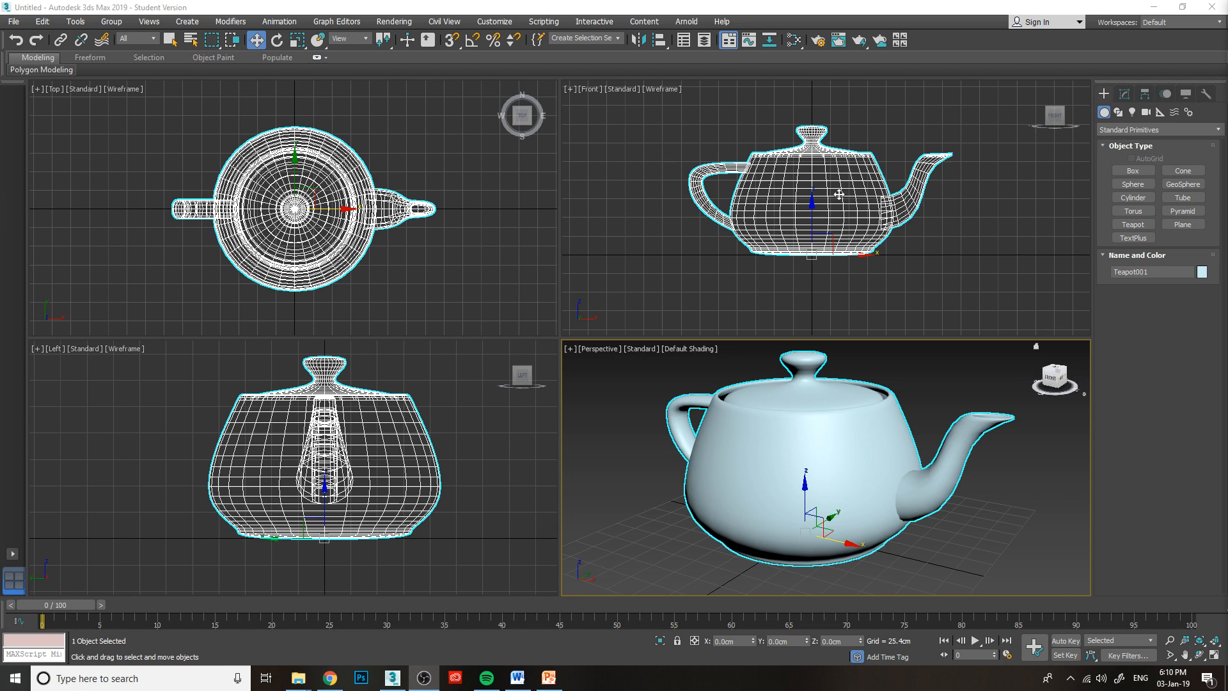
Examine the teapot from the front, the left side and raised three-quarter angles in the Perspective viewport.
{"action": "mouse_move", "coordinate": [1055, 377]}
{"action": "left_mouse_down"}
{"action": "mouse_move", "coordinate": [1073, 380]}
{"action": "mouse_move", "coordinate": [1054, 383]}
{"action": "left_mouse_up"}
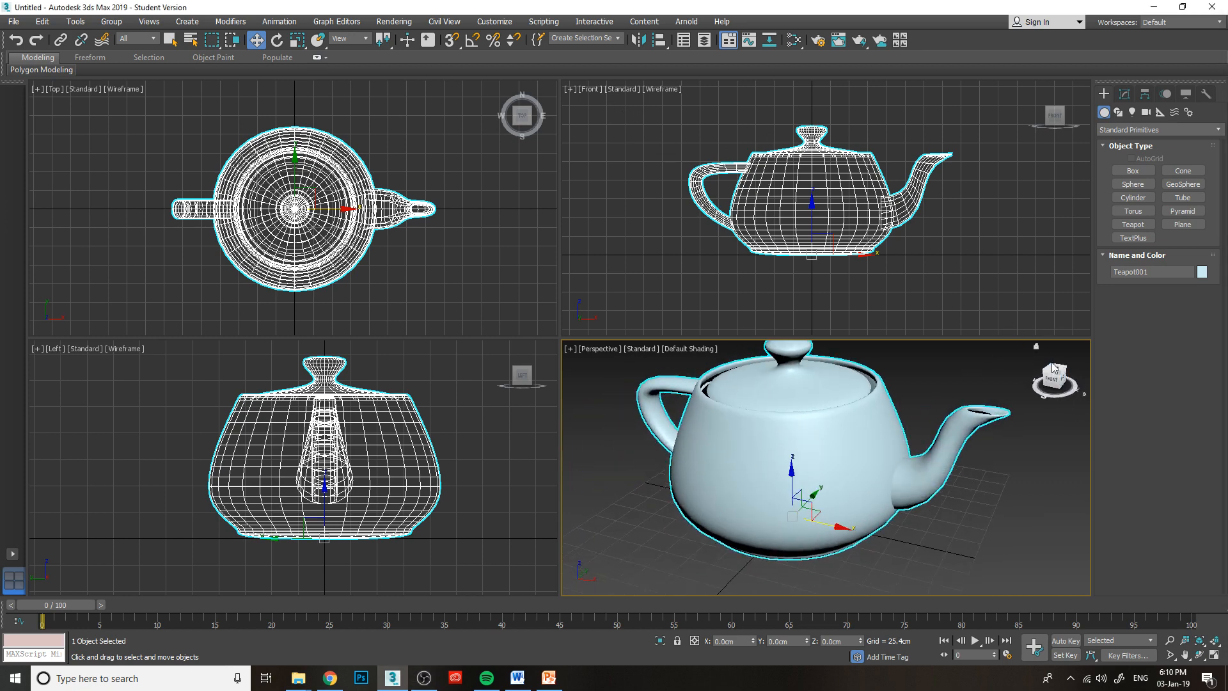
{"action": "left_click", "coordinate": [1055, 383]}
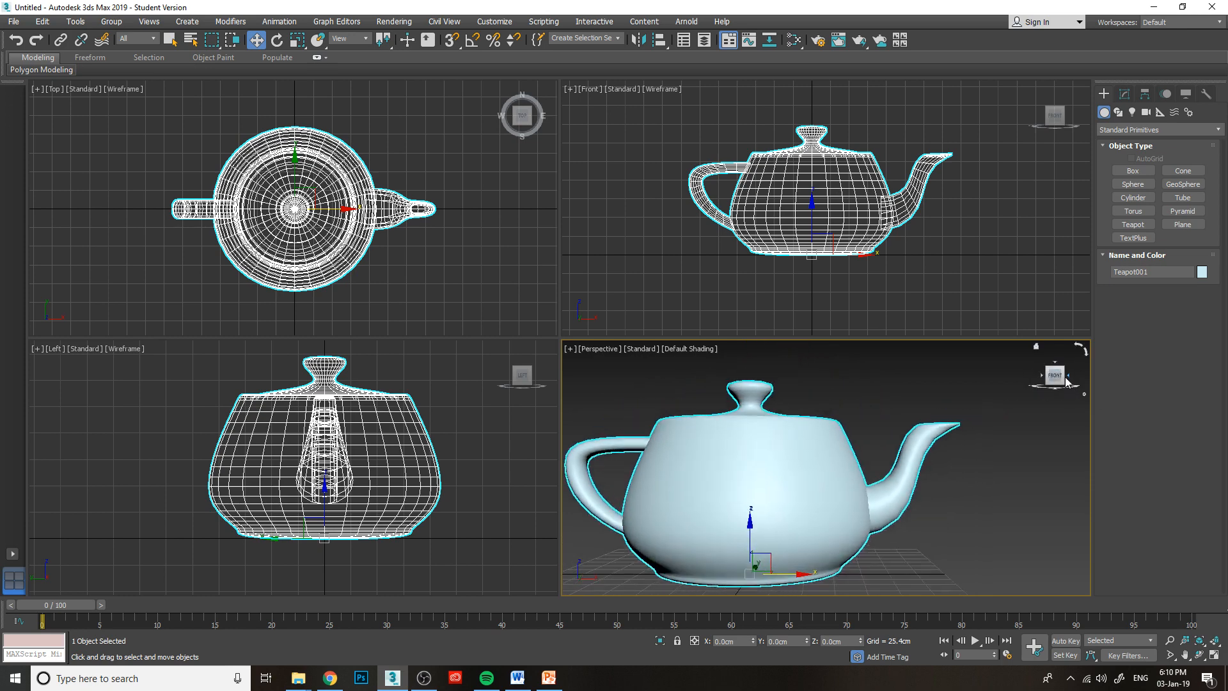
{"action": "middle_click_drag", "start_coordinate": [833, 498], "coordinate": [830, 508], "text": "alt"}
{"action": "left_click_drag", "start_coordinate": [1055, 380], "coordinate": [1048, 386]}
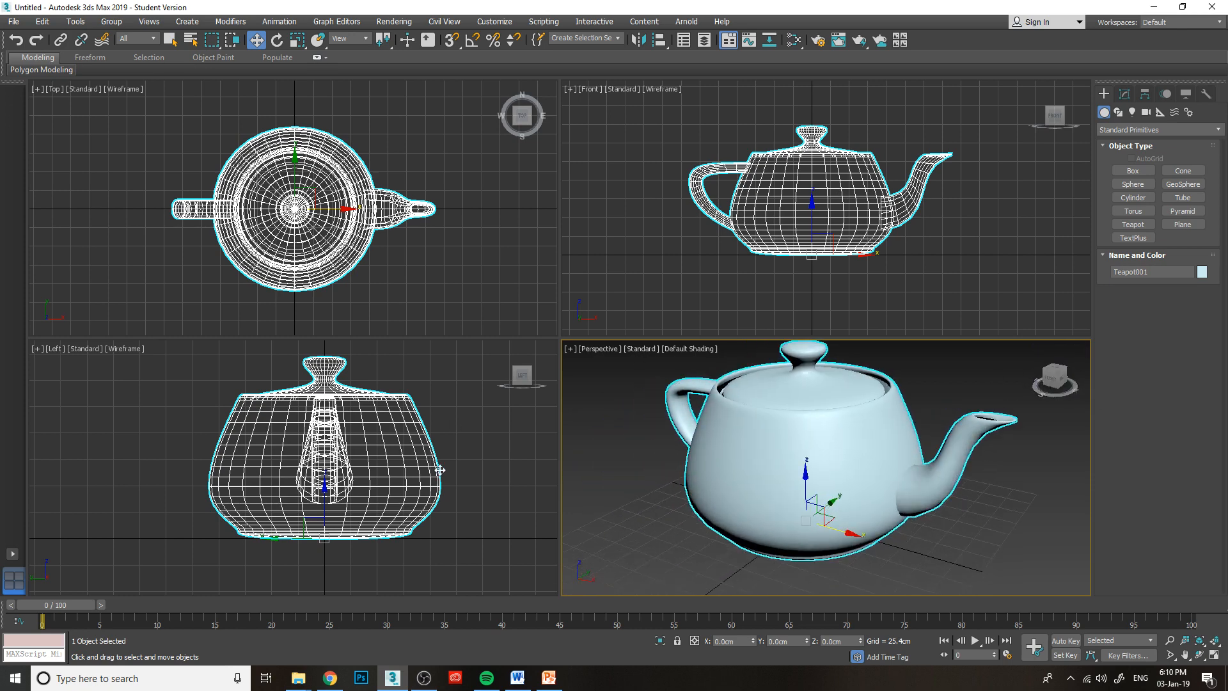
{"action": "middle_click_drag", "start_coordinate": [386, 430], "coordinate": [337, 440]}
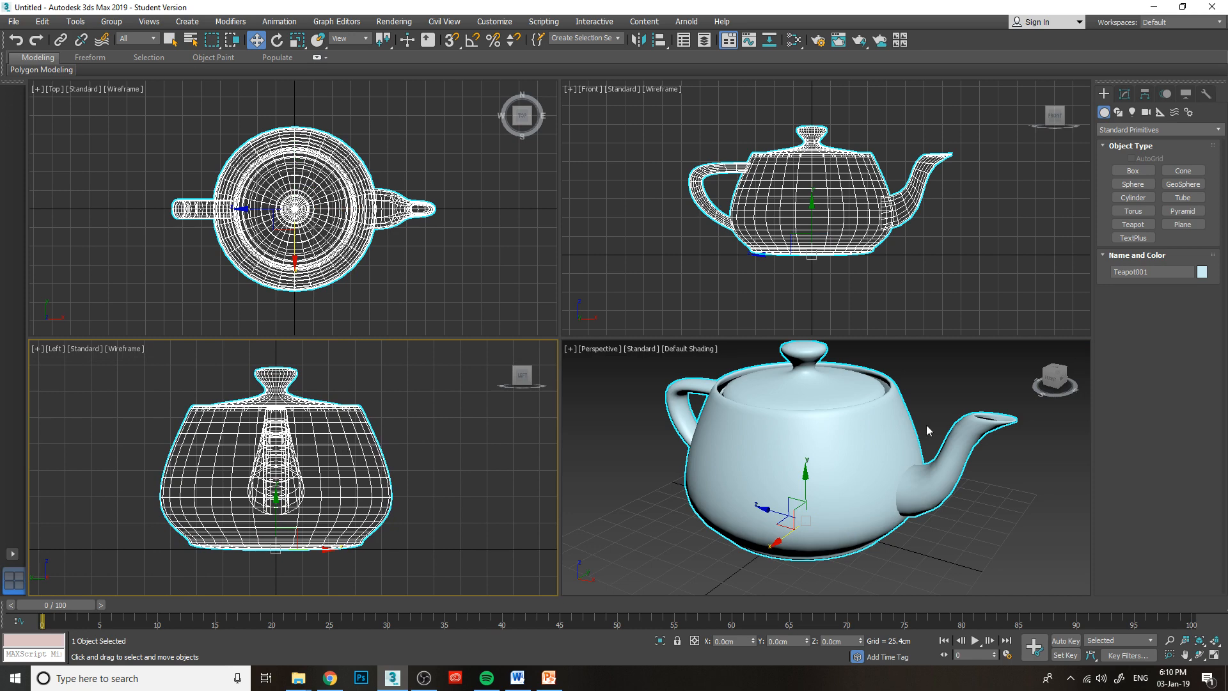
{"action": "left_click_drag", "start_coordinate": [1054, 384], "coordinate": [1063, 386]}
{"action": "middle_click_drag", "start_coordinate": [829, 508], "coordinate": [880, 478], "text": "alt"}
{"action": "left_click", "coordinate": [1049, 381]}
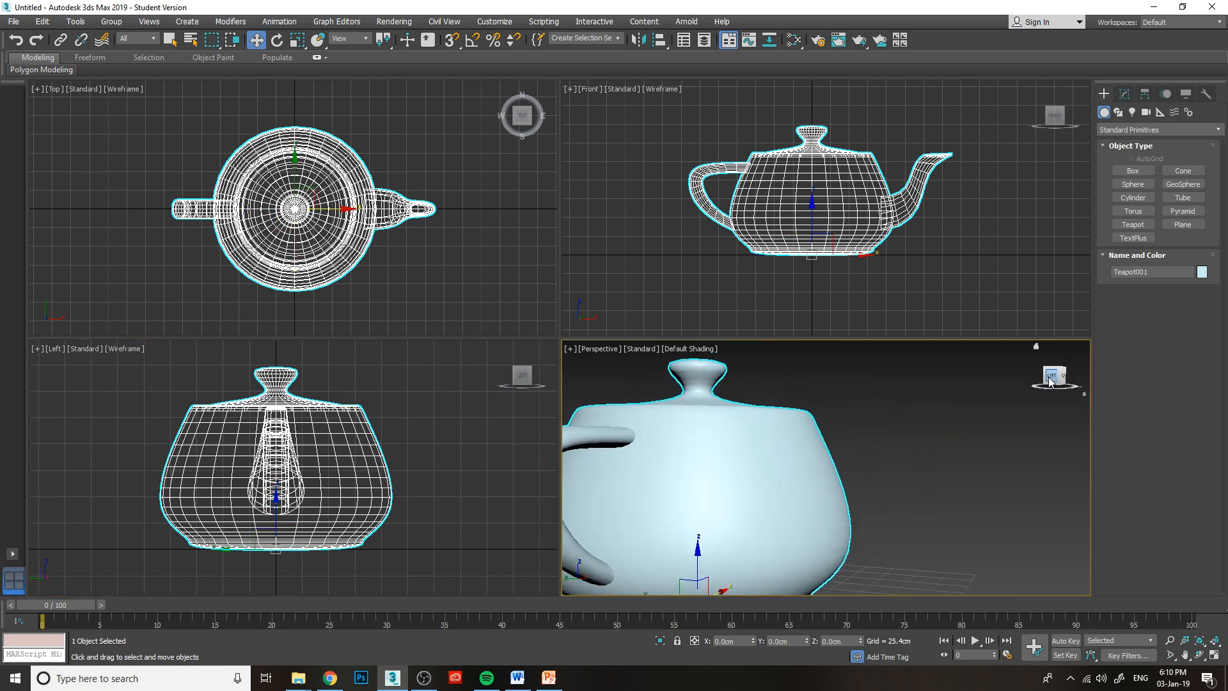
{"action": "left_click_drag", "start_coordinate": [1052, 378], "coordinate": [1034, 346]}
{"action": "middle_click_drag", "start_coordinate": [835, 397], "coordinate": [829, 408]}
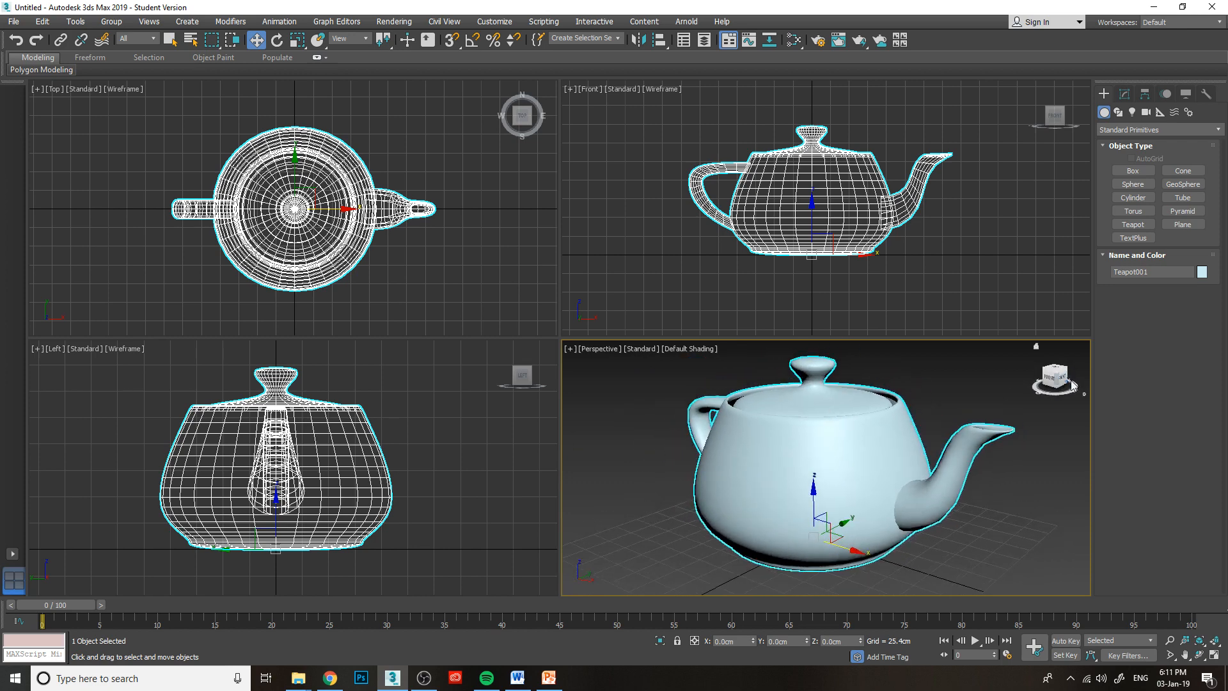
{"action": "mouse_move", "coordinate": [1057, 374]}
{"action": "left_mouse_down"}
{"action": "mouse_move", "coordinate": [1039, 391]}
{"action": "mouse_move", "coordinate": [1062, 374]}
{"action": "mouse_move", "coordinate": [1038, 366]}
{"action": "mouse_move", "coordinate": [1063, 392]}
{"action": "mouse_move", "coordinate": [1045, 390]}
{"action": "mouse_move", "coordinate": [1054, 371]}
{"action": "left_mouse_up"}
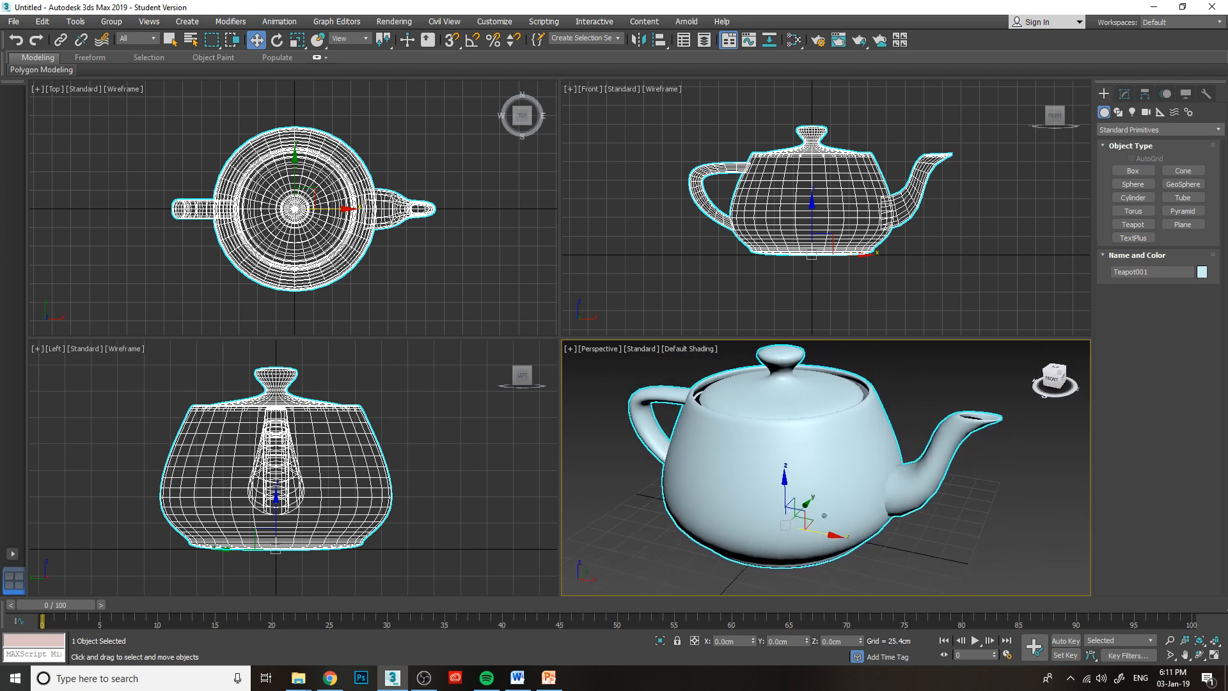
Inspect the teapot's lid and spout by zooming and panning the Perspective viewport, ending with the whole teapot framed.
{"action": "mouse_move", "coordinate": [824, 515]}
{"action": "middle_mouse_down", "text": "alt"}
{"action": "mouse_move", "coordinate": [834, 484]}
{"action": "mouse_move", "coordinate": [802, 519]}
{"action": "mouse_move", "coordinate": [824, 516]}
{"action": "middle_mouse_up", "text": "alt"}
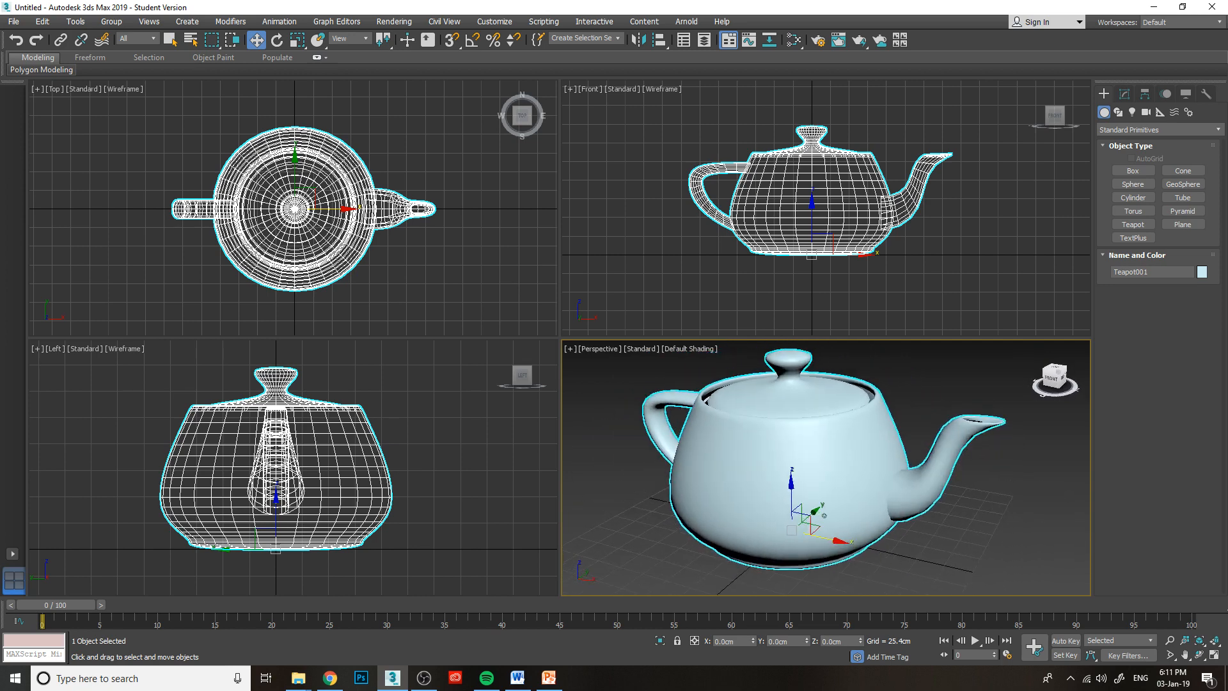
{"action": "middle_click_drag", "start_coordinate": [763, 399], "coordinate": [818, 505]}
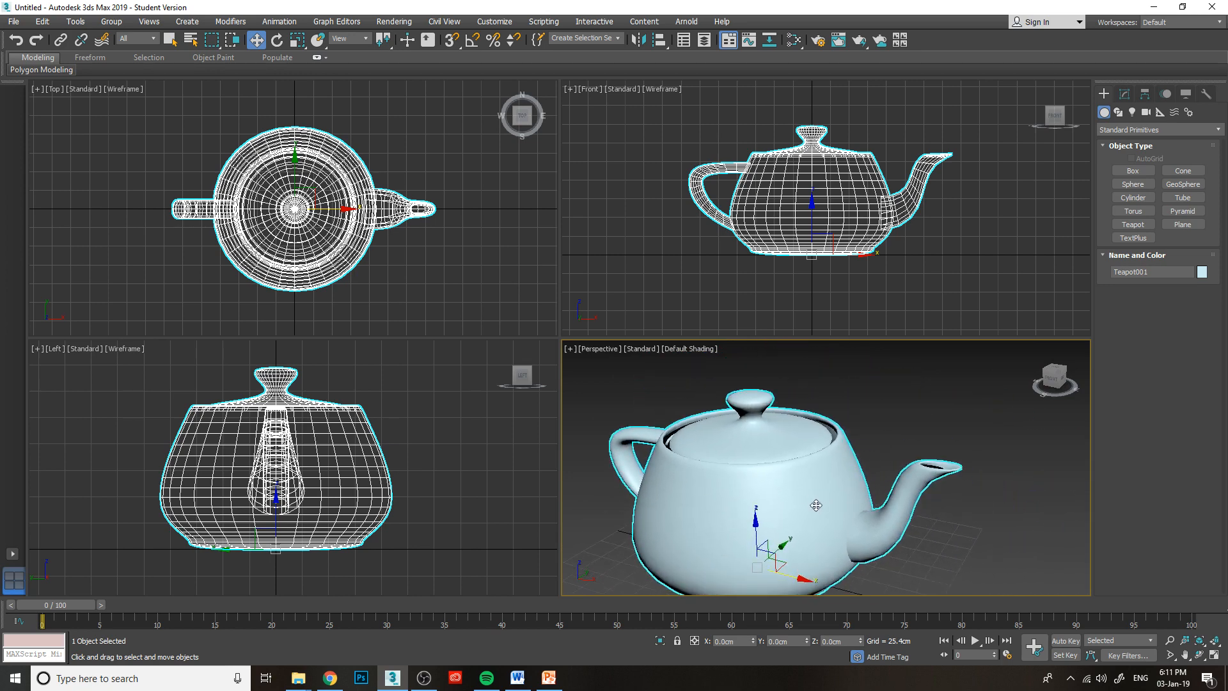
{"action": "scroll", "coordinate": [752, 477], "scroll_direction": "up", "scroll_amount": 3}
{"action": "scroll", "coordinate": [753, 477], "scroll_direction": "down", "scroll_amount": 3}
{"action": "middle_click_drag", "start_coordinate": [761, 499], "coordinate": [816, 427]}
{"action": "middle_click_drag", "start_coordinate": [924, 473], "coordinate": [946, 537]}
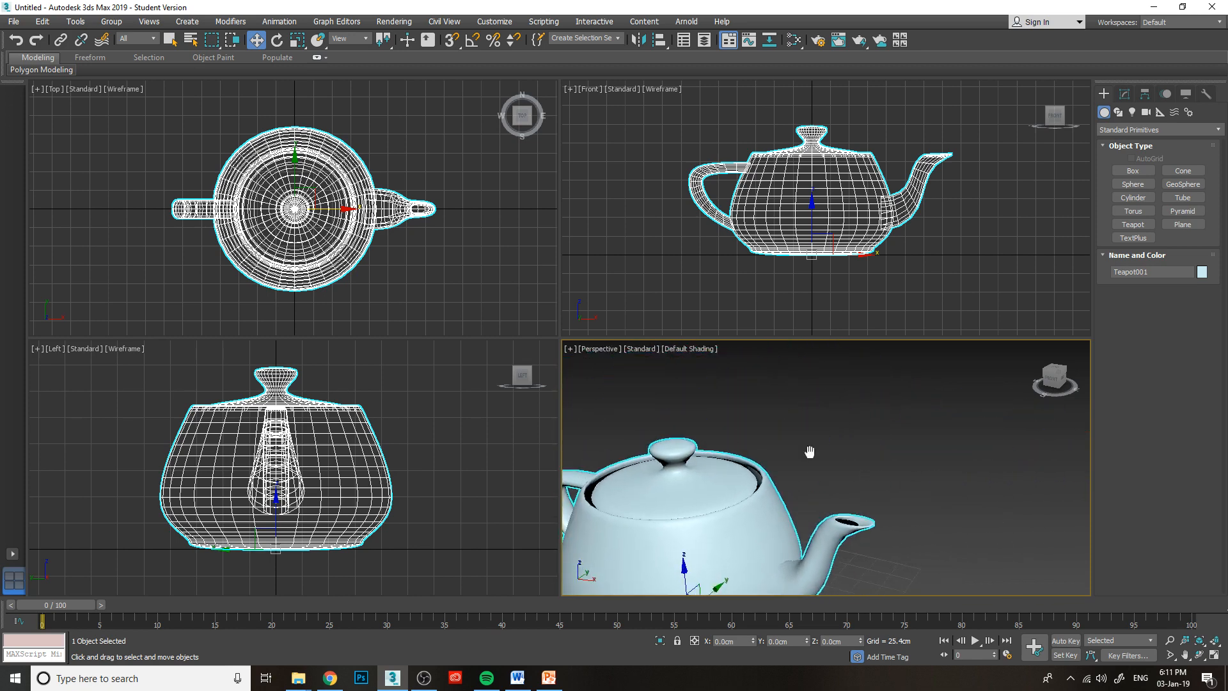
{"action": "middle_click_drag", "start_coordinate": [809, 455], "coordinate": [928, 371]}
{"action": "middle_click_drag", "start_coordinate": [869, 491], "coordinate": [911, 475]}
{"action": "middle_click_drag", "start_coordinate": [762, 480], "coordinate": [706, 504]}
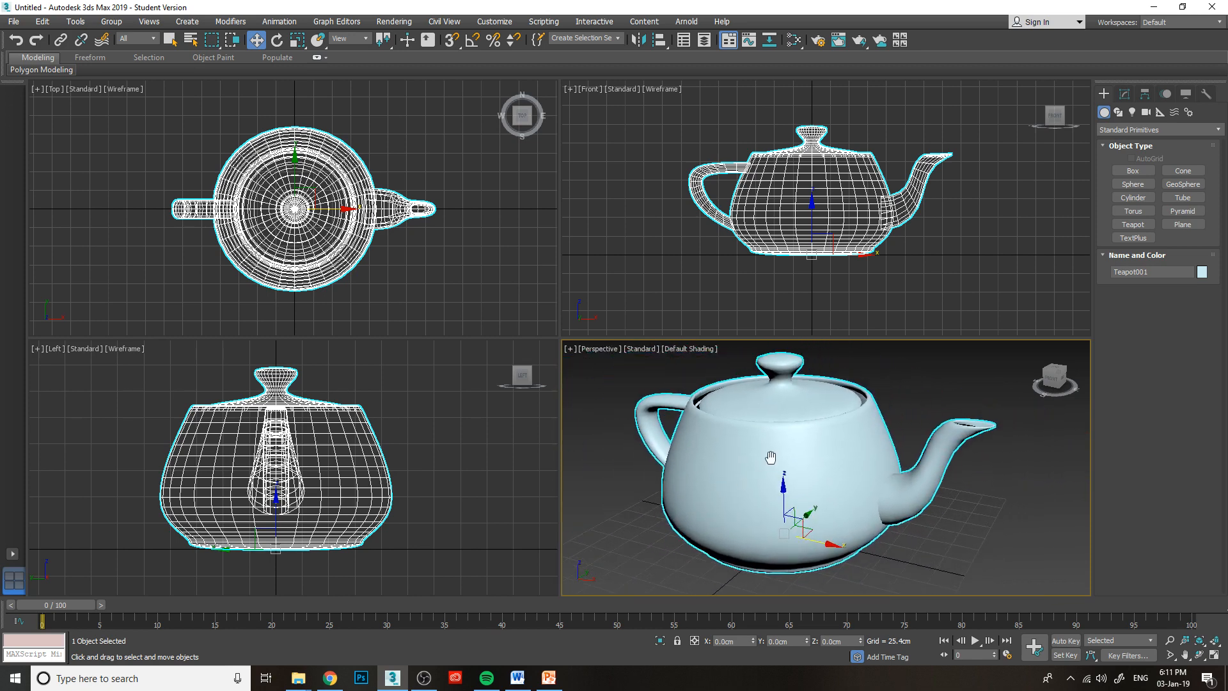
{"action": "mouse_move", "coordinate": [770, 458]}
{"action": "middle_mouse_down"}
{"action": "mouse_move", "coordinate": [778, 444]}
{"action": "mouse_move", "coordinate": [754, 474]}
{"action": "mouse_move", "coordinate": [761, 454]}
{"action": "middle_mouse_up"}
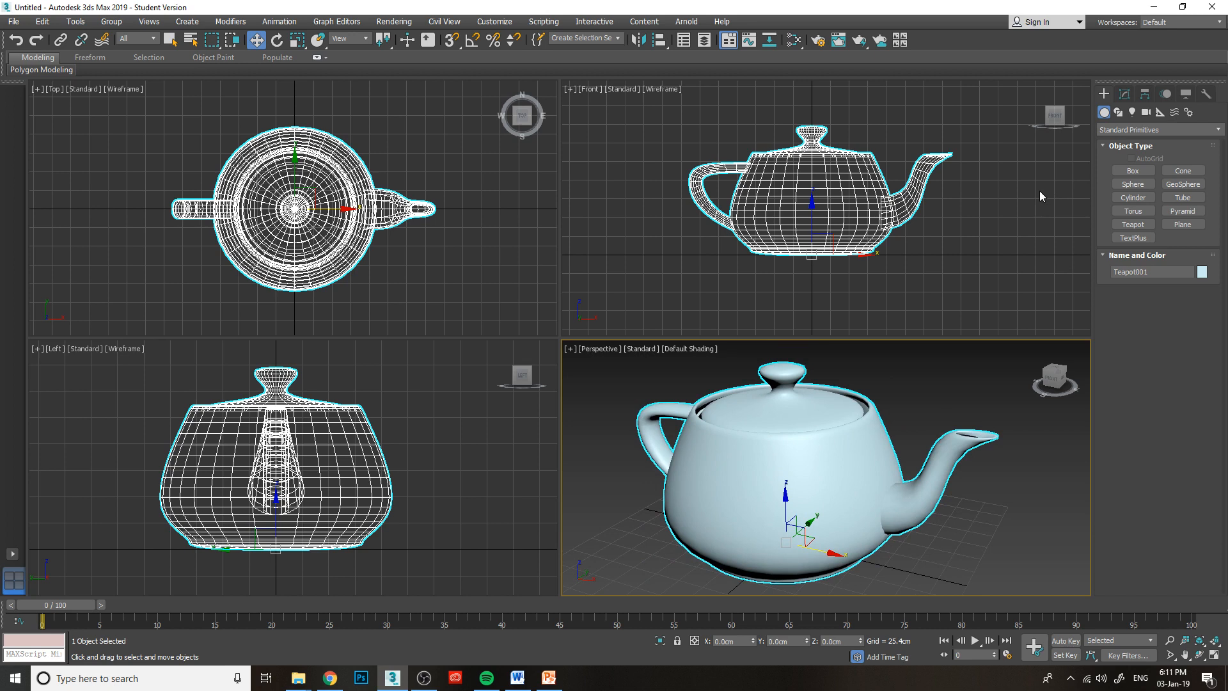
Show the teapot's modify parameters and delete the teapot from the scene.
{"action": "left_click", "coordinate": [1124, 95]}
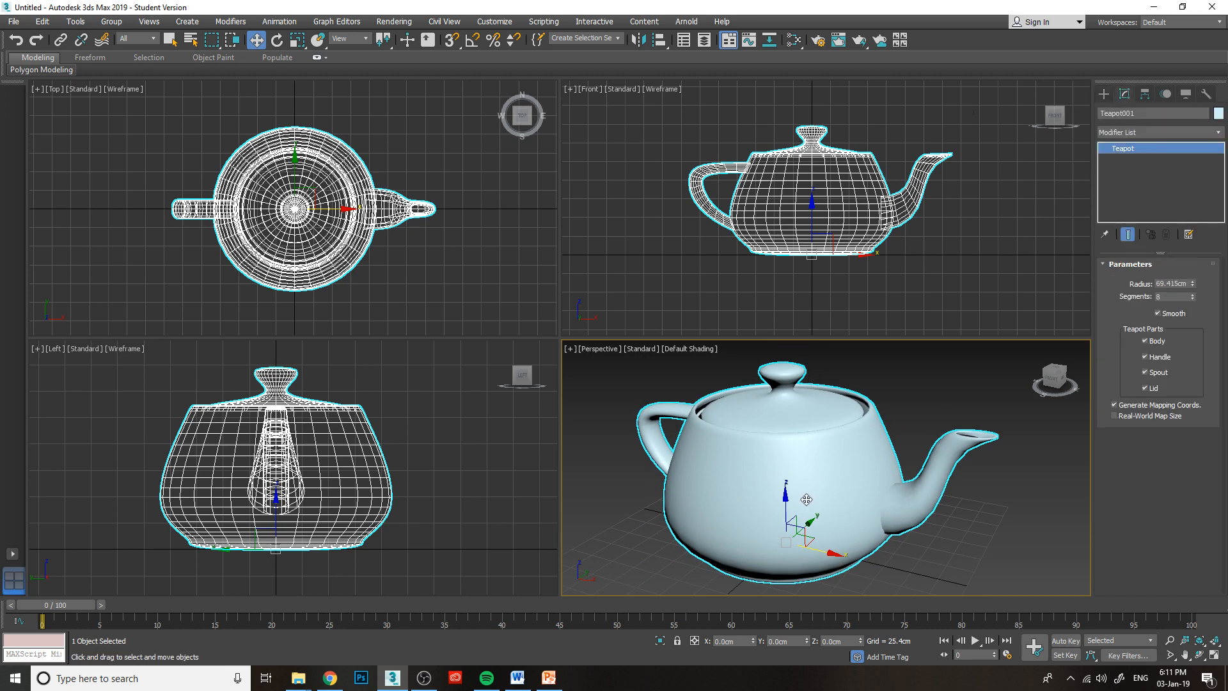
{"action": "key", "text": "Delete"}
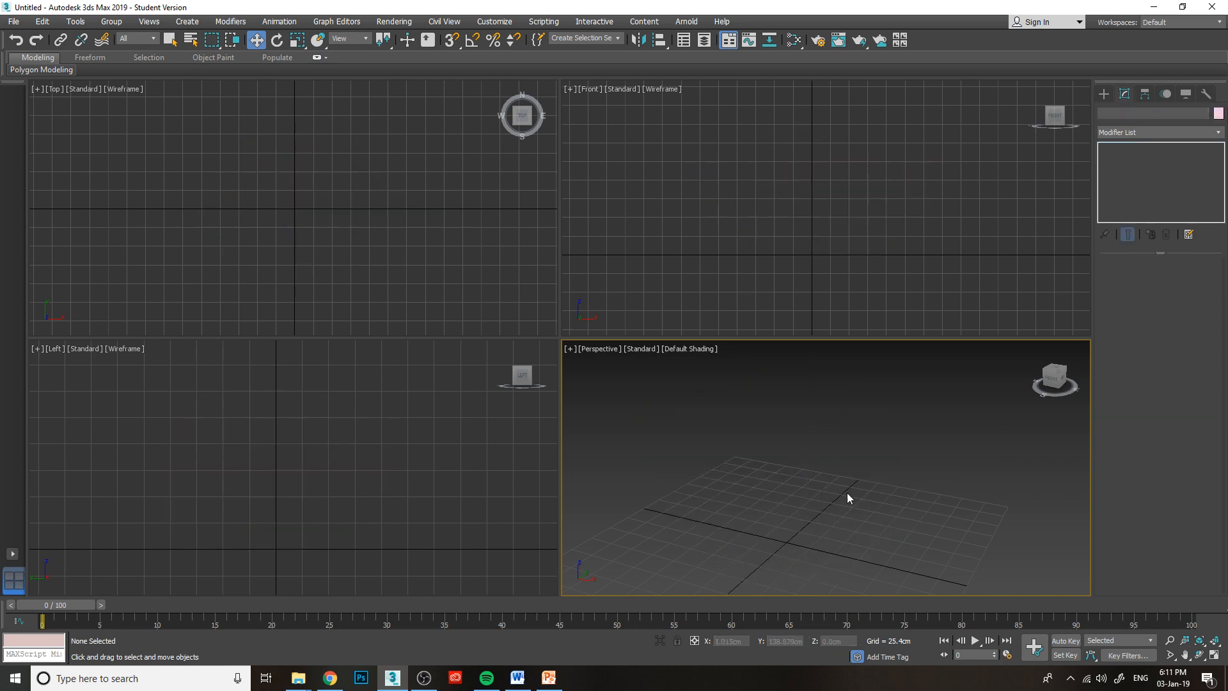
Create a box about 140 cm long, 128 cm wide and 113 cm high near the grid's centre, and activate the Move tool.
{"action": "middle_click_drag", "start_coordinate": [847, 498], "coordinate": [904, 455]}
{"action": "left_click", "coordinate": [1105, 95]}
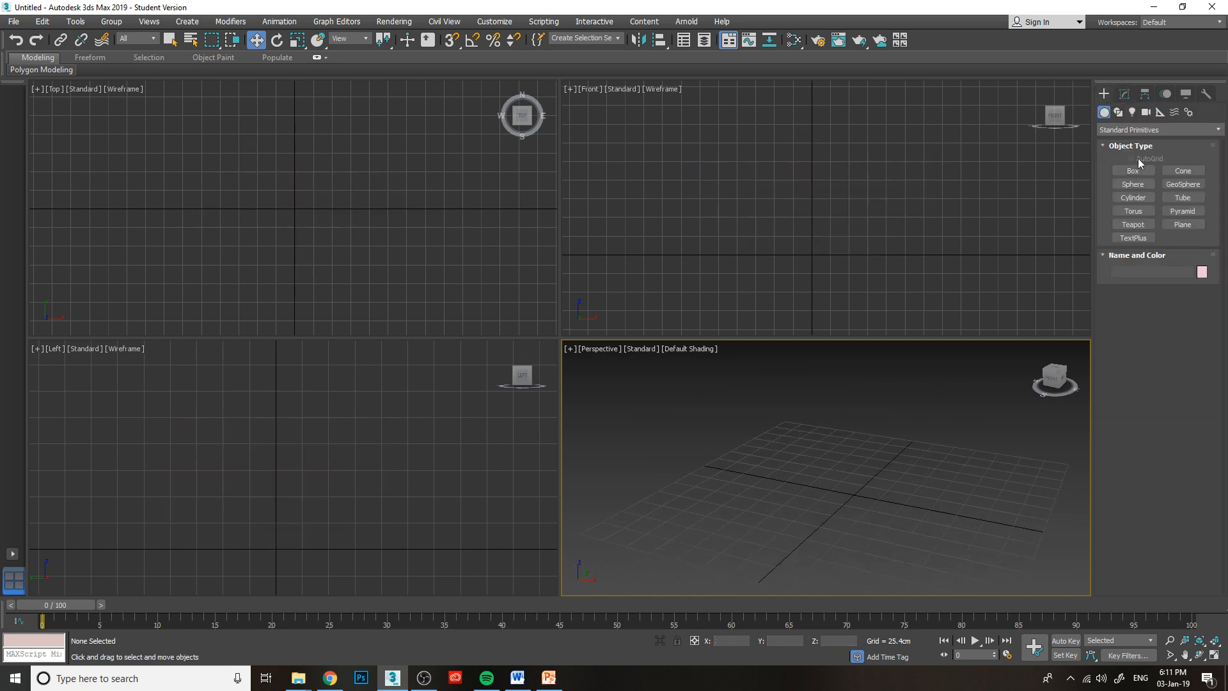
{"action": "left_click", "coordinate": [1133, 170]}
{"action": "left_click_drag", "start_coordinate": [832, 467], "coordinate": [897, 548]}
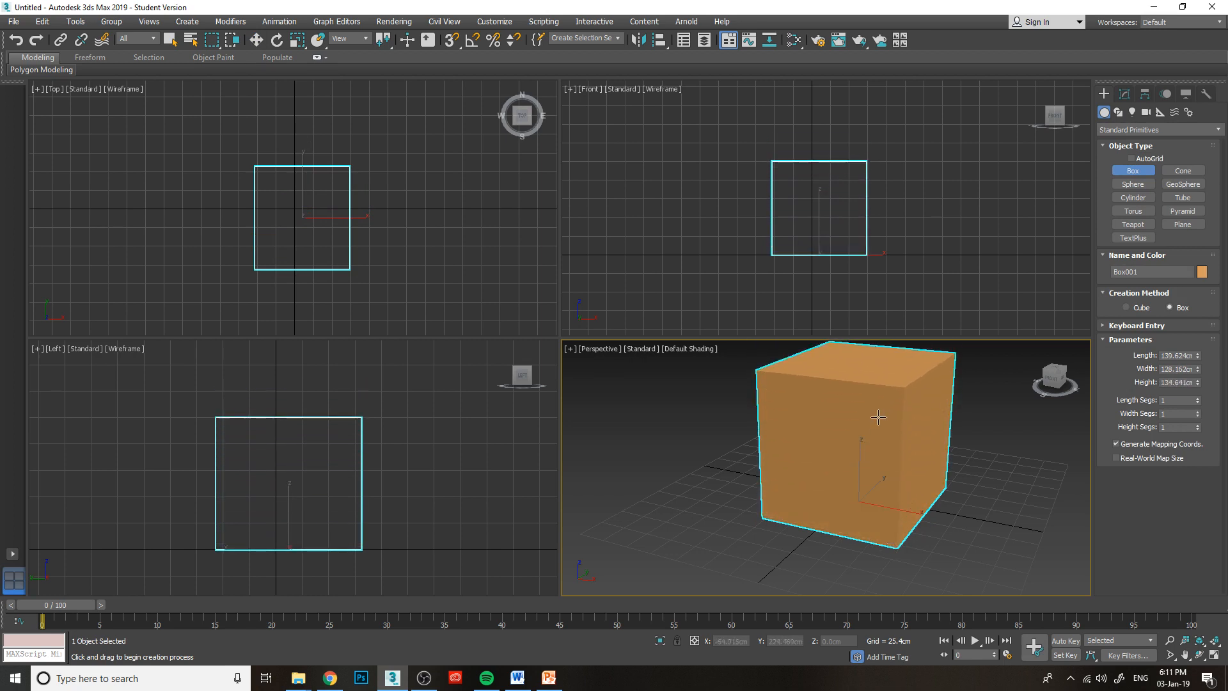
{"action": "left_click", "coordinate": [842, 443]}
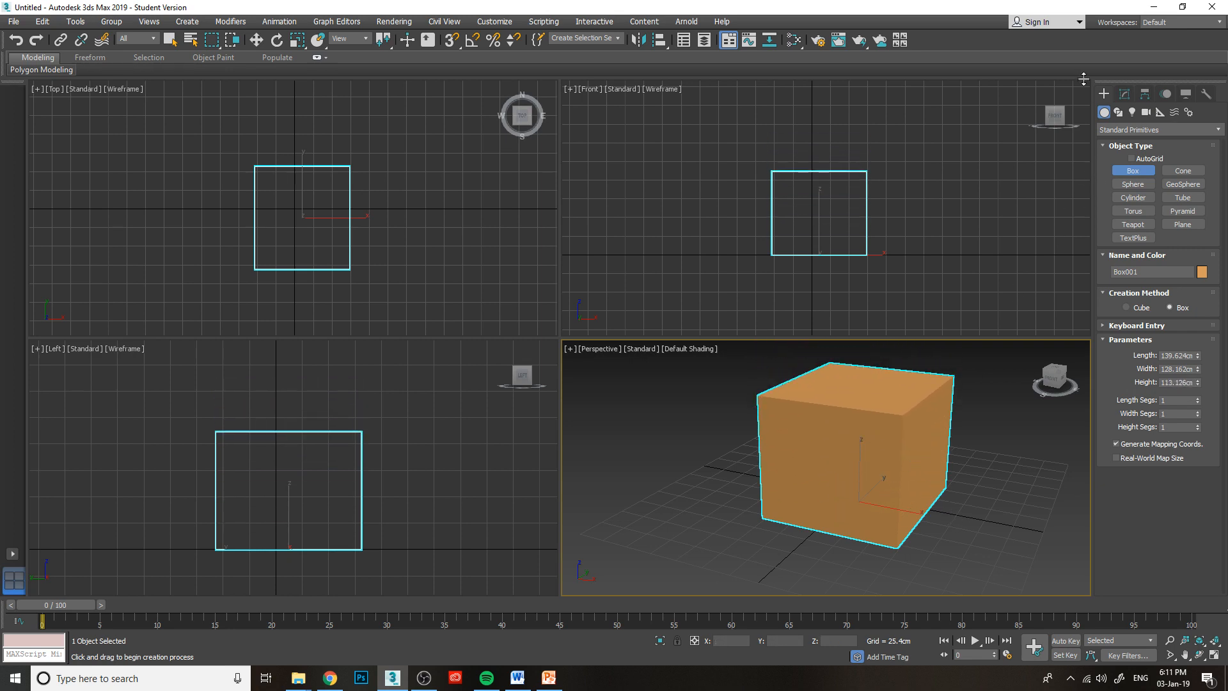
{"action": "left_click", "coordinate": [256, 41]}
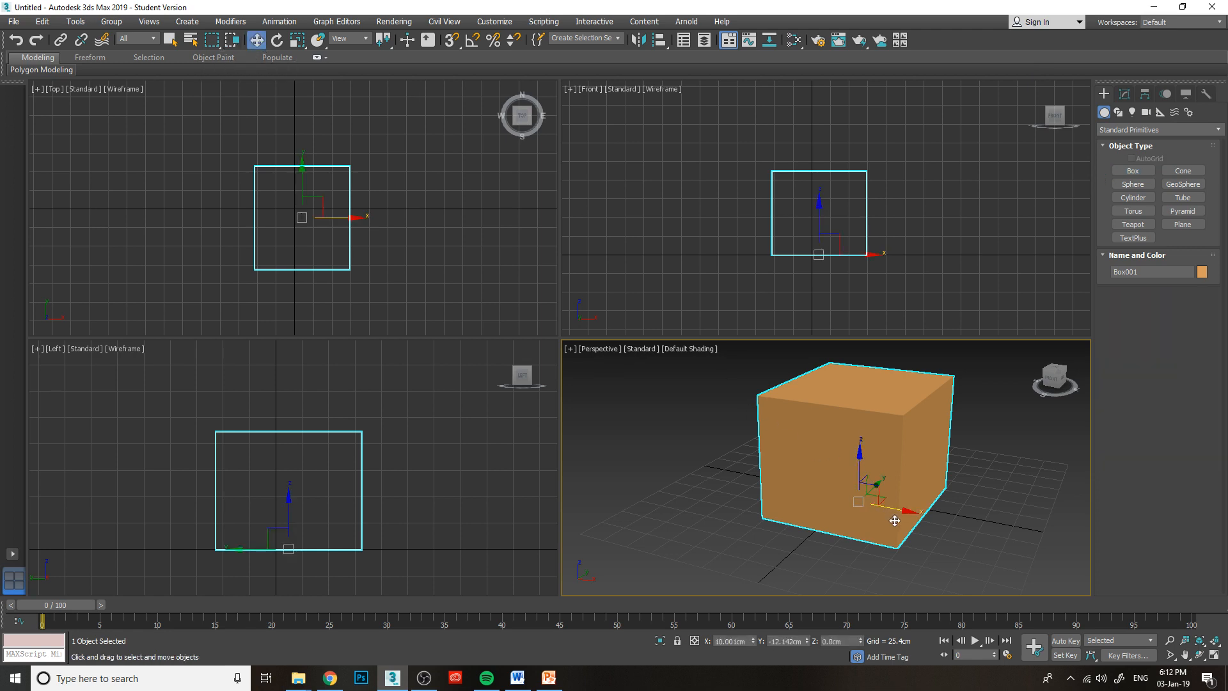
Move the box to about 13.5 cm along X and about -6.9 cm along Y.
{"action": "left_click_drag", "start_coordinate": [900, 513], "coordinate": [859, 525]}
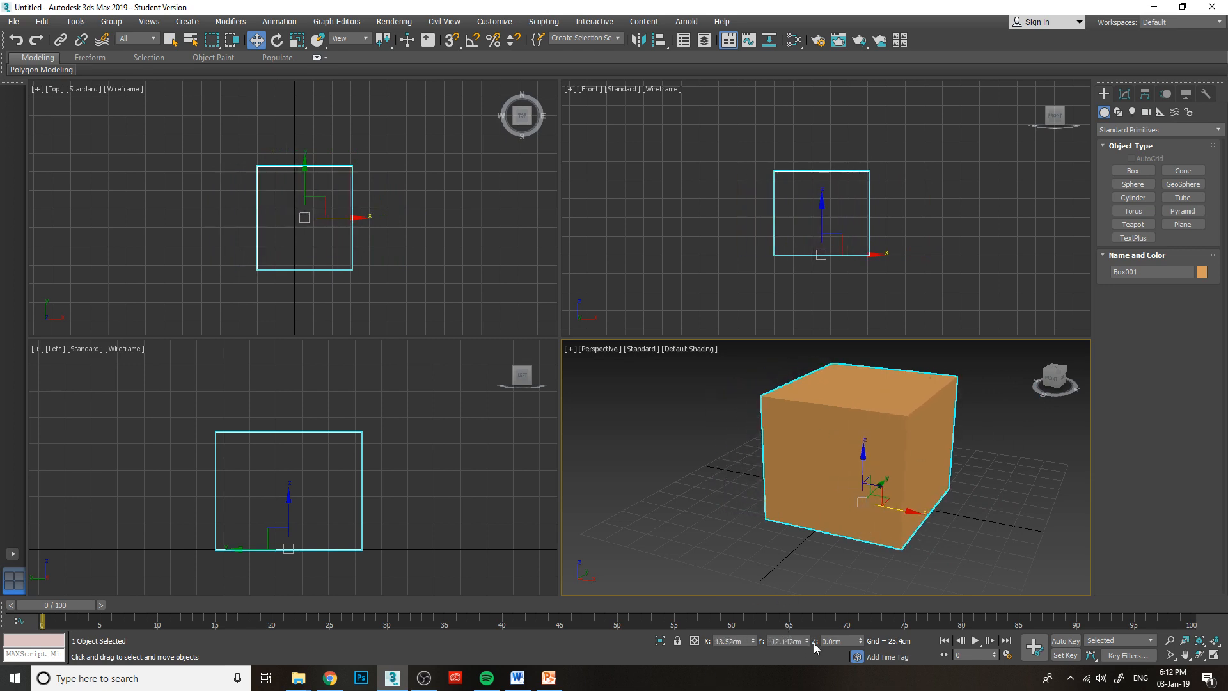
{"action": "mouse_move", "coordinate": [807, 640]}
{"action": "left_mouse_down"}
{"action": "mouse_move", "coordinate": [807, 614]}
{"action": "mouse_move", "coordinate": [805, 643]}
{"action": "left_mouse_up"}
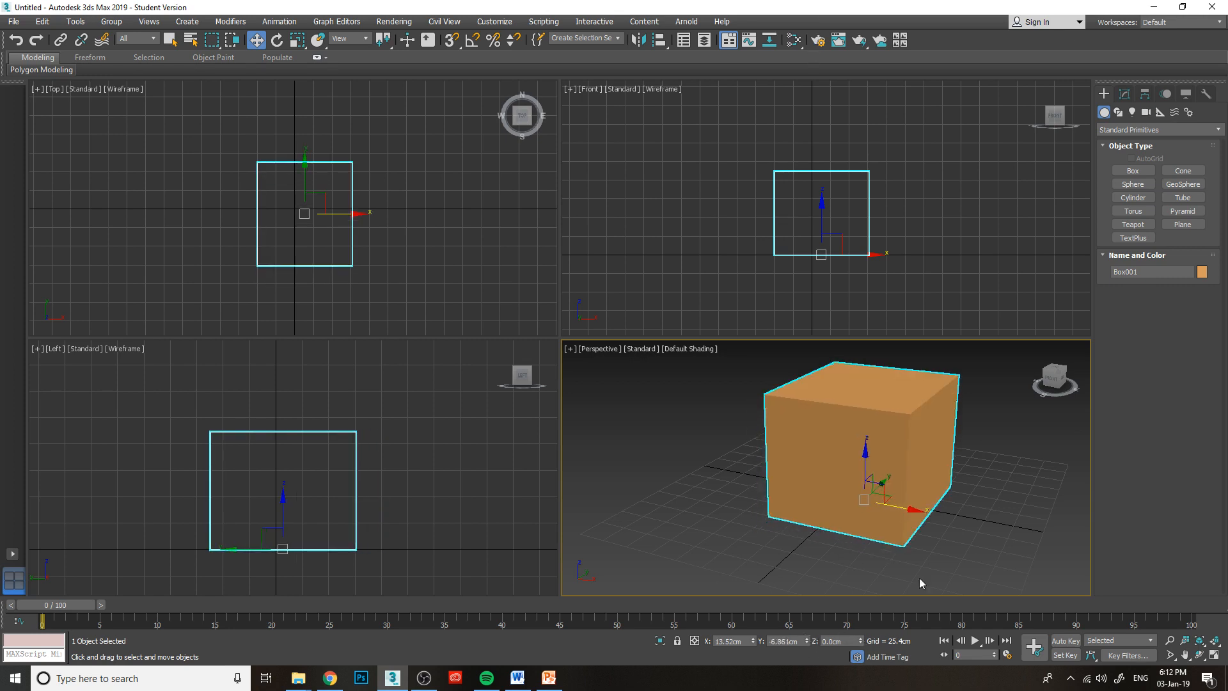
{"action": "mouse_move", "coordinate": [1048, 382]}
{"action": "left_mouse_down"}
{"action": "mouse_move", "coordinate": [1020, 387]}
{"action": "mouse_move", "coordinate": [1044, 373]}
{"action": "left_mouse_up"}
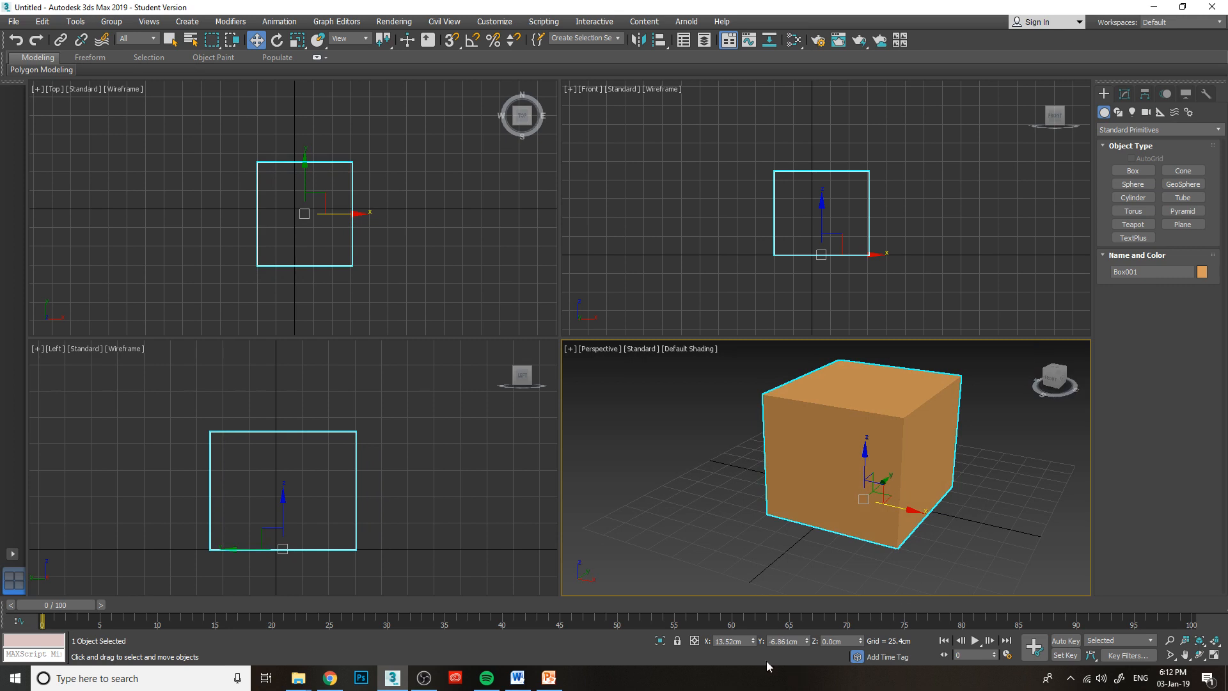
Reset the box's X and Y positions to 0 cm, trying a shift of about 140 cm along X before resetting X again.
{"action": "right_click", "coordinate": [754, 642]}
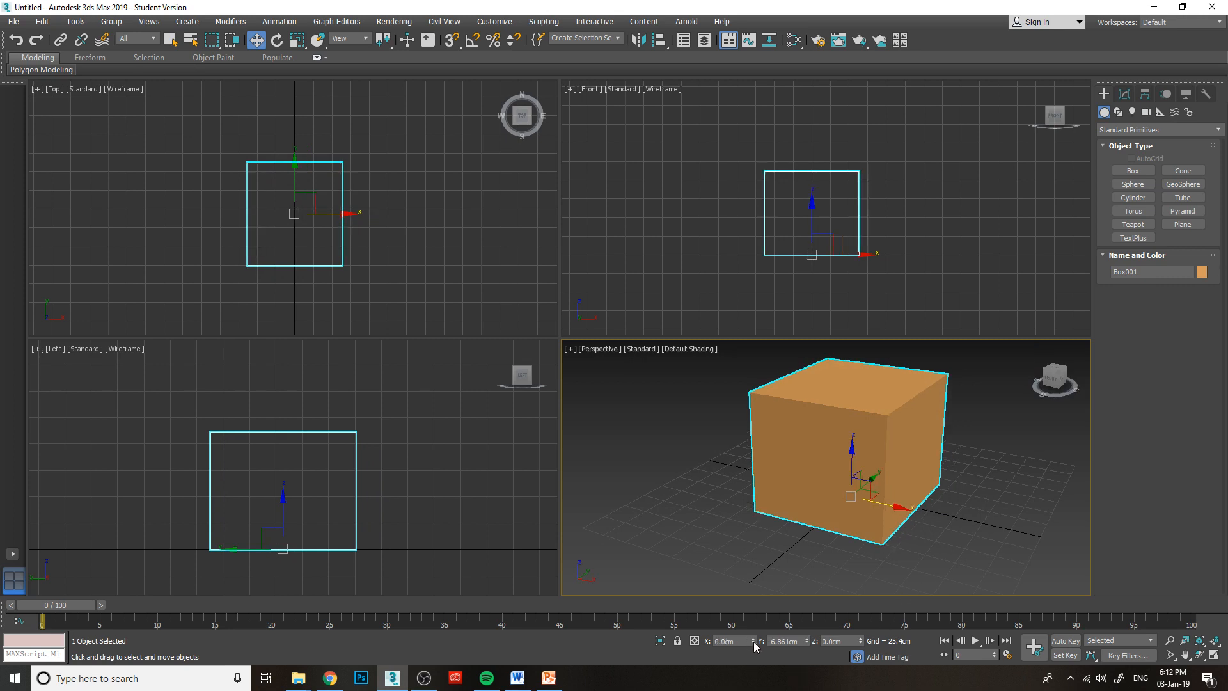
{"action": "right_click", "coordinate": [806, 642]}
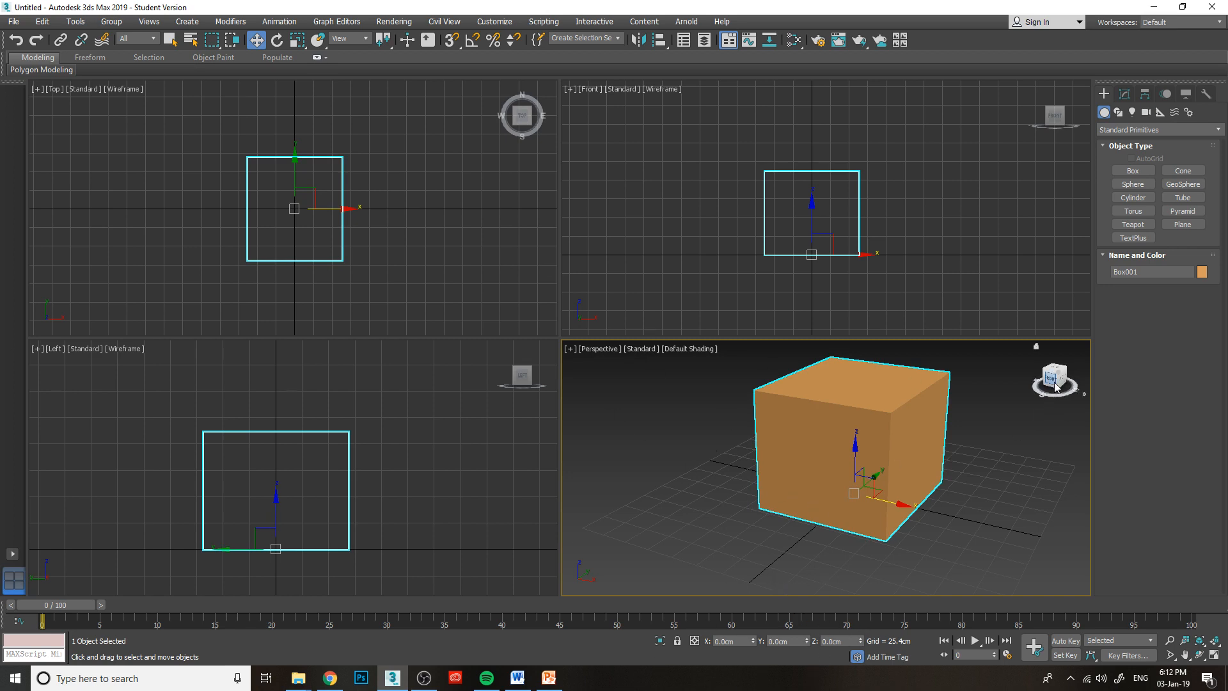
{"action": "left_click_drag", "start_coordinate": [753, 641], "coordinate": [750, 497]}
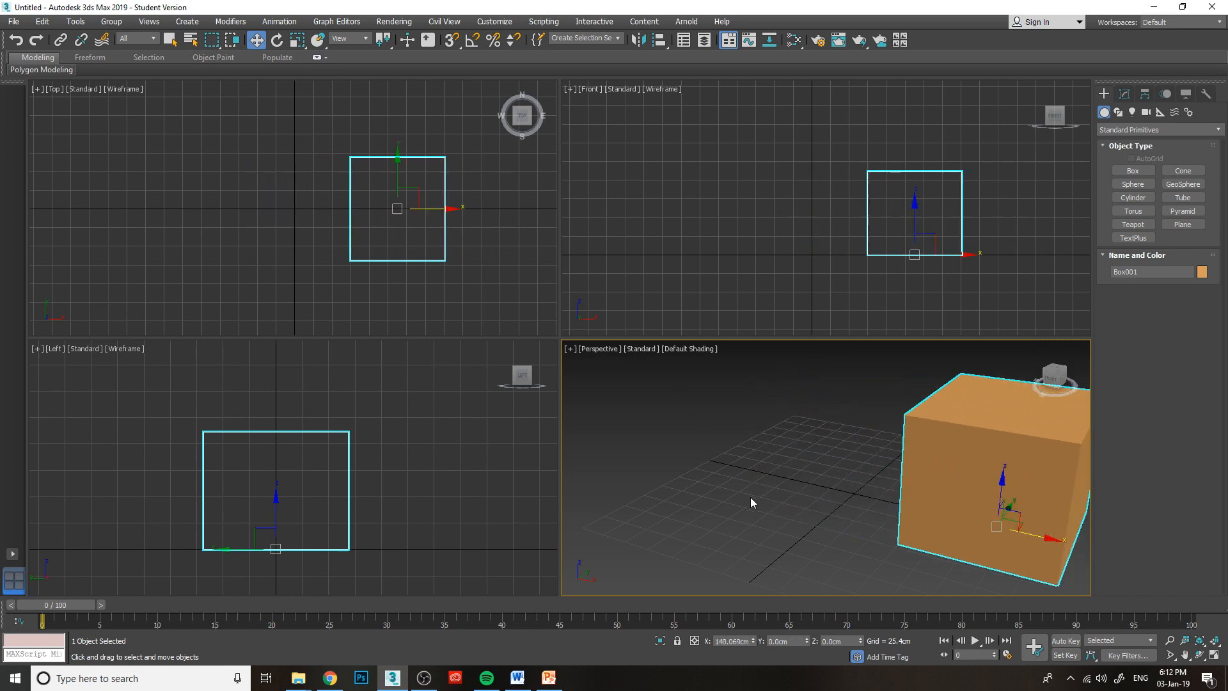
{"action": "right_click", "coordinate": [753, 641]}
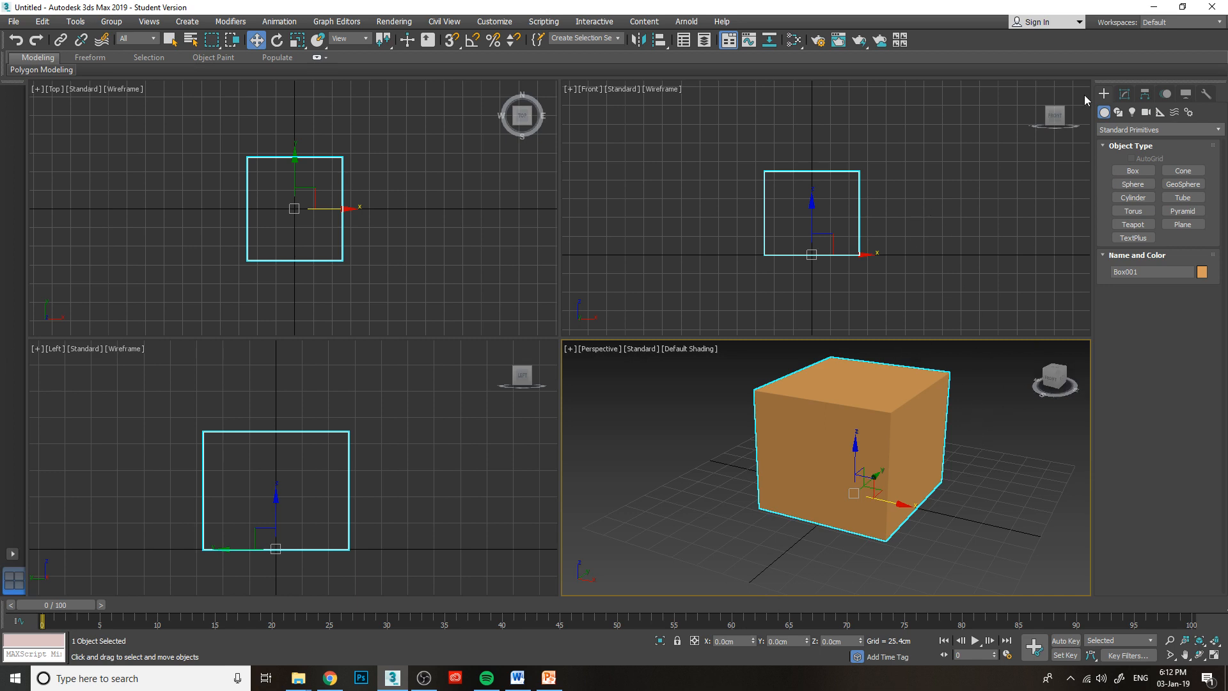
Convert the box to an Editable Poly.
{"action": "middle_click_drag", "start_coordinate": [913, 422], "coordinate": [861, 441]}
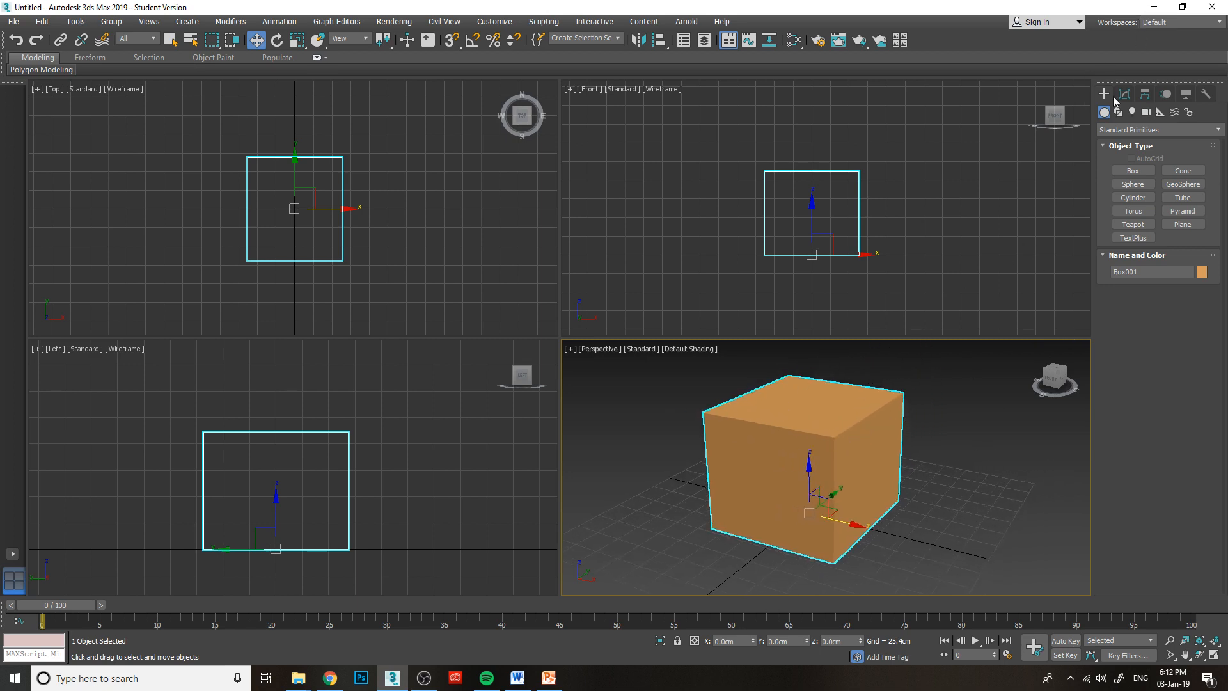
{"action": "right_click", "coordinate": [766, 441]}
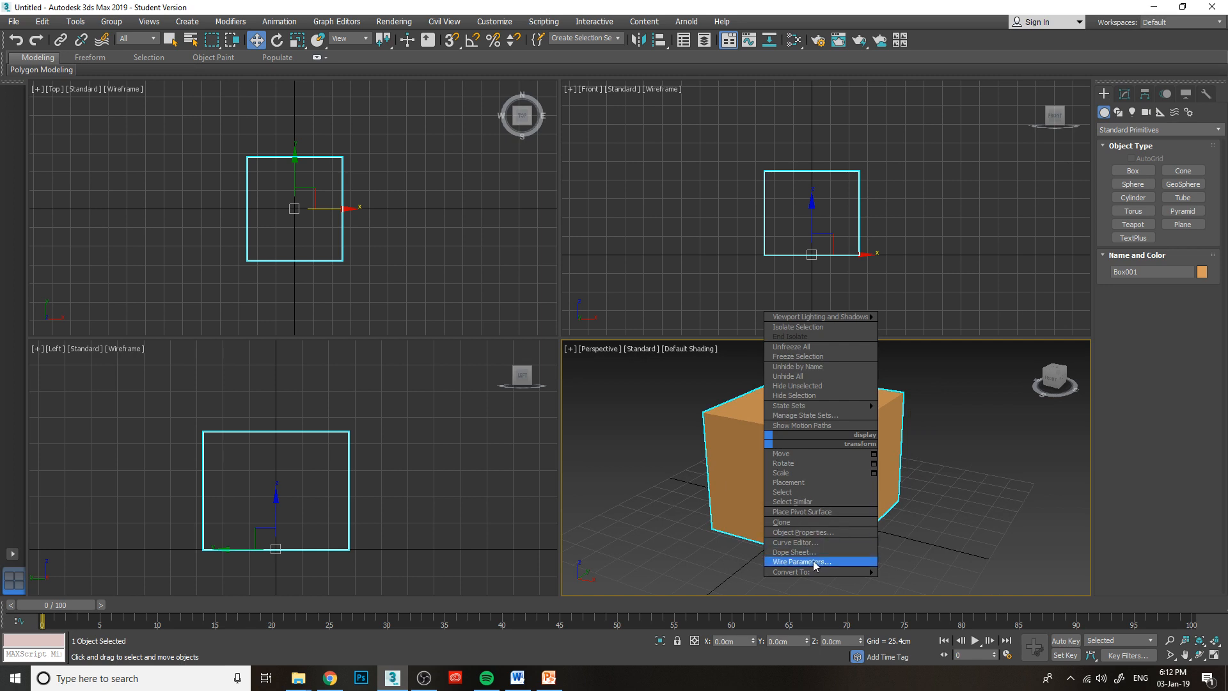
{"action": "left_click", "coordinate": [717, 442]}
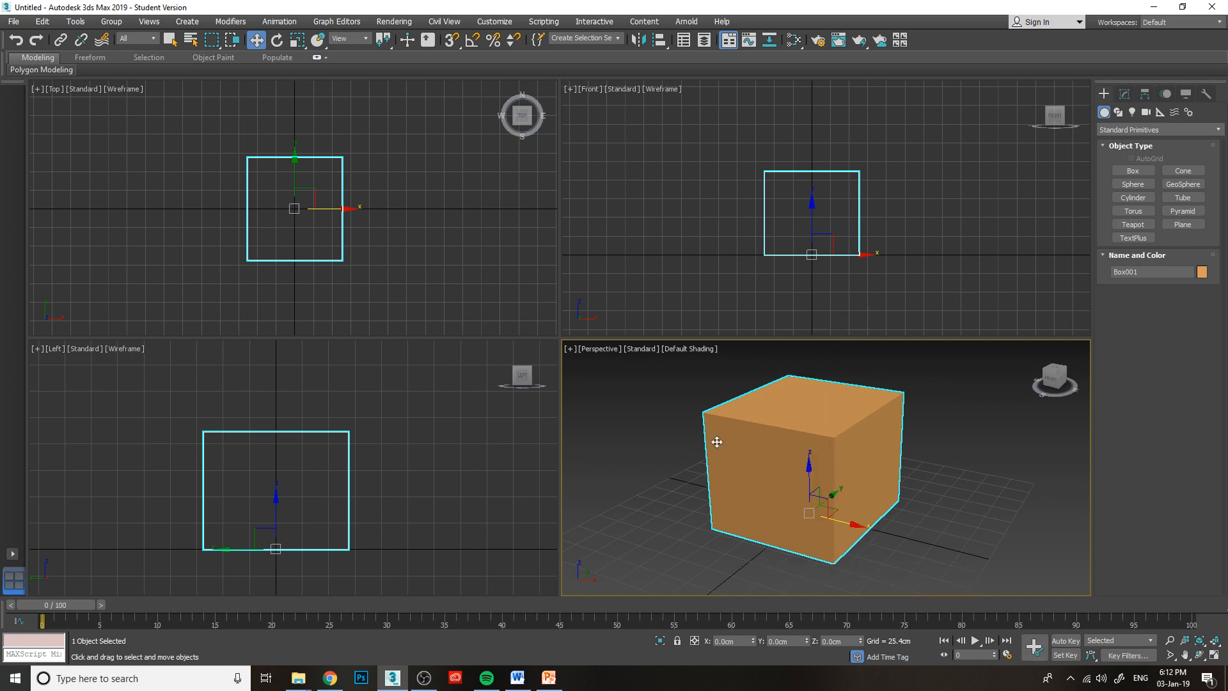
{"action": "right_click", "coordinate": [783, 426]}
{"action": "mouse_move", "coordinate": [838, 561]}
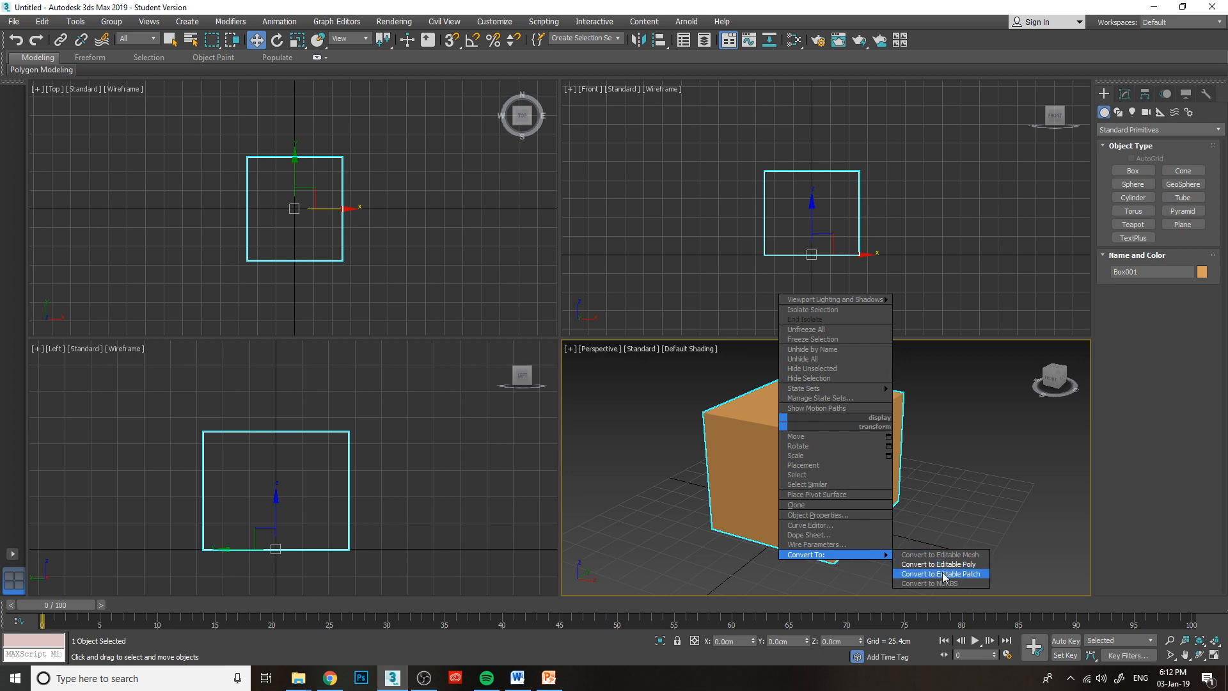
{"action": "left_click", "coordinate": [939, 565]}
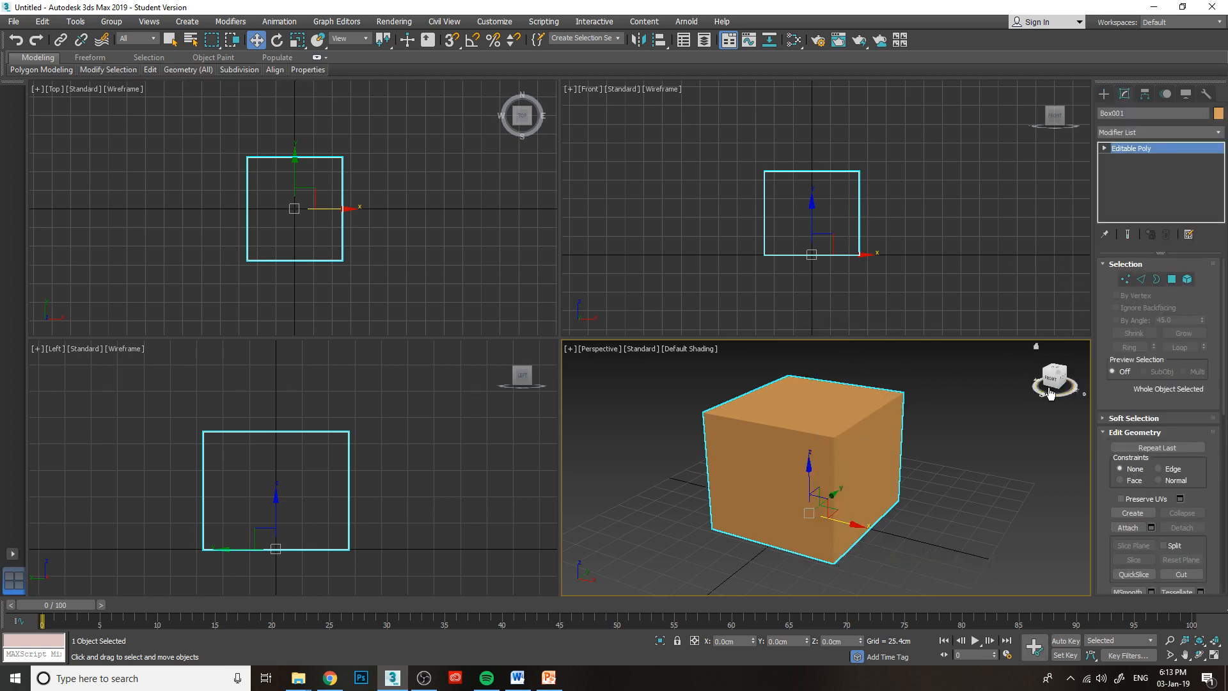
Expand the box's Editable Poly sub-object levels and activate Vertex editing.
{"action": "left_click_drag", "start_coordinate": [1056, 377], "coordinate": [1039, 386]}
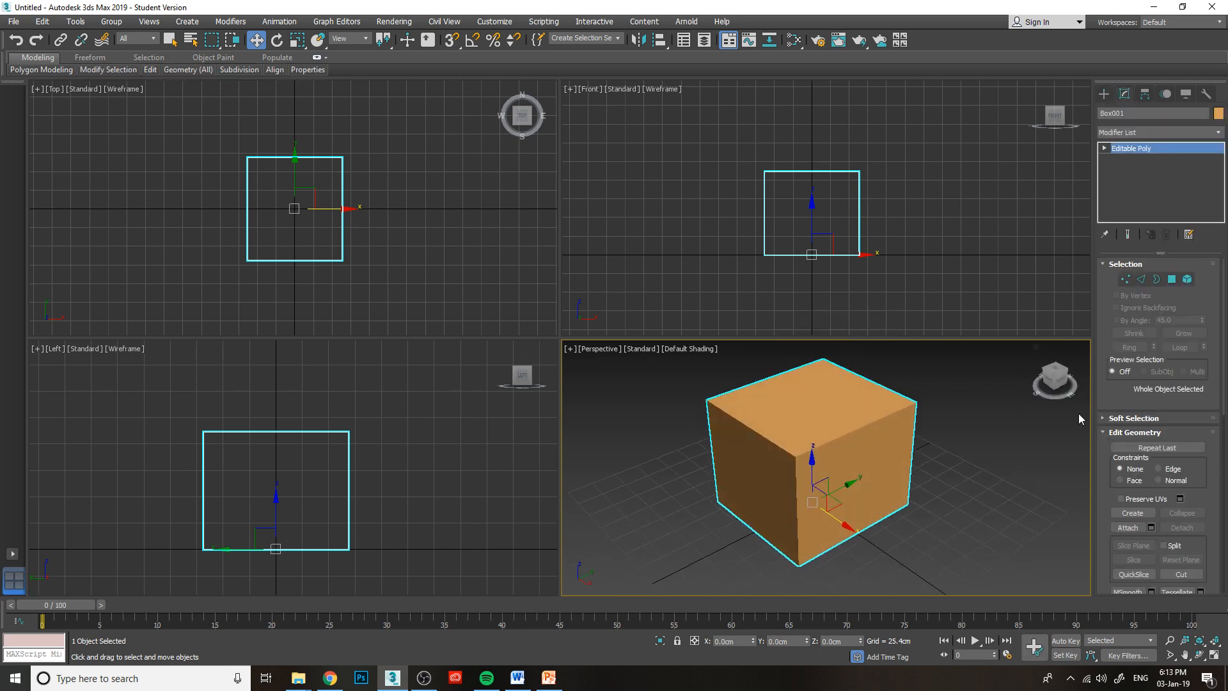
{"action": "left_click", "coordinate": [1061, 384]}
{"action": "middle_click_drag", "start_coordinate": [819, 431], "coordinate": [820, 431], "text": "alt"}
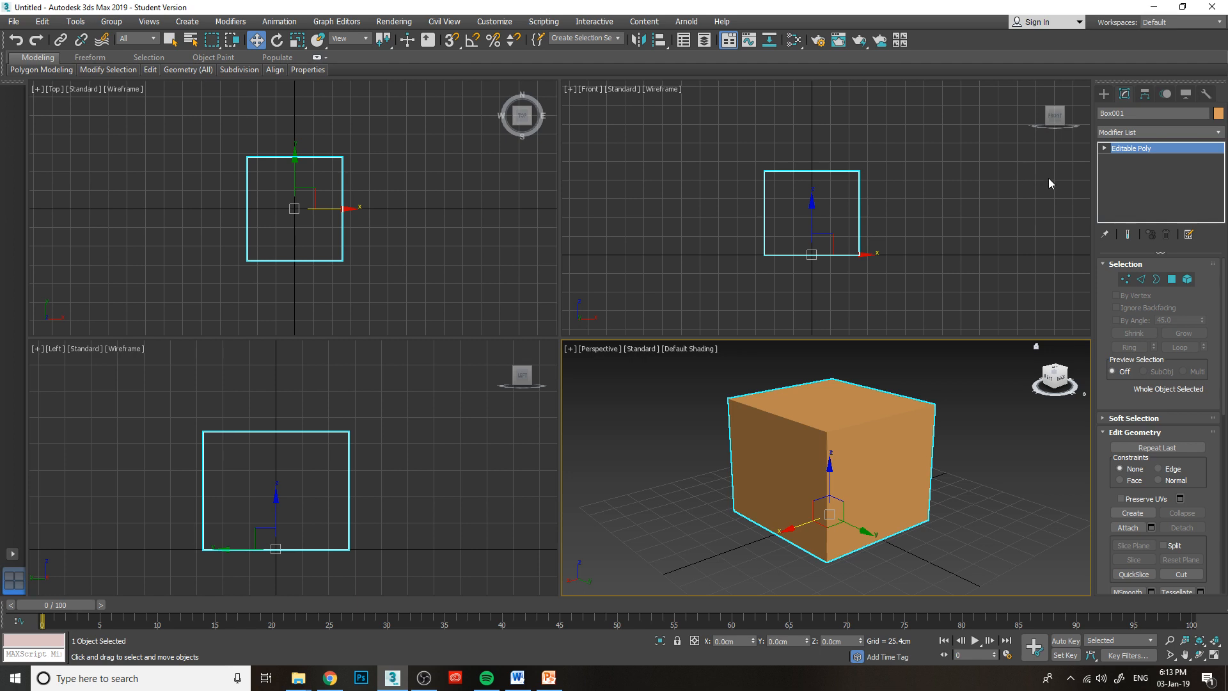
{"action": "left_click", "coordinate": [1104, 148]}
{"action": "left_click", "coordinate": [1130, 159]}
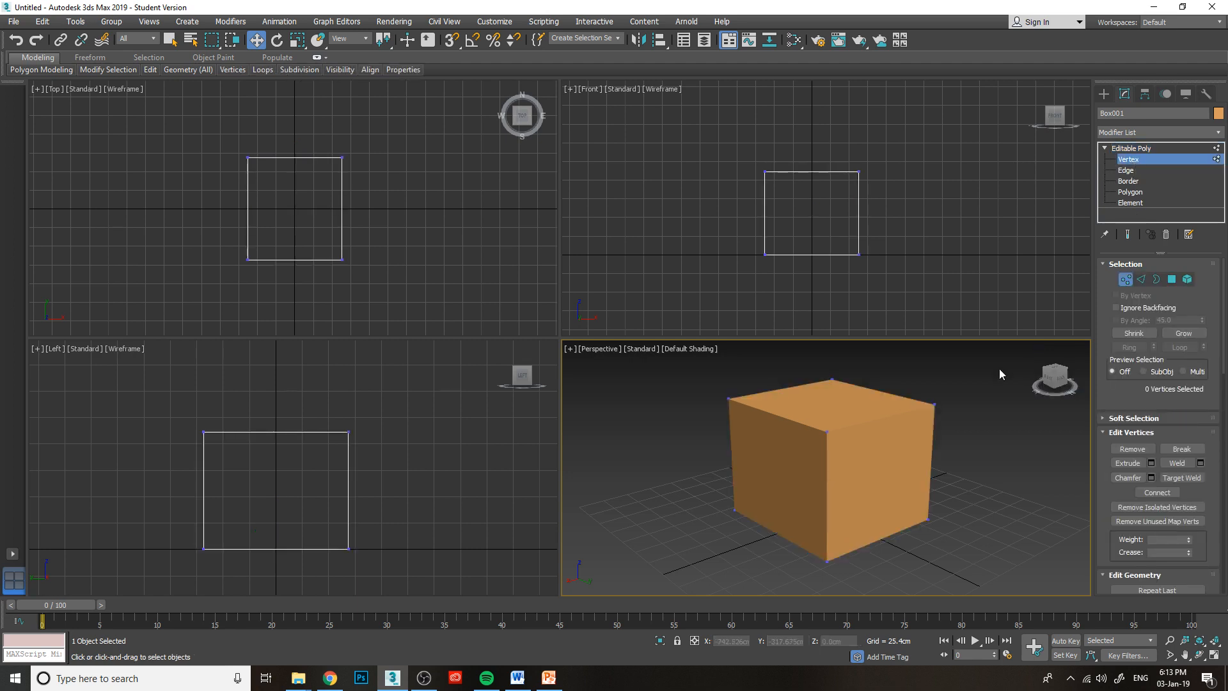
Select three of the box's upper corner vertices one at a time in the Perspective viewport.
{"action": "mouse_move", "coordinate": [1054, 379]}
{"action": "left_mouse_down"}
{"action": "mouse_move", "coordinate": [1048, 405]}
{"action": "mouse_move", "coordinate": [1058, 372]}
{"action": "left_mouse_up"}
{"action": "left_click", "coordinate": [934, 403]}
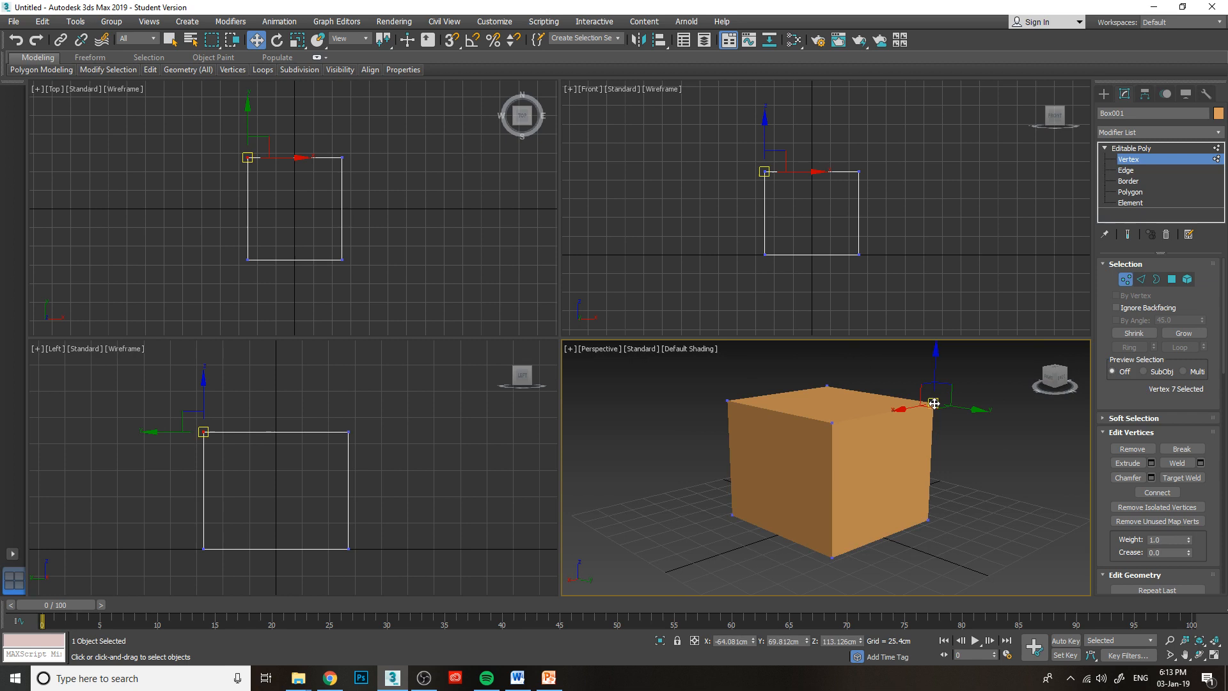
{"action": "left_click", "coordinate": [832, 423]}
{"action": "left_click", "coordinate": [728, 399]}
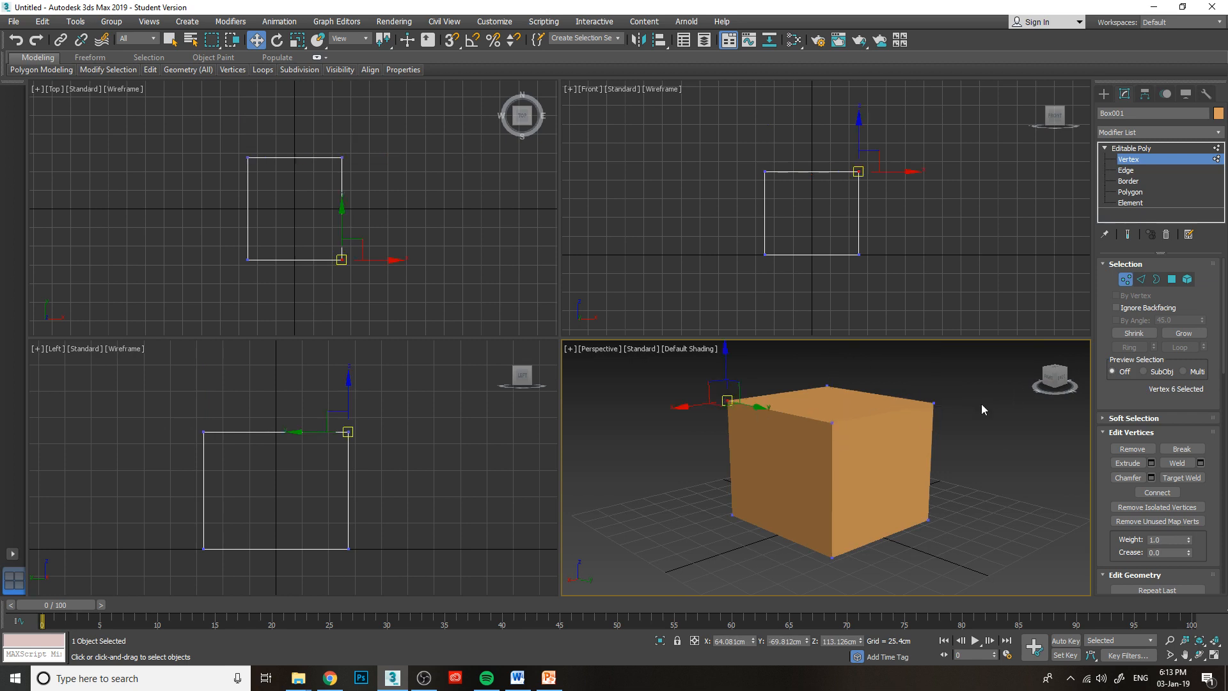
Clear the vertex selection and turn on Edged Faces display in the Perspective viewport.
{"action": "left_click", "coordinate": [1007, 431]}
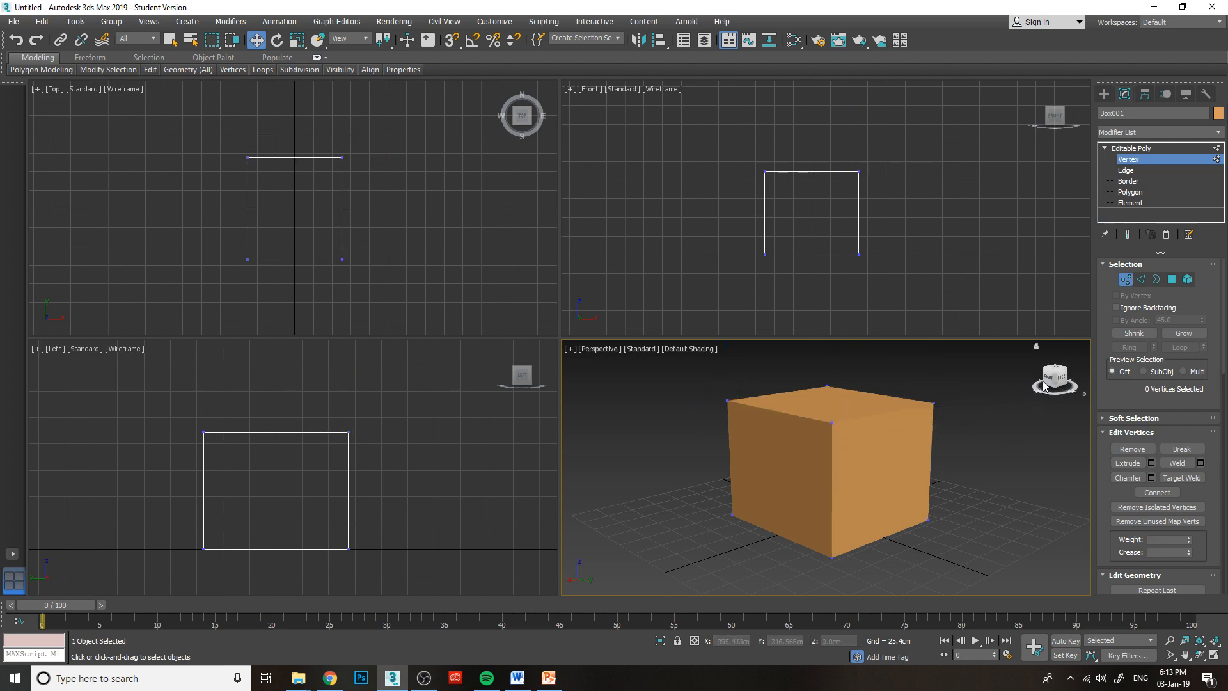
{"action": "mouse_move", "coordinate": [1052, 380]}
{"action": "left_mouse_down"}
{"action": "mouse_move", "coordinate": [1057, 404]}
{"action": "mouse_move", "coordinate": [1058, 391]}
{"action": "left_mouse_up"}
{"action": "middle_click_drag", "start_coordinate": [820, 431], "coordinate": [820, 424], "text": "alt"}
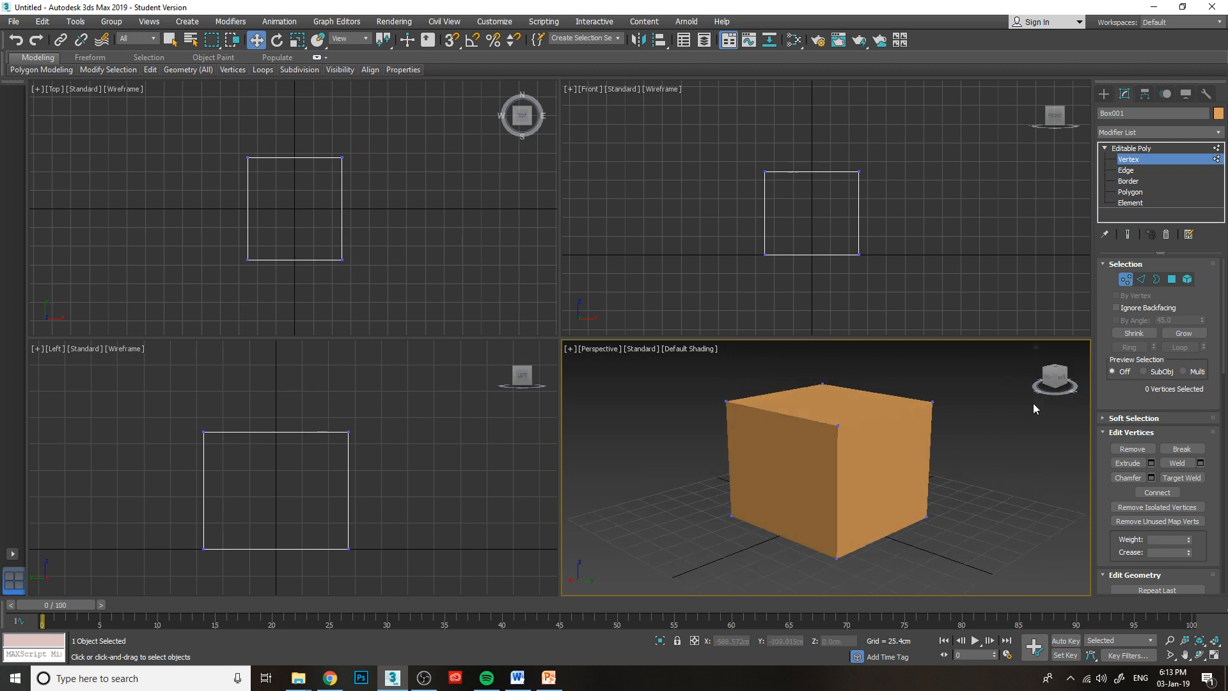
{"action": "middle_click_drag", "start_coordinate": [1034, 407], "coordinate": [667, 364], "text": "alt"}
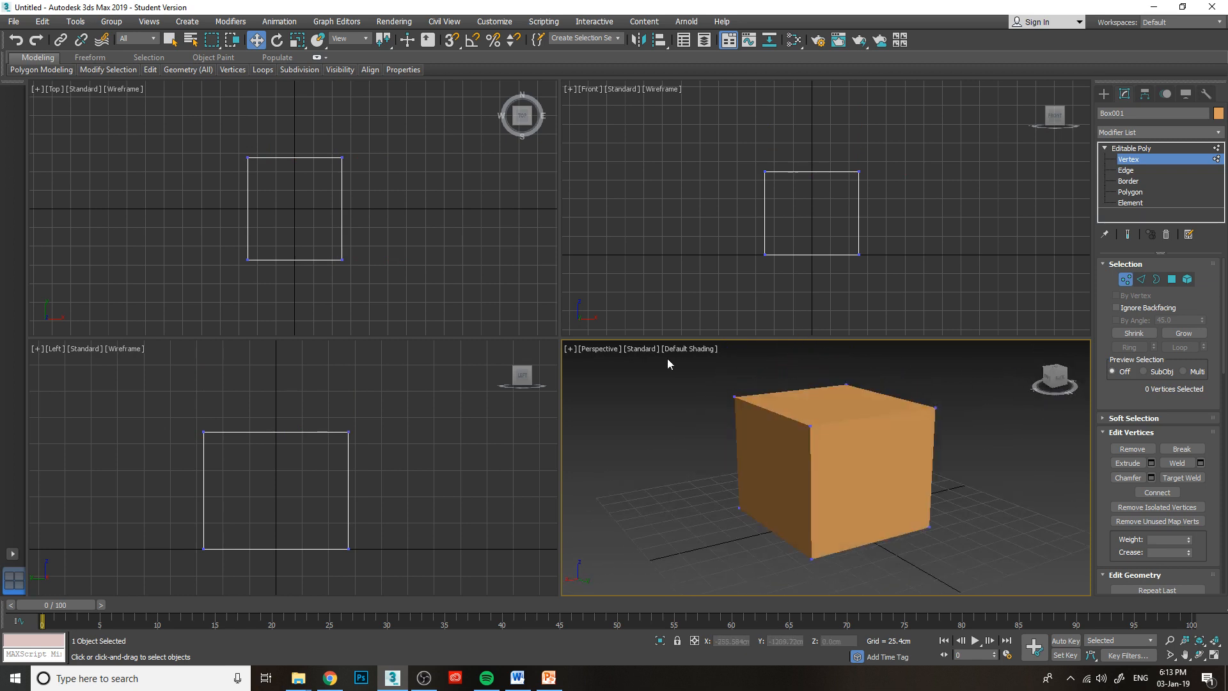
{"action": "middle_click_drag", "start_coordinate": [740, 410], "coordinate": [820, 431], "text": "alt"}
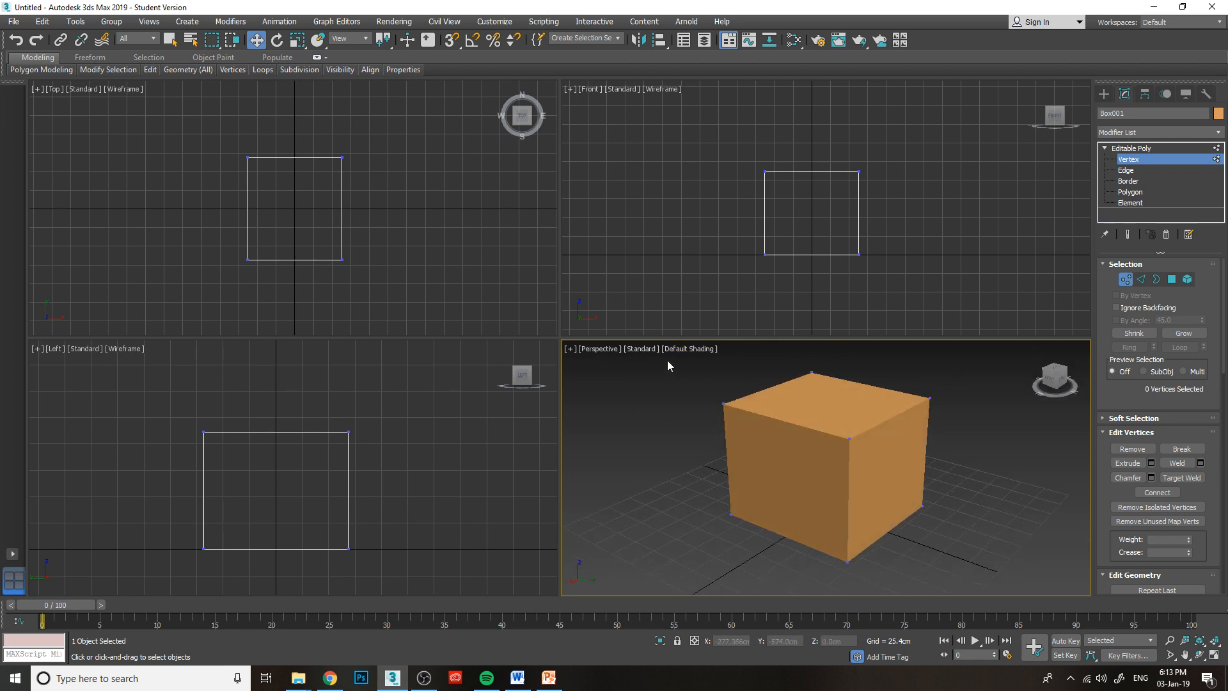
{"action": "left_click", "coordinate": [684, 350]}
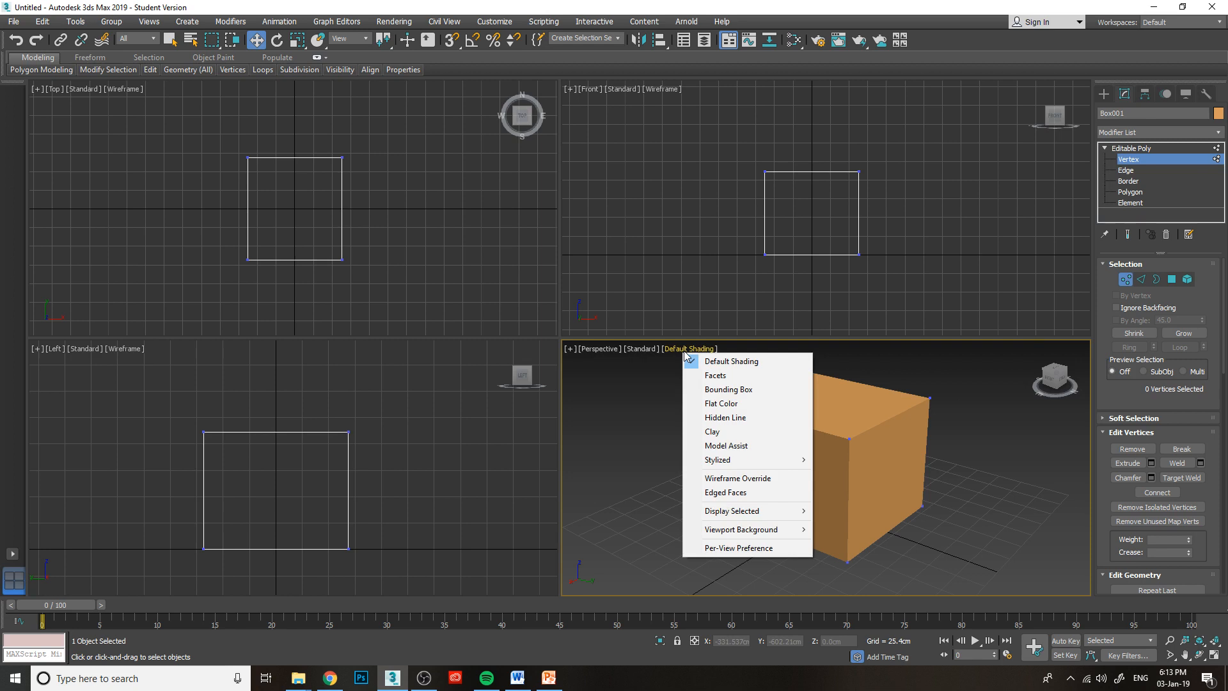
{"action": "left_click", "coordinate": [726, 492]}
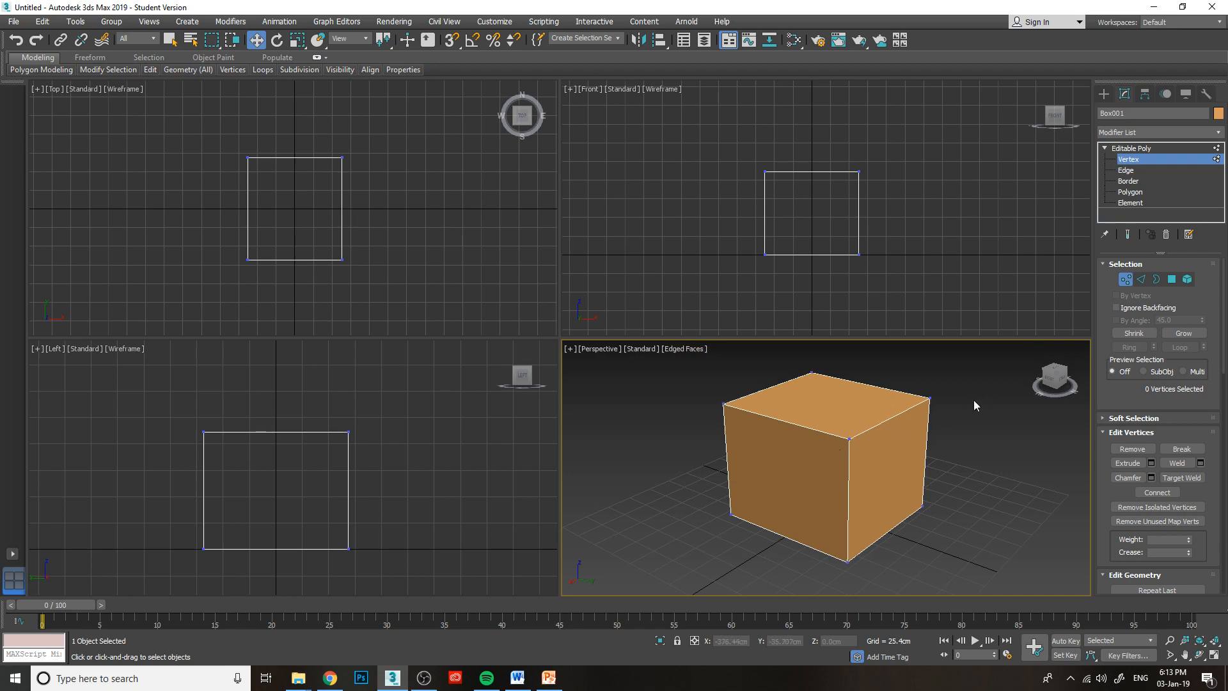
Try moving one upper corner vertex of the box to about X -104 cm and Z 83 cm, and undo the moves.
{"action": "middle_click_drag", "start_coordinate": [991, 397], "coordinate": [641, 374], "text": "alt"}
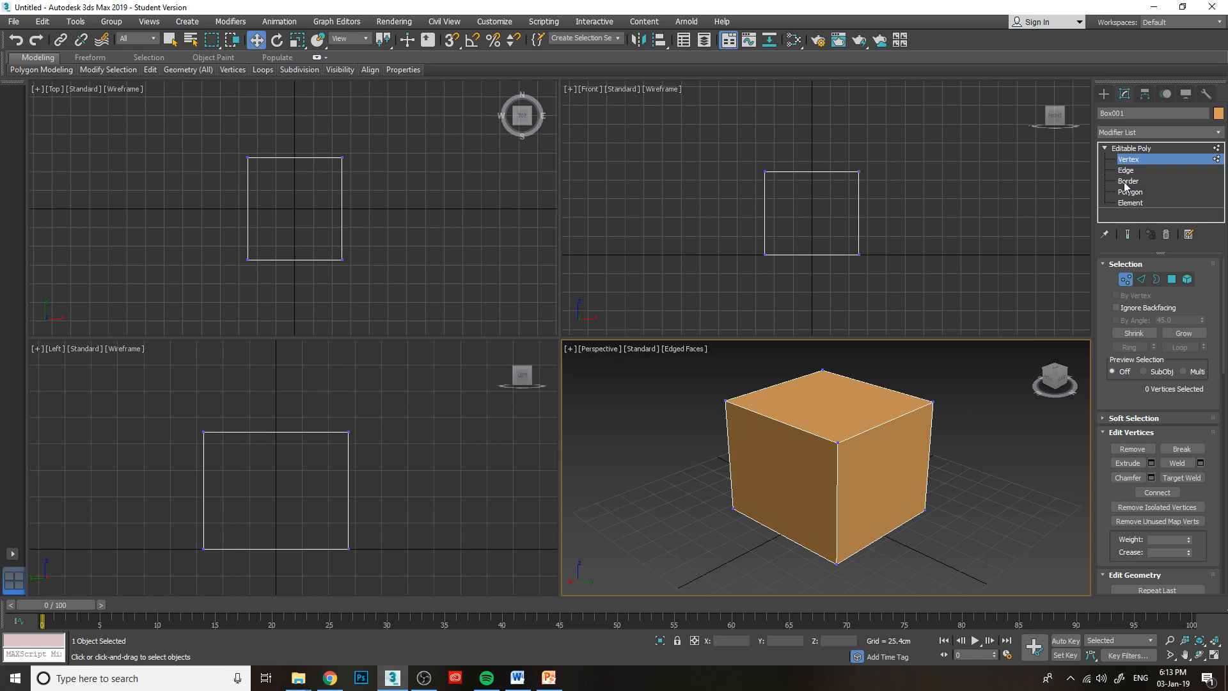
{"action": "left_click", "coordinate": [934, 402]}
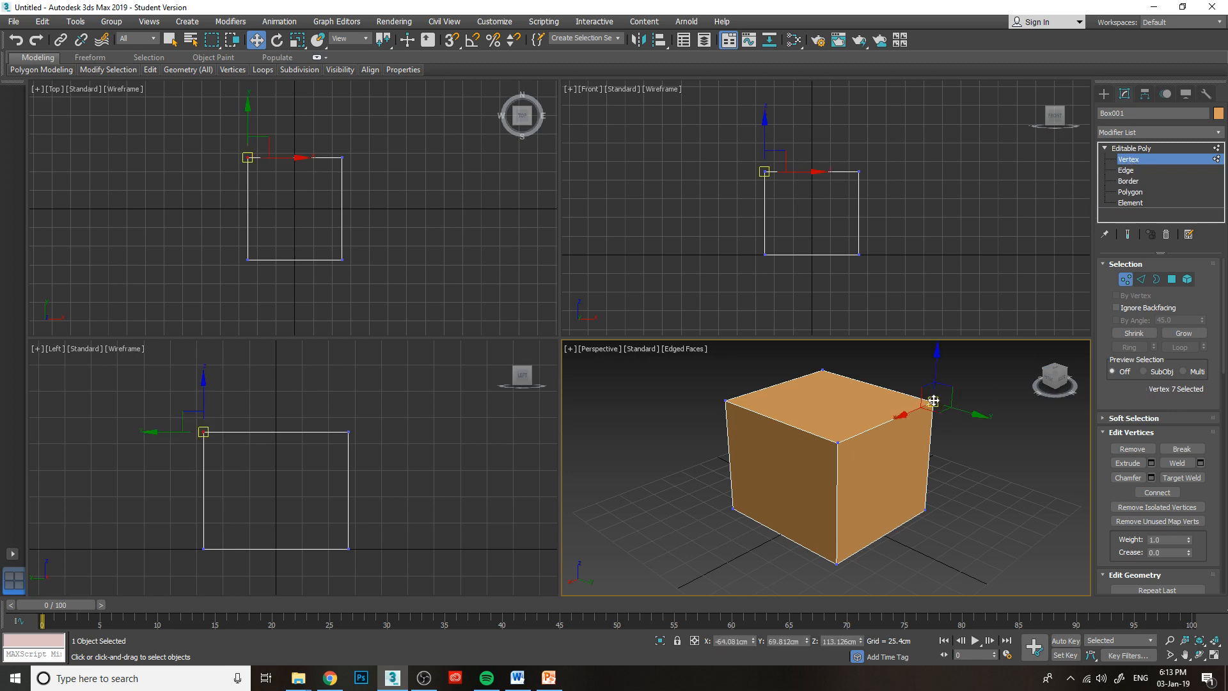
{"action": "left_click_drag", "start_coordinate": [936, 361], "coordinate": [931, 423]}
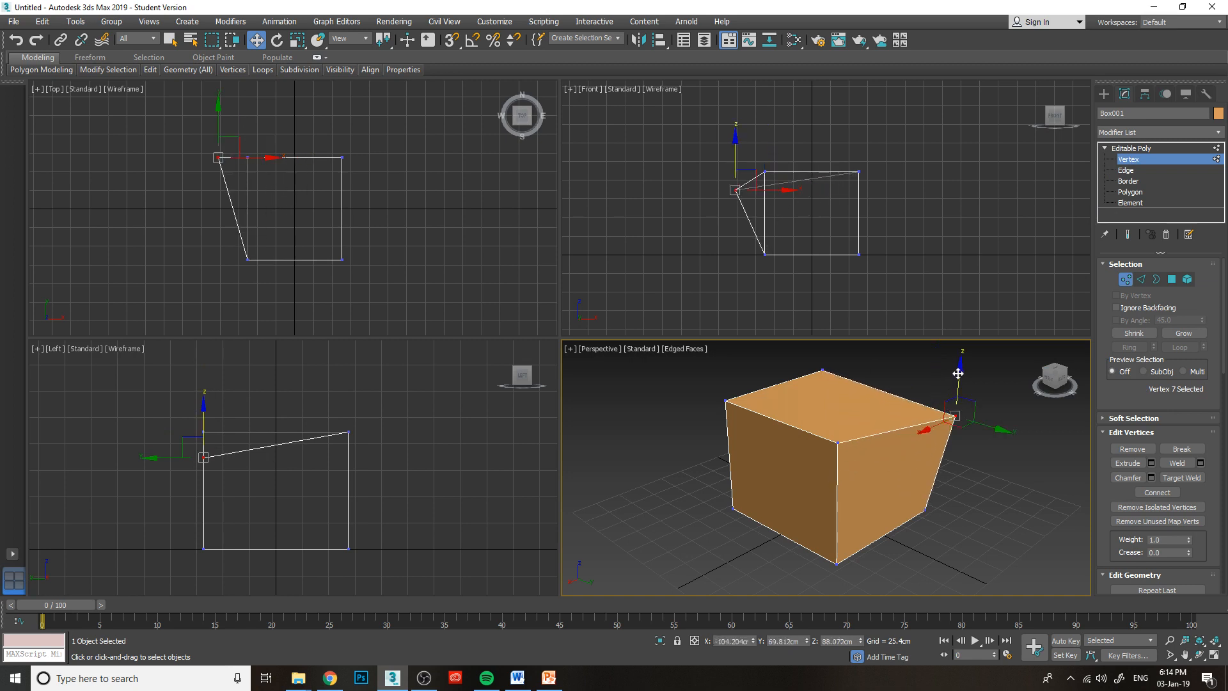
{"action": "mouse_move", "coordinate": [950, 371]}
{"action": "left_mouse_down"}
{"action": "mouse_move", "coordinate": [948, 340]}
{"action": "mouse_move", "coordinate": [948, 380]}
{"action": "left_mouse_up"}
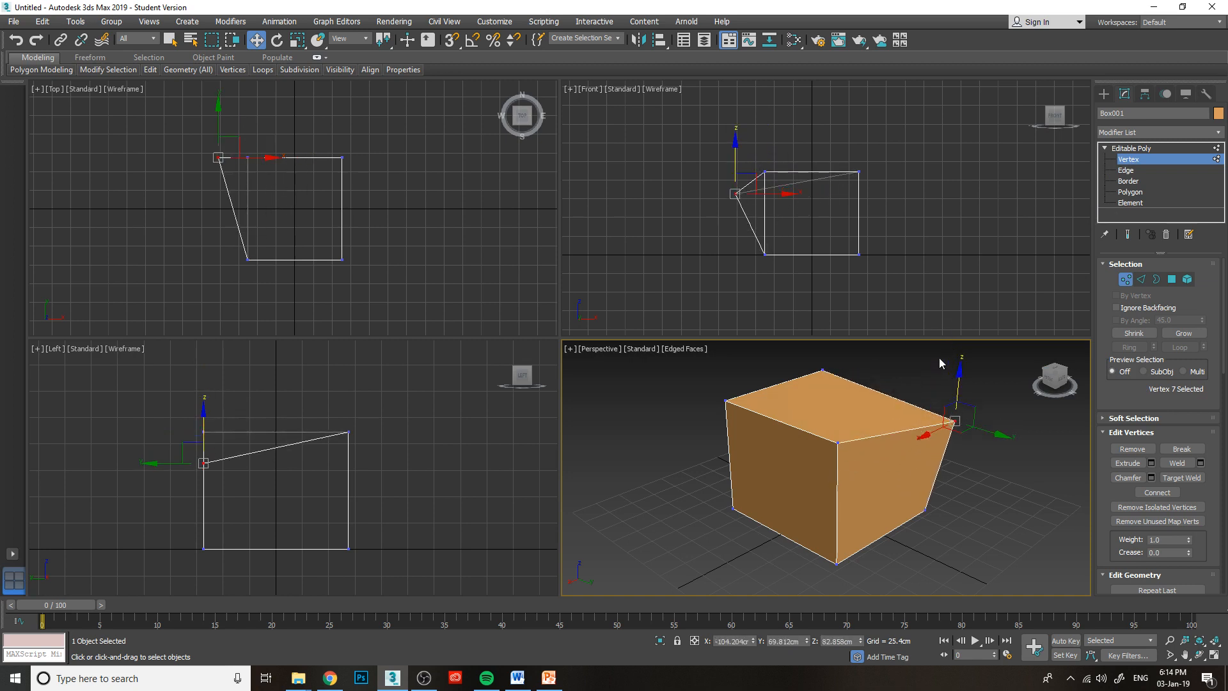
{"action": "key", "text": "ctrl+z"}
{"action": "key", "text": "ctrl+z"}
{"action": "key", "text": "ctrl+z"}
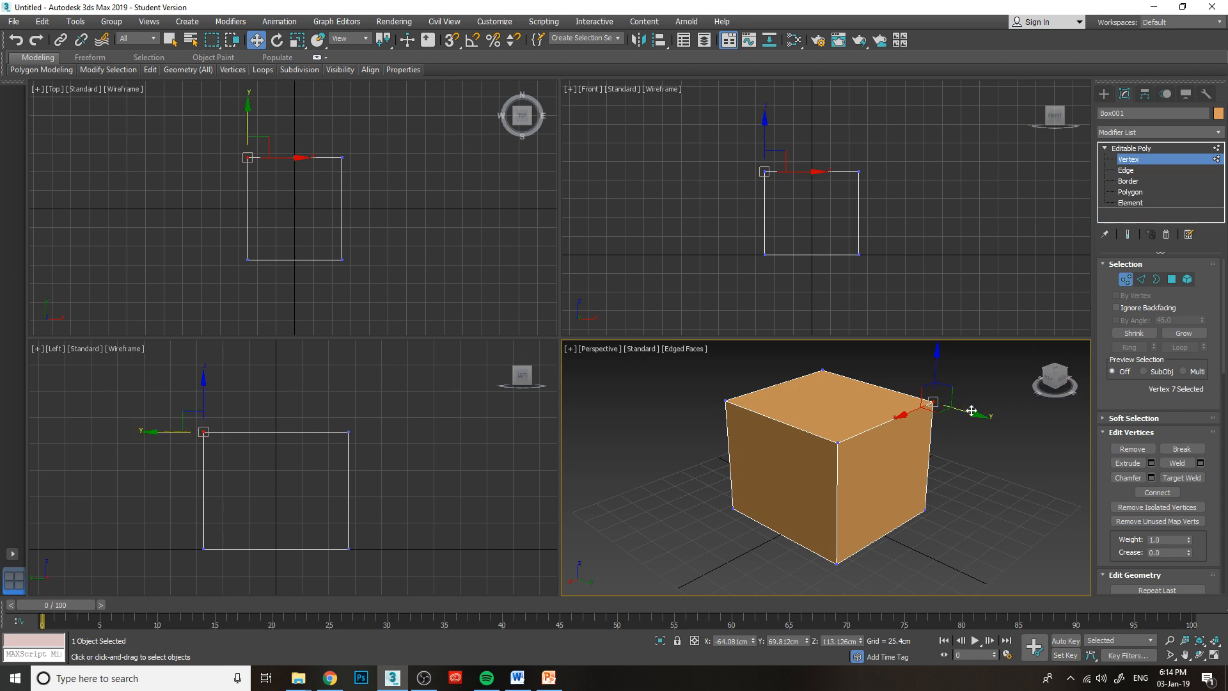
Try moving the same corner vertex to about X -88 cm and Z 97 cm, undo it and clear the vertex selection.
{"action": "left_click_drag", "start_coordinate": [957, 413], "coordinate": [902, 411]}
{"action": "mouse_move", "coordinate": [1053, 378]}
{"action": "left_mouse_down"}
{"action": "mouse_move", "coordinate": [1027, 401]}
{"action": "mouse_move", "coordinate": [1003, 352]}
{"action": "mouse_move", "coordinate": [1028, 398]}
{"action": "mouse_move", "coordinate": [1054, 374]}
{"action": "left_mouse_up"}
{"action": "key", "text": "ctrl+z"}
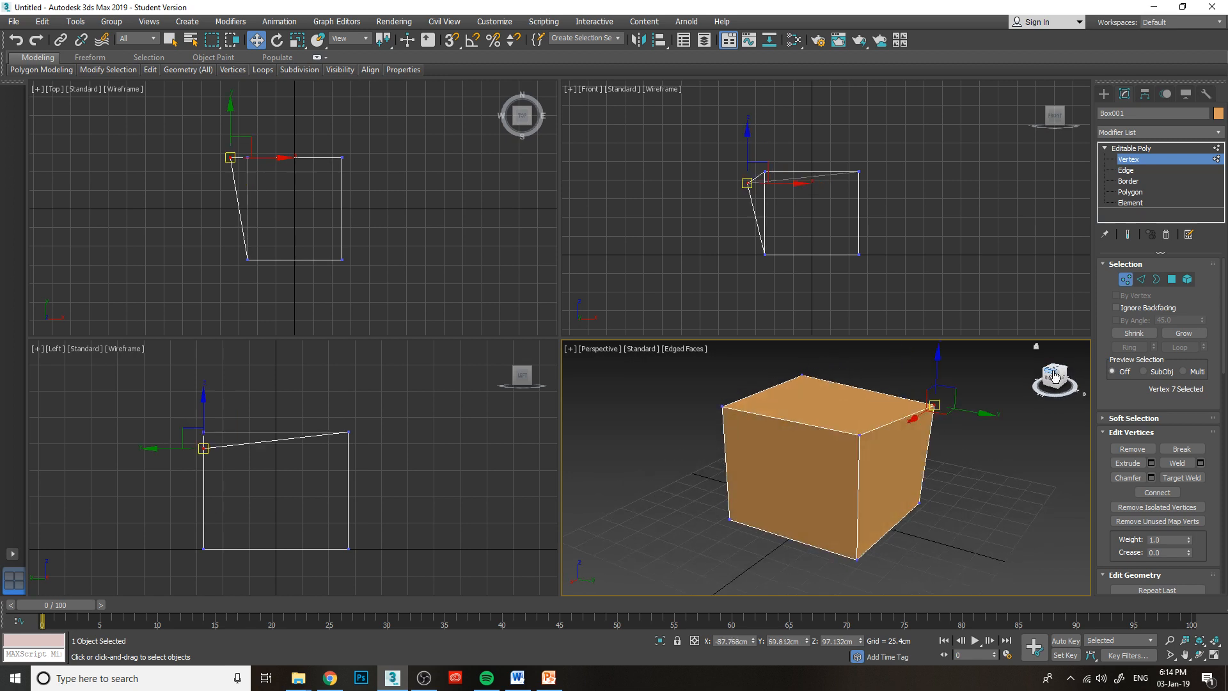
{"action": "key", "text": "ctrl+z"}
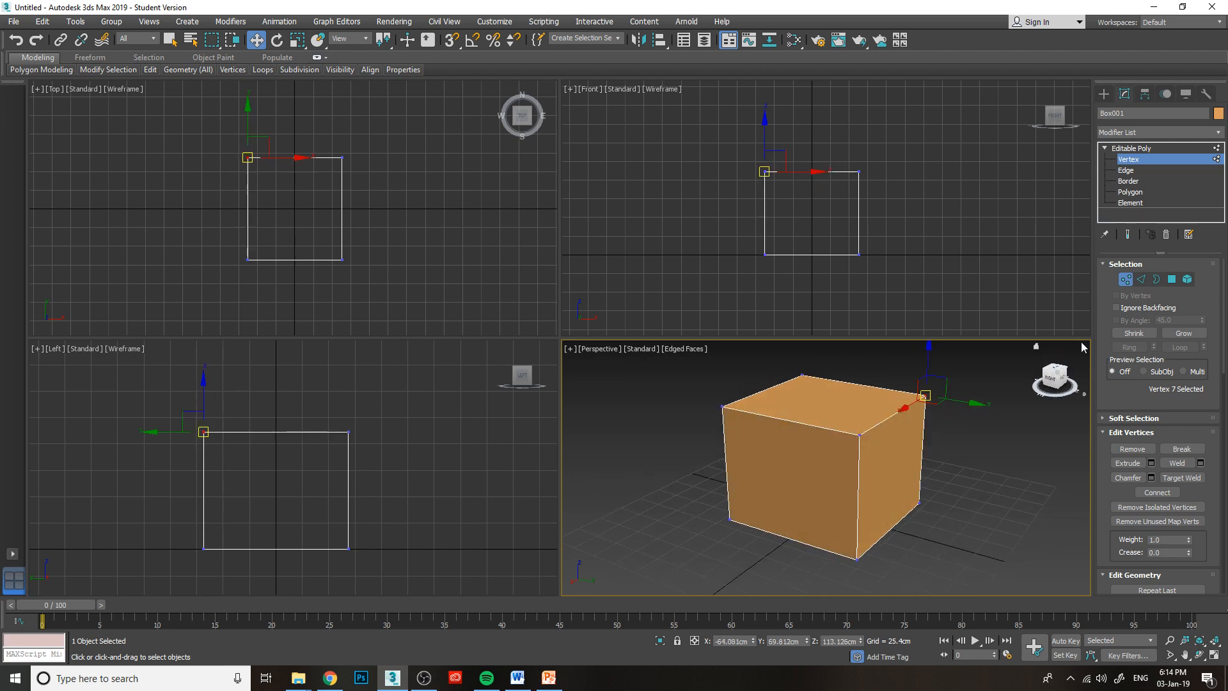
{"action": "left_click_drag", "start_coordinate": [1056, 386], "coordinate": [1023, 393]}
{"action": "left_click", "coordinate": [1001, 422]}
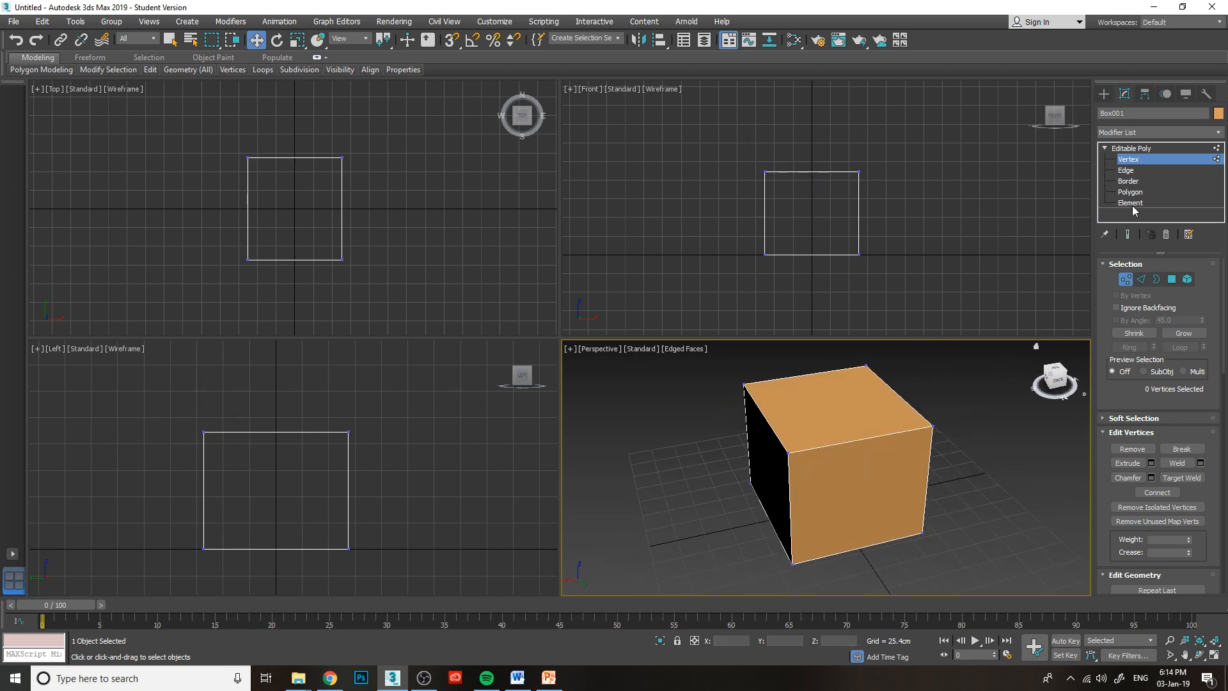
Activate Edge editing and try moving two of the box's top edges one after the other, undoing each move.
{"action": "left_click", "coordinate": [1125, 170]}
{"action": "middle_click_drag", "start_coordinate": [850, 435], "coordinate": [960, 411], "text": "alt"}
{"action": "left_click", "coordinate": [866, 425]}
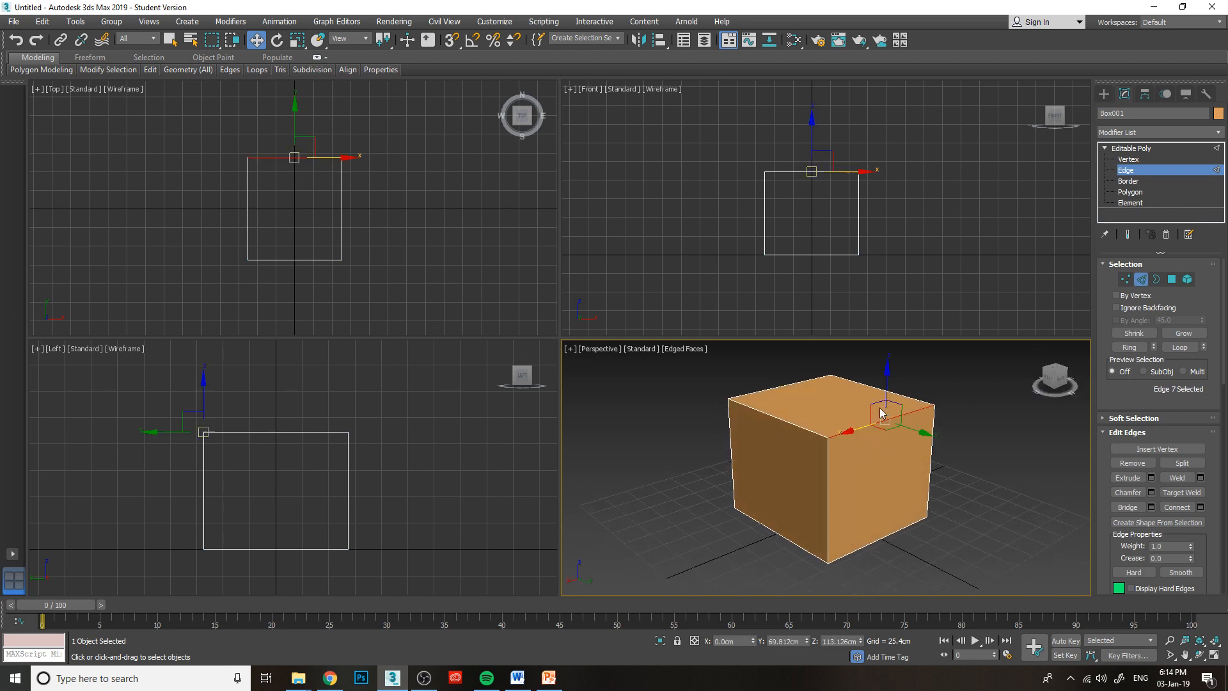
{"action": "left_click_drag", "start_coordinate": [887, 382], "coordinate": [861, 348]}
{"action": "key", "text": "ctrl+z"}
{"action": "left_click", "coordinate": [792, 385]}
{"action": "mouse_move", "coordinate": [784, 360]}
{"action": "left_mouse_down"}
{"action": "mouse_move", "coordinate": [785, 384]}
{"action": "mouse_move", "coordinate": [791, 350]}
{"action": "left_mouse_up"}
{"action": "key", "text": "ctrl+z"}
Go through Border to Polygon editing and select the box's side and top faces one at a time, ending on the top.
{"action": "left_click", "coordinate": [1127, 182]}
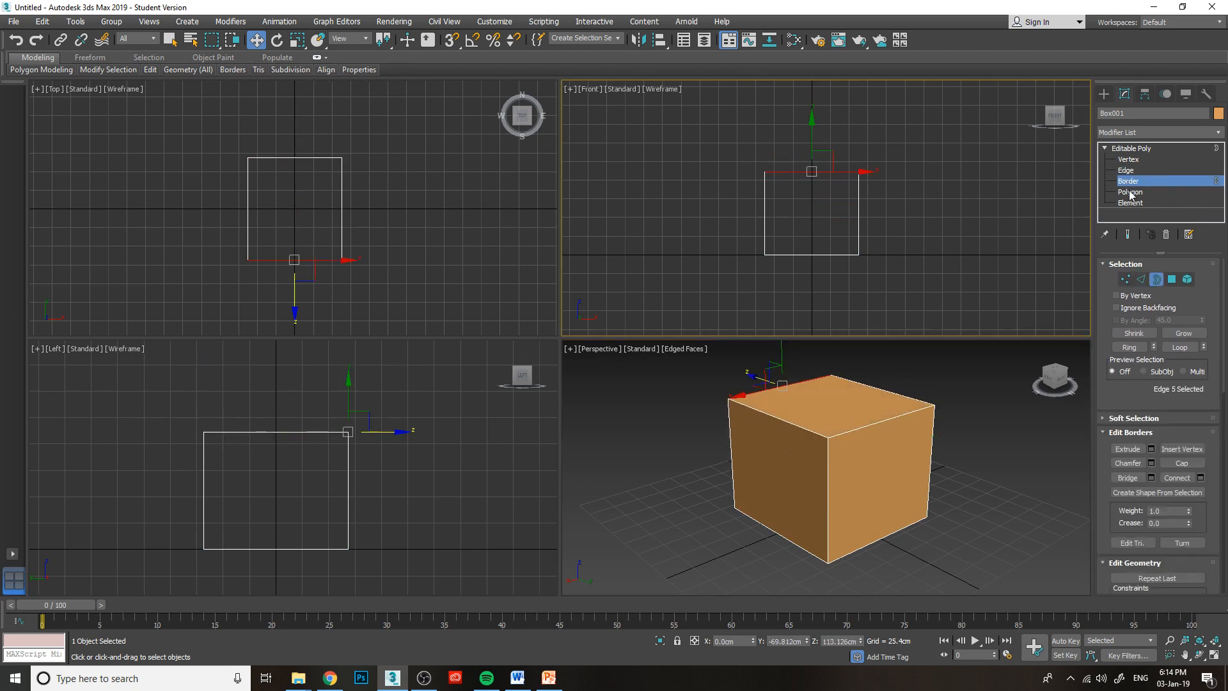
{"action": "left_click", "coordinate": [1131, 193]}
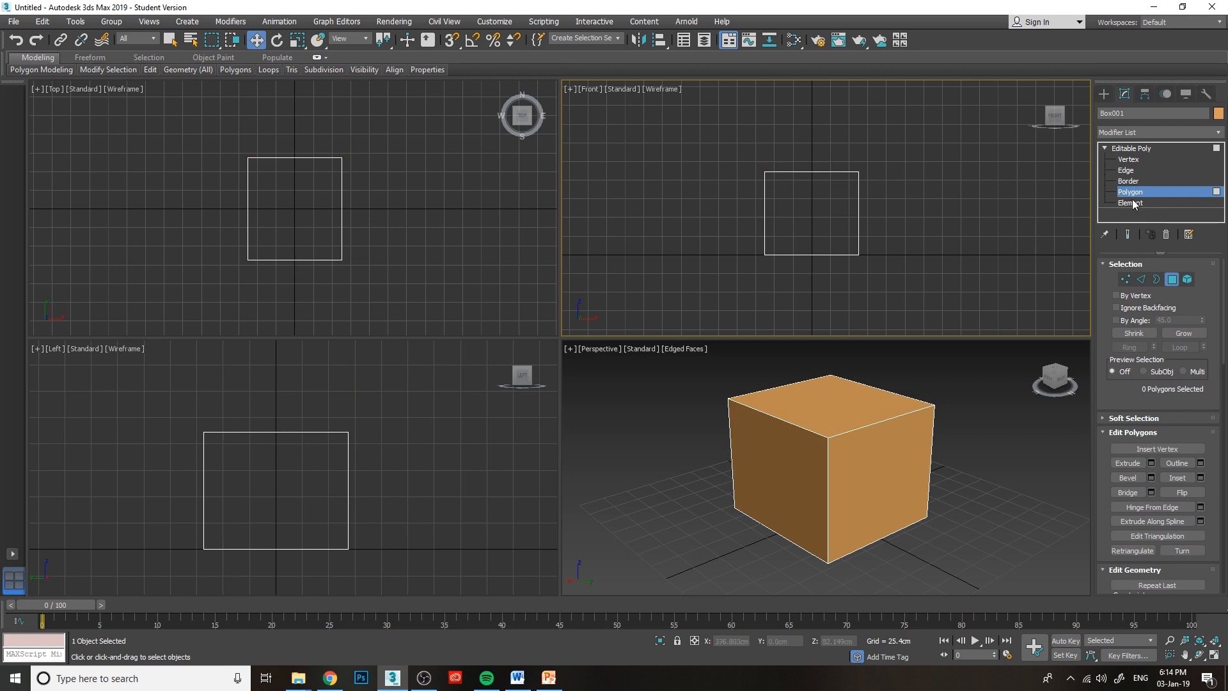
{"action": "left_click", "coordinate": [882, 455]}
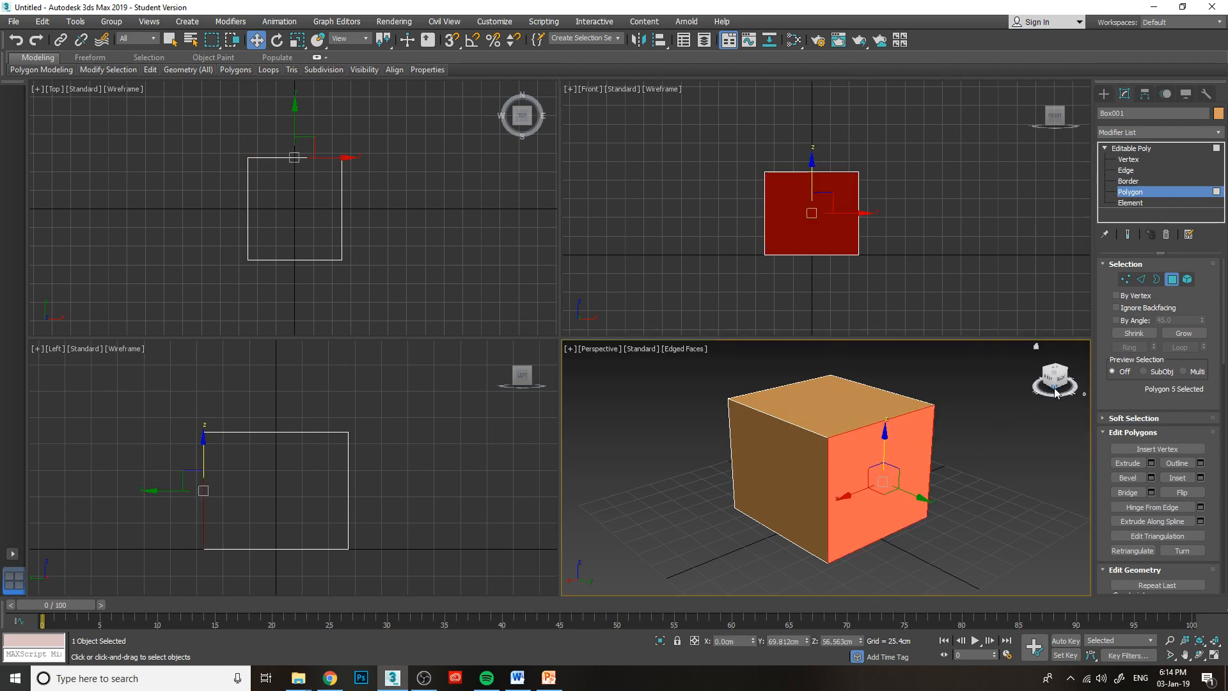
{"action": "left_click_drag", "start_coordinate": [1051, 381], "coordinate": [1058, 377]}
{"action": "mouse_move", "coordinate": [820, 431]}
{"action": "middle_mouse_down", "text": "alt"}
{"action": "mouse_move", "coordinate": [851, 425]}
{"action": "mouse_move", "coordinate": [817, 437]}
{"action": "mouse_move", "coordinate": [838, 441]}
{"action": "middle_mouse_up", "text": "alt"}
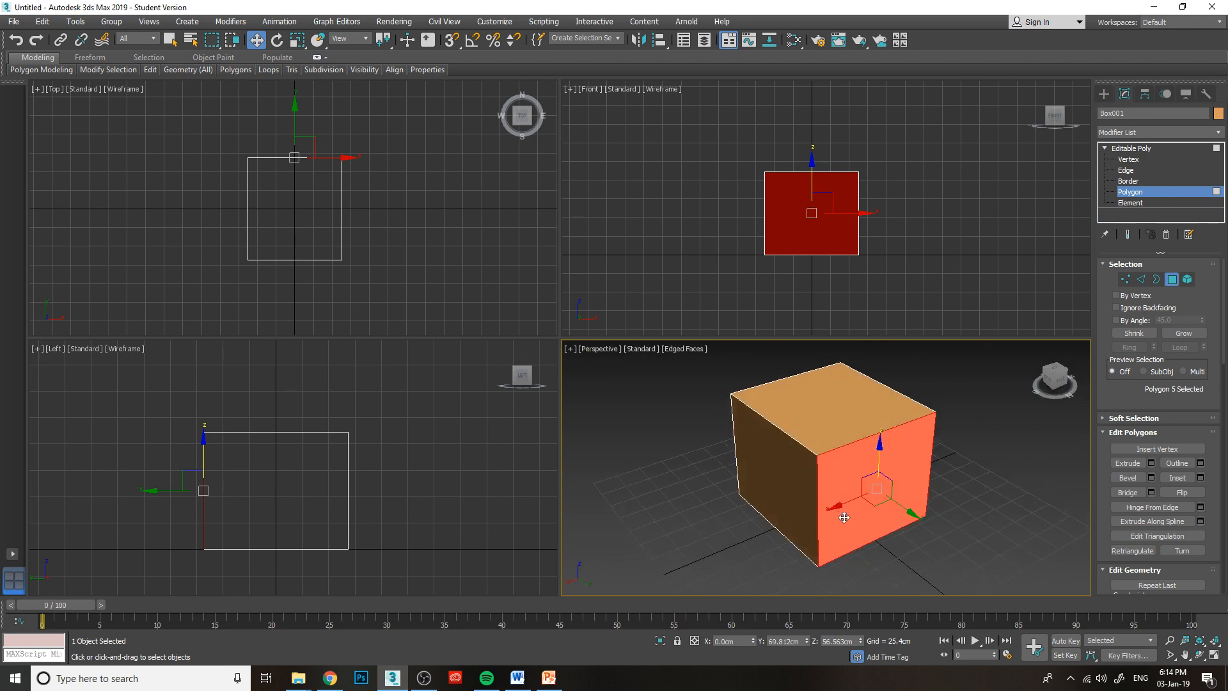
{"action": "left_click", "coordinate": [855, 404]}
{"action": "left_click", "coordinate": [774, 480]}
{"action": "left_click", "coordinate": [855, 412]}
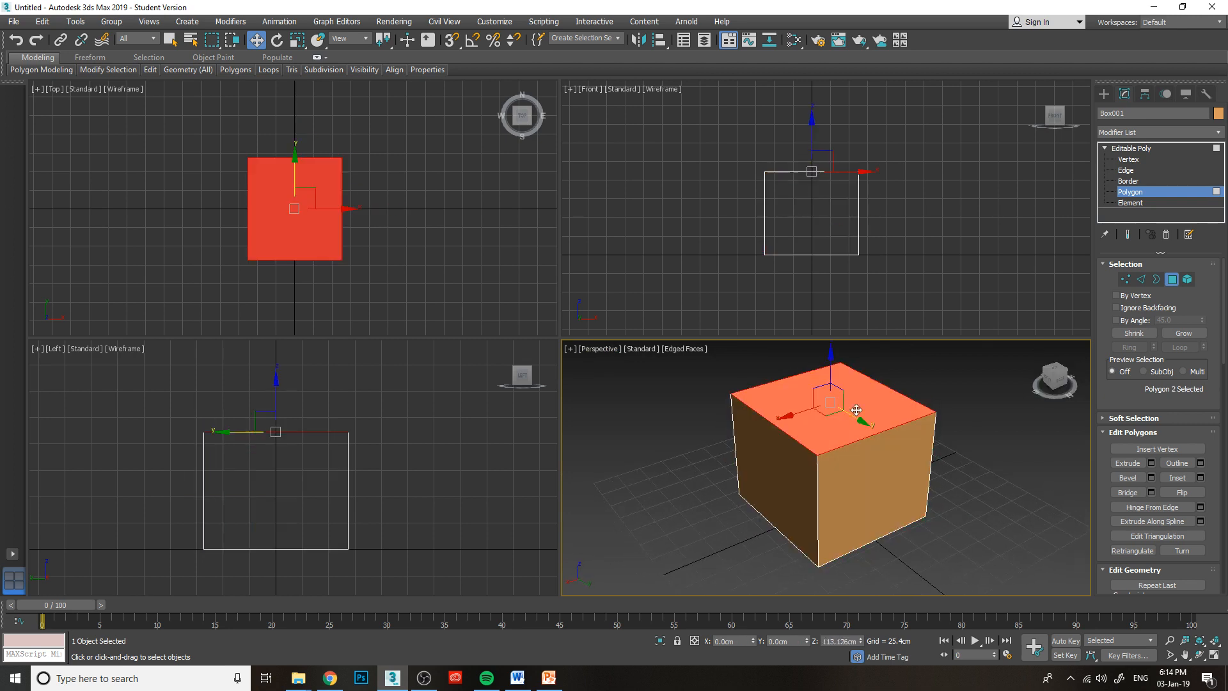
Add the two visible side polygons to the top polygon's selection, and clear the whole selection.
{"action": "left_click", "coordinate": [1051, 380]}
{"action": "left_click", "coordinate": [770, 492], "text": "ctrl"}
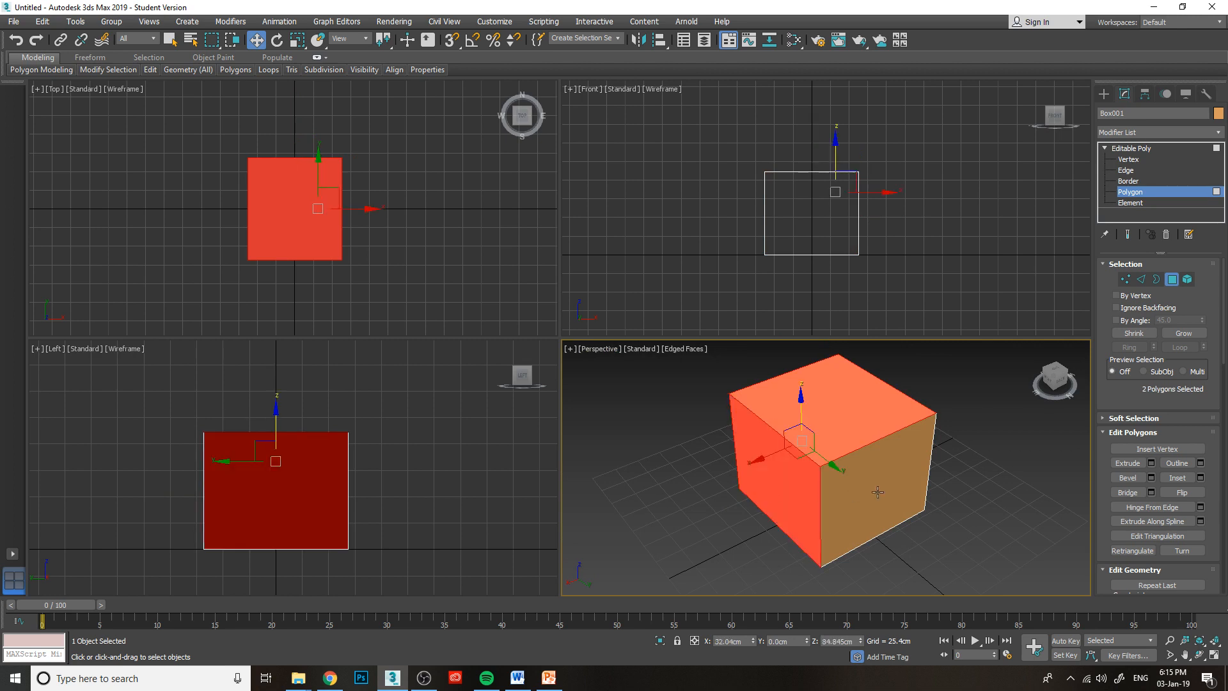
{"action": "left_click", "coordinate": [877, 491], "text": "ctrl"}
{"action": "left_click", "coordinate": [1027, 431]}
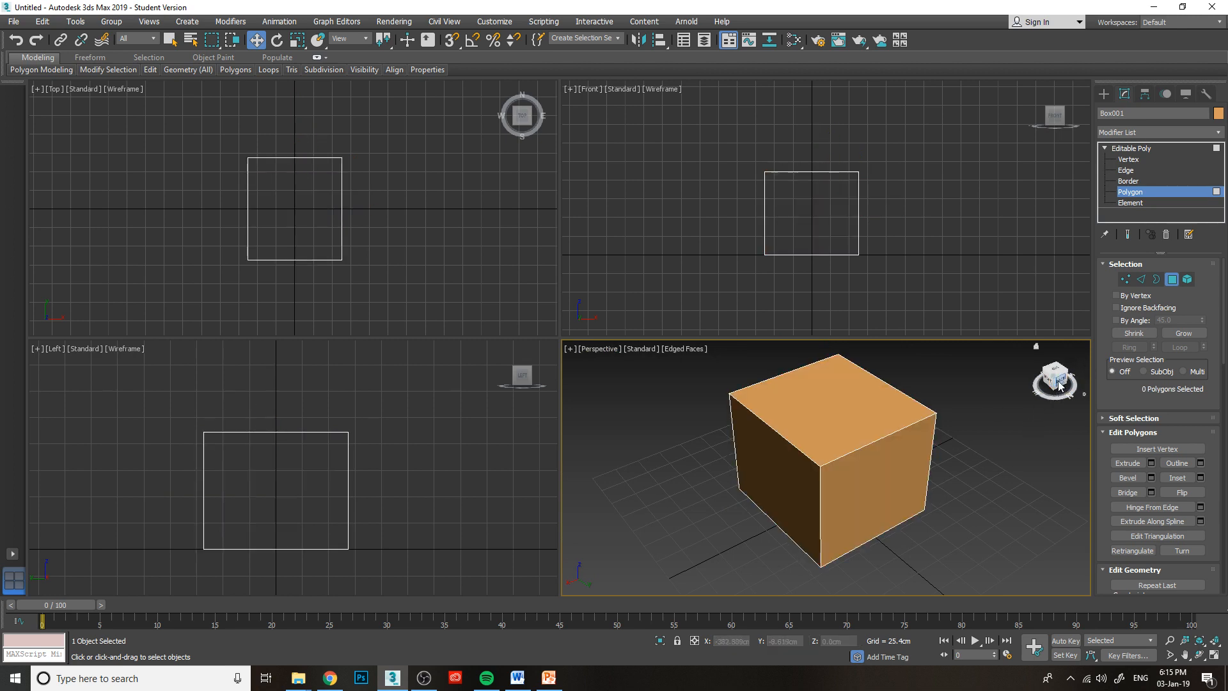
Try lowering the box's top polygon about 26 cm along Z, and cancel the move.
{"action": "left_click", "coordinate": [895, 405]}
{"action": "left_click_drag", "start_coordinate": [831, 366], "coordinate": [855, 379]}
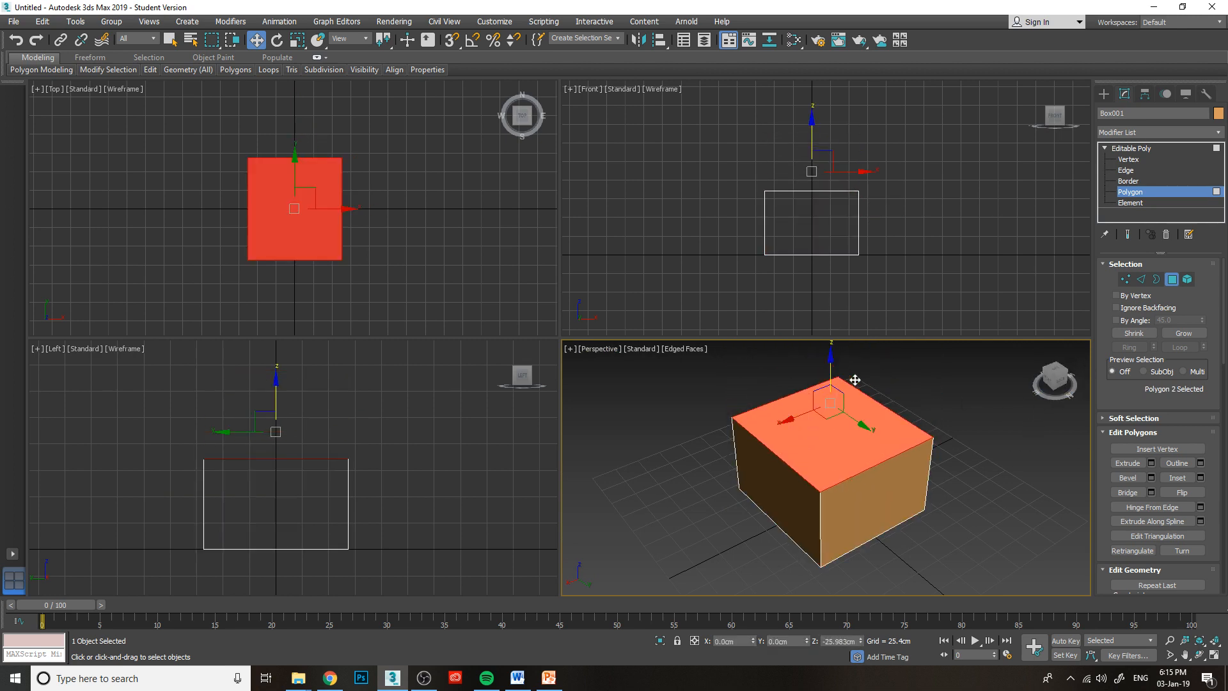
{"action": "right_click", "coordinate": [856, 379]}
Try raising the box's top polygon to about Z 210 cm, and undo the move and the polygon selection.
{"action": "mouse_move", "coordinate": [1055, 378]}
{"action": "left_mouse_down"}
{"action": "mouse_move", "coordinate": [1042, 356]}
{"action": "mouse_move", "coordinate": [1039, 369]}
{"action": "mouse_move", "coordinate": [1050, 366]}
{"action": "left_mouse_up"}
{"action": "middle_click_drag", "start_coordinate": [843, 395], "coordinate": [826, 457]}
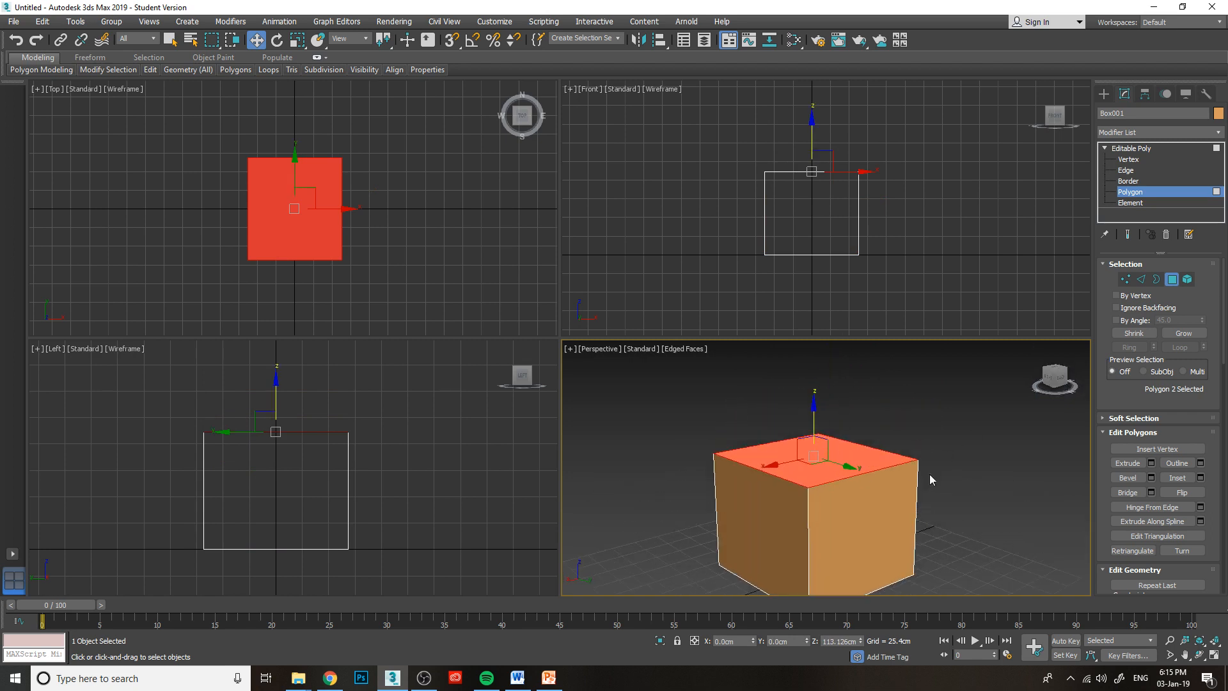
{"action": "middle_click_drag", "start_coordinate": [918, 449], "coordinate": [936, 392]}
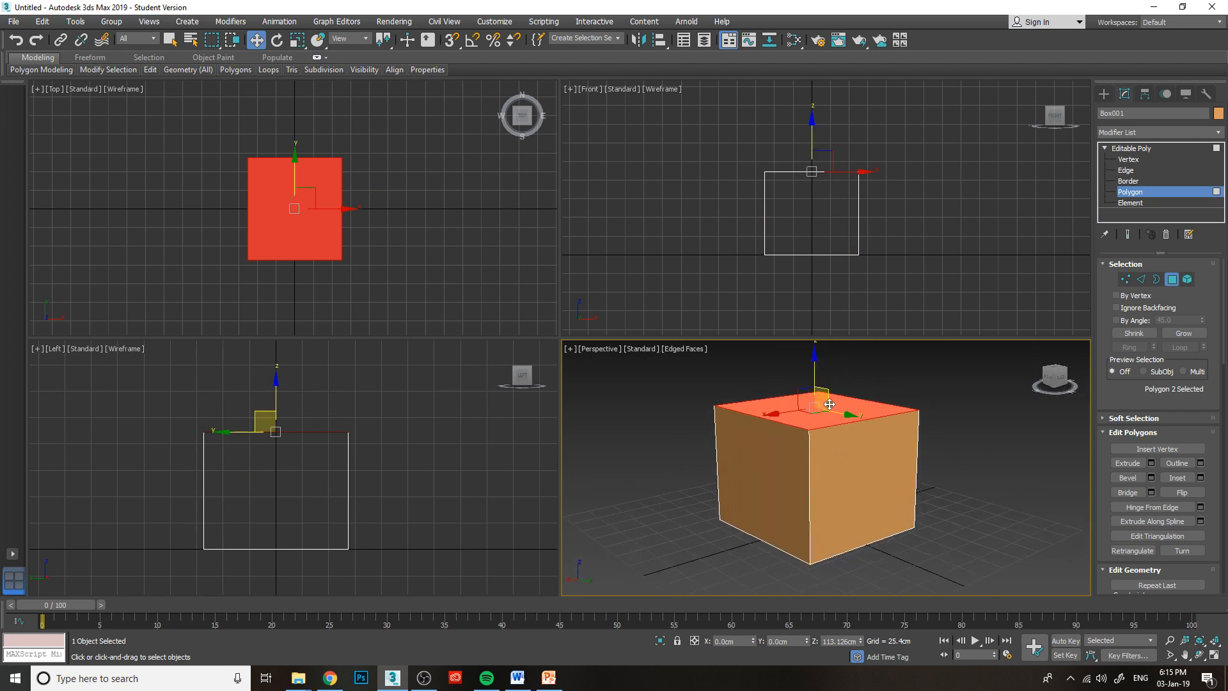
{"action": "middle_click_drag", "start_coordinate": [848, 394], "coordinate": [826, 444]}
{"action": "left_click_drag", "start_coordinate": [792, 419], "coordinate": [781, 313]}
{"action": "middle_click_drag", "start_coordinate": [841, 431], "coordinate": [841, 468]}
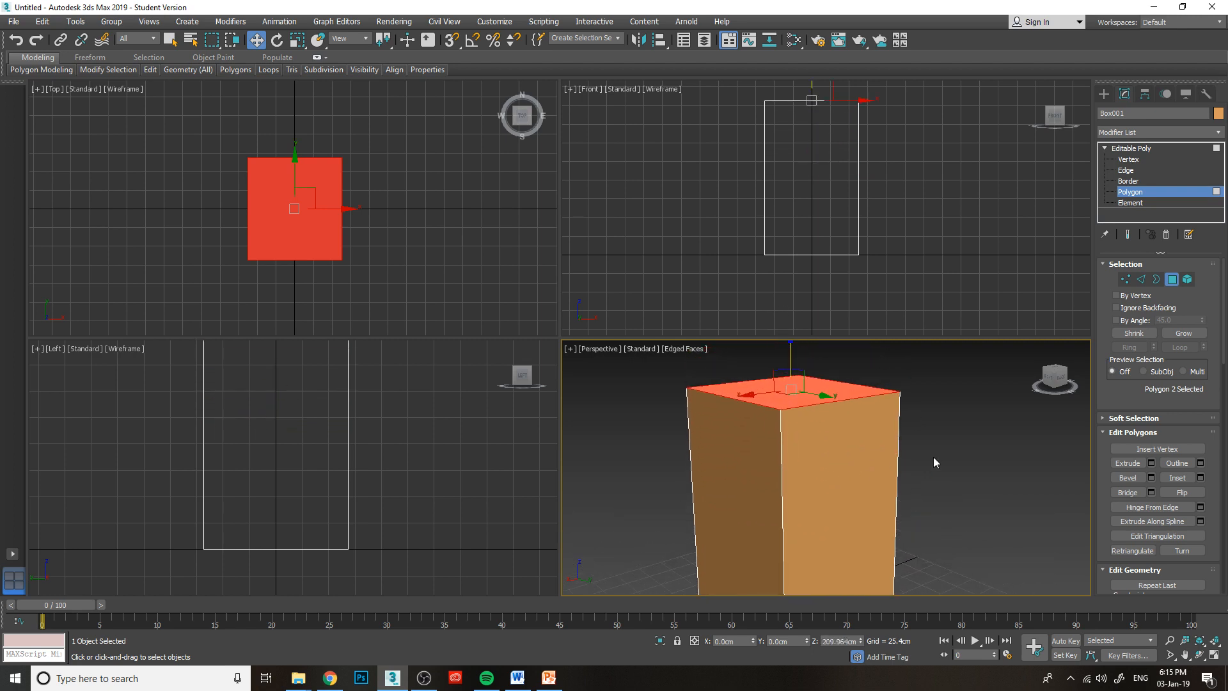
{"action": "middle_click_drag", "start_coordinate": [785, 396], "coordinate": [782, 524], "text": "alt"}
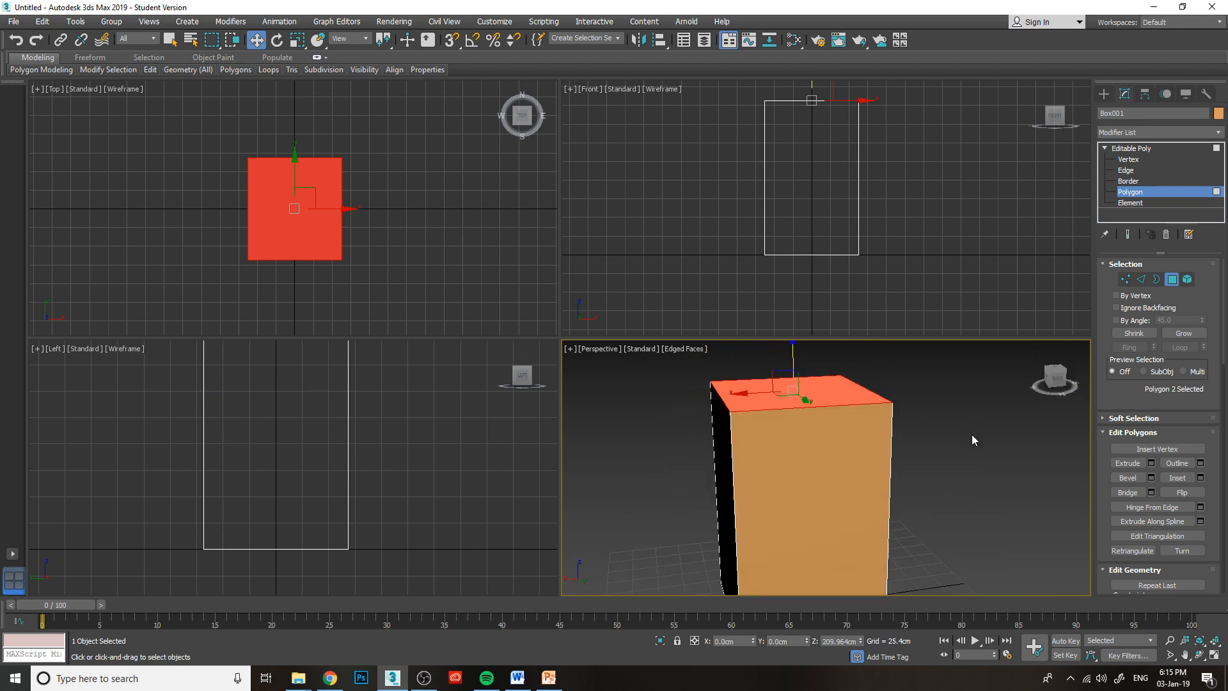
{"action": "key", "text": "ctrl+z"}
{"action": "key", "text": "ctrl+z"}
Try the Select and Rotate tool on one side polygon of the box in the Perspective viewport.
{"action": "left_click_drag", "start_coordinate": [1051, 389], "coordinate": [1079, 387]}
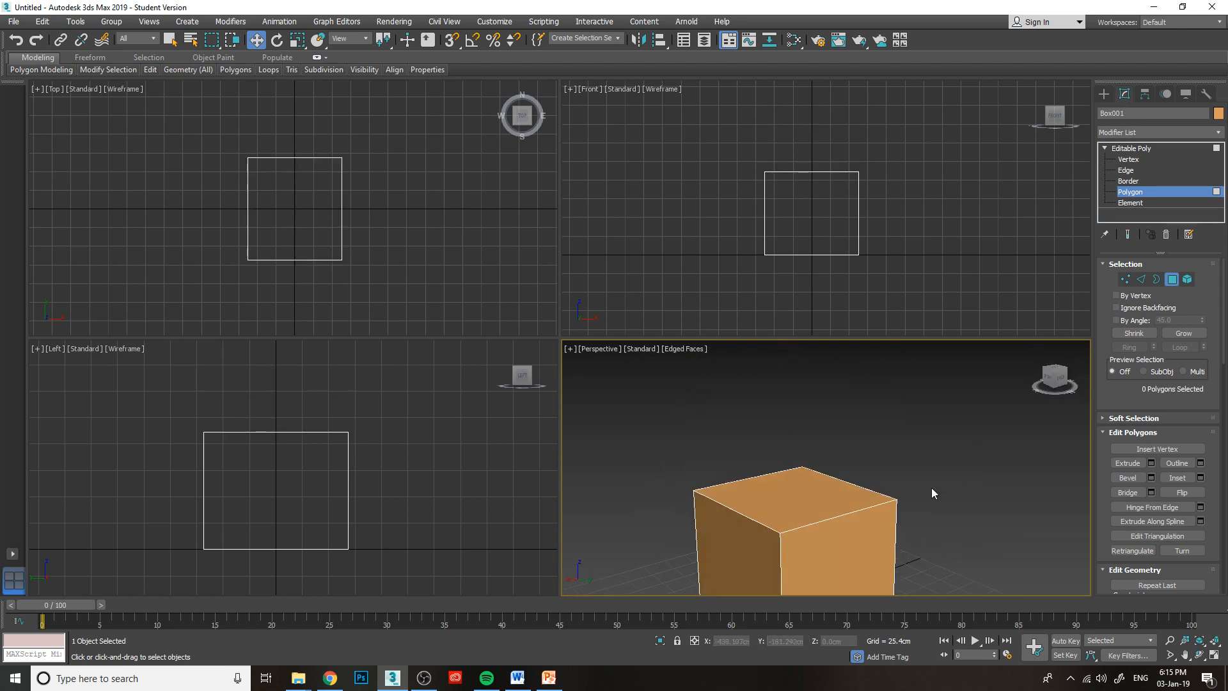
{"action": "middle_click_drag", "start_coordinate": [931, 487], "coordinate": [907, 416]}
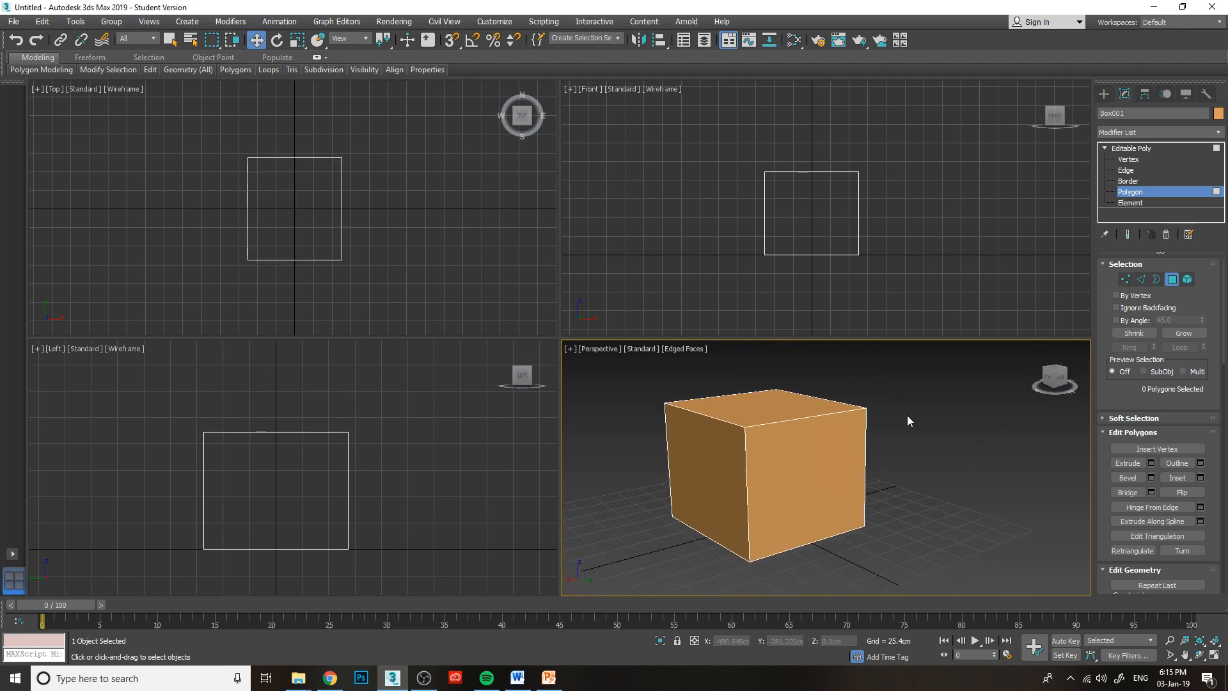
{"action": "left_click", "coordinate": [277, 41]}
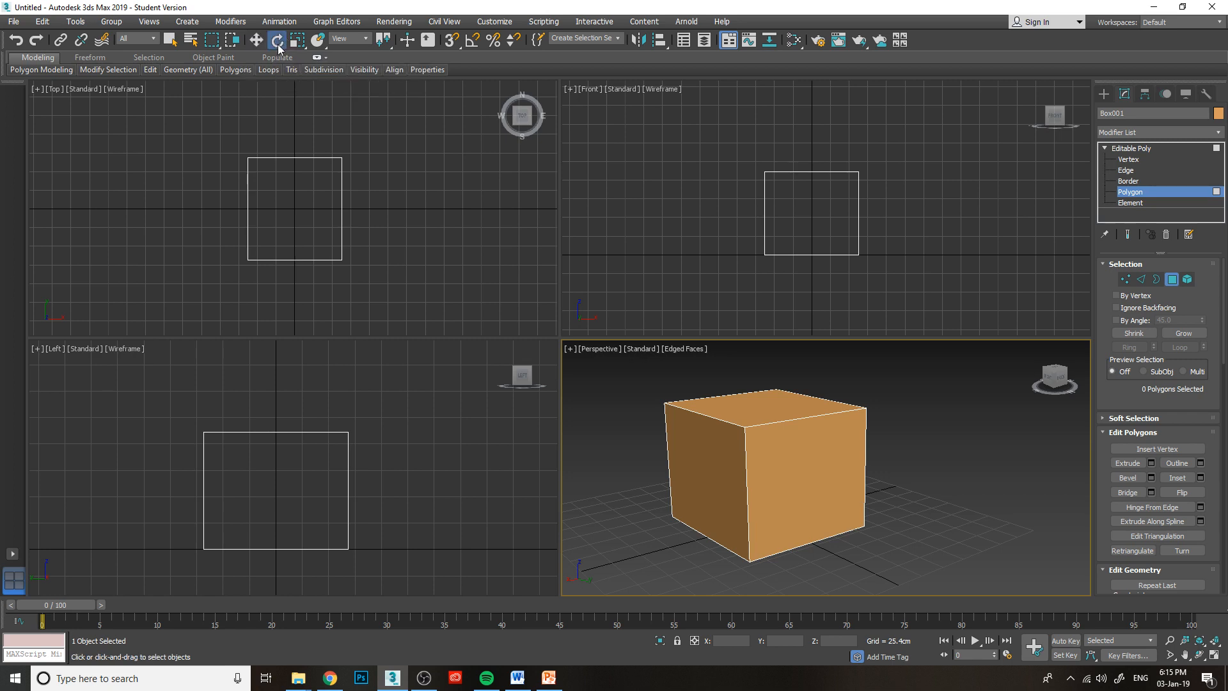
{"action": "left_click", "coordinate": [782, 453]}
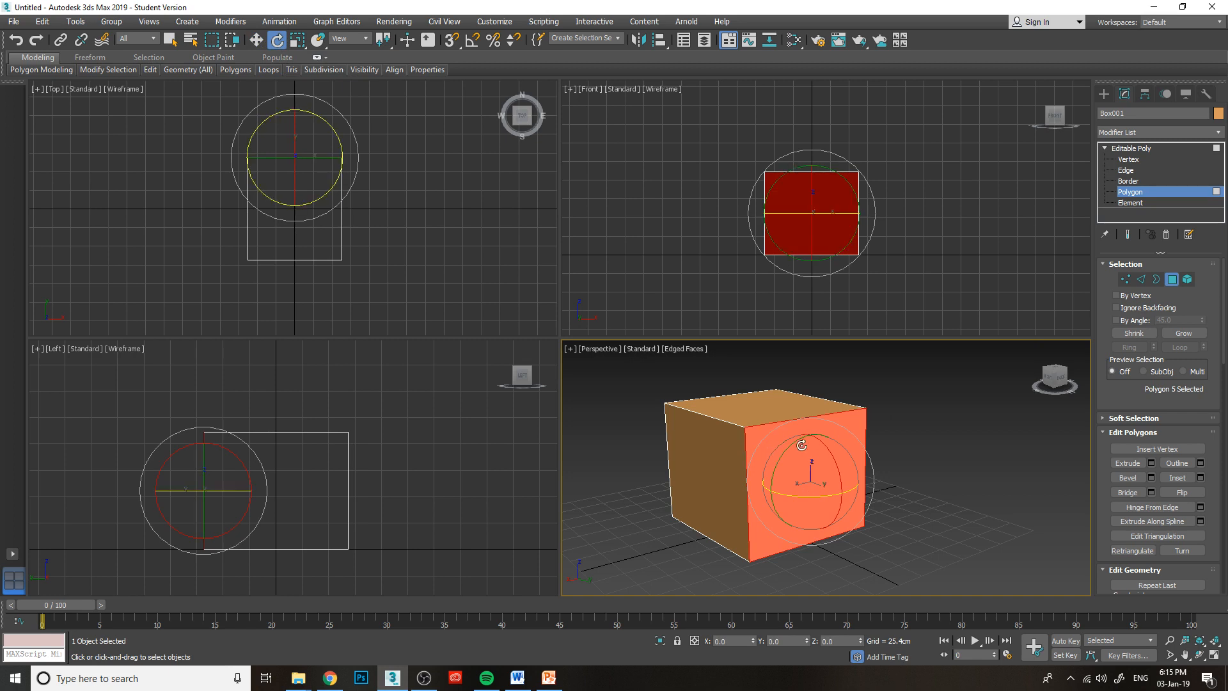
{"action": "mouse_move", "coordinate": [831, 454]}
{"action": "left_mouse_down"}
{"action": "mouse_move", "coordinate": [829, 441]}
{"action": "mouse_move", "coordinate": [834, 501]}
{"action": "mouse_move", "coordinate": [833, 457]}
{"action": "left_mouse_up"}
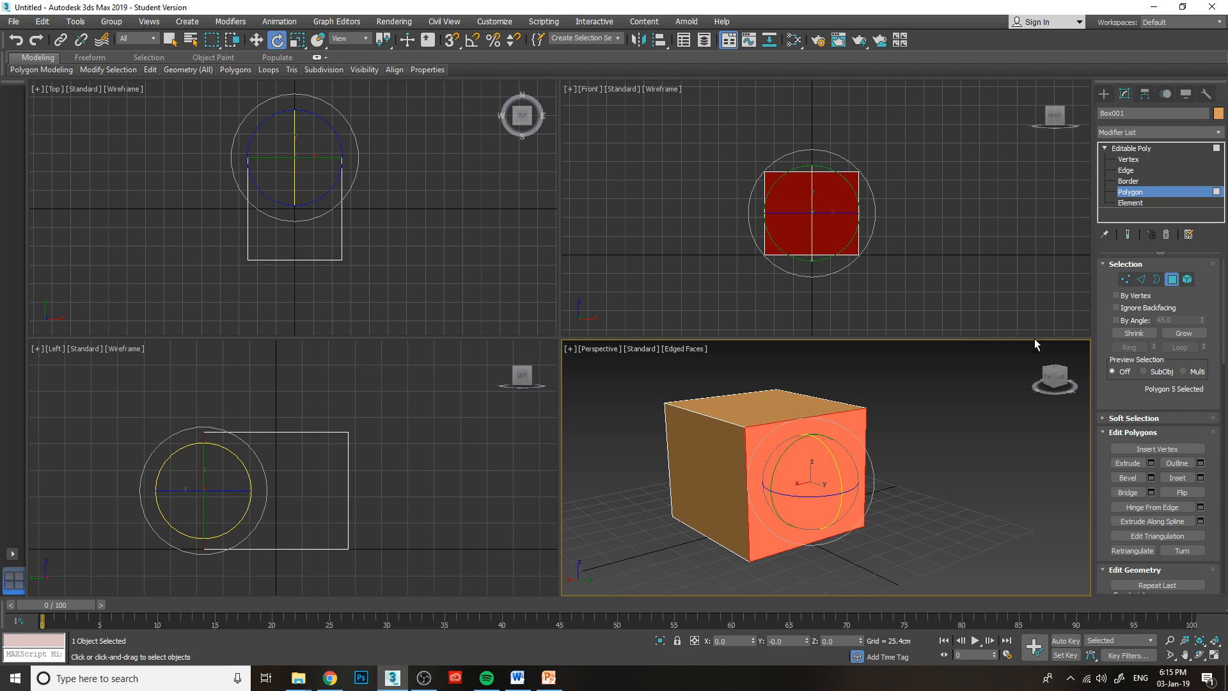
Return to the Editable Poly object level and try rotating the whole box, undoing the rotation.
{"action": "left_click", "coordinate": [1131, 188]}
{"action": "left_click", "coordinate": [1137, 149]}
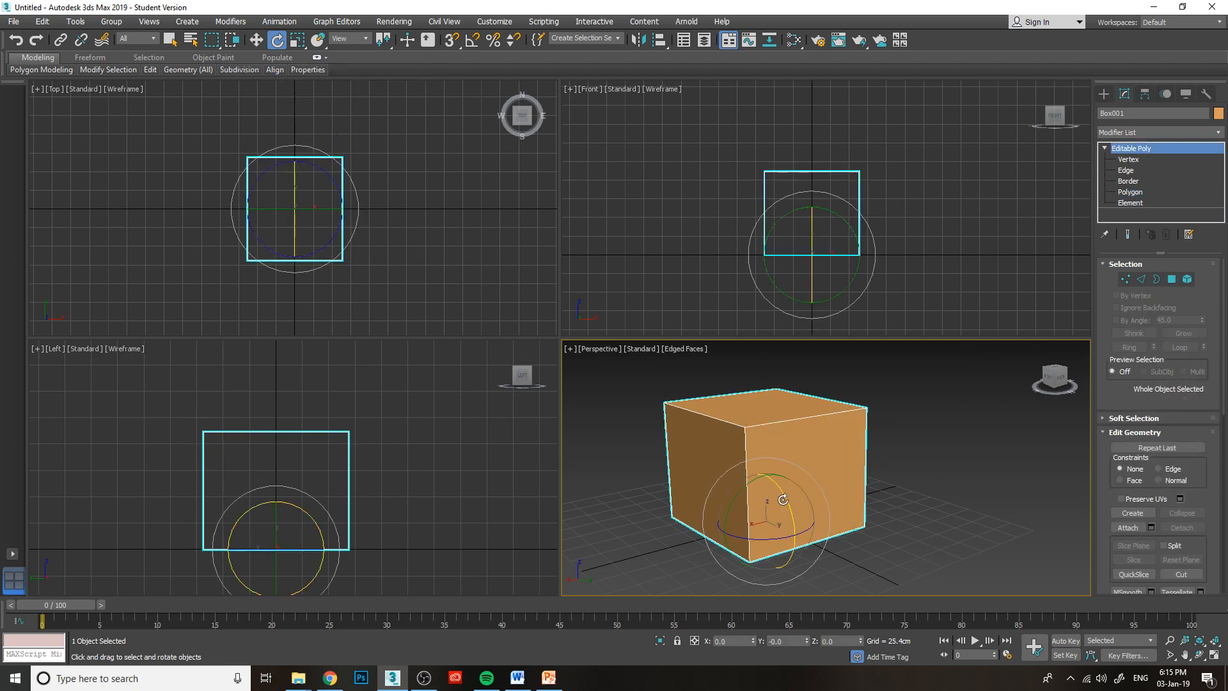
{"action": "mouse_move", "coordinate": [782, 500]}
{"action": "left_mouse_down"}
{"action": "mouse_move", "coordinate": [792, 519]}
{"action": "mouse_move", "coordinate": [771, 452]}
{"action": "mouse_move", "coordinate": [790, 513]}
{"action": "left_mouse_up"}
{"action": "key", "text": "ctrl+z"}
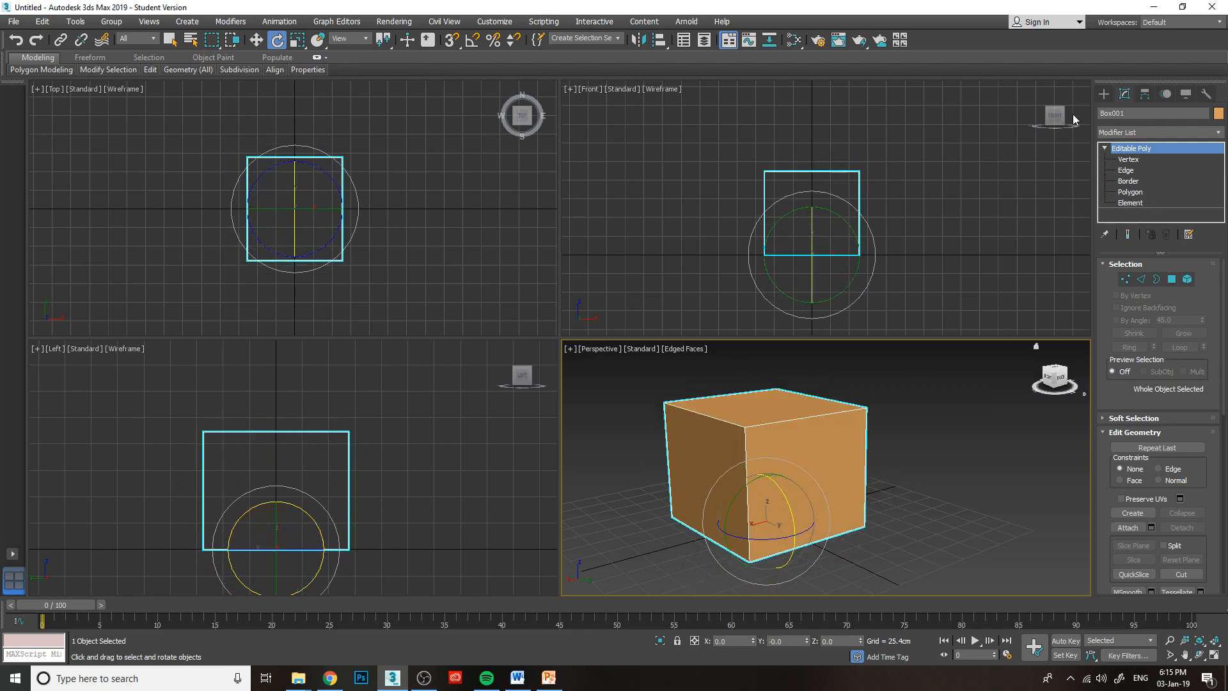
Try the Select and Uniform Scale tool on the whole box in the Perspective viewport.
{"action": "left_click", "coordinate": [296, 42]}
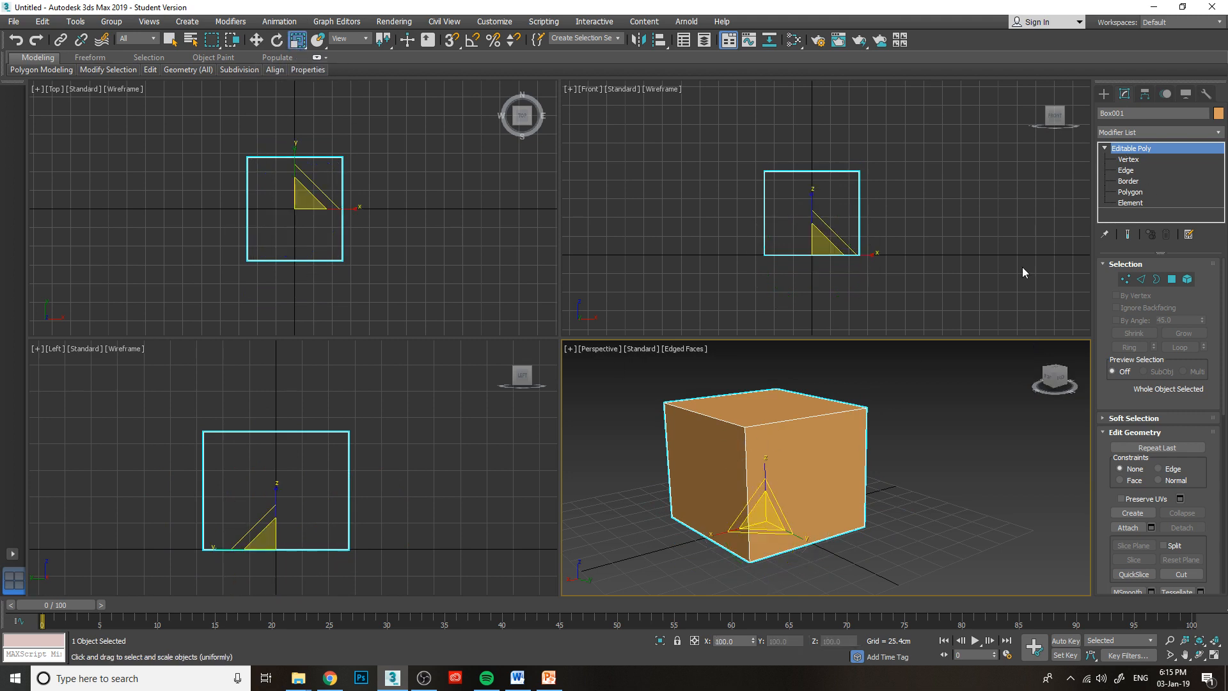
{"action": "left_click_drag", "start_coordinate": [763, 522], "coordinate": [810, 521]}
Switch to Polygon level and try scaling the two visible side polygons of the box in turn, undoing each scaling.
{"action": "left_click", "coordinate": [1131, 192]}
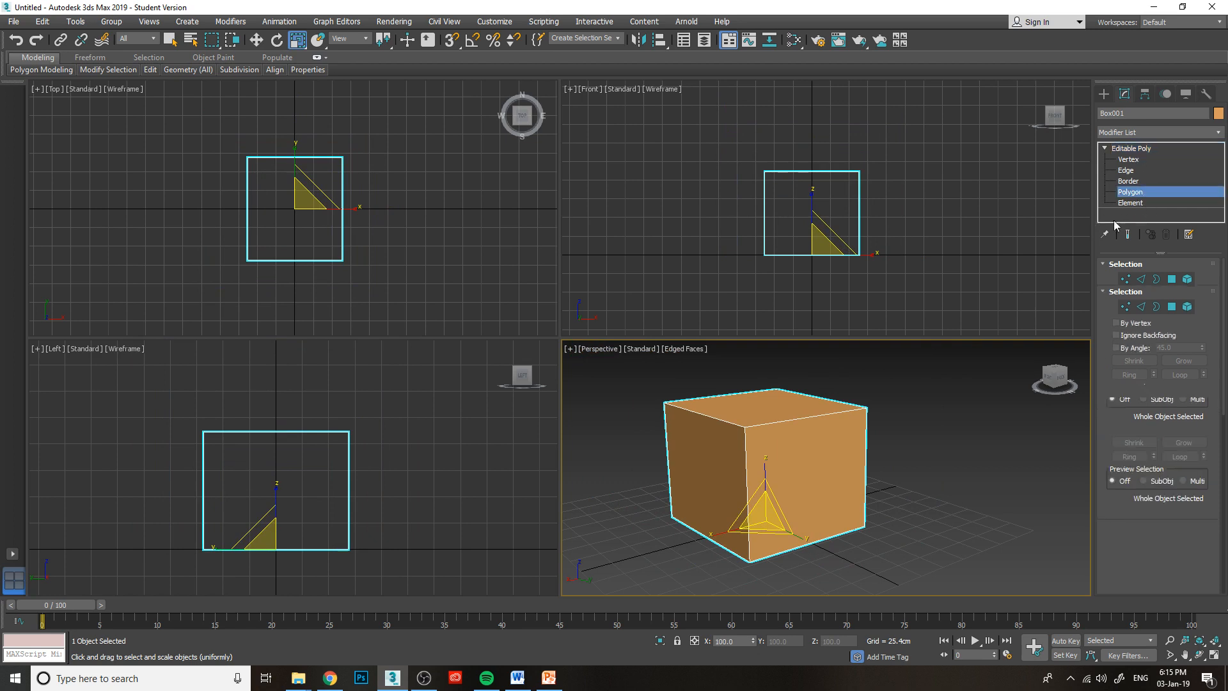
{"action": "left_click", "coordinate": [825, 511]}
{"action": "left_click_drag", "start_coordinate": [809, 476], "coordinate": [825, 523]}
{"action": "key", "text": "ctrl+z"}
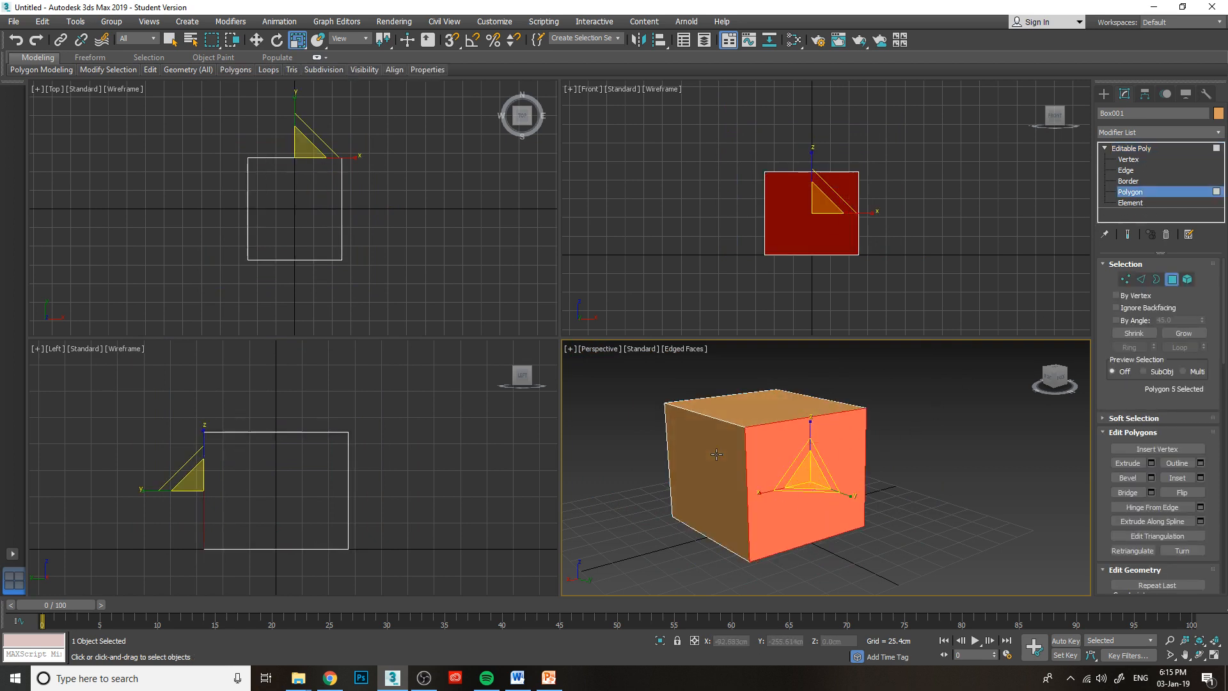
{"action": "left_click", "coordinate": [712, 452]}
{"action": "left_click_drag", "start_coordinate": [703, 465], "coordinate": [701, 506]}
{"action": "key", "text": "ctrl+z"}
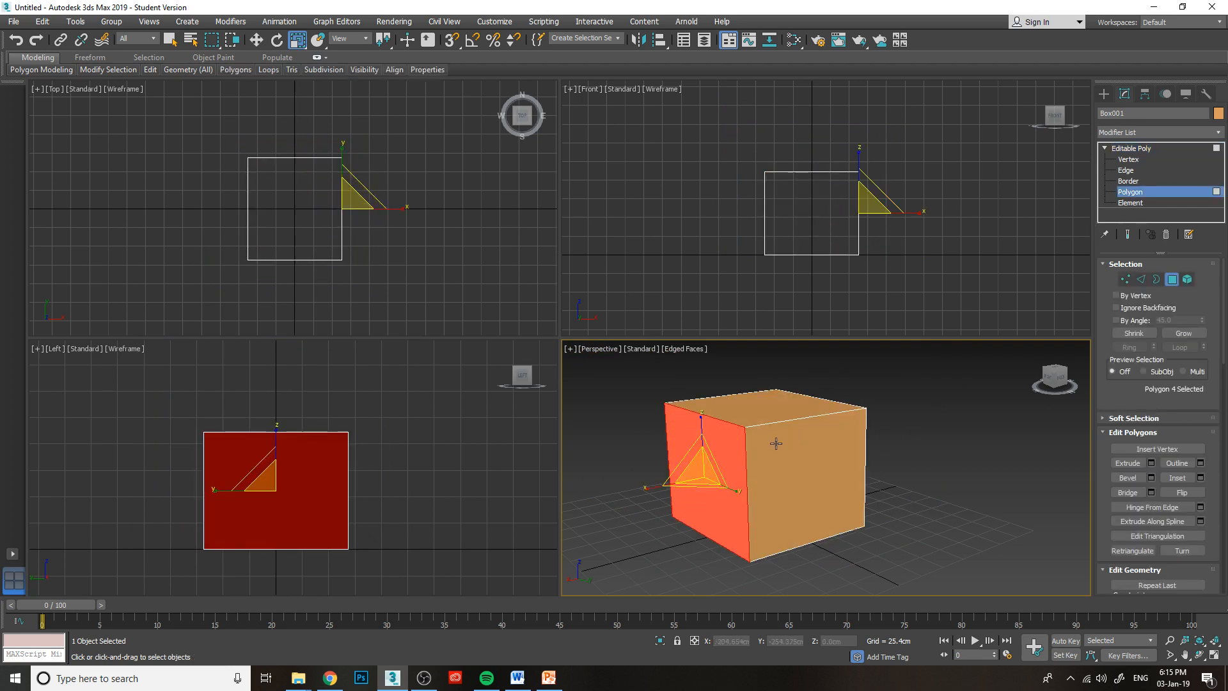
Try scaling the side polygon facing the Front view along Z and in the XZ plane, undoing both and clearing the selection.
{"action": "left_click", "coordinate": [807, 470]}
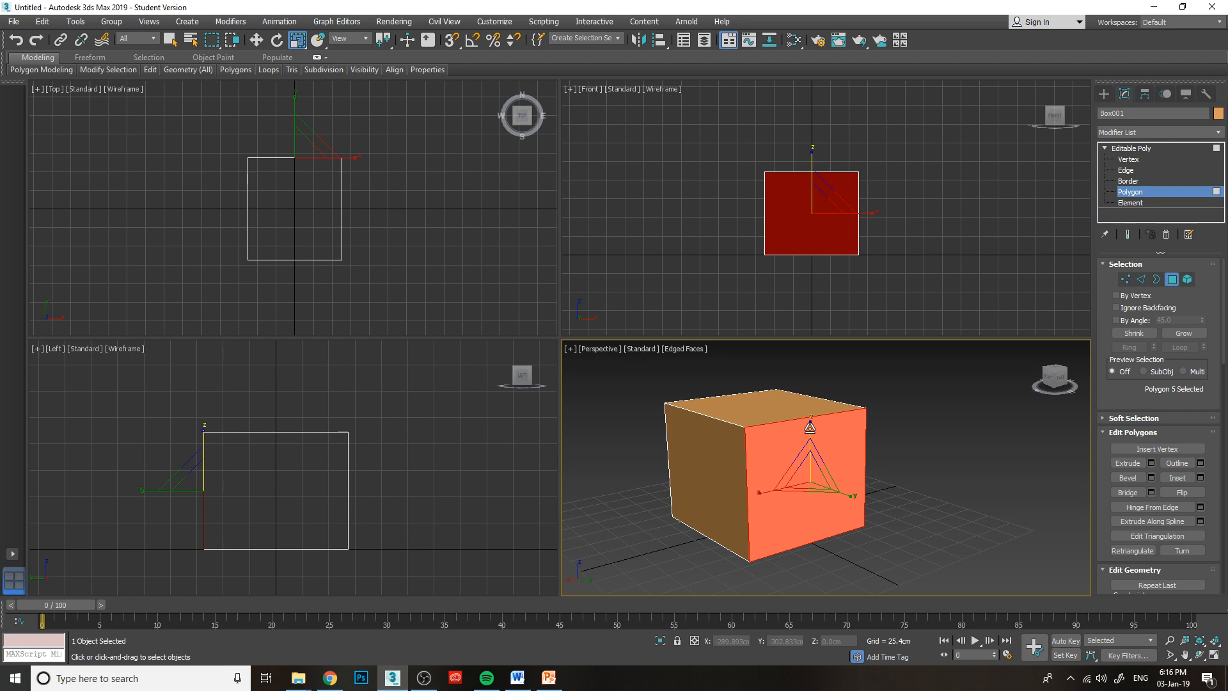
{"action": "left_click_drag", "start_coordinate": [809, 426], "coordinate": [760, 527]}
{"action": "key", "text": "ctrl+z"}
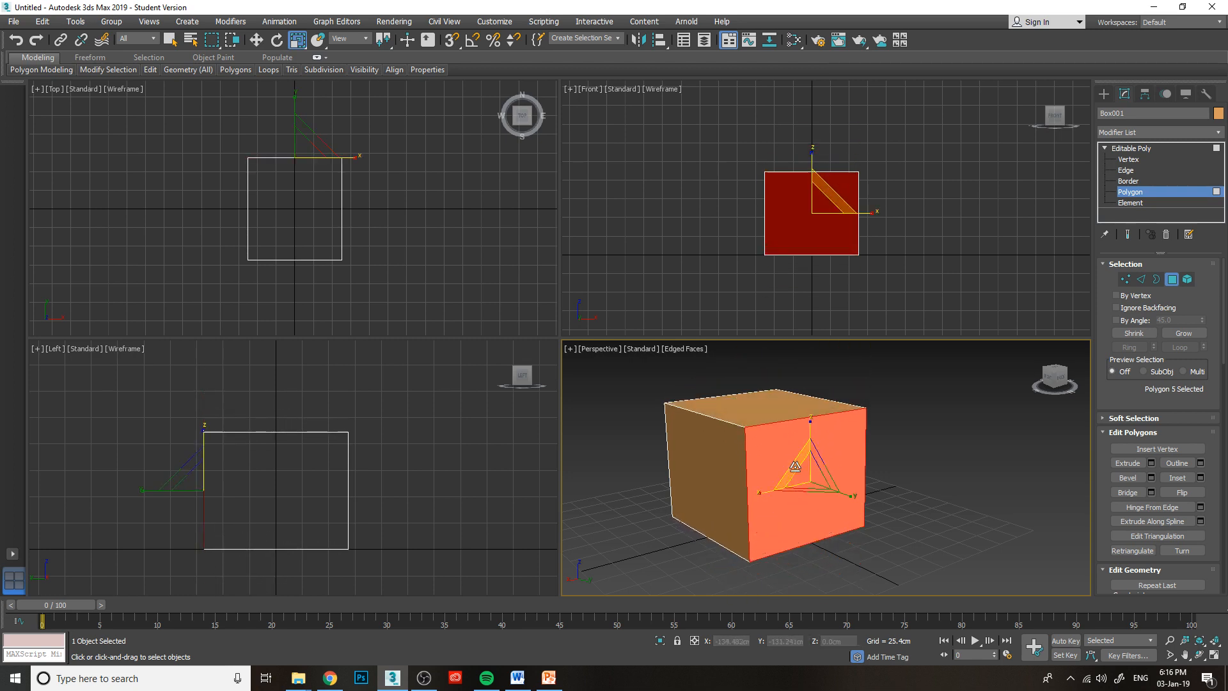
{"action": "left_click_drag", "start_coordinate": [792, 466], "coordinate": [788, 449]}
{"action": "key", "text": "ctrl+z"}
{"action": "left_click", "coordinate": [956, 491]}
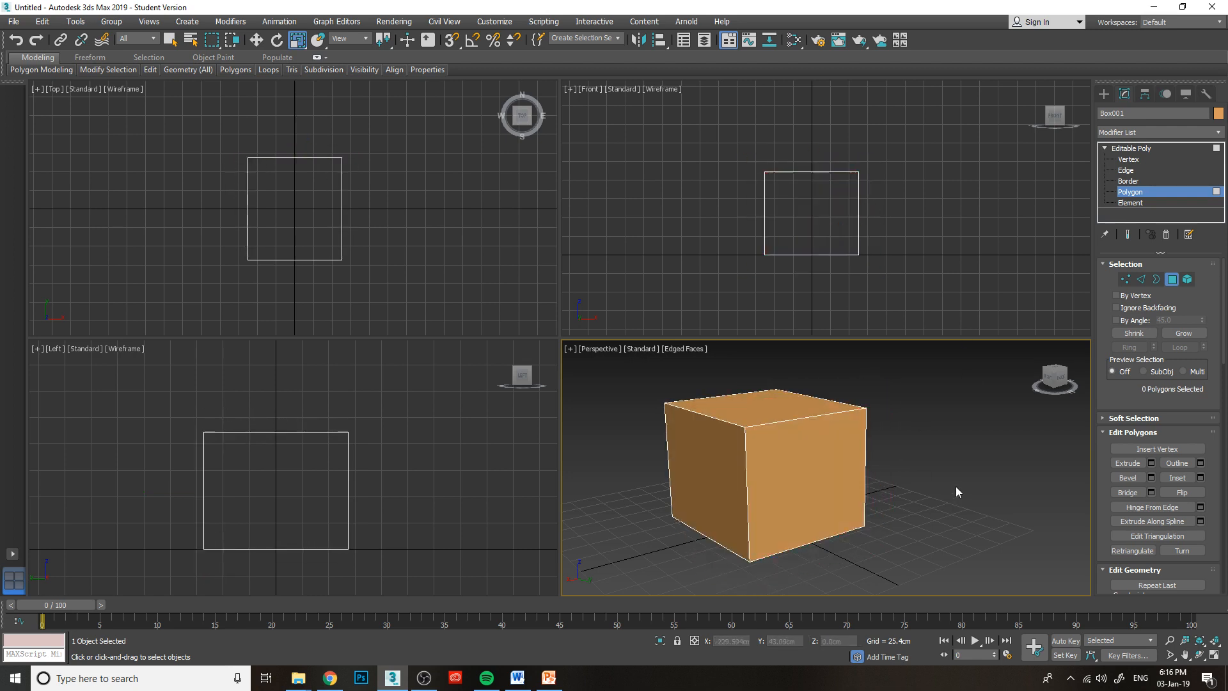
Try scaling the side polygon facing the Front view uniformly on all axes, then undo the scaling and deselect it.
{"action": "left_click", "coordinate": [790, 458]}
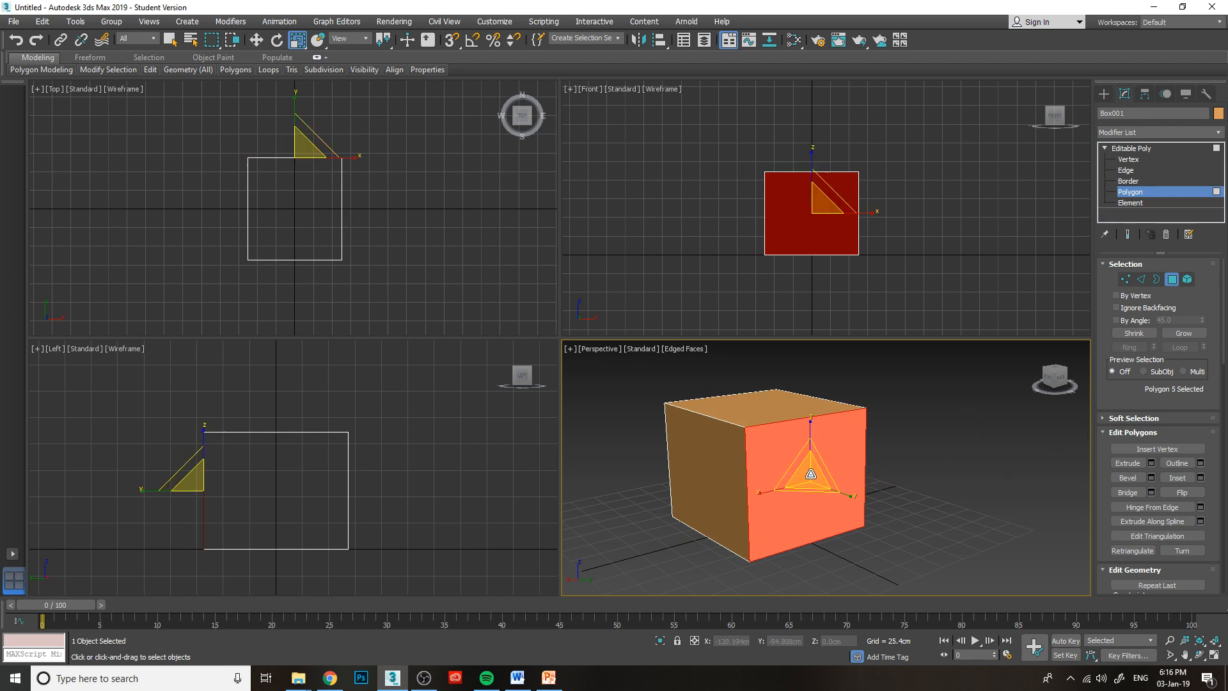
{"action": "left_click_drag", "start_coordinate": [810, 474], "coordinate": [820, 487]}
{"action": "key", "text": "ctrl+z"}
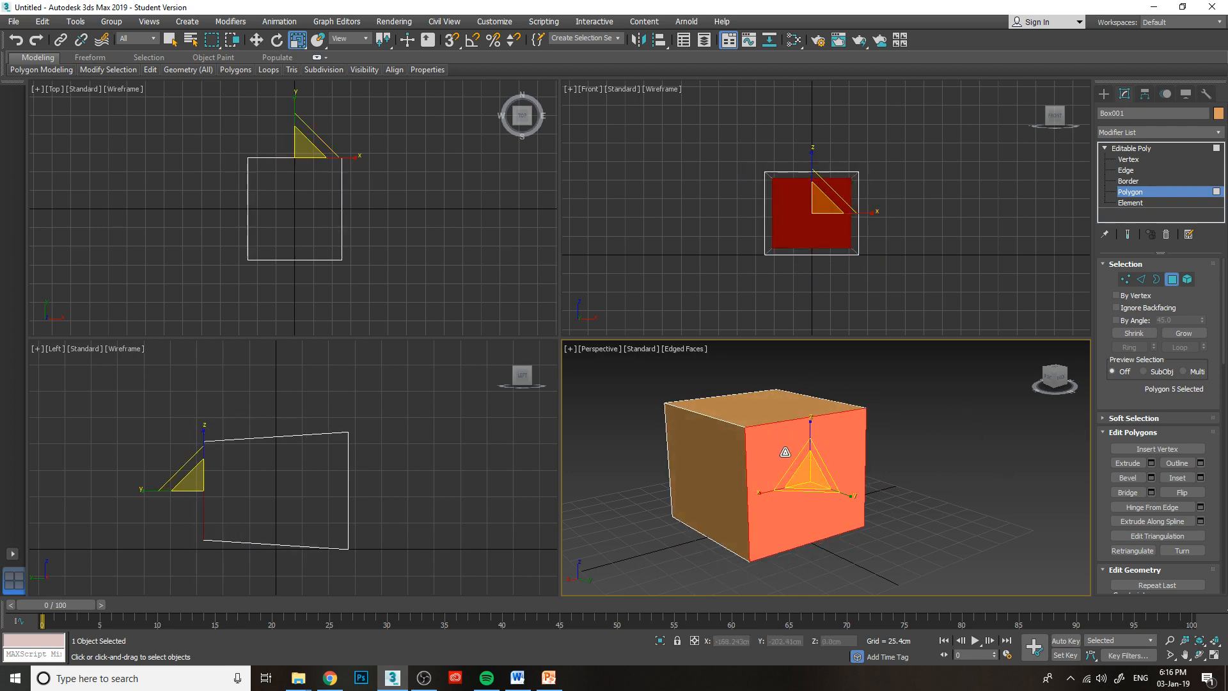
{"action": "left_click", "coordinate": [954, 415]}
Inset the side polygon facing the Front view by 11.212 cm, switch to Select and Move, and clear the selection.
{"action": "mouse_move", "coordinate": [1049, 373]}
{"action": "left_mouse_down"}
{"action": "mouse_move", "coordinate": [1058, 392]}
{"action": "mouse_move", "coordinate": [1052, 379]}
{"action": "left_mouse_up"}
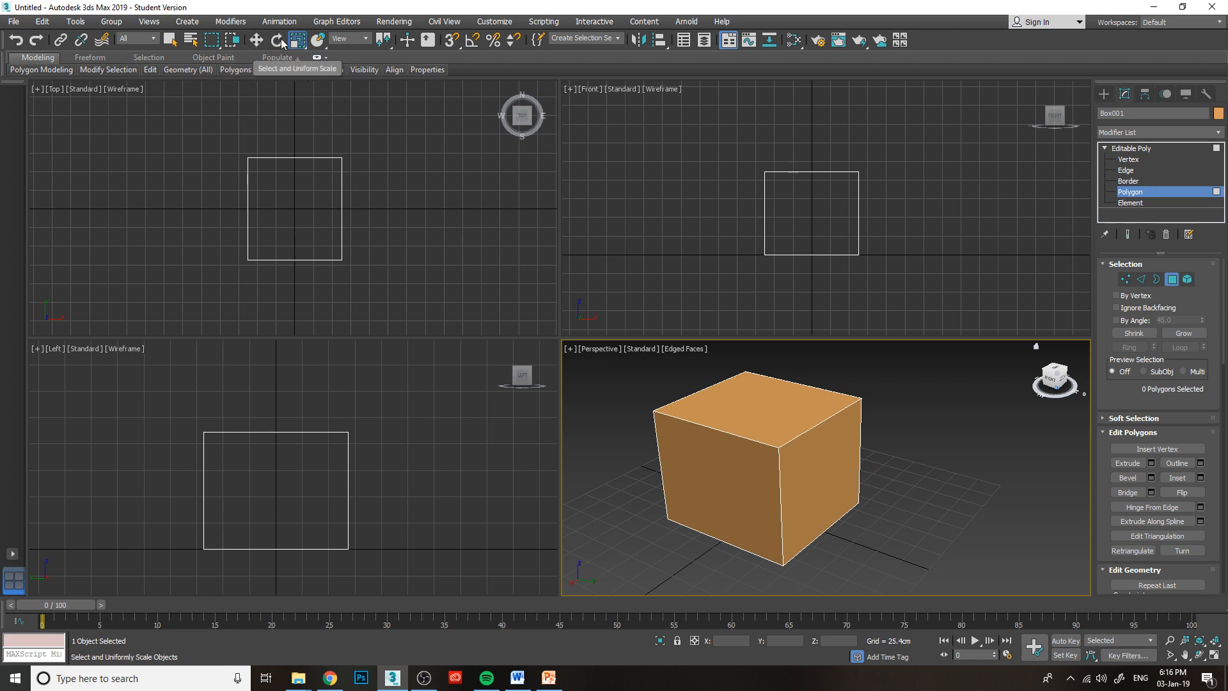
{"action": "left_click", "coordinate": [820, 459]}
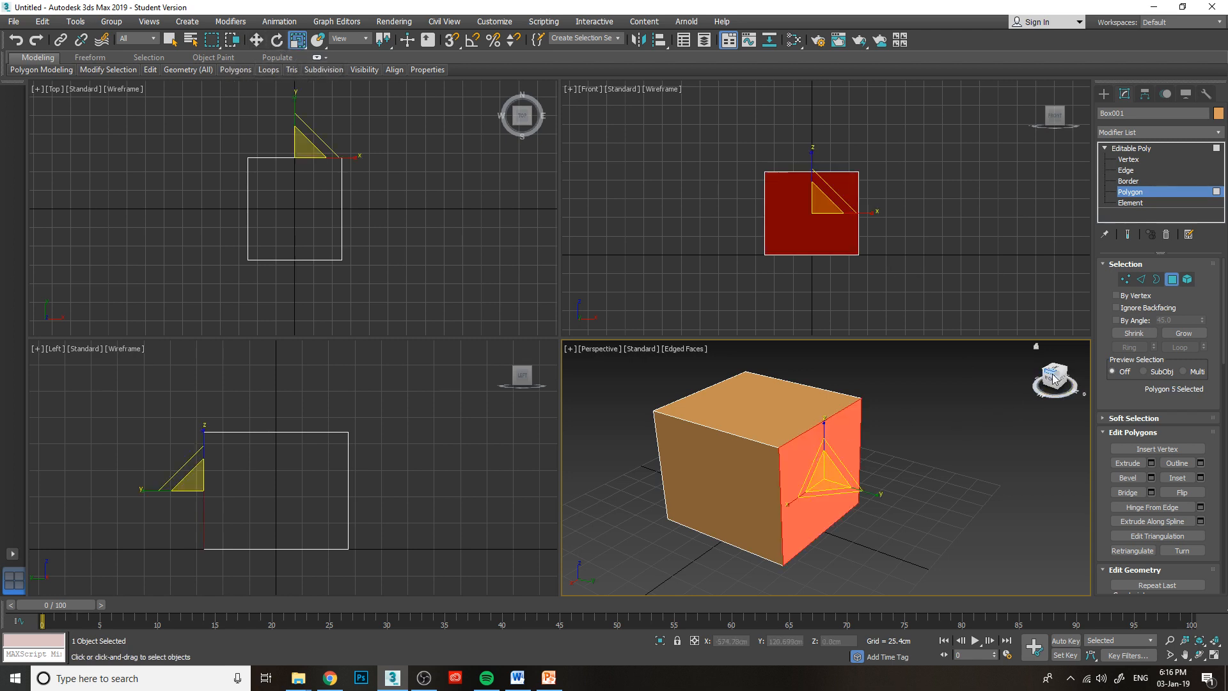
{"action": "left_click_drag", "start_coordinate": [1059, 380], "coordinate": [1049, 370]}
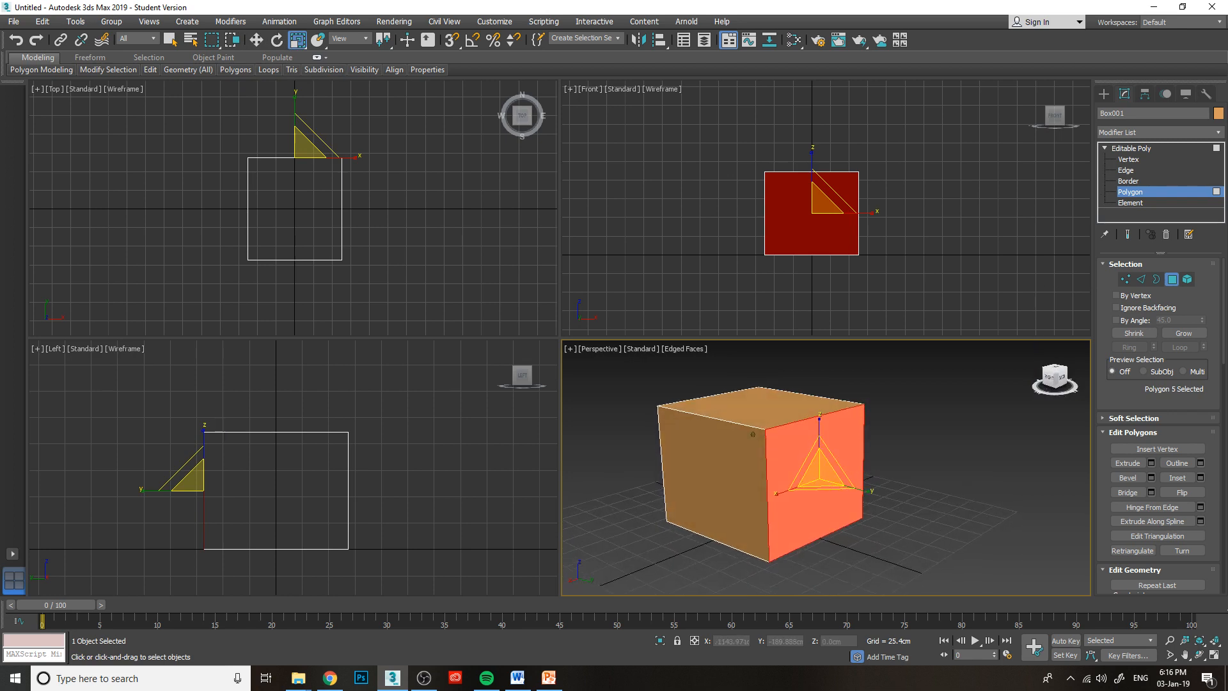
{"action": "left_click", "coordinate": [1202, 481]}
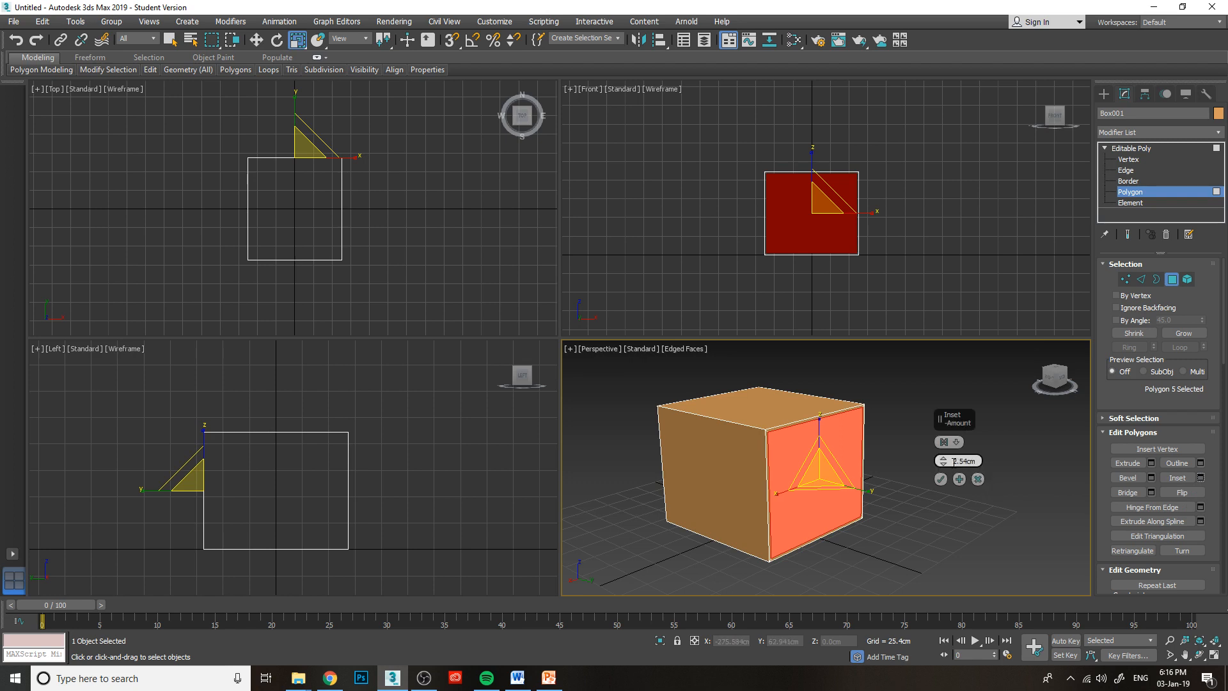
{"action": "left_click_drag", "start_coordinate": [944, 462], "coordinate": [956, 451]}
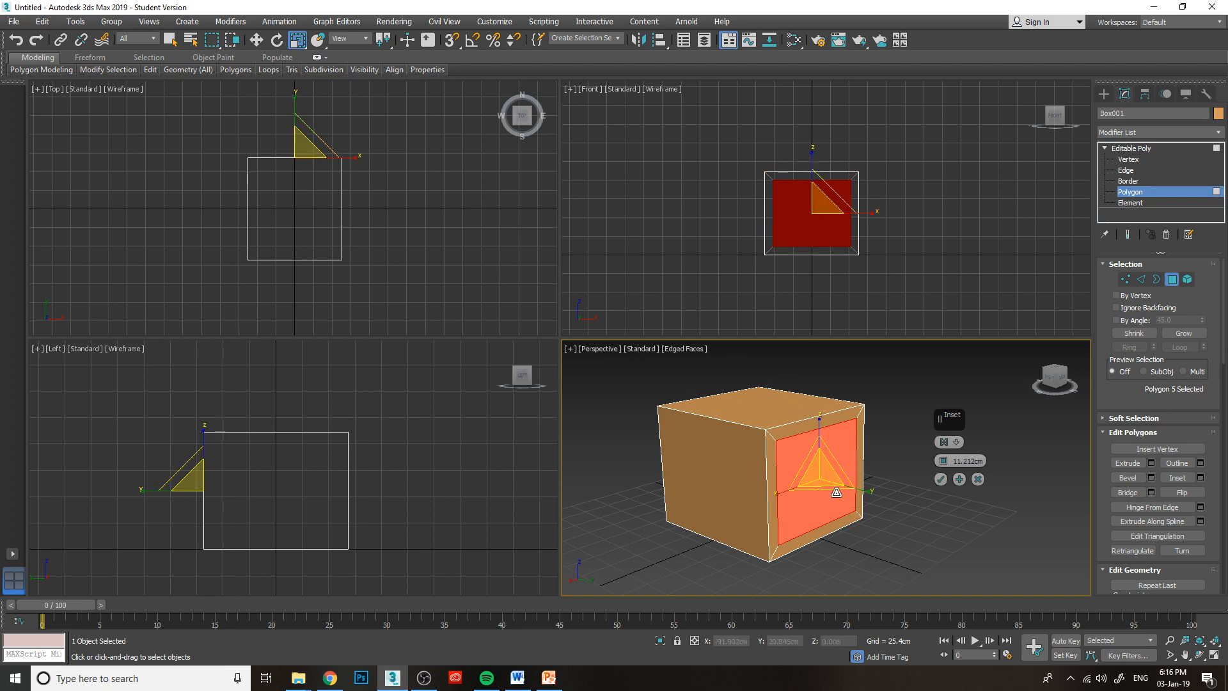
{"action": "left_click", "coordinate": [940, 480]}
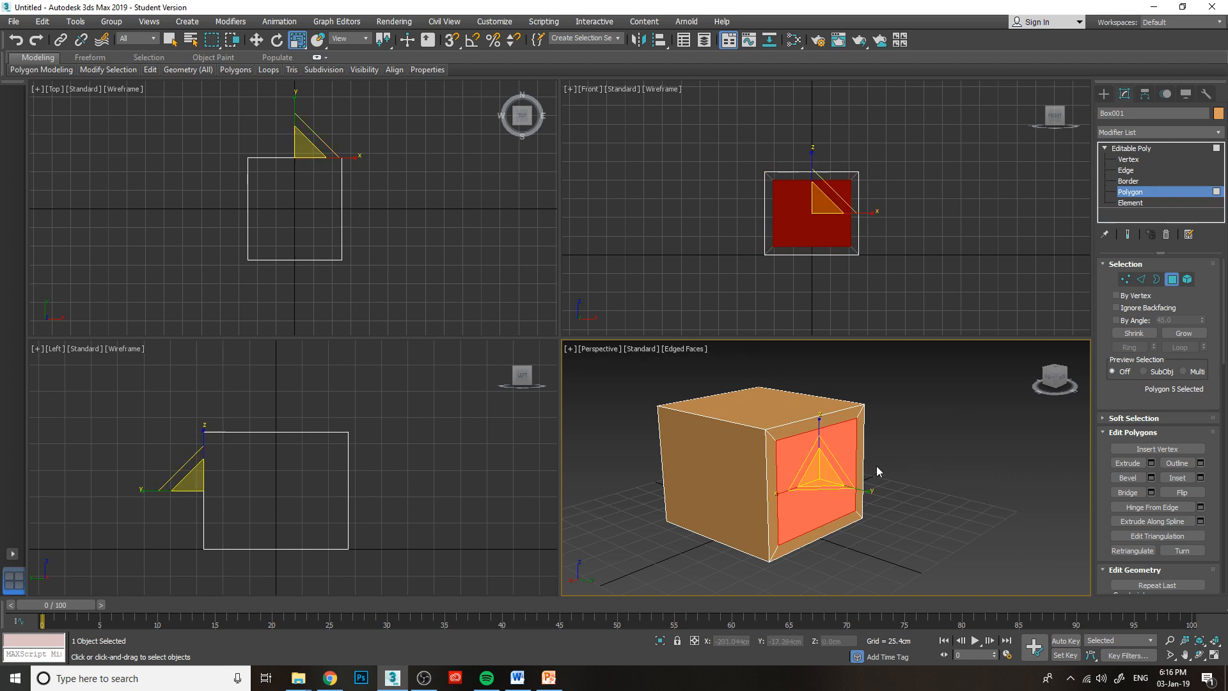
{"action": "mouse_move", "coordinate": [823, 479]}
{"action": "left_mouse_down"}
{"action": "mouse_move", "coordinate": [904, 509]}
{"action": "mouse_move", "coordinate": [827, 481]}
{"action": "mouse_move", "coordinate": [849, 487]}
{"action": "mouse_move", "coordinate": [838, 470]}
{"action": "left_mouse_up"}
{"action": "left_click", "coordinate": [915, 481]}
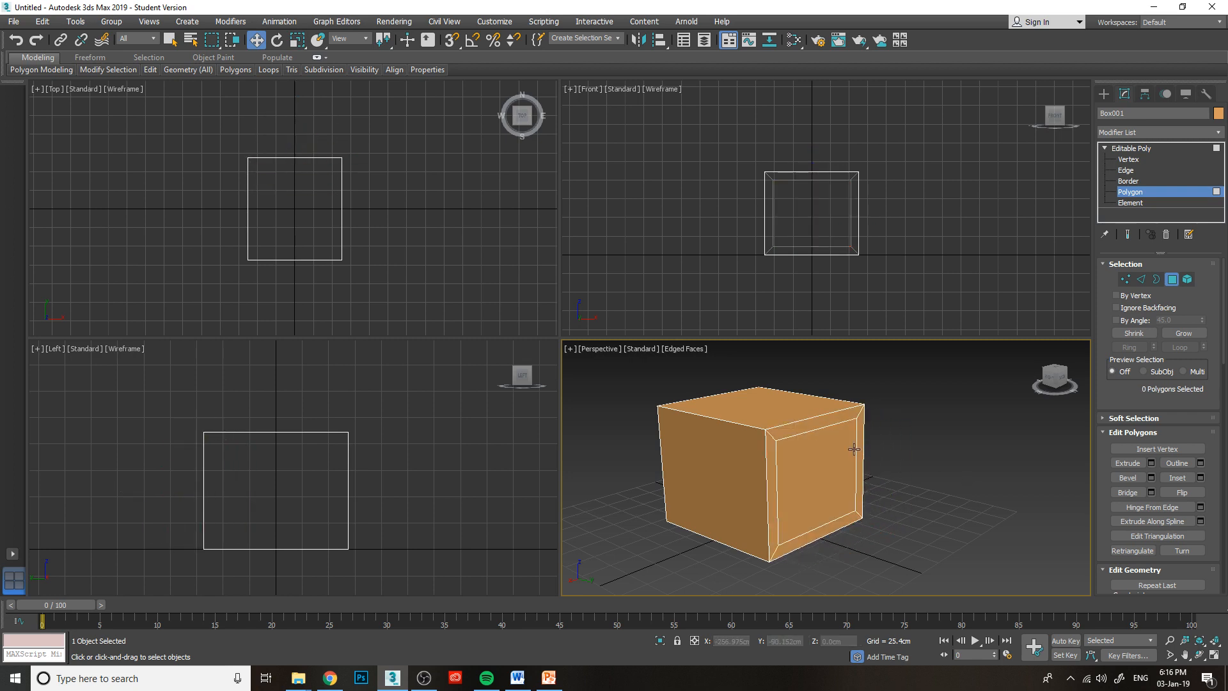
Examine the inset's four inner edges at Edge level by selecting each one in turn, and clear the selection.
{"action": "scroll", "coordinate": [854, 449], "scroll_direction": "up", "scroll_amount": 3}
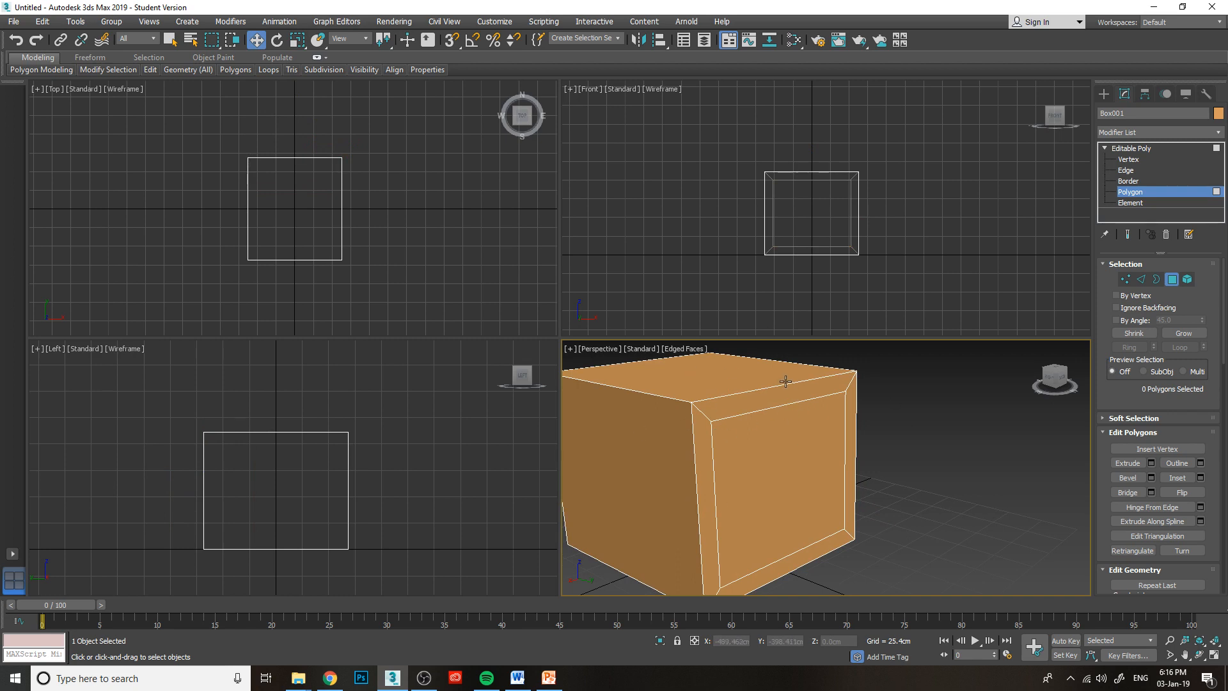
{"action": "middle_click_drag", "start_coordinate": [785, 425], "coordinate": [780, 409]}
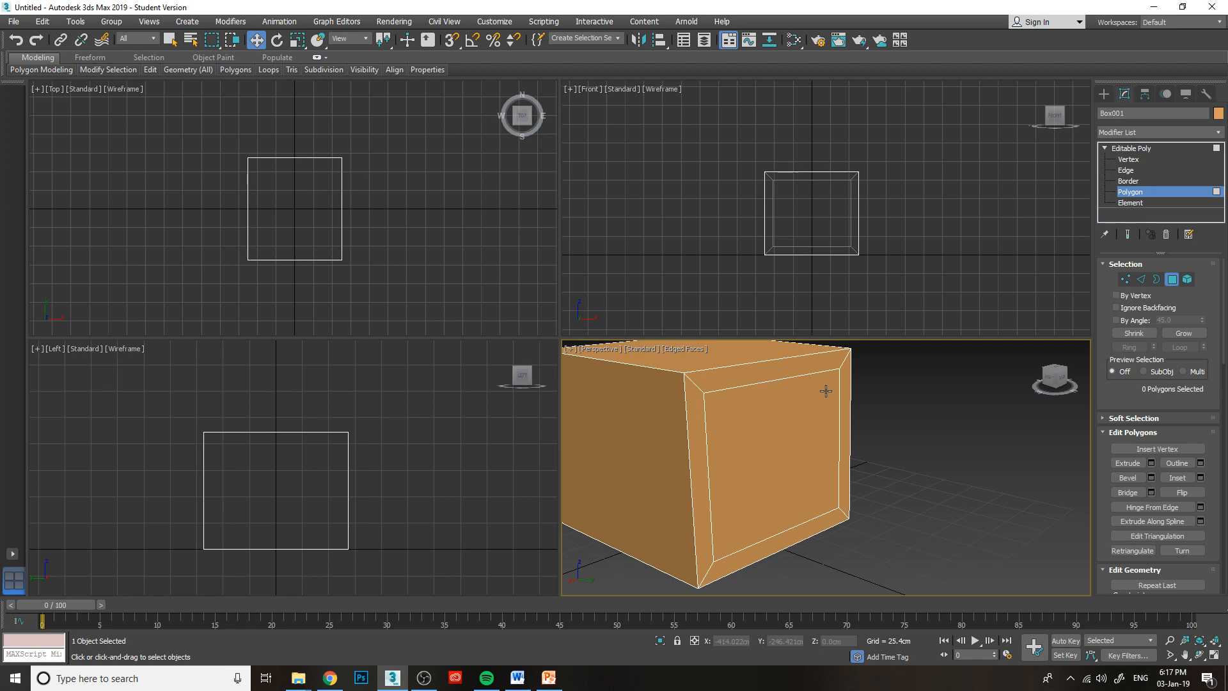
{"action": "left_click", "coordinate": [1124, 170]}
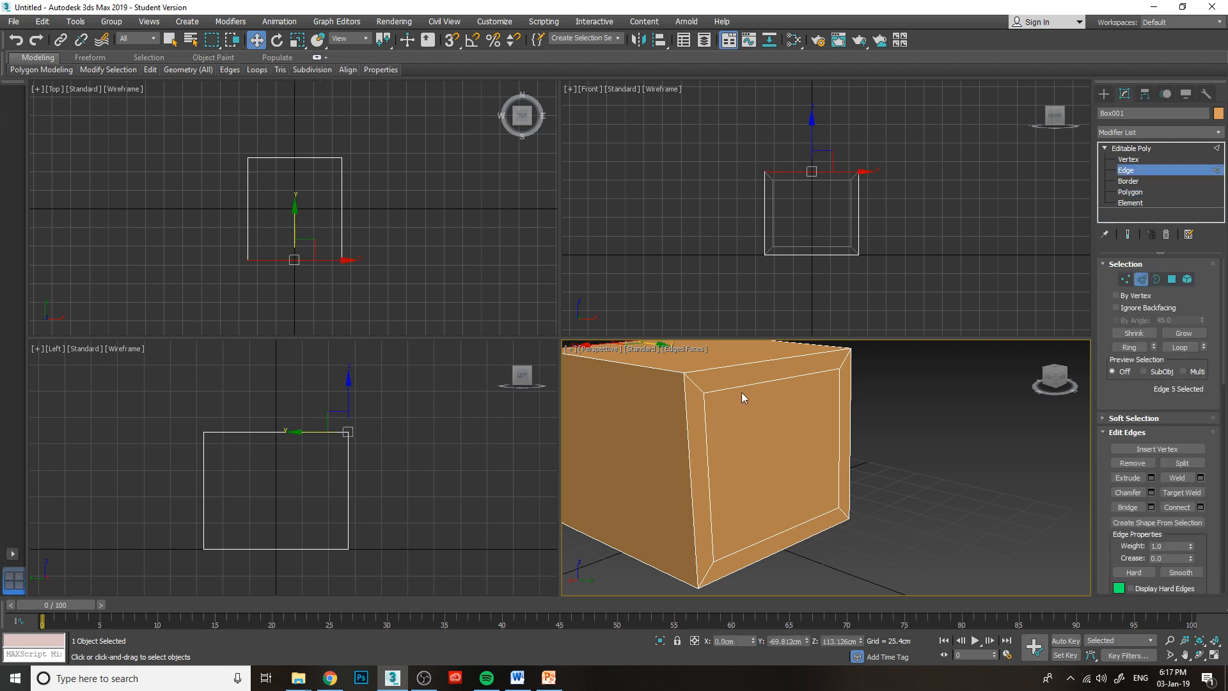
{"action": "left_click", "coordinate": [742, 388]}
{"action": "left_click", "coordinate": [706, 449]}
{"action": "left_click", "coordinate": [806, 520]}
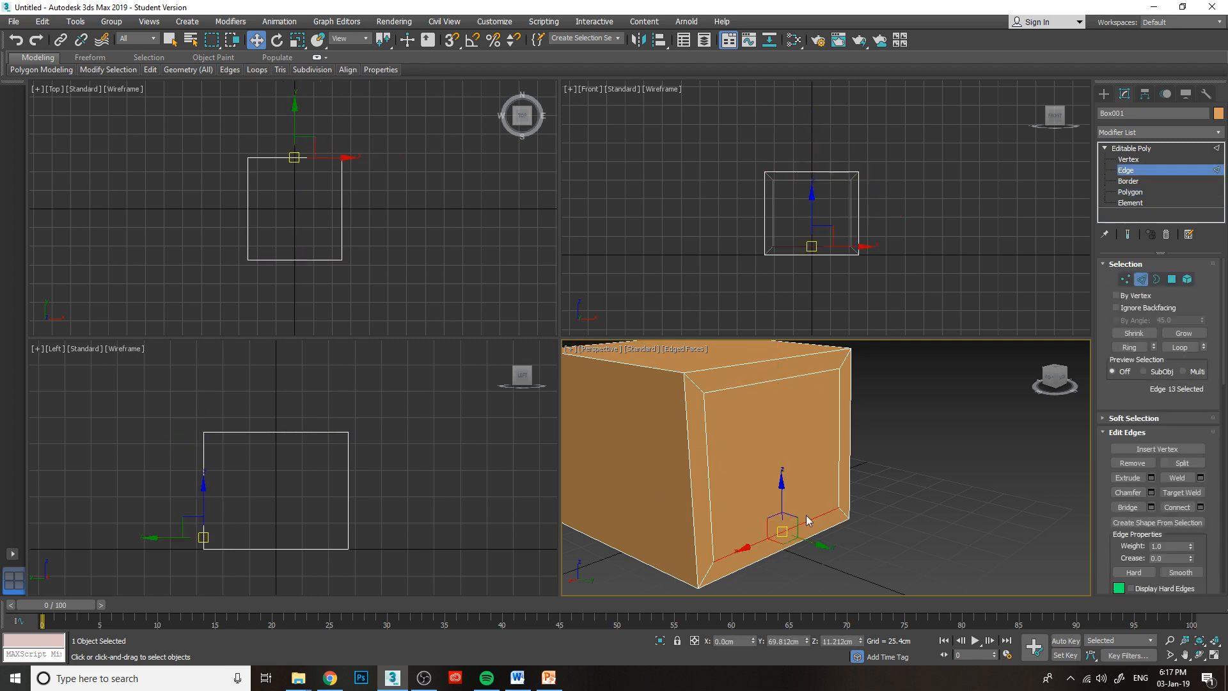
{"action": "left_click", "coordinate": [839, 448]}
{"action": "left_click", "coordinate": [807, 374]}
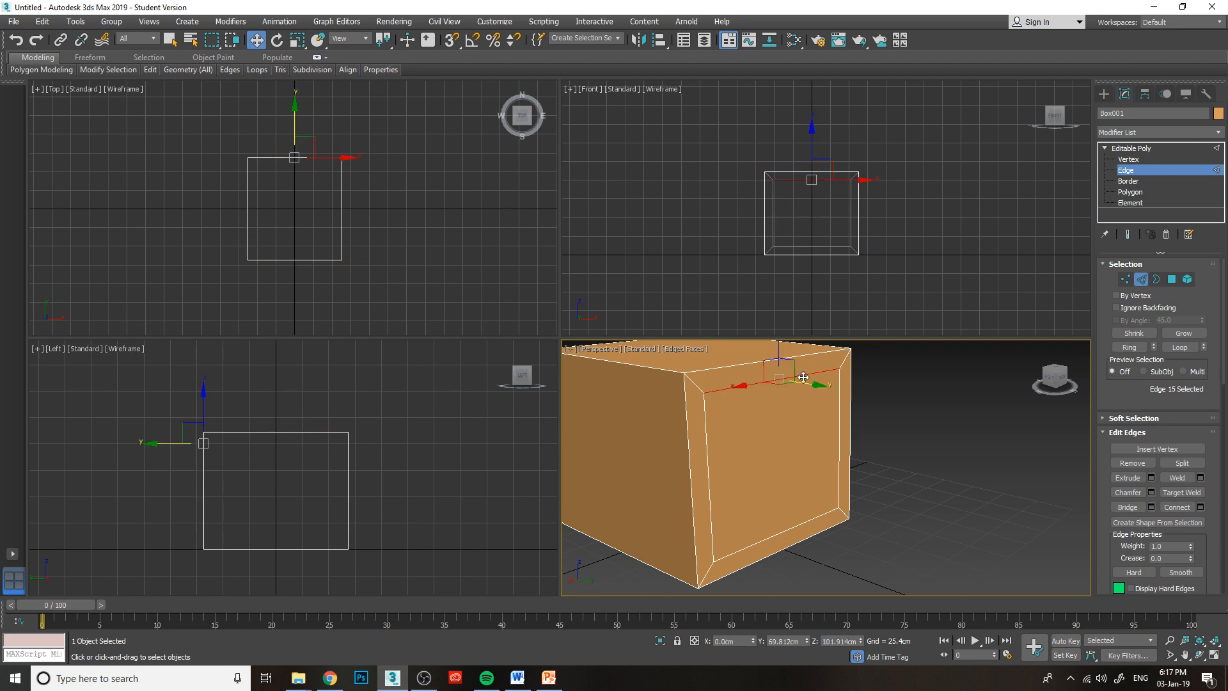
{"action": "left_click", "coordinate": [707, 440]}
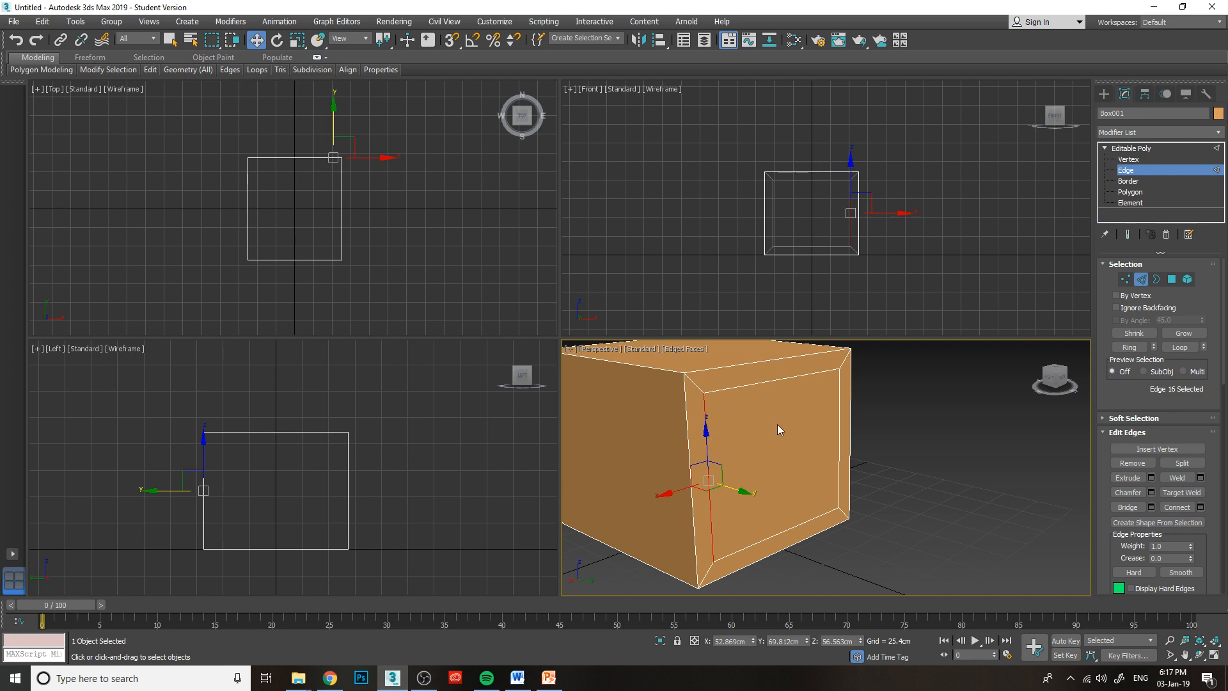
{"action": "left_click", "coordinate": [762, 382]}
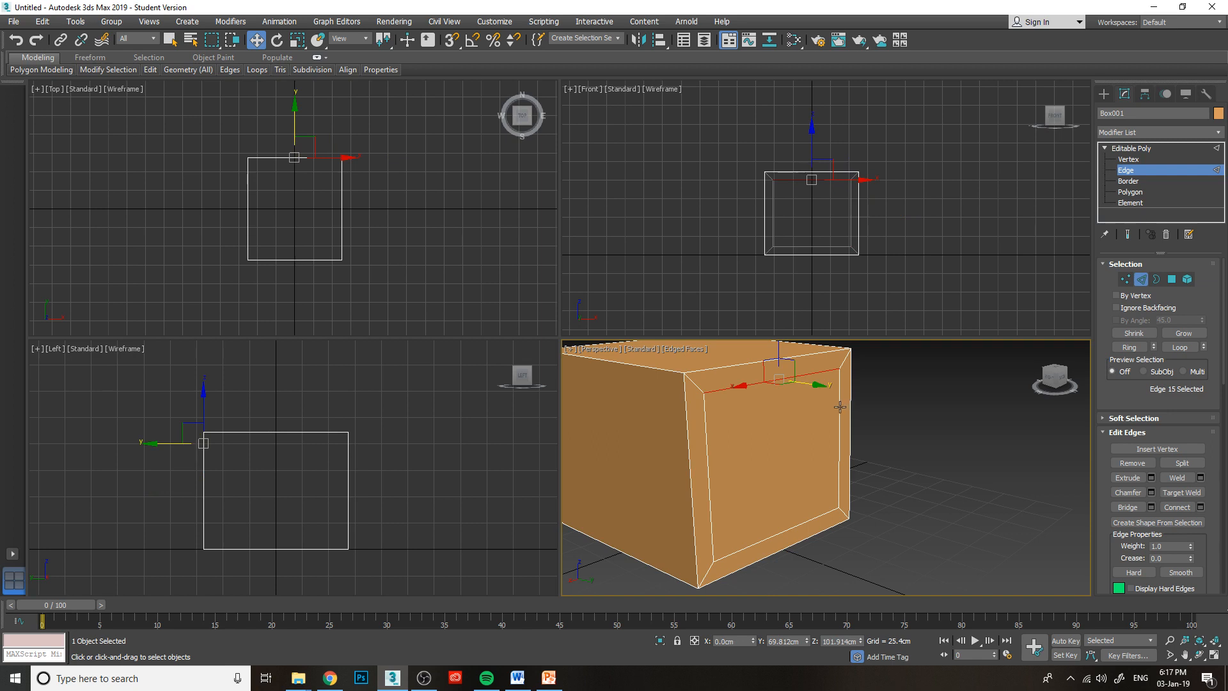
{"action": "left_click", "coordinate": [840, 407]}
{"action": "left_click", "coordinate": [800, 527]}
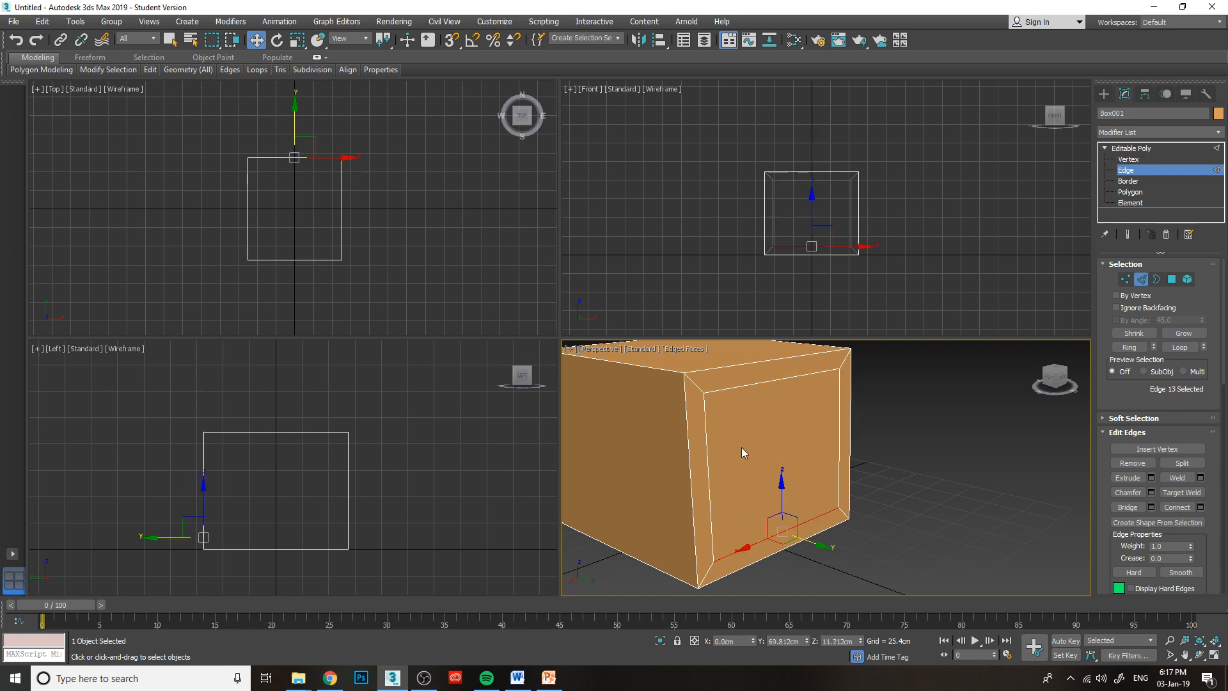
{"action": "left_click", "coordinate": [895, 478]}
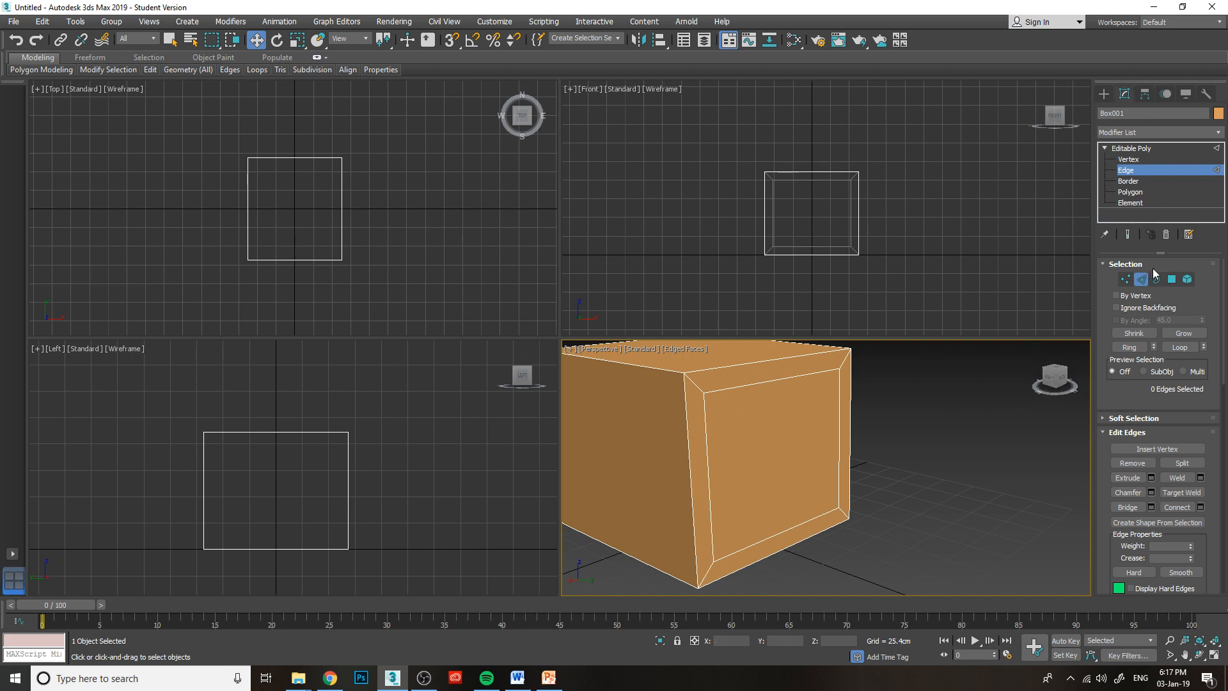
Return to Polygon level and select the plain side polygon, the top polygon and the inset's inner polygon in turn.
{"action": "middle_click_drag", "start_coordinate": [634, 389], "coordinate": [808, 430], "text": "alt"}
{"action": "left_click", "coordinate": [1131, 192]}
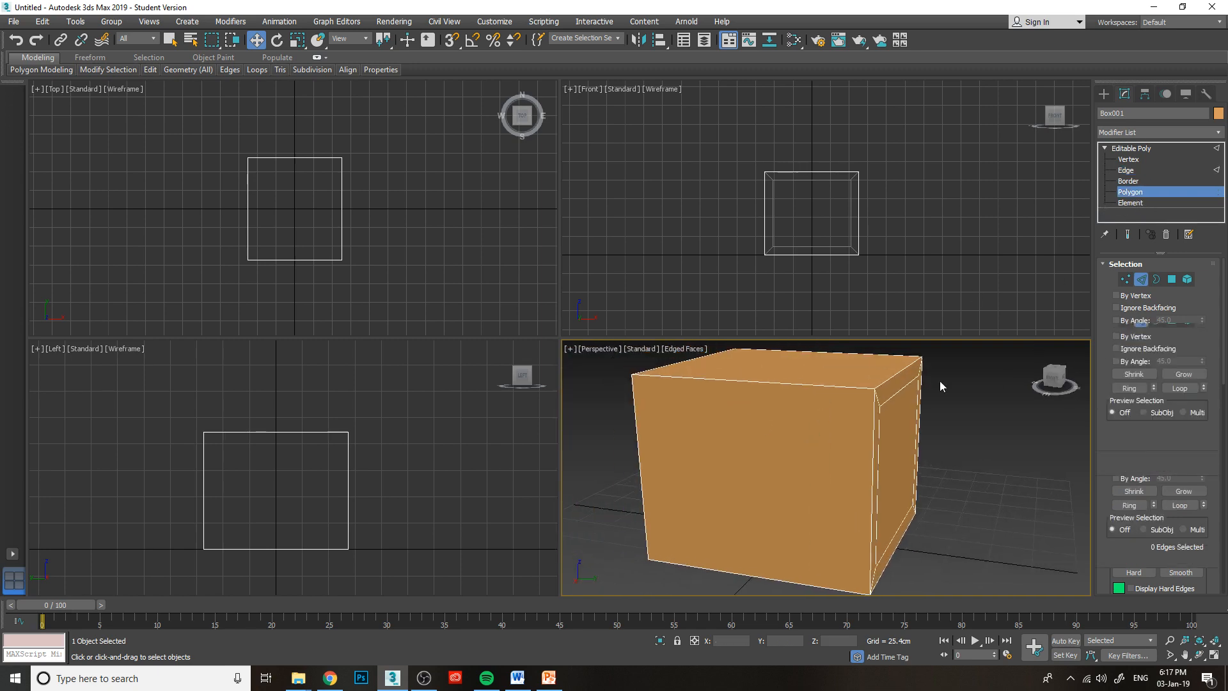
{"action": "left_click", "coordinate": [797, 446]}
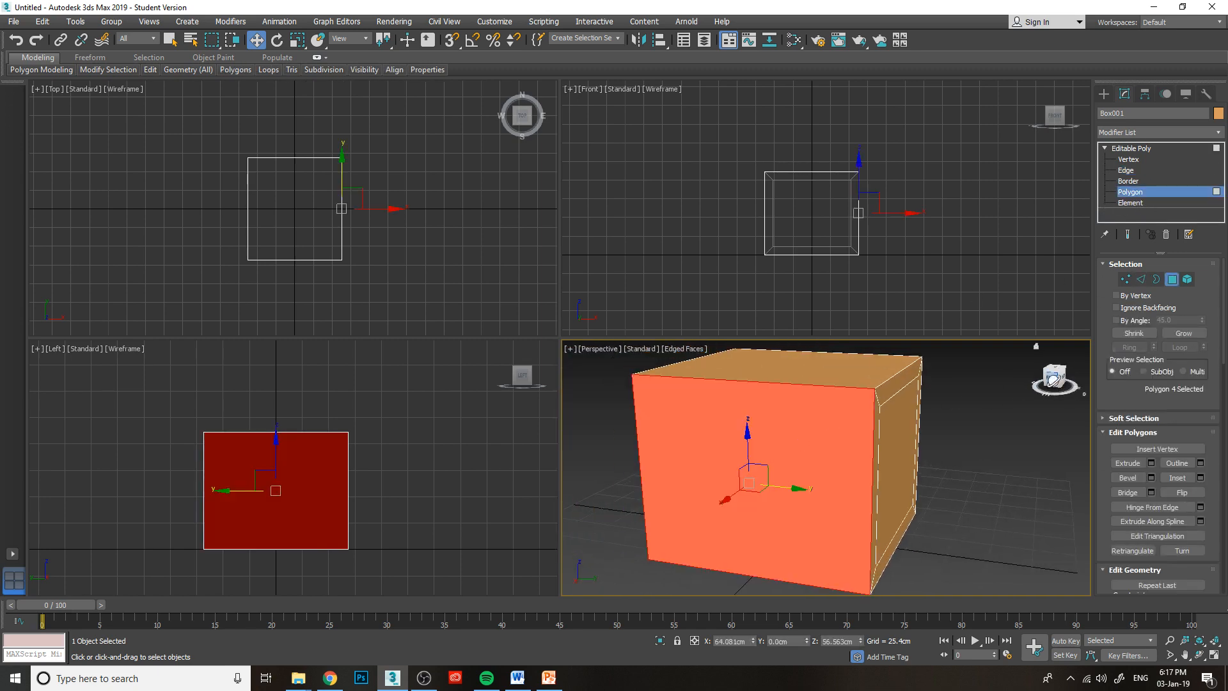
{"action": "left_click_drag", "start_coordinate": [1053, 382], "coordinate": [784, 410]}
{"action": "middle_click_drag", "start_coordinate": [784, 409], "coordinate": [784, 409], "text": "alt"}
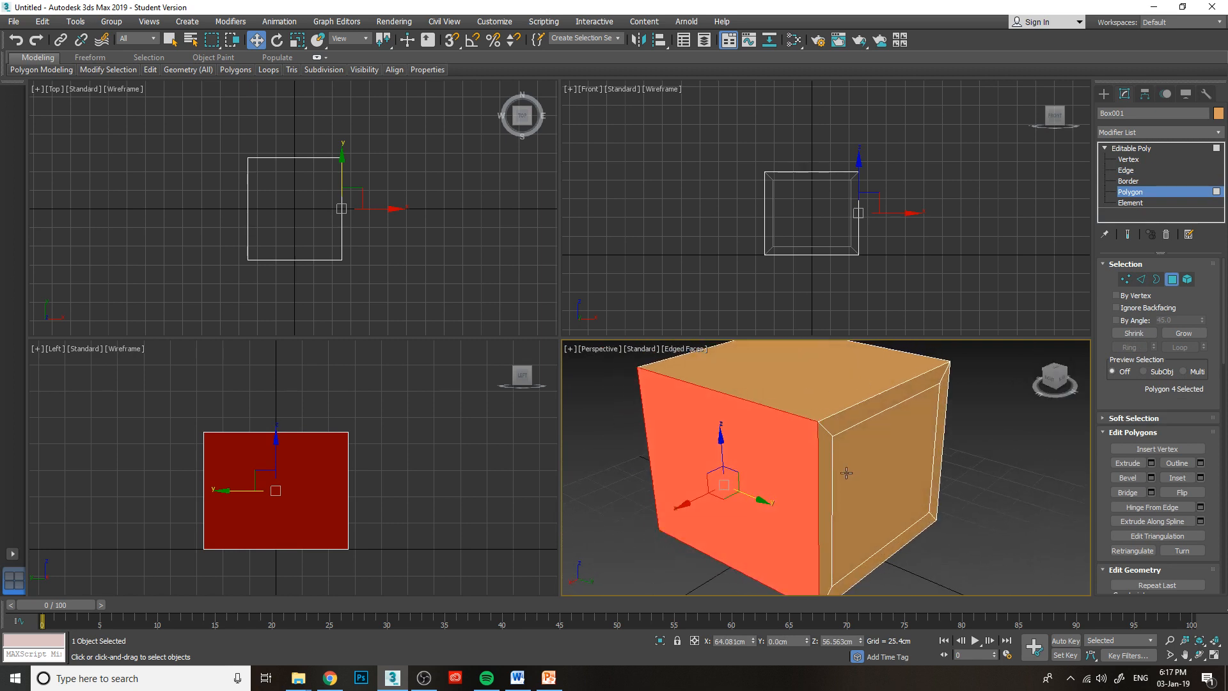
{"action": "left_click", "coordinate": [802, 374]}
{"action": "middle_click_drag", "start_coordinate": [963, 469], "coordinate": [884, 527]}
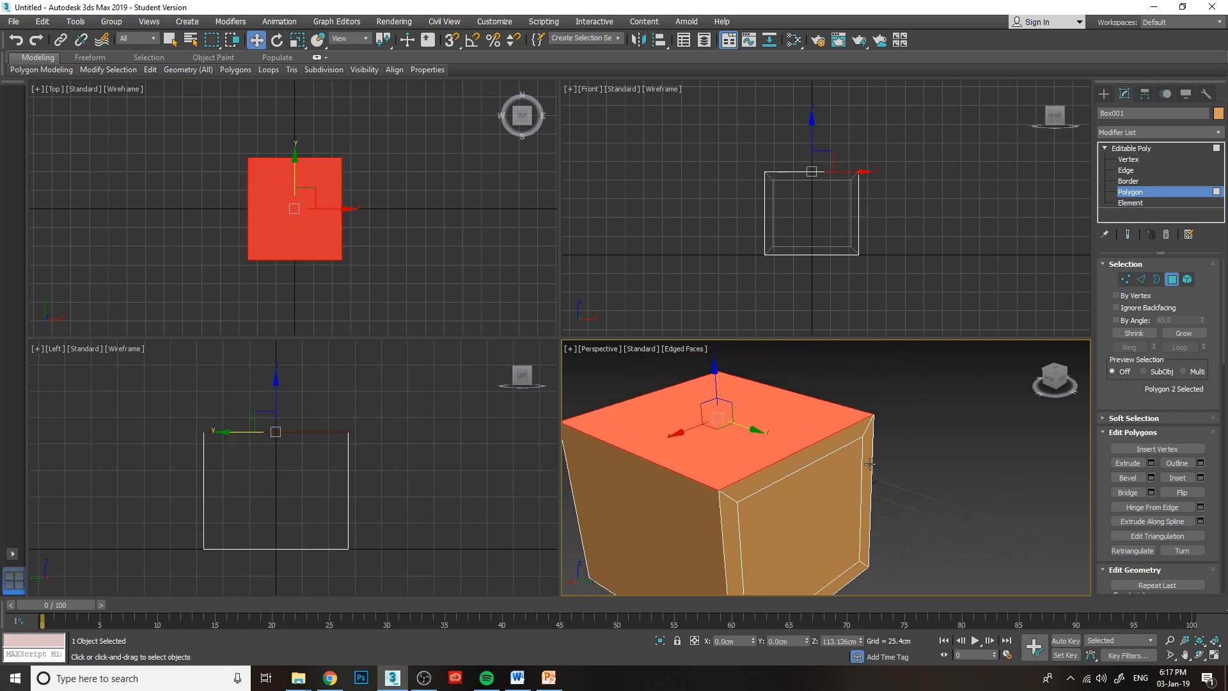
{"action": "middle_click_drag", "start_coordinate": [849, 490], "coordinate": [831, 449]}
{"action": "left_click", "coordinate": [779, 474]}
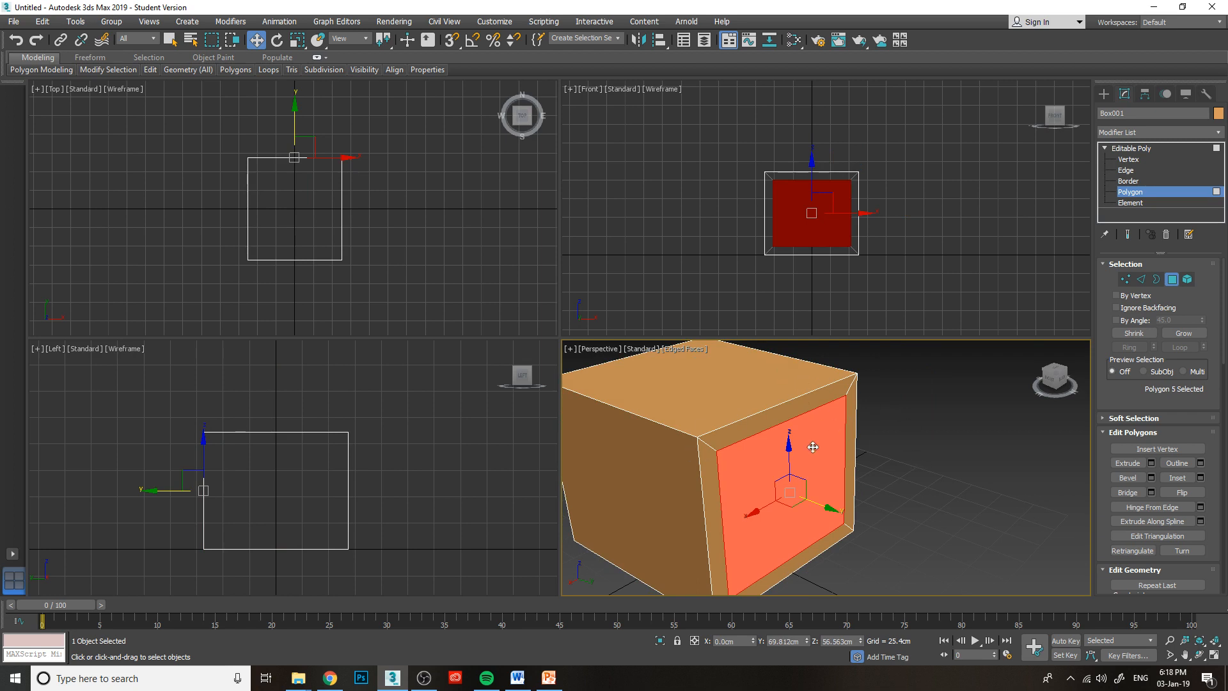
Examine the inset's inner polygon from several angles in the Perspective and Front views, and clear the selection.
{"action": "middle_click_drag", "start_coordinate": [763, 450], "coordinate": [772, 428]}
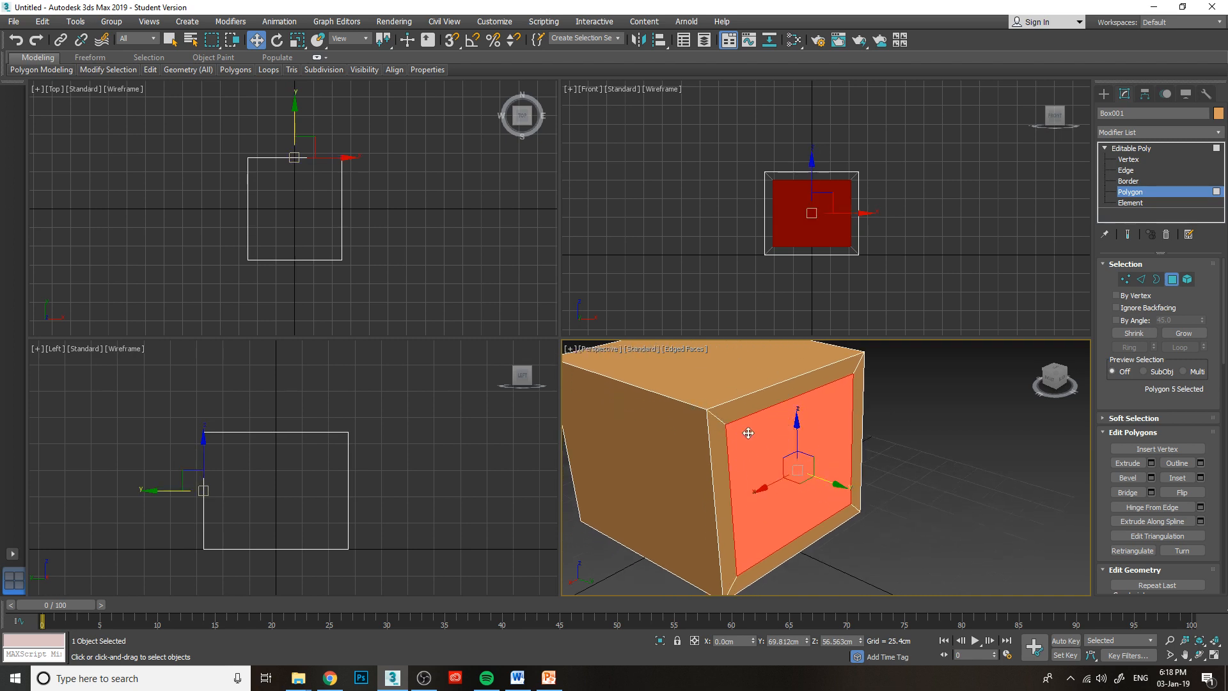
{"action": "middle_click_drag", "start_coordinate": [757, 532], "coordinate": [786, 473]}
{"action": "scroll", "coordinate": [707, 331], "scroll_direction": "up", "scroll_amount": 1}
{"action": "middle_click_drag", "start_coordinate": [706, 331], "coordinate": [689, 399]}
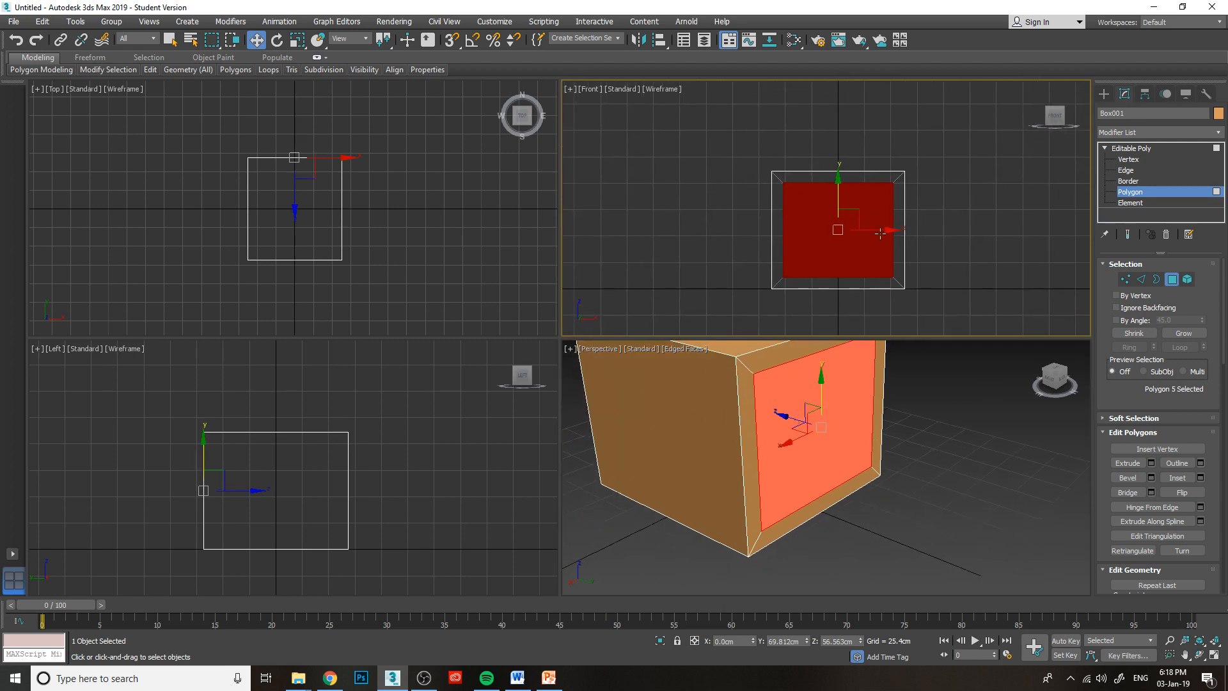
{"action": "middle_click_drag", "start_coordinate": [862, 441], "coordinate": [829, 486]}
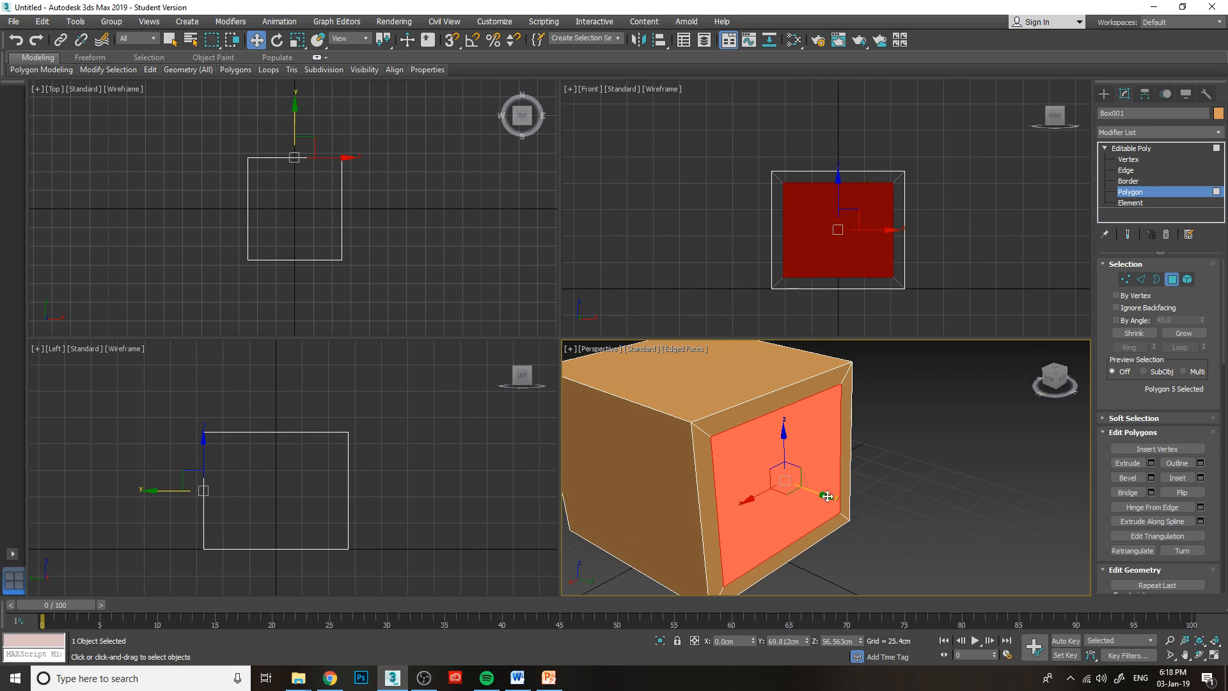
{"action": "scroll", "coordinate": [799, 448], "scroll_direction": "down", "scroll_amount": 2}
{"action": "left_click", "coordinate": [920, 456]}
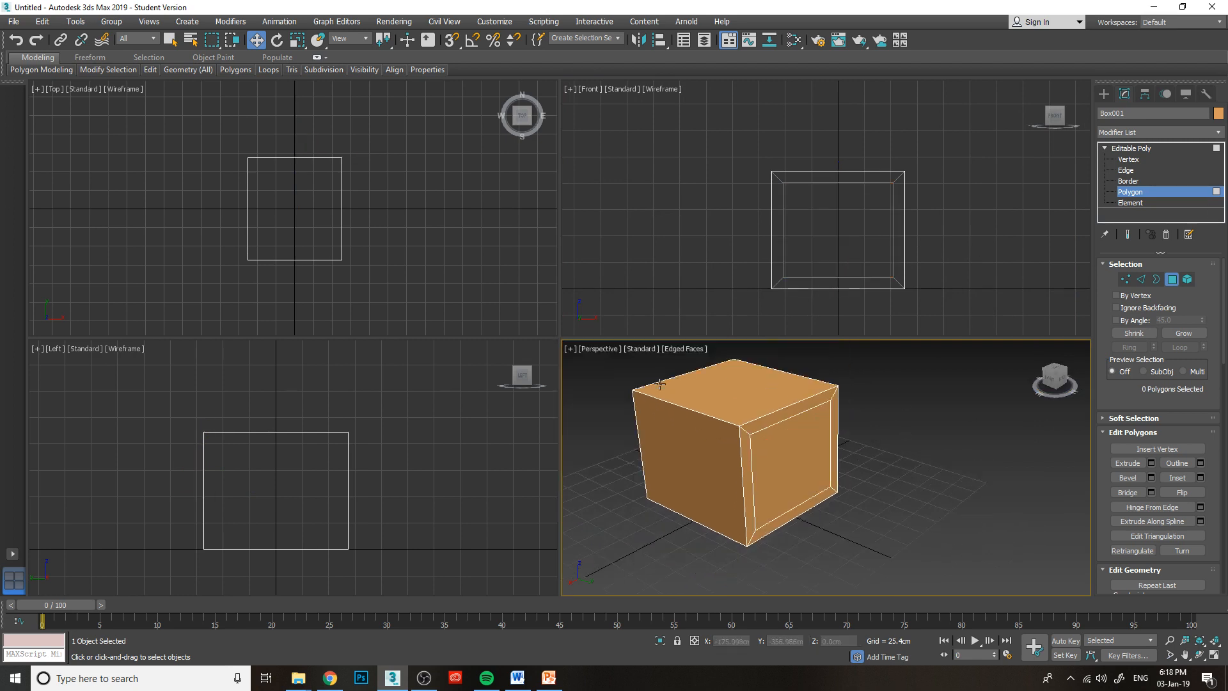
Try extruding the inset's inner polygon outward by 98.856 cm and inward by -10.818 cm, and cancel the extrusion.
{"action": "left_click", "coordinate": [795, 451]}
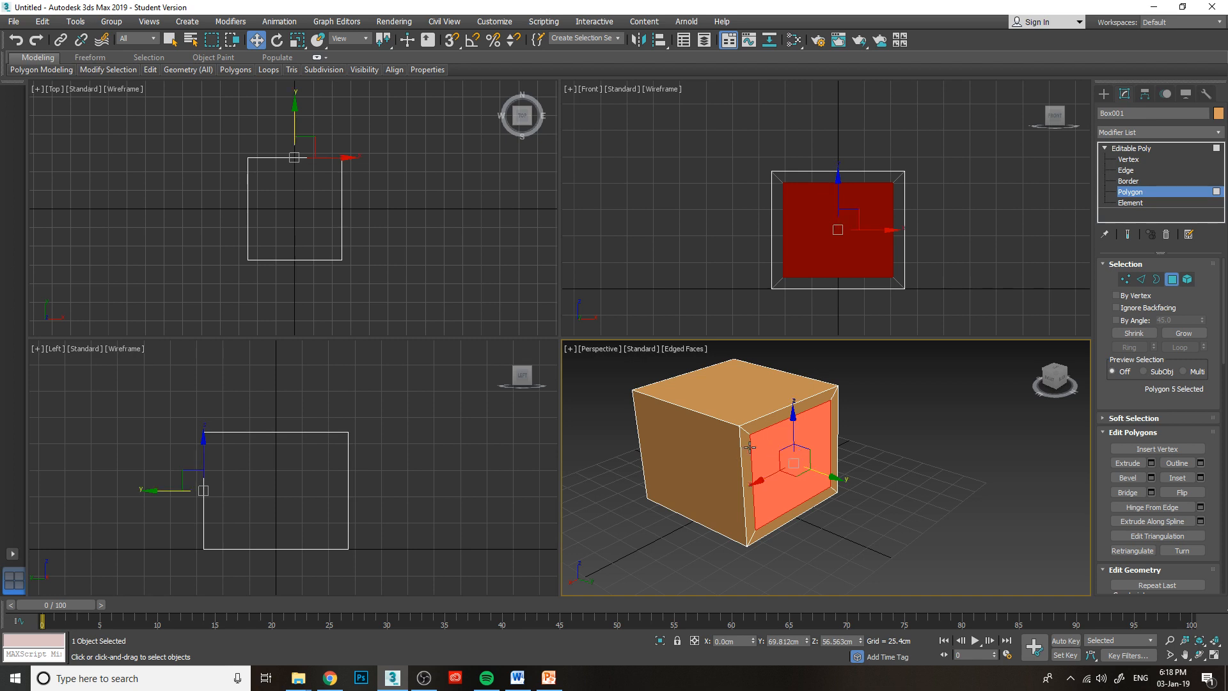
{"action": "left_click", "coordinate": [1152, 463]}
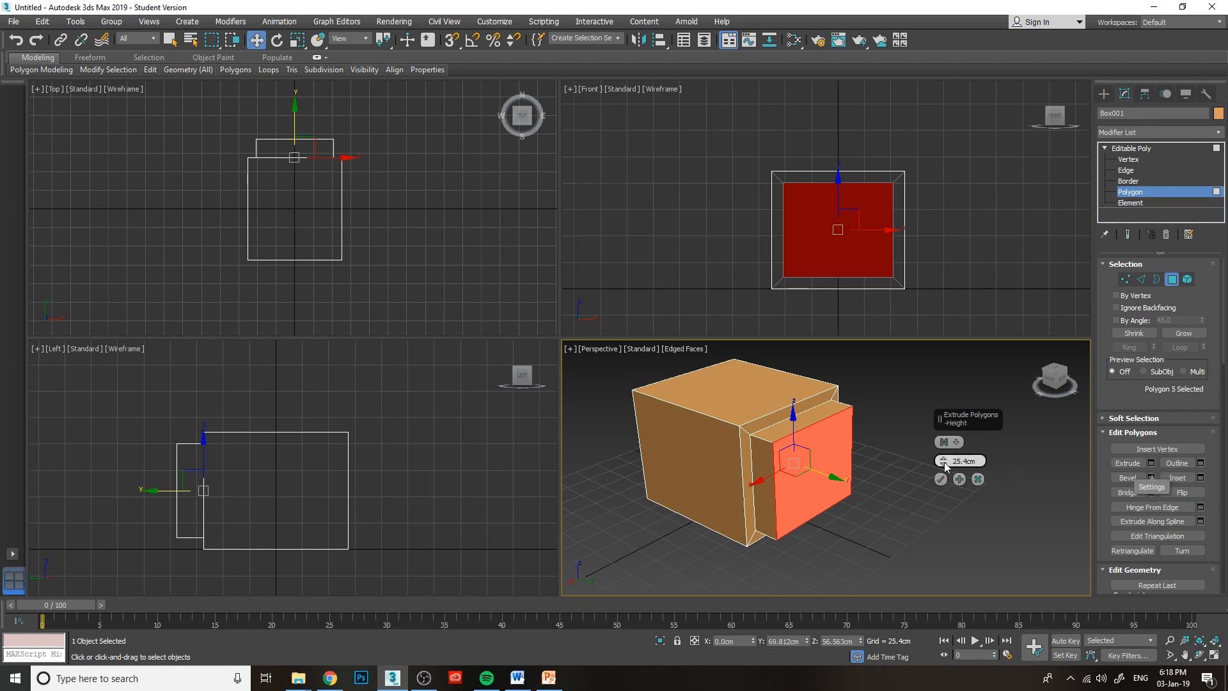
{"action": "left_click_drag", "start_coordinate": [942, 465], "coordinate": [910, 372]}
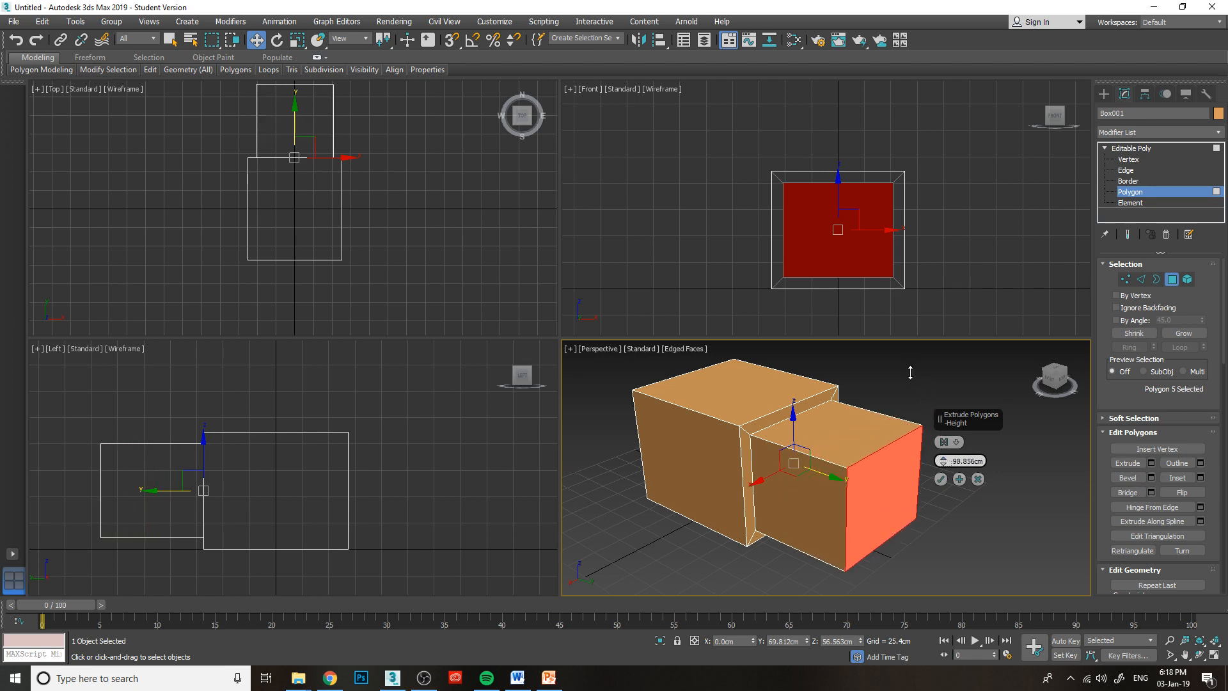
{"action": "left_click_drag", "start_coordinate": [910, 373], "coordinate": [980, 493]}
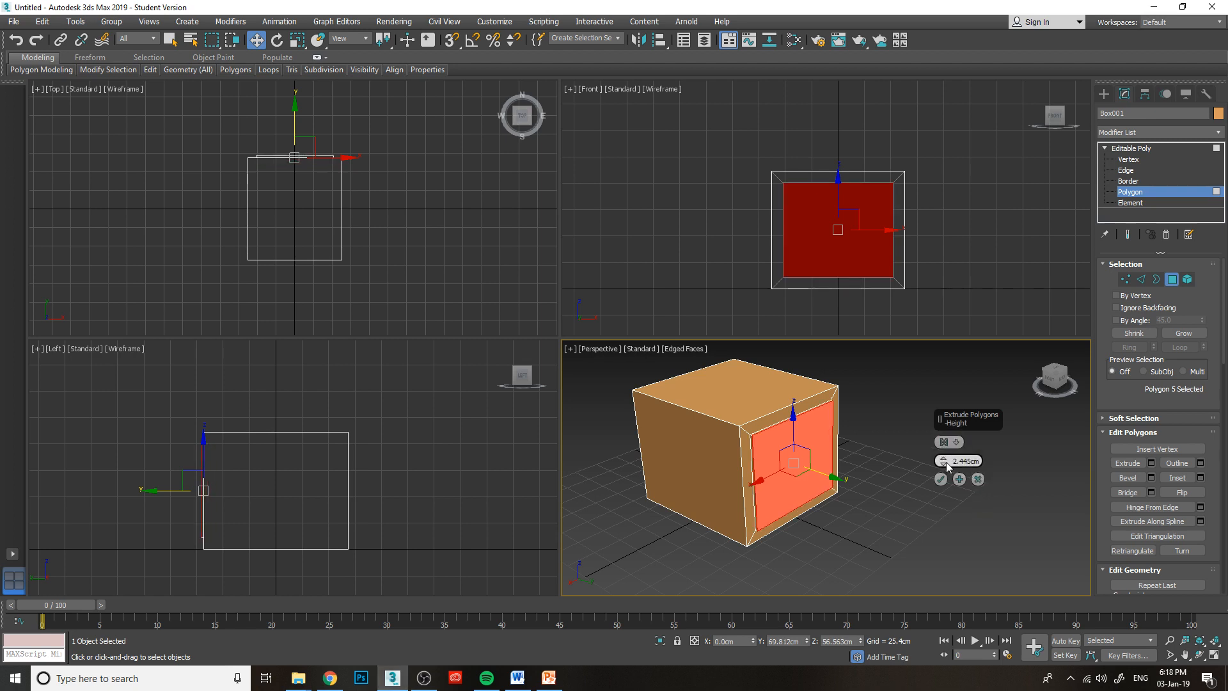
{"action": "left_click_drag", "start_coordinate": [945, 465], "coordinate": [943, 480]}
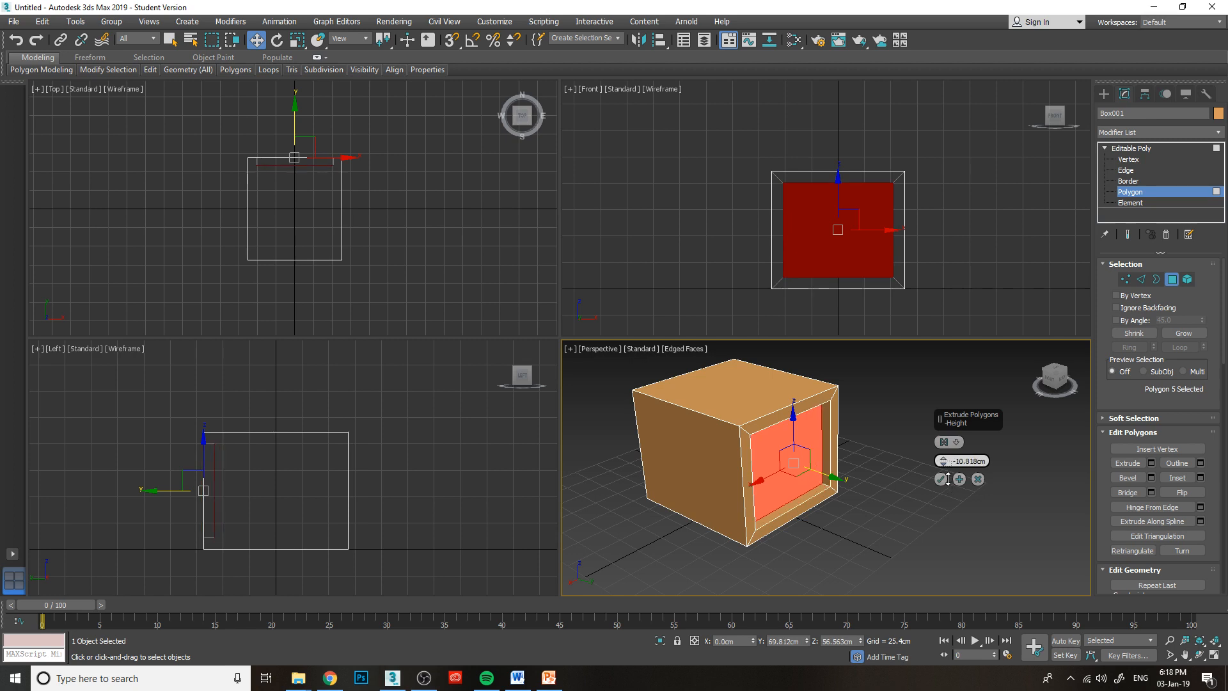
{"action": "left_click", "coordinate": [978, 479]}
Undo the recent actions back to before the inset, leaving the plain side polygon facing the Front view selected.
{"action": "key", "text": "ctrl+z"}
{"action": "key", "text": "ctrl+z"}
{"action": "key", "text": "ctrl+z"}
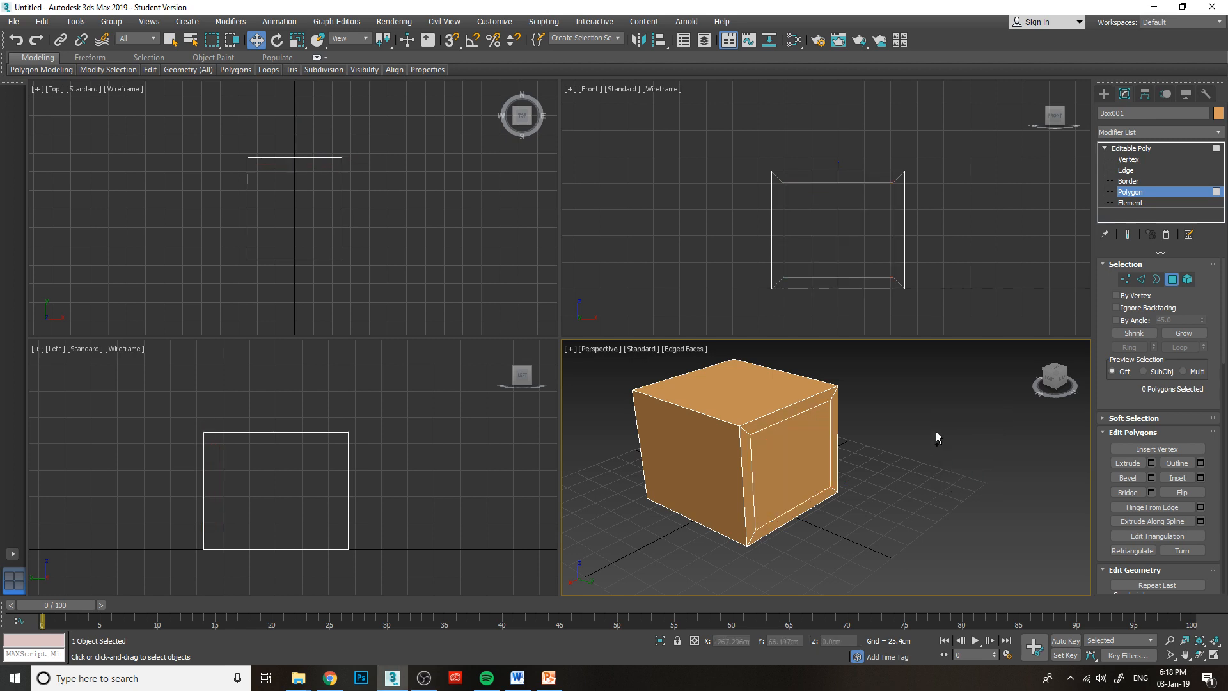
{"action": "key", "text": "ctrl+z"}
{"action": "key", "text": "ctrl+z"}
{"action": "key", "text": "ctrl+z"}
{"action": "key", "text": "ctrl+z"}
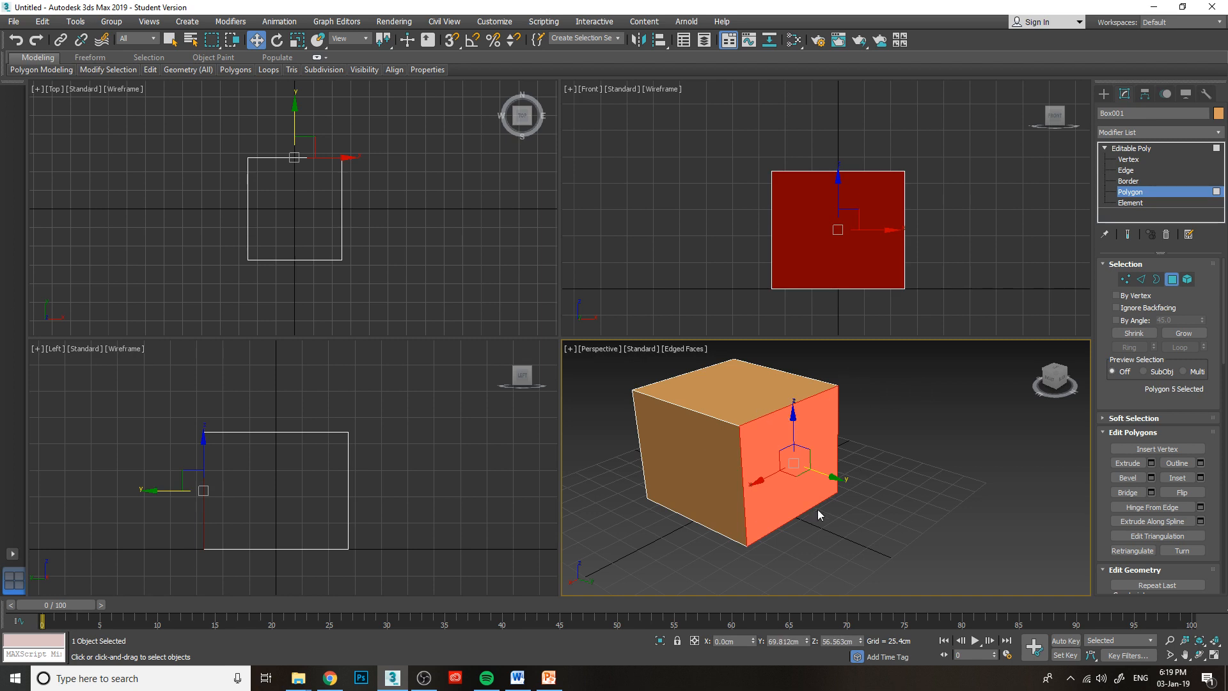
Add the top and adjacent side polygons to the selection, and preview an 11.212 cm Inset set to By Polygon.
{"action": "left_click", "coordinate": [715, 398], "text": "ctrl"}
{"action": "left_click", "coordinate": [698, 464], "text": "ctrl"}
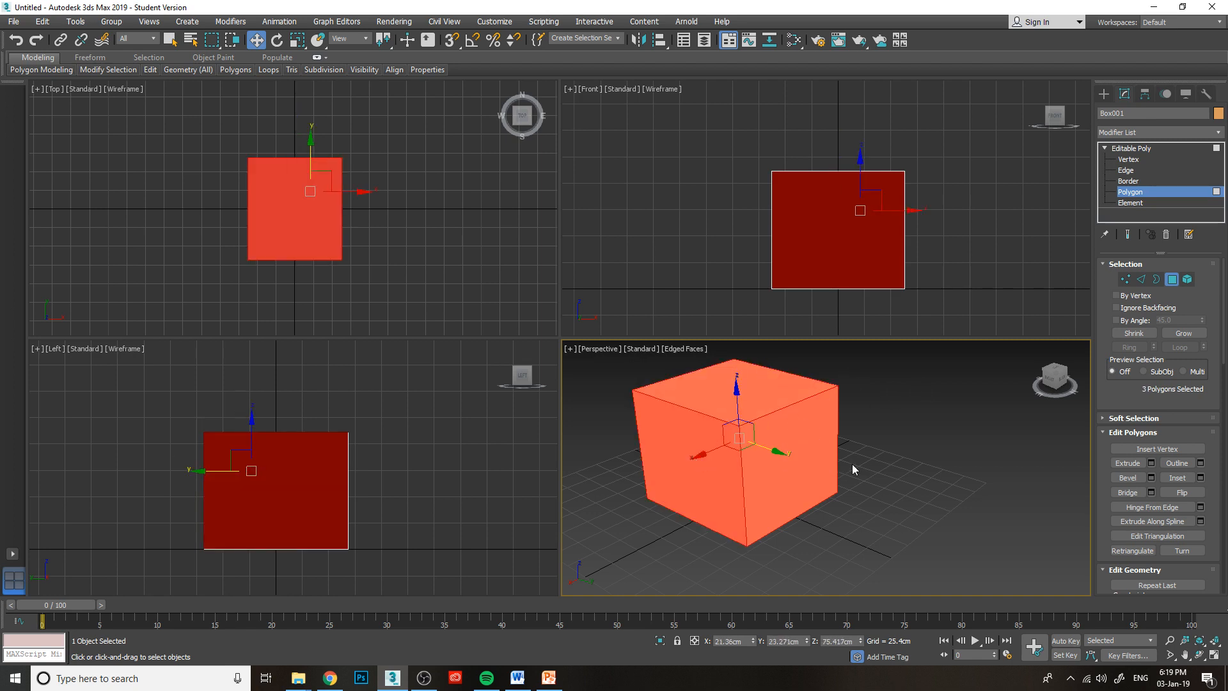
{"action": "left_click", "coordinate": [1201, 478]}
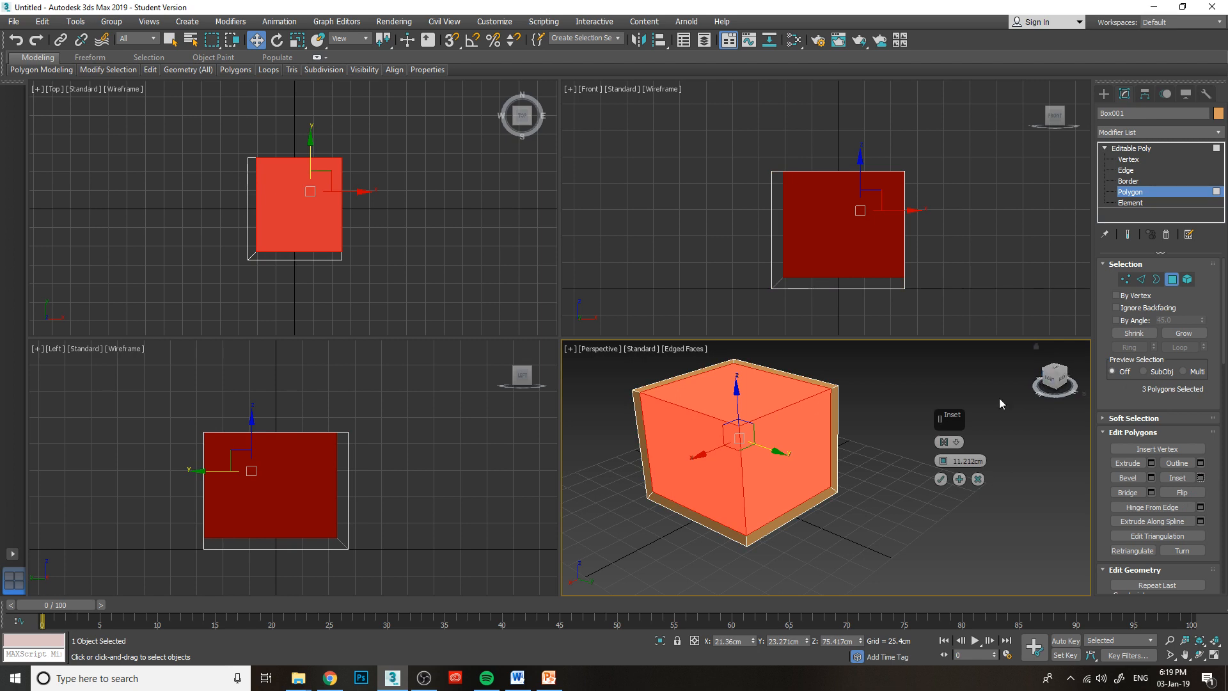
{"action": "left_click", "coordinate": [1049, 382]}
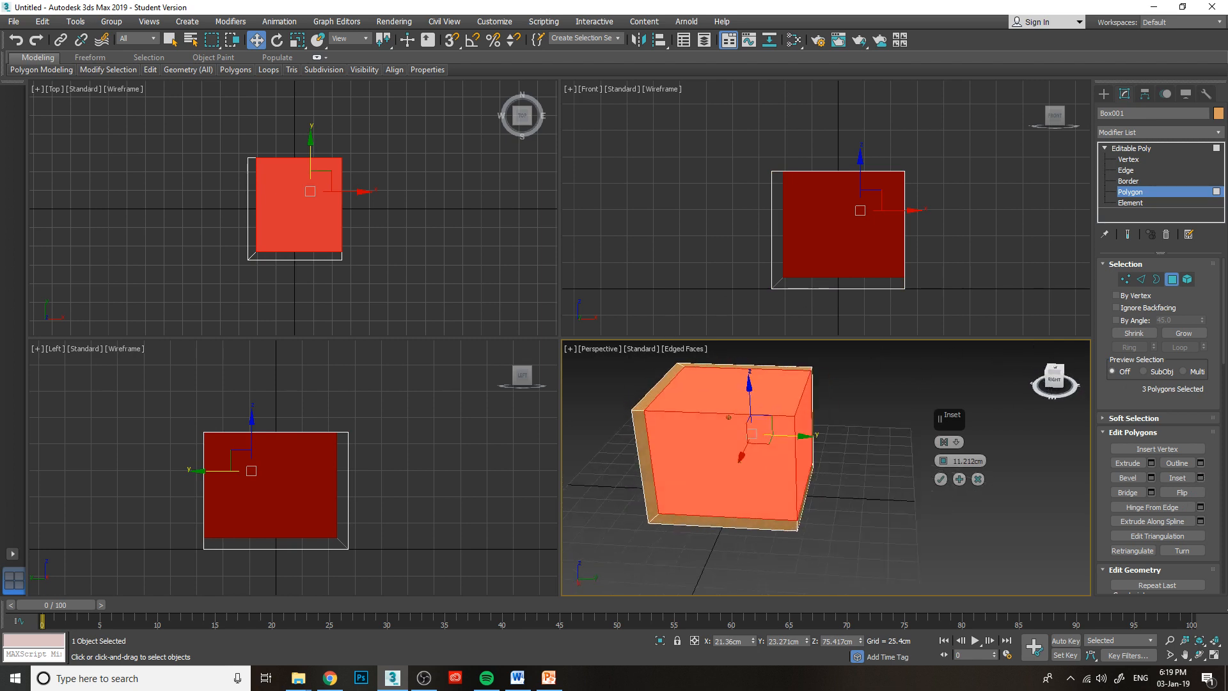
{"action": "middle_click_drag", "start_coordinate": [728, 417], "coordinate": [728, 417], "text": "alt"}
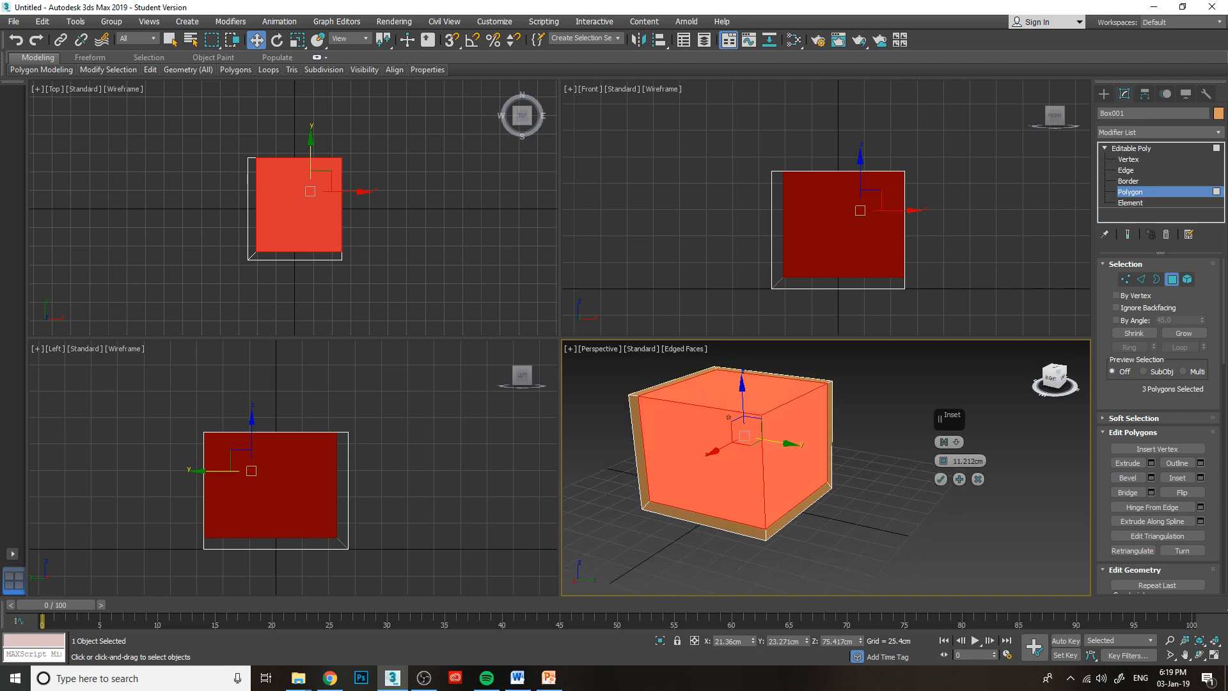
{"action": "left_click", "coordinate": [955, 441]}
{"action": "left_click", "coordinate": [982, 467]}
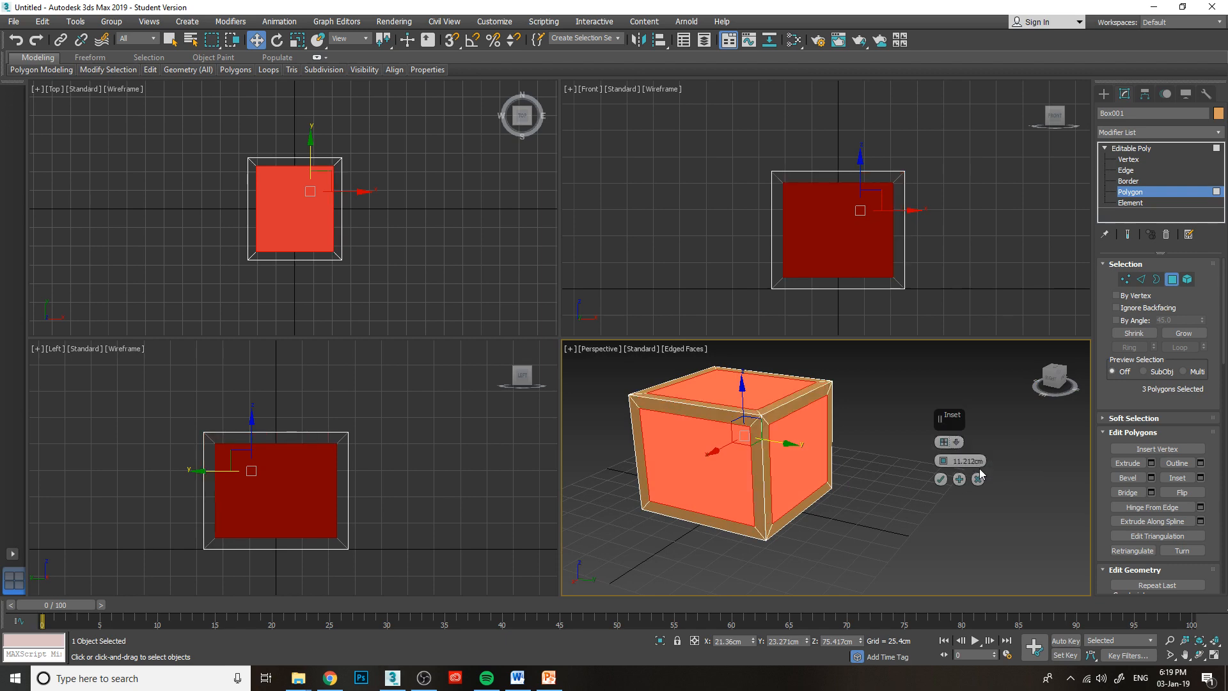
Try adding the box's three remaining polygons to the selection during the Inset preview, and clear the whole selection.
{"action": "left_click", "coordinate": [1048, 373]}
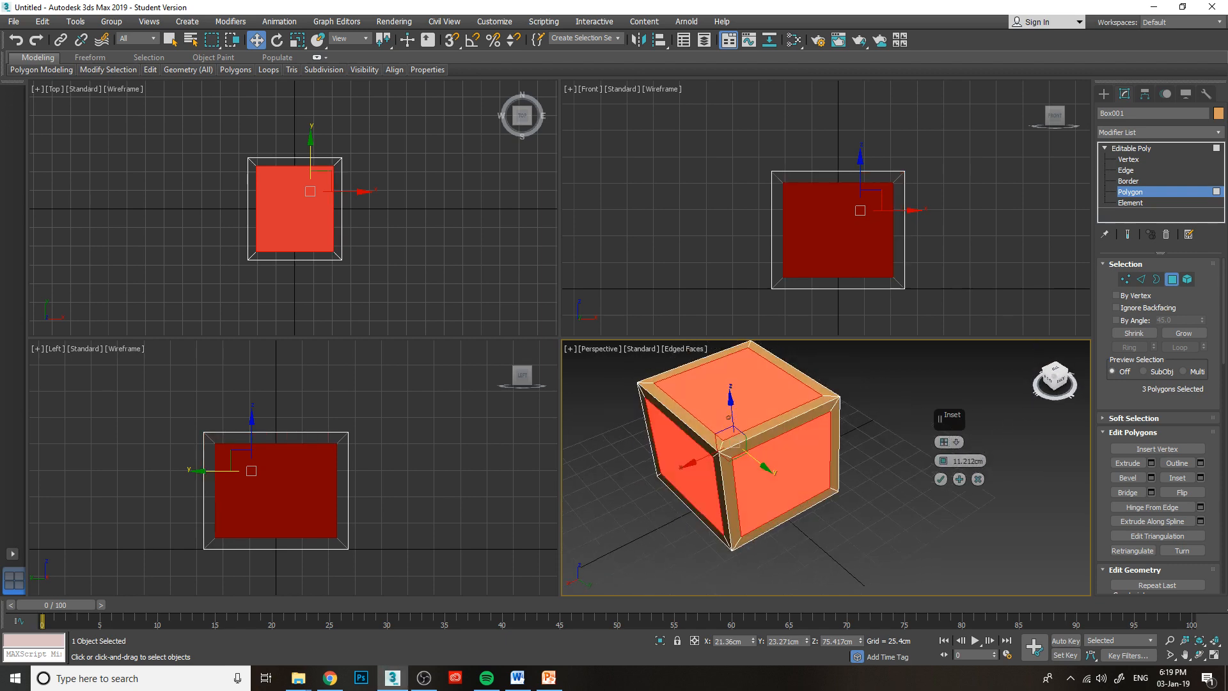
{"action": "mouse_move", "coordinate": [1049, 378]}
{"action": "left_mouse_down"}
{"action": "mouse_move", "coordinate": [1070, 355]}
{"action": "mouse_move", "coordinate": [1081, 366]}
{"action": "mouse_move", "coordinate": [1055, 380]}
{"action": "left_mouse_up"}
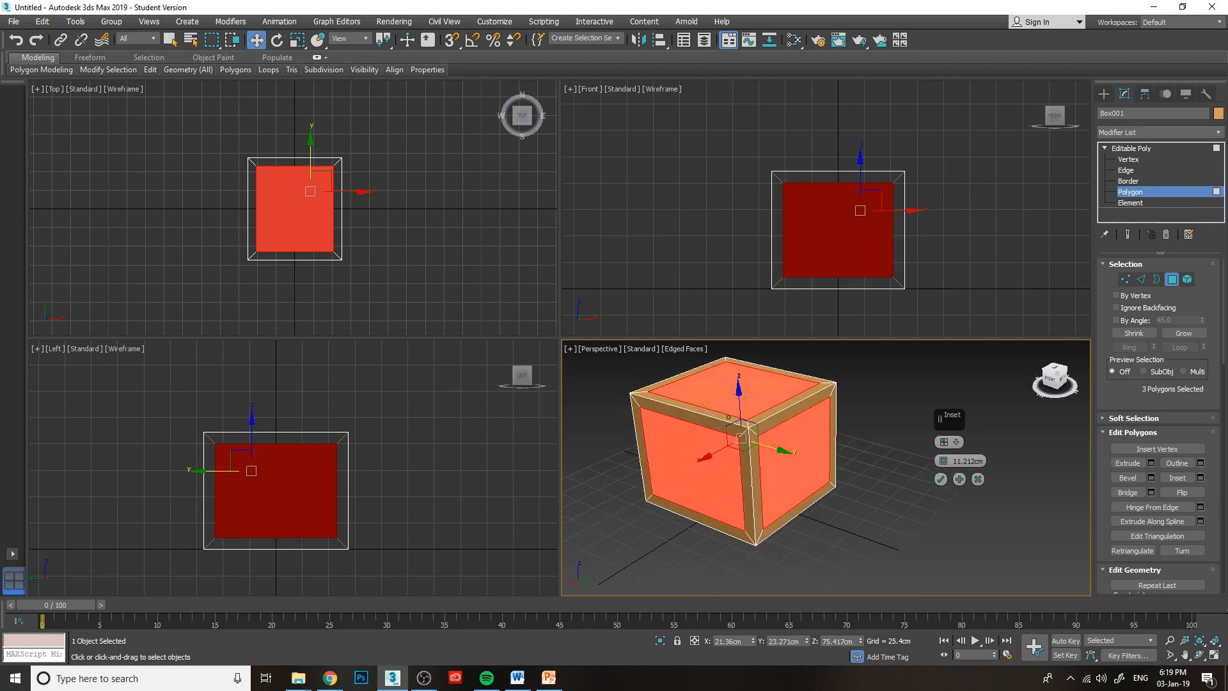
{"action": "mouse_move", "coordinate": [728, 417]}
{"action": "middle_mouse_down", "text": "alt"}
{"action": "mouse_move", "coordinate": [799, 413]}
{"action": "mouse_move", "coordinate": [755, 394]}
{"action": "mouse_move", "coordinate": [671, 387]}
{"action": "mouse_move", "coordinate": [729, 417]}
{"action": "mouse_move", "coordinate": [768, 409]}
{"action": "mouse_move", "coordinate": [730, 416]}
{"action": "middle_mouse_up", "text": "alt"}
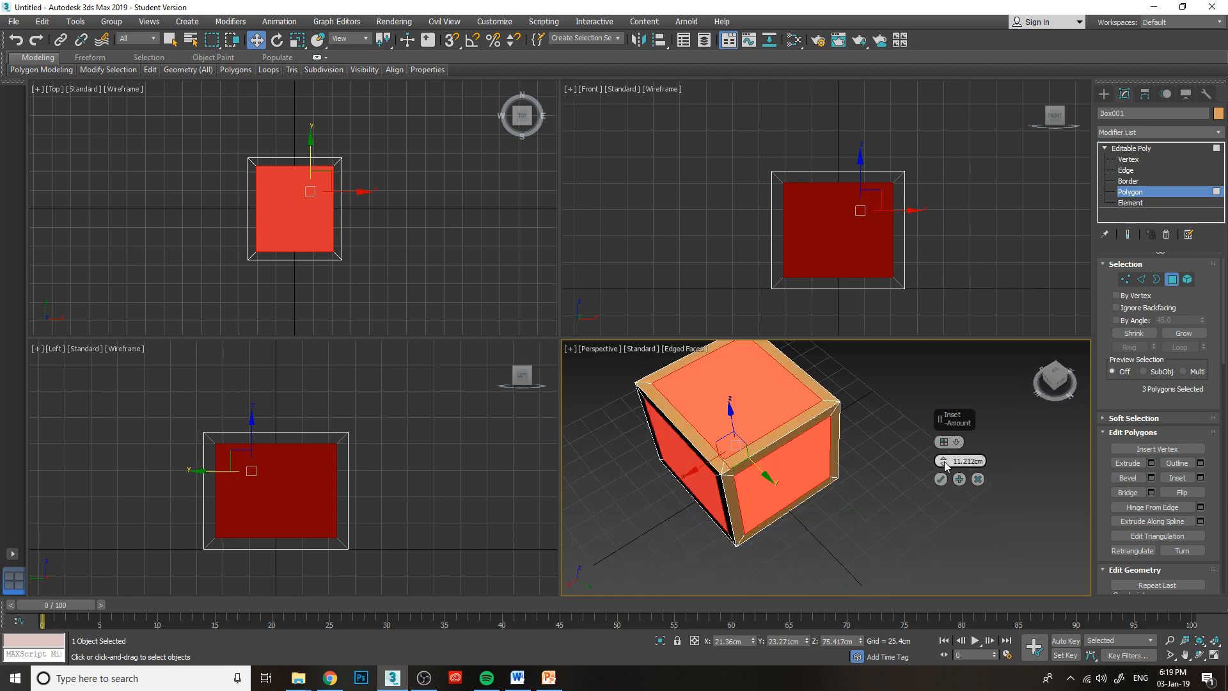
{"action": "left_click", "coordinate": [1062, 383]}
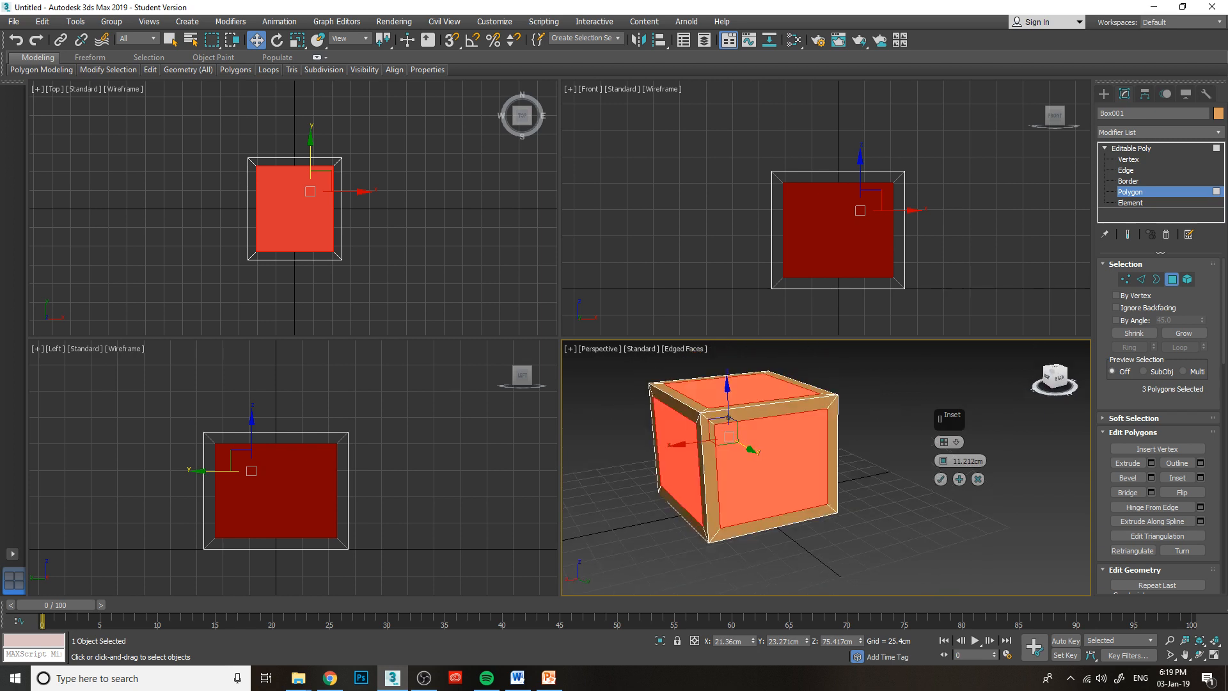
{"action": "middle_click_drag", "start_coordinate": [728, 417], "coordinate": [716, 415], "text": "alt"}
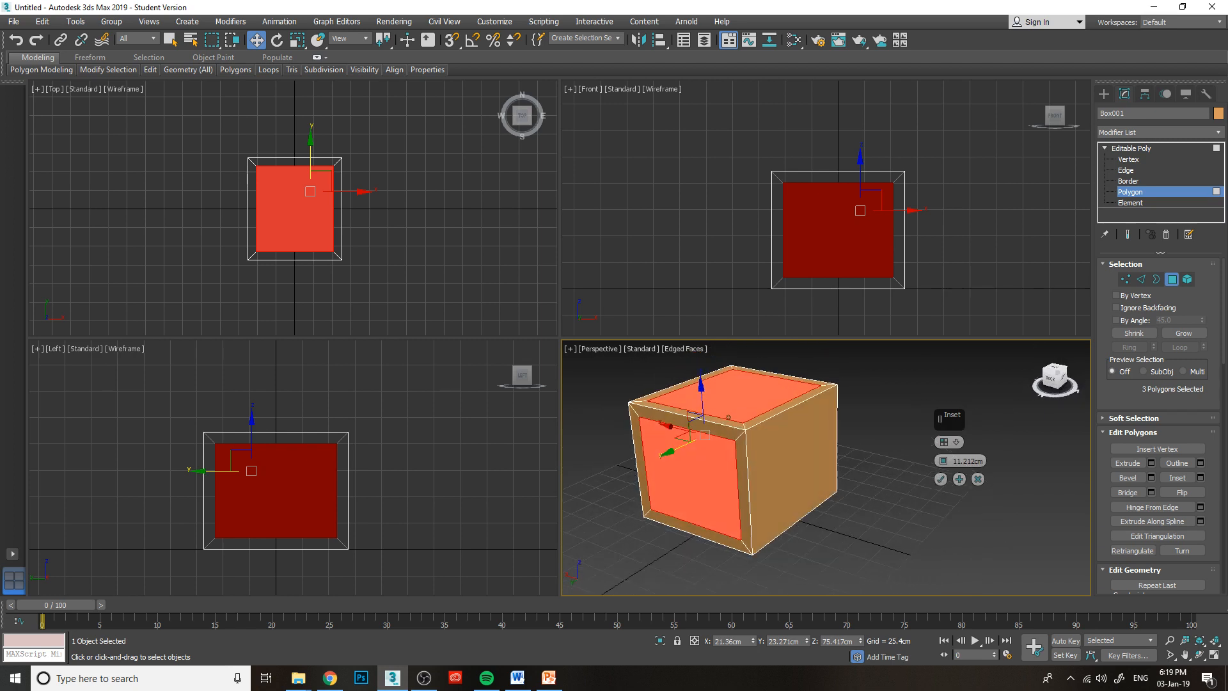
{"action": "left_click", "coordinate": [786, 439], "text": "ctrl"}
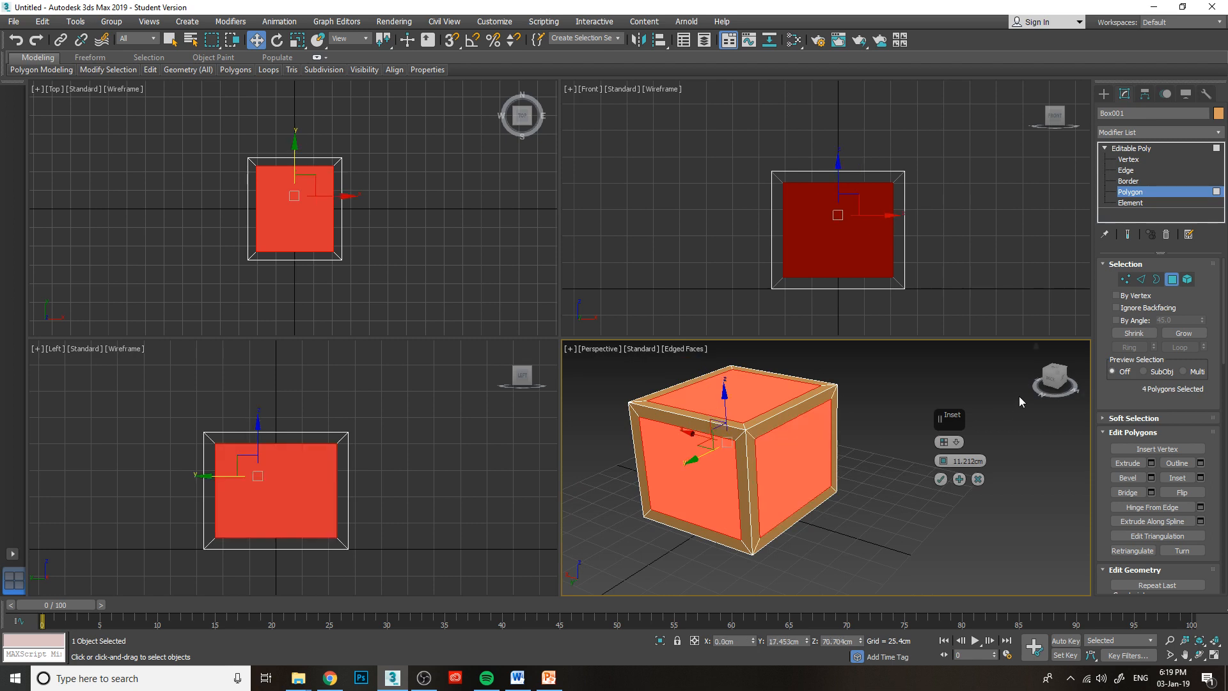
{"action": "left_click_drag", "start_coordinate": [1053, 378], "coordinate": [990, 382]}
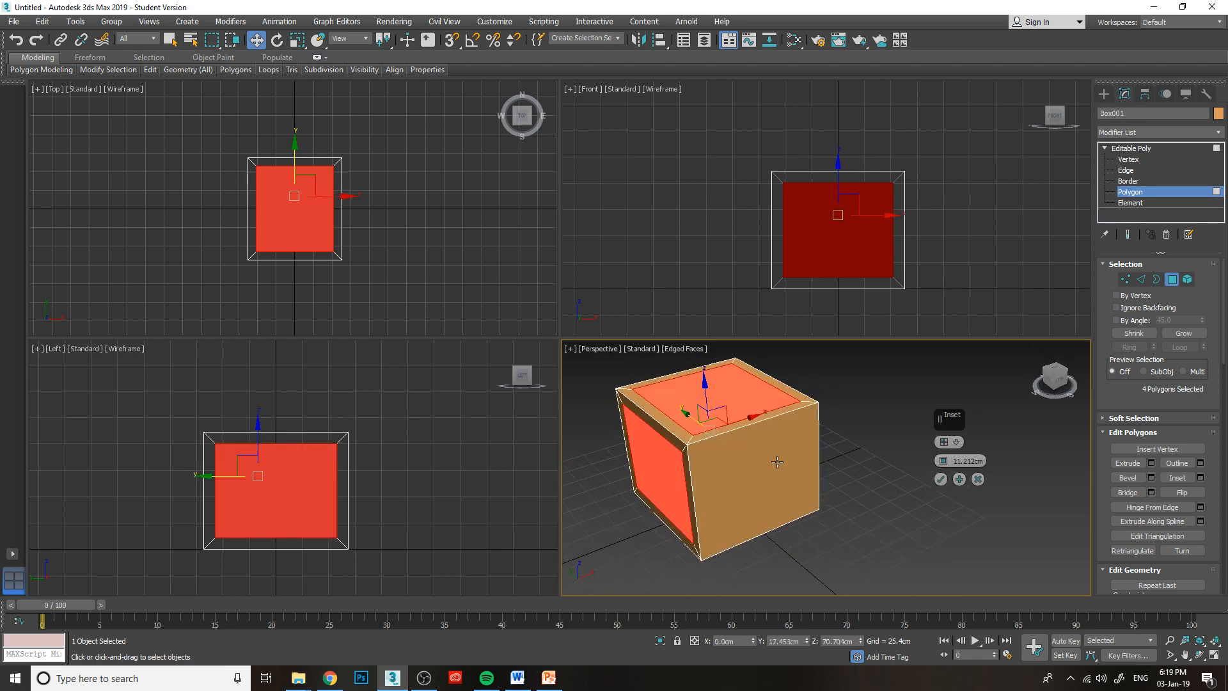
{"action": "left_click", "coordinate": [777, 461], "text": "ctrl"}
{"action": "left_click_drag", "start_coordinate": [1066, 380], "coordinate": [1049, 383]}
{"action": "left_click", "coordinate": [730, 462], "text": "ctrl"}
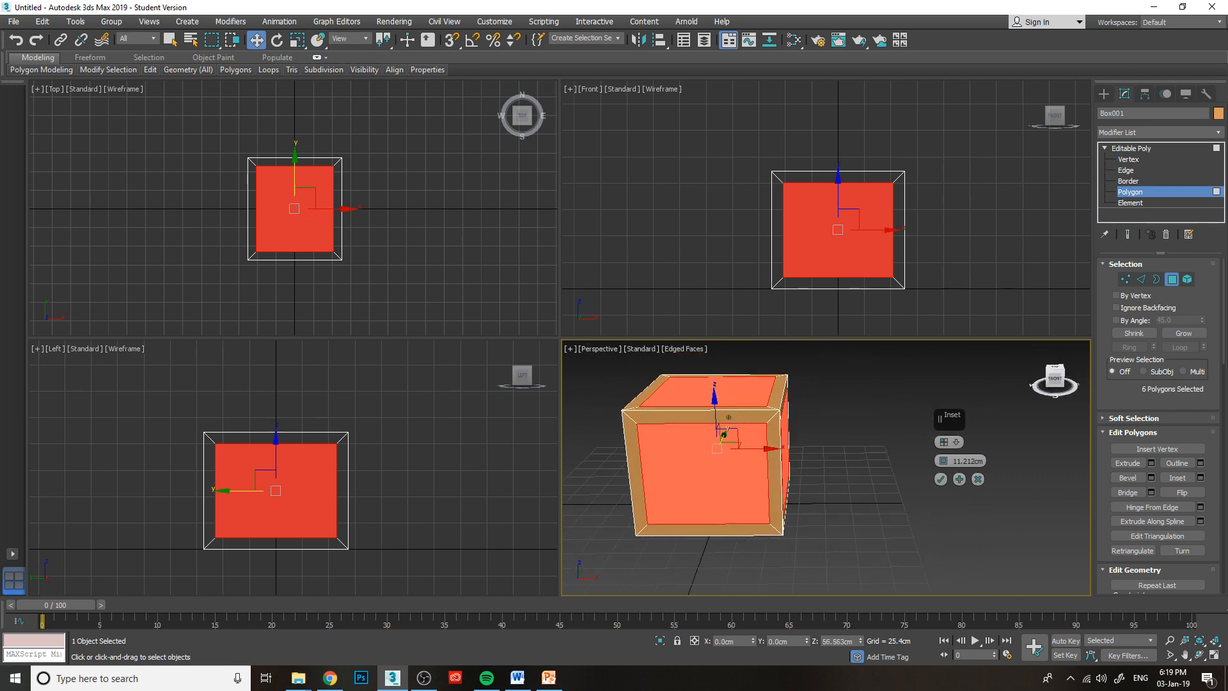
{"action": "left_click", "coordinate": [754, 392], "text": "alt"}
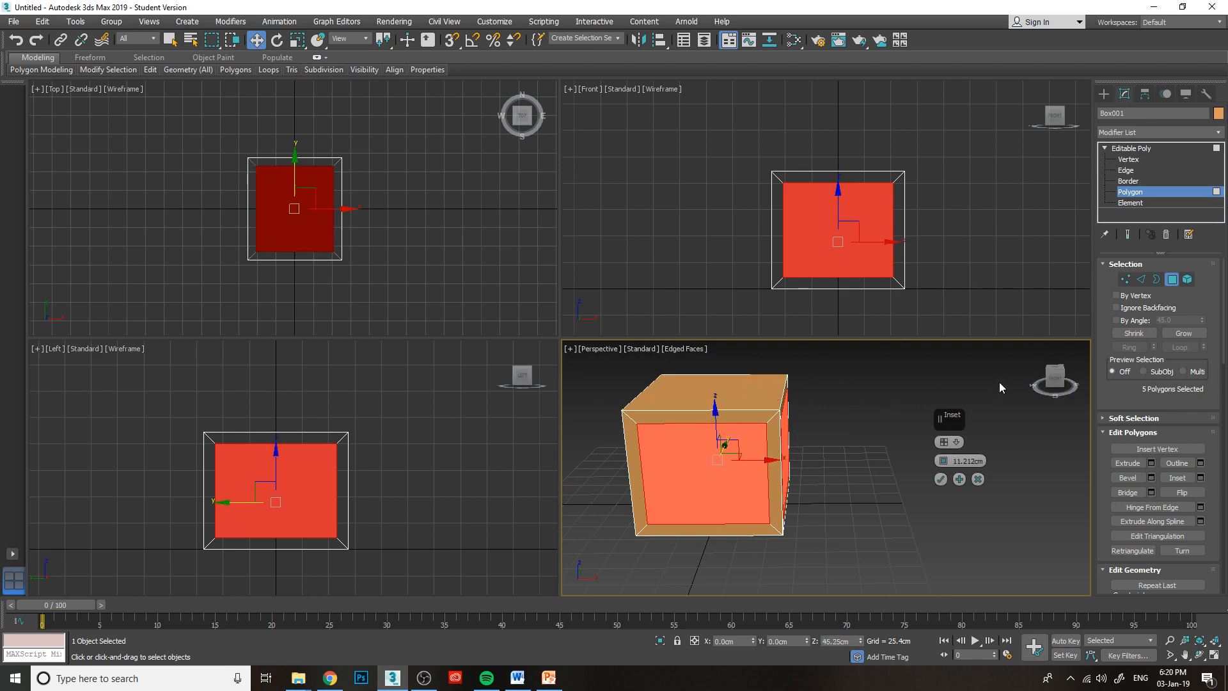
{"action": "left_click", "coordinate": [829, 388]}
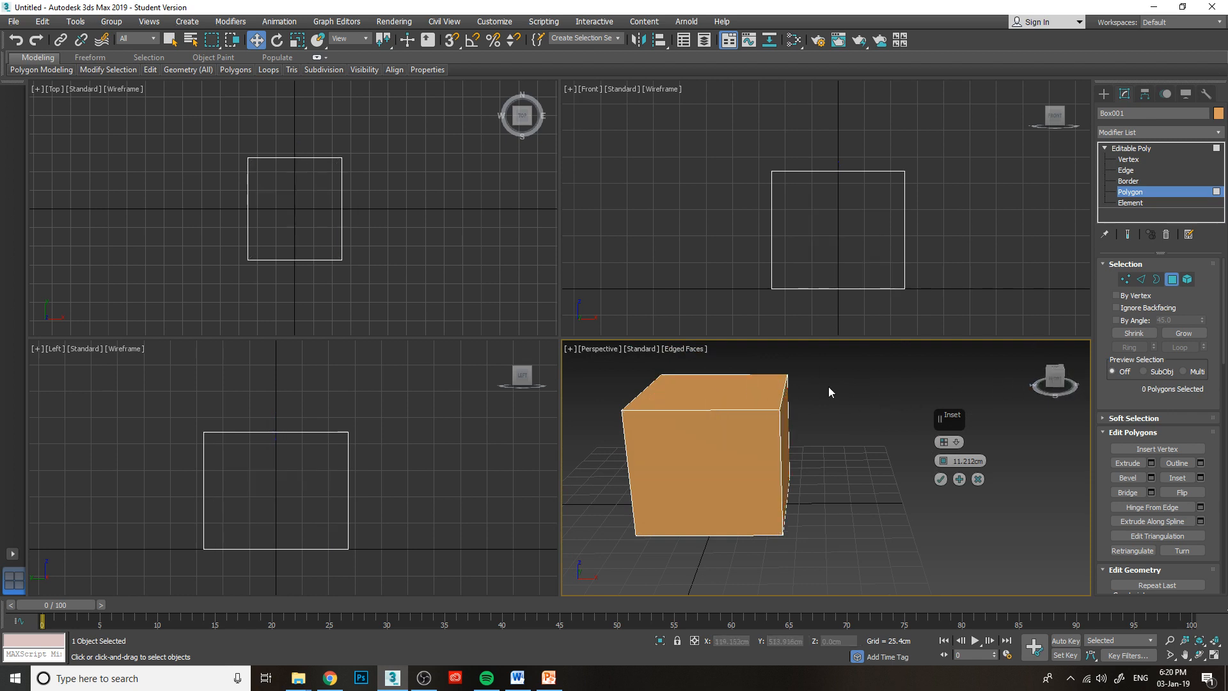
Select all six polygons of the box and inset each one individually by 11.212 cm.
{"action": "left_click", "coordinate": [742, 448]}
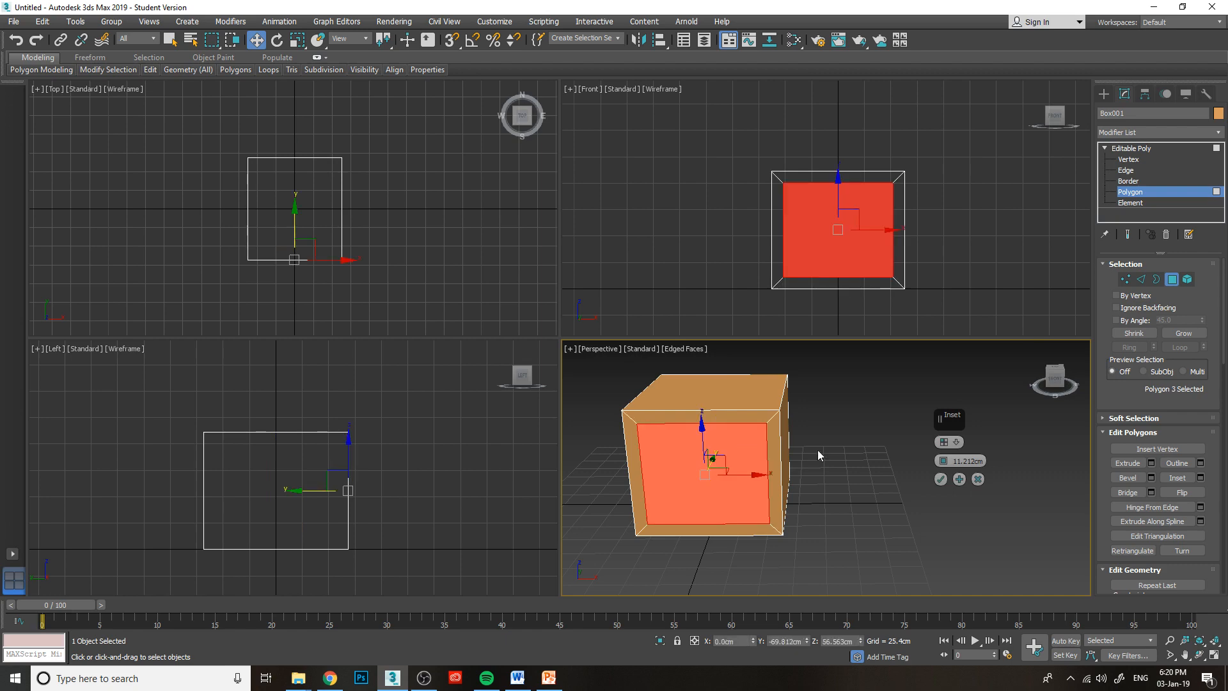
{"action": "left_click", "coordinate": [743, 396], "text": "ctrl"}
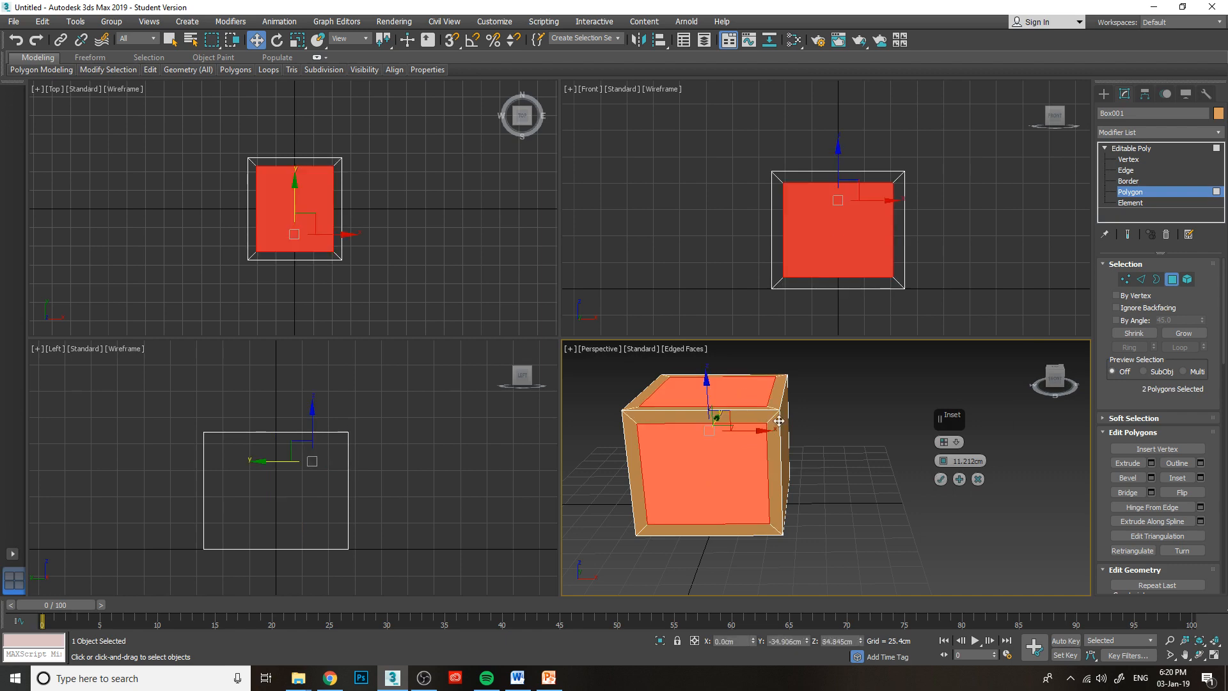
{"action": "left_click", "coordinate": [785, 423], "text": "ctrl"}
{"action": "left_click", "coordinate": [1052, 377]}
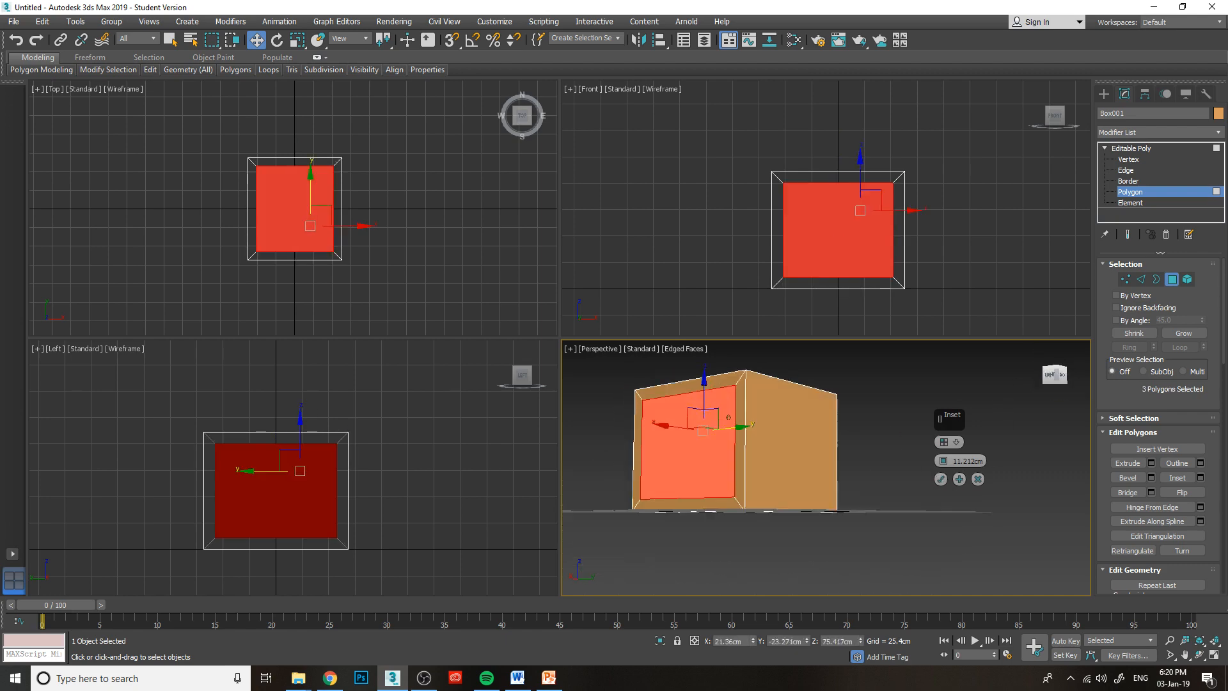
{"action": "left_click", "coordinate": [803, 455], "text": "ctrl"}
{"action": "left_click_drag", "start_coordinate": [1055, 376], "coordinate": [1011, 389]}
{"action": "left_click", "coordinate": [809, 462], "text": "ctrl"}
{"action": "middle_click_drag", "start_coordinate": [722, 429], "coordinate": [736, 499], "text": "alt"}
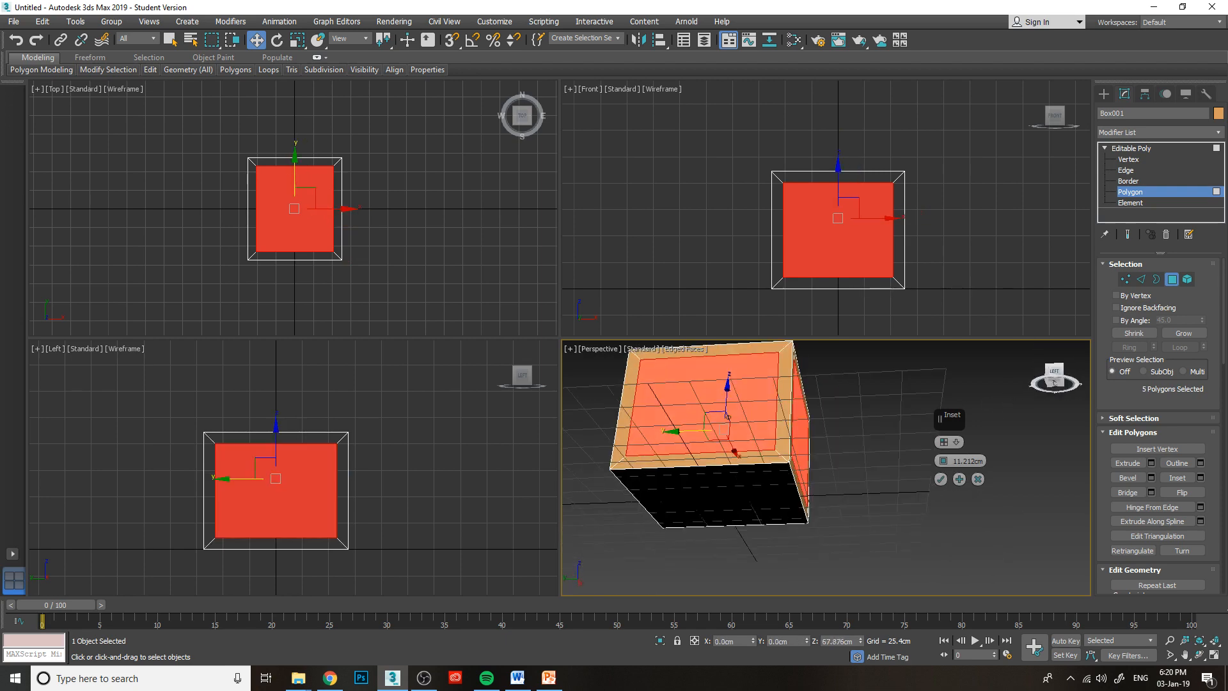
{"action": "left_click", "coordinate": [736, 499], "text": "ctrl"}
{"action": "left_click_drag", "start_coordinate": [1049, 374], "coordinate": [1053, 409]}
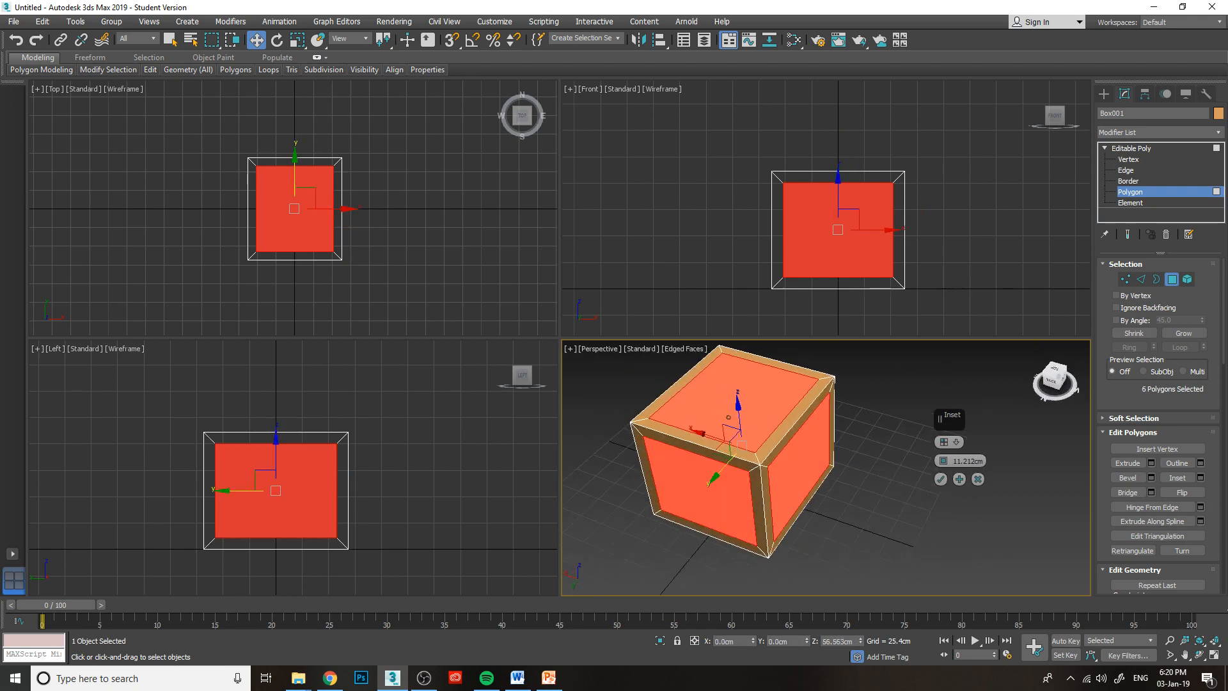
{"action": "left_click", "coordinate": [940, 480]}
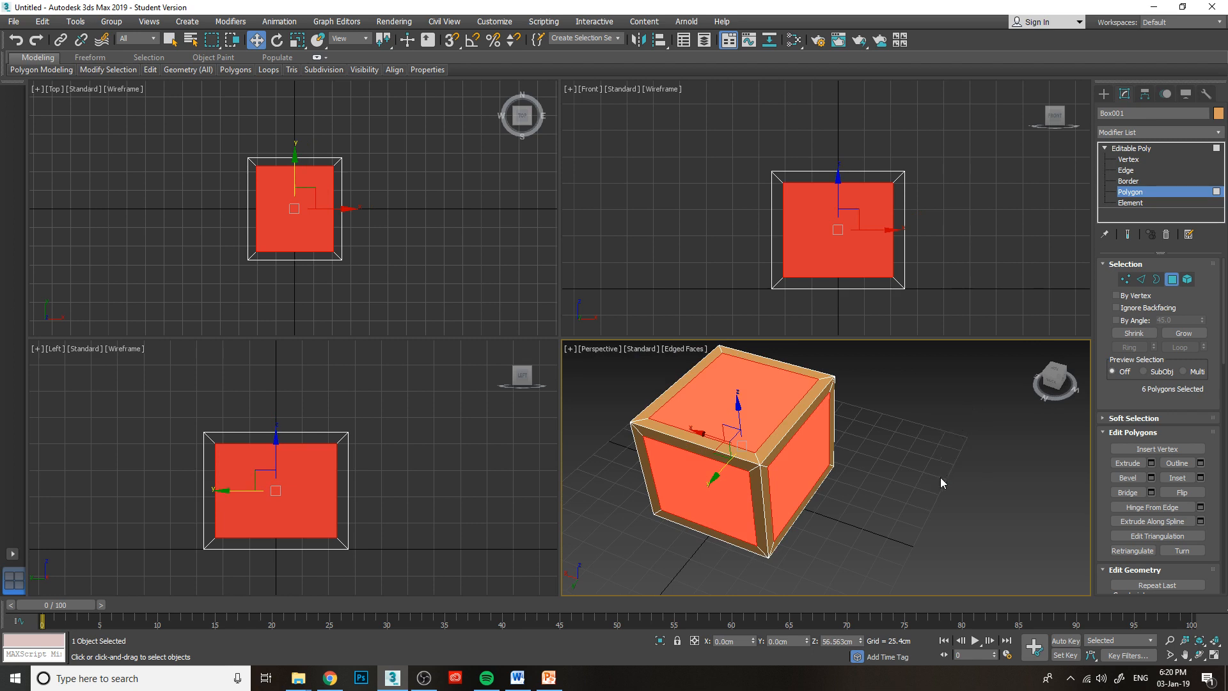
Examine the inset box from different angles with only the top face's inner polygon selected, and deselect it.
{"action": "left_click", "coordinate": [927, 437]}
{"action": "left_click", "coordinate": [751, 404]}
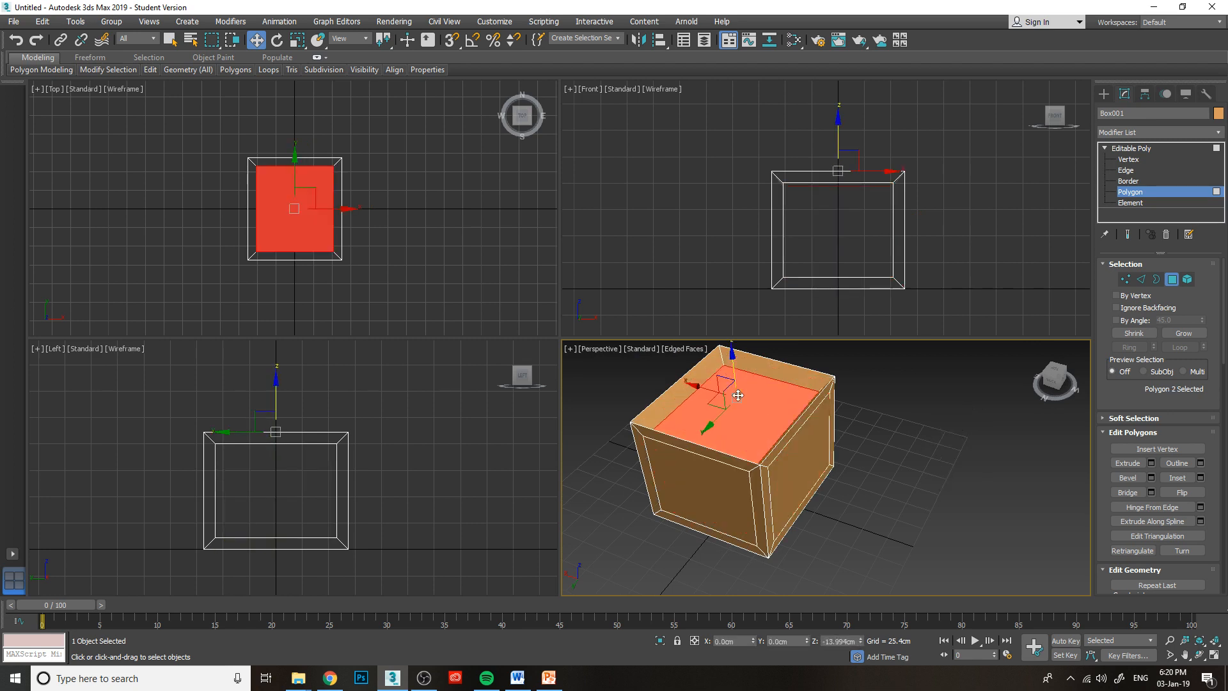
{"action": "mouse_move", "coordinate": [1060, 385]}
{"action": "left_mouse_down"}
{"action": "mouse_move", "coordinate": [1058, 374]}
{"action": "mouse_move", "coordinate": [1052, 383]}
{"action": "left_mouse_up"}
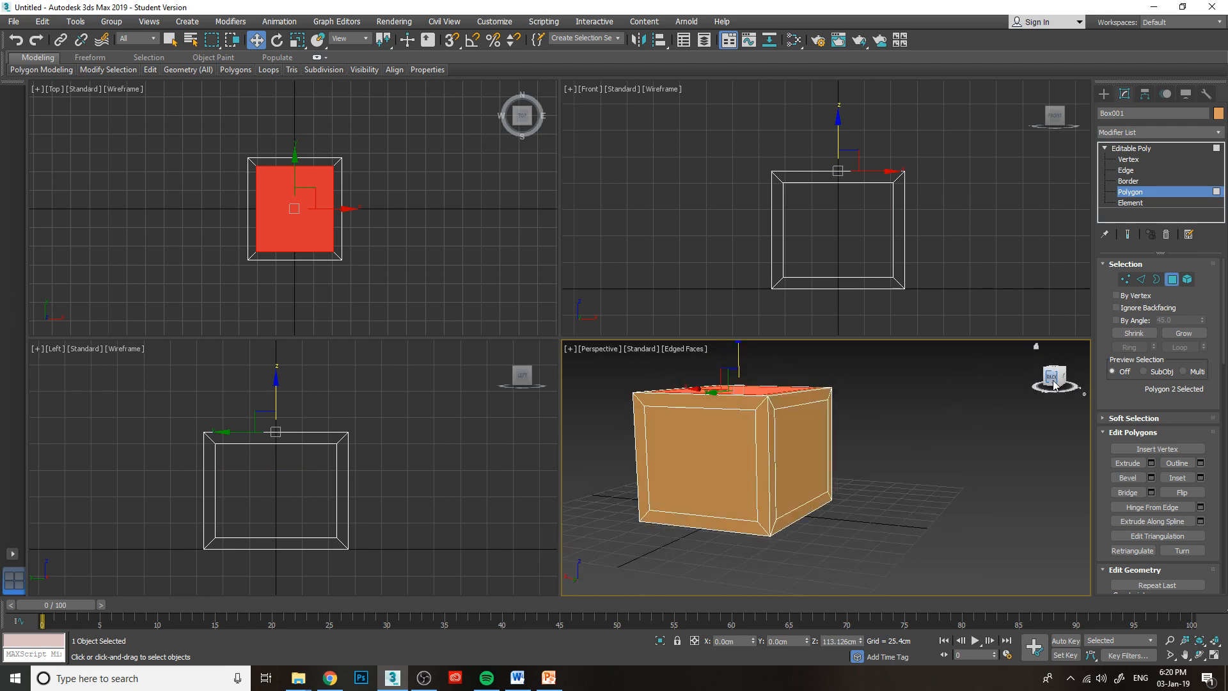
{"action": "left_click", "coordinate": [1036, 346]}
{"action": "left_click", "coordinate": [1004, 439]}
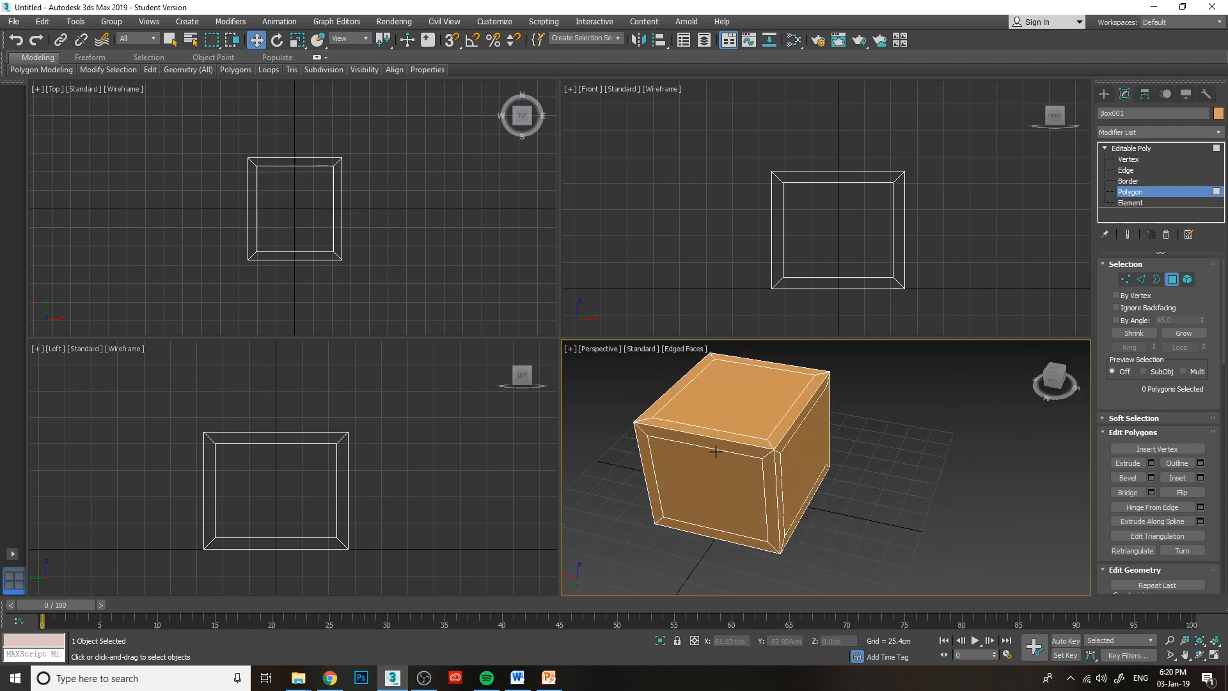
Select the six inner polygons of the inset box and preview an inward Extrude of -5.717 cm.
{"action": "left_click", "coordinate": [735, 400]}
{"action": "key", "text": "ctrl+d"}
{"action": "key", "text": "ctrl+a"}
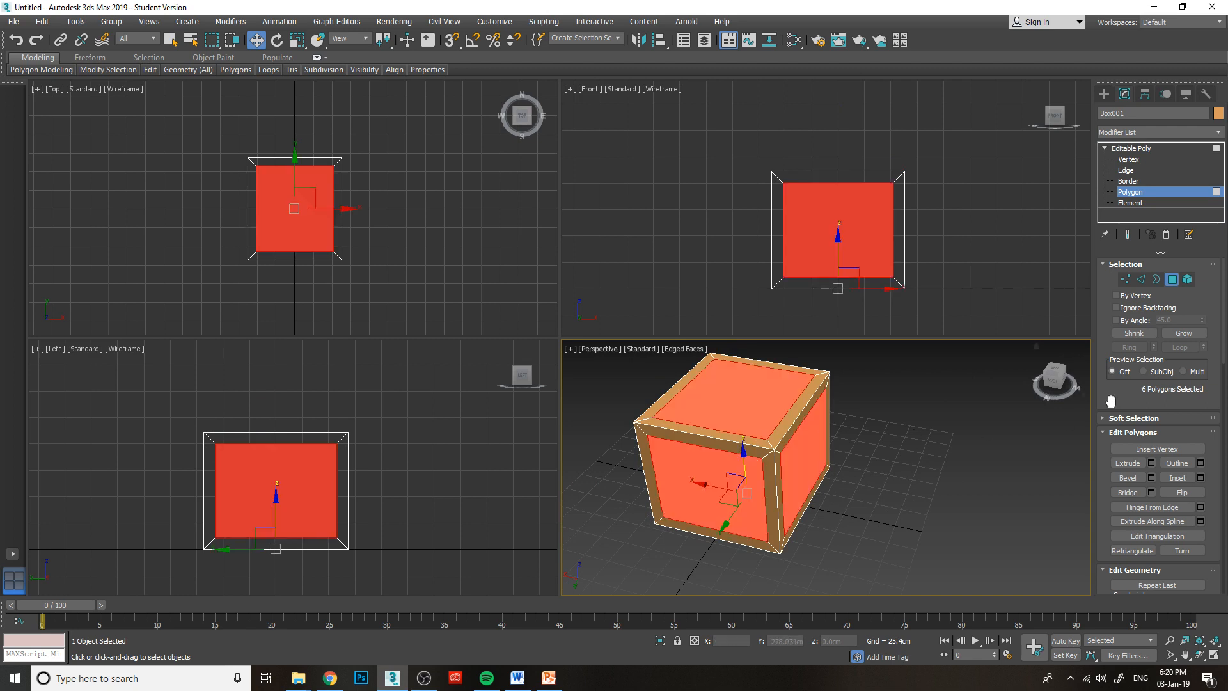
{"action": "left_click", "coordinate": [1150, 465]}
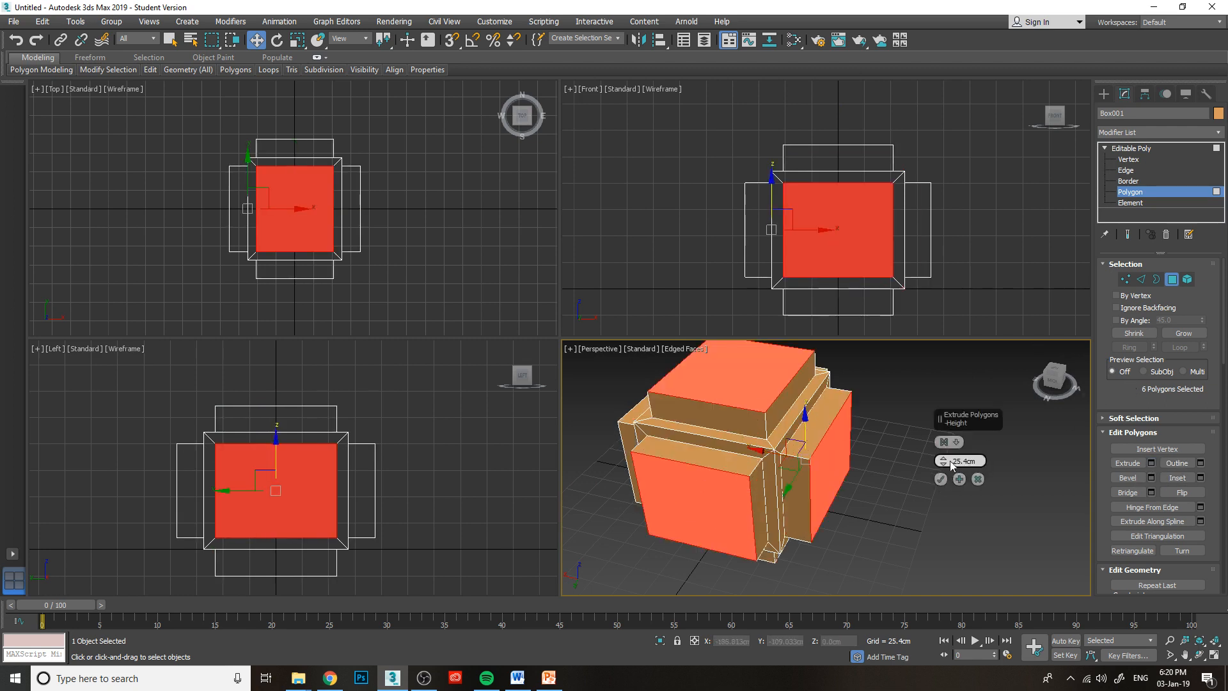
{"action": "left_click_drag", "start_coordinate": [945, 462], "coordinate": [955, 501]}
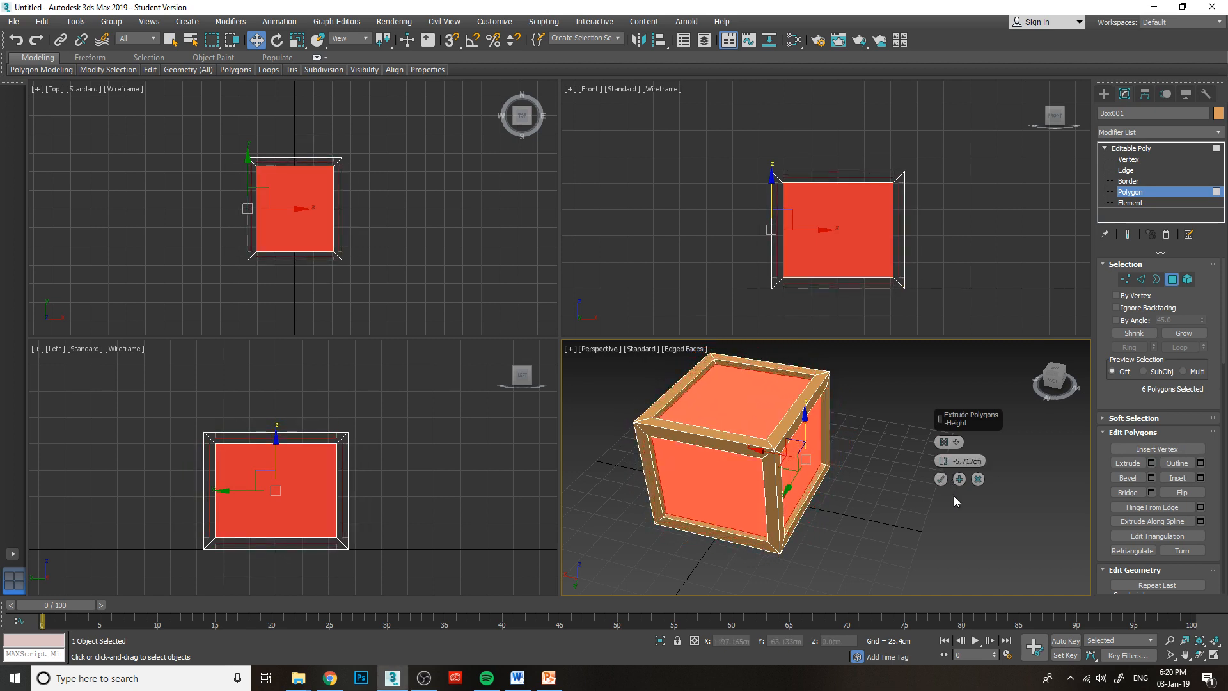
{"action": "mouse_move", "coordinate": [1054, 379]}
{"action": "left_mouse_down"}
{"action": "mouse_move", "coordinate": [1033, 382]}
{"action": "mouse_move", "coordinate": [1059, 392]}
{"action": "mouse_move", "coordinate": [1041, 381]}
{"action": "mouse_move", "coordinate": [1058, 369]}
{"action": "left_mouse_up"}
{"action": "scroll", "coordinate": [1072, 386], "scroll_direction": "up", "scroll_amount": 4}
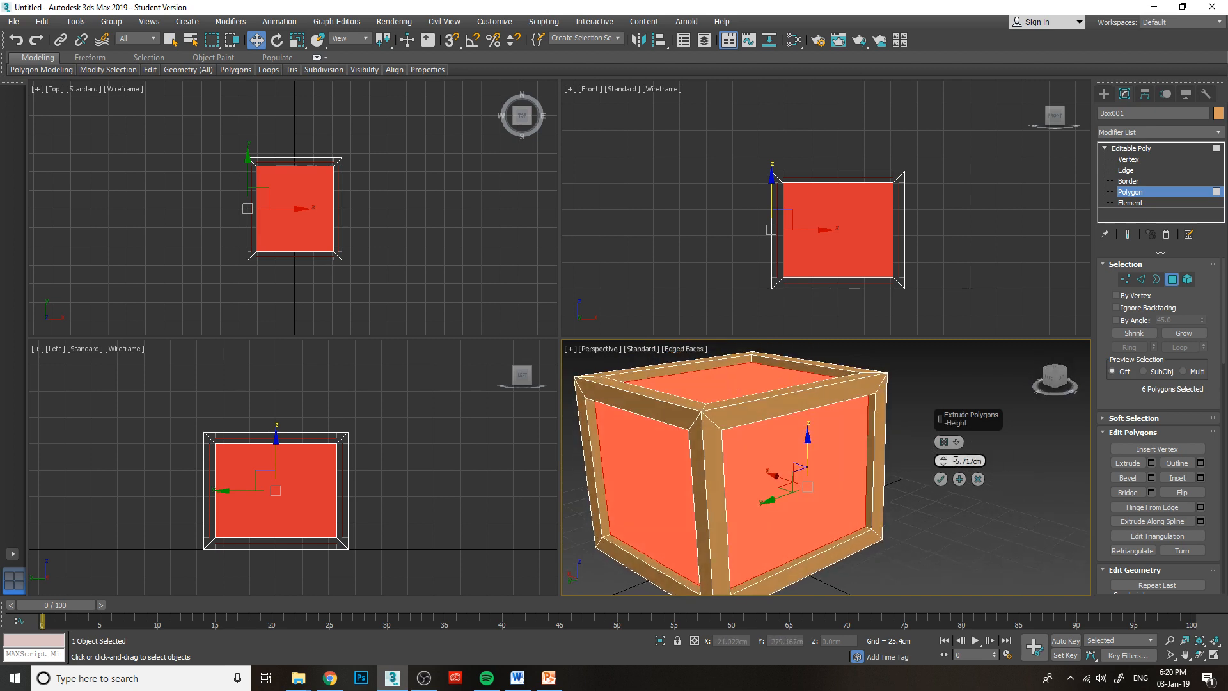
Set the Extrude height of the six inner polygons to -8.268 cm, apply it, and clear the selection.
{"action": "mouse_move", "coordinate": [943, 463]}
{"action": "left_mouse_down"}
{"action": "mouse_move", "coordinate": [946, 497]}
{"action": "mouse_move", "coordinate": [947, 475]}
{"action": "left_mouse_up"}
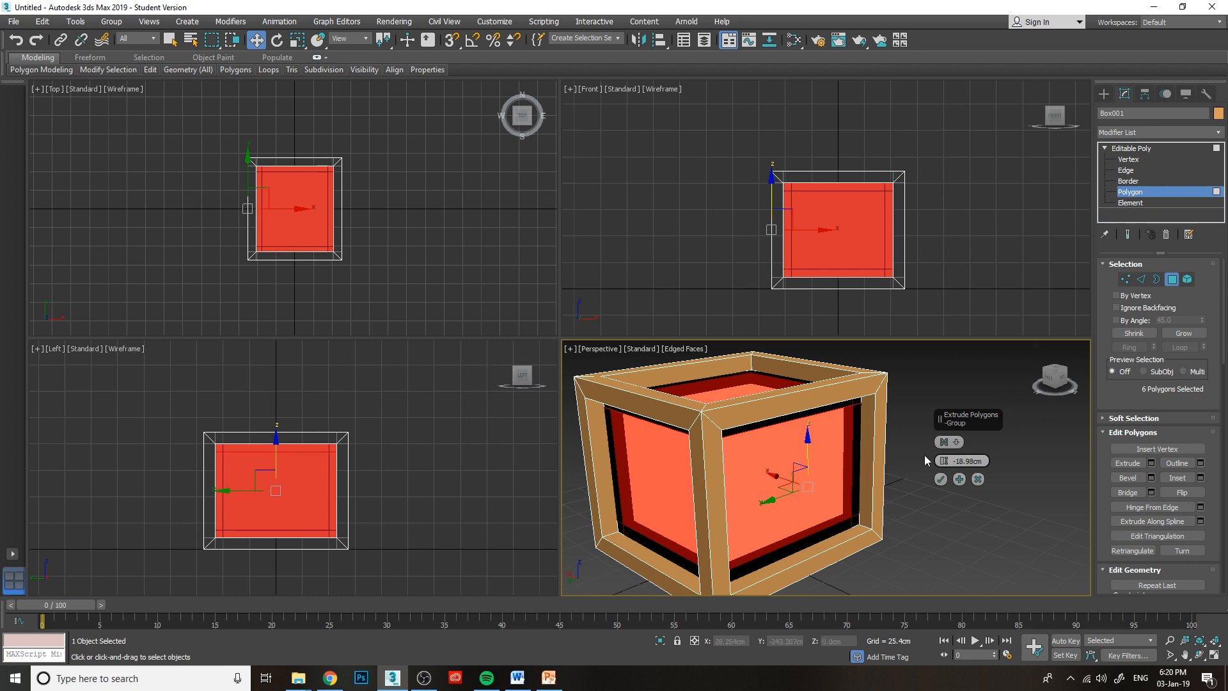
{"action": "mouse_move", "coordinate": [946, 458]}
{"action": "left_mouse_down"}
{"action": "mouse_move", "coordinate": [946, 476]}
{"action": "mouse_move", "coordinate": [930, 445]}
{"action": "left_mouse_up"}
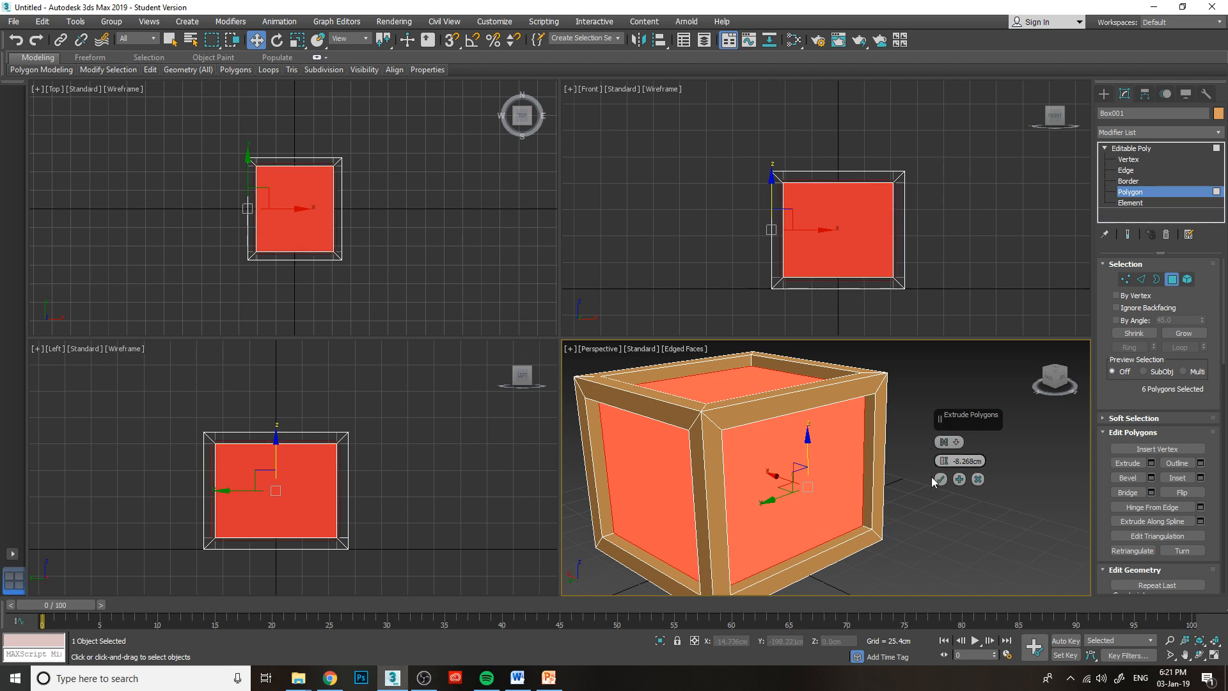
{"action": "middle_click_drag", "start_coordinate": [774, 463], "coordinate": [815, 448]}
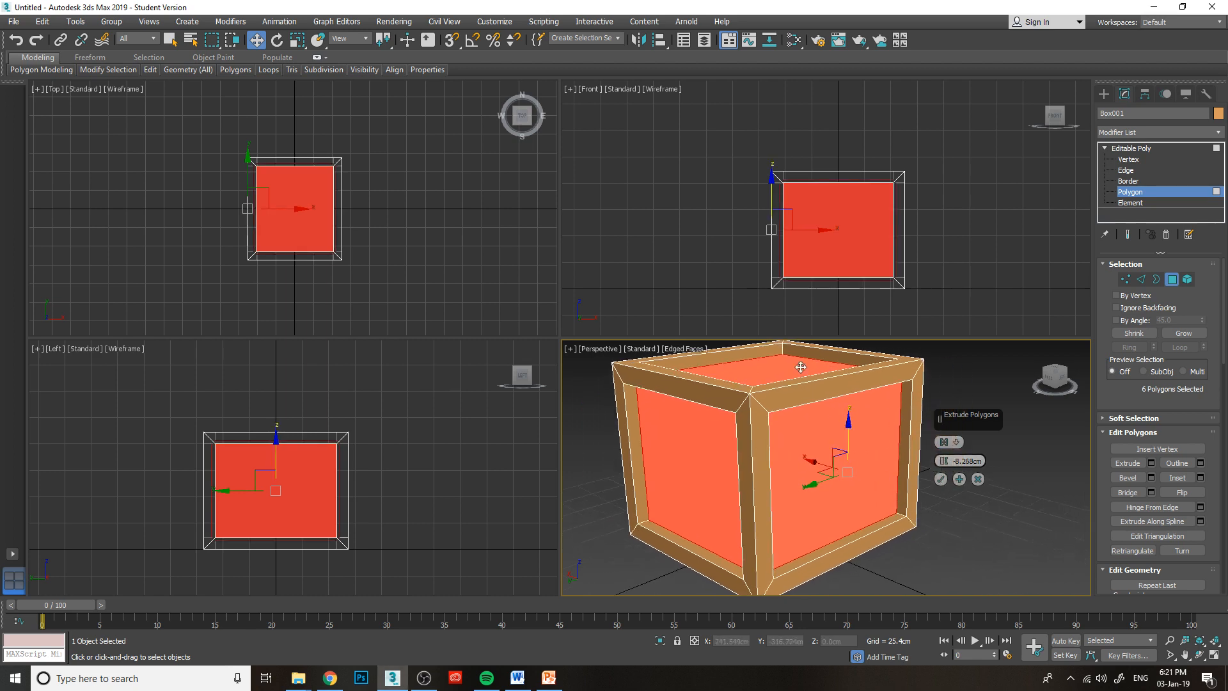
{"action": "left_click", "coordinate": [943, 480]}
{"action": "left_click", "coordinate": [951, 475]}
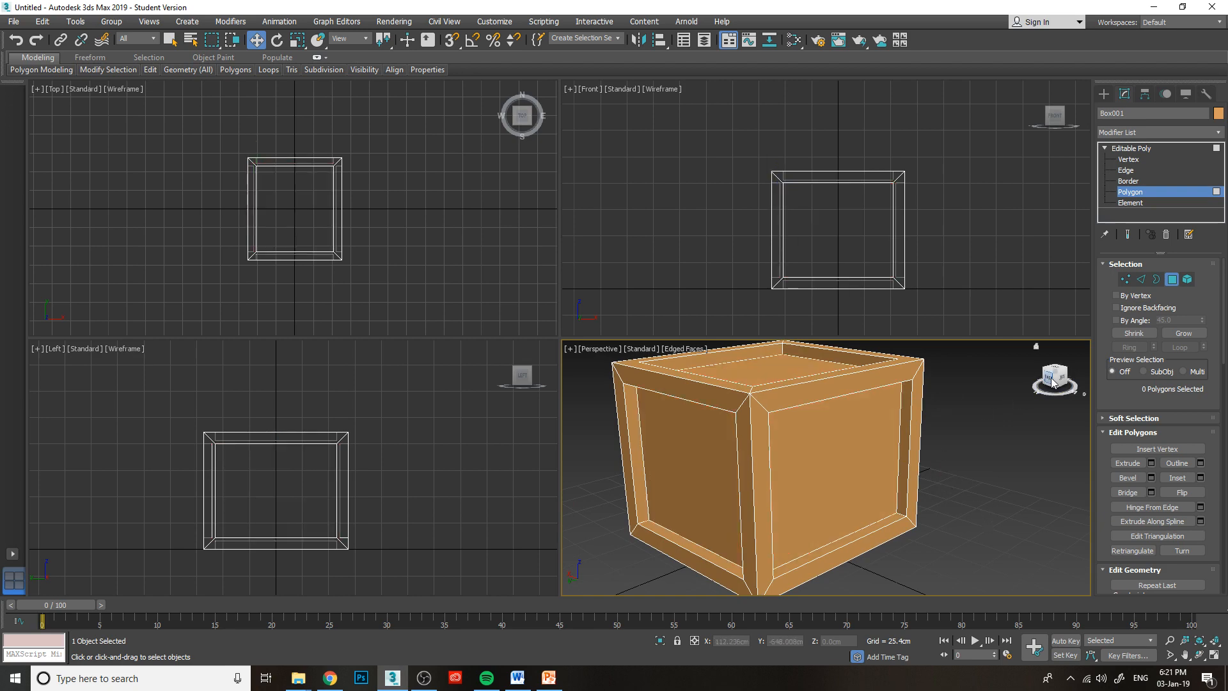
Undo the extrusion and the inset to restore the plain box, and clear the polygon selection.
{"action": "mouse_move", "coordinate": [1055, 379]}
{"action": "left_mouse_down"}
{"action": "mouse_move", "coordinate": [1055, 342]}
{"action": "mouse_move", "coordinate": [1040, 389]}
{"action": "mouse_move", "coordinate": [1054, 404]}
{"action": "mouse_move", "coordinate": [1065, 384]}
{"action": "left_mouse_up"}
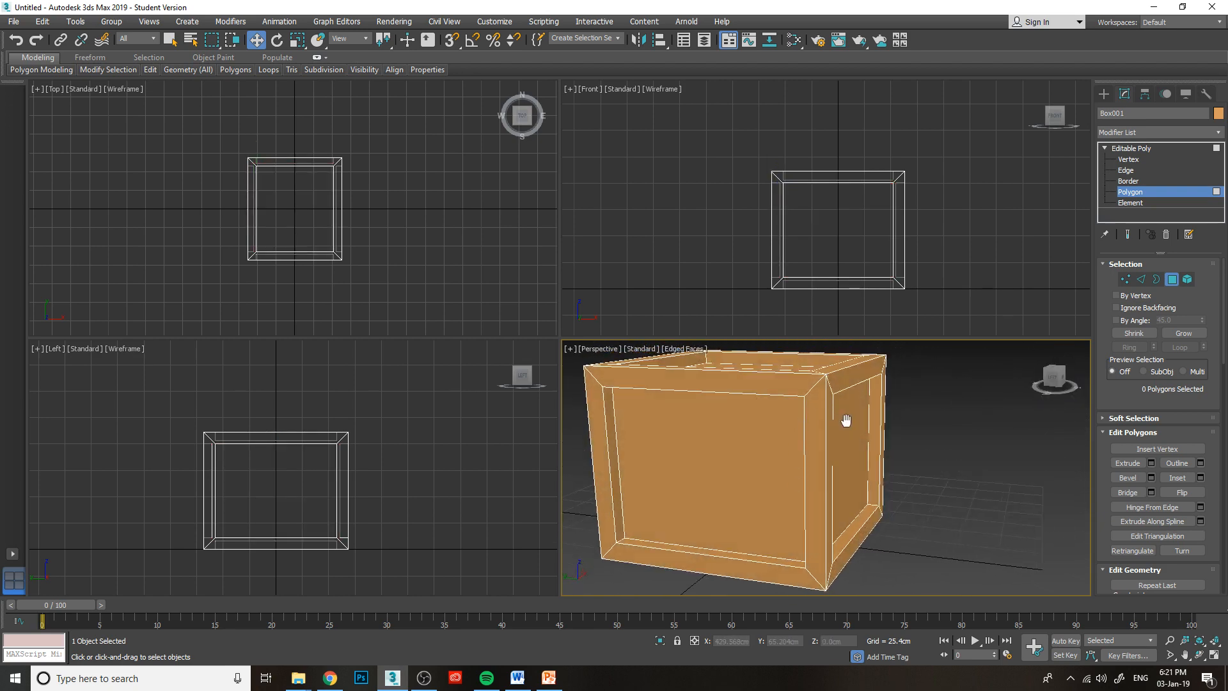
{"action": "middle_click_drag", "start_coordinate": [845, 420], "coordinate": [833, 445]}
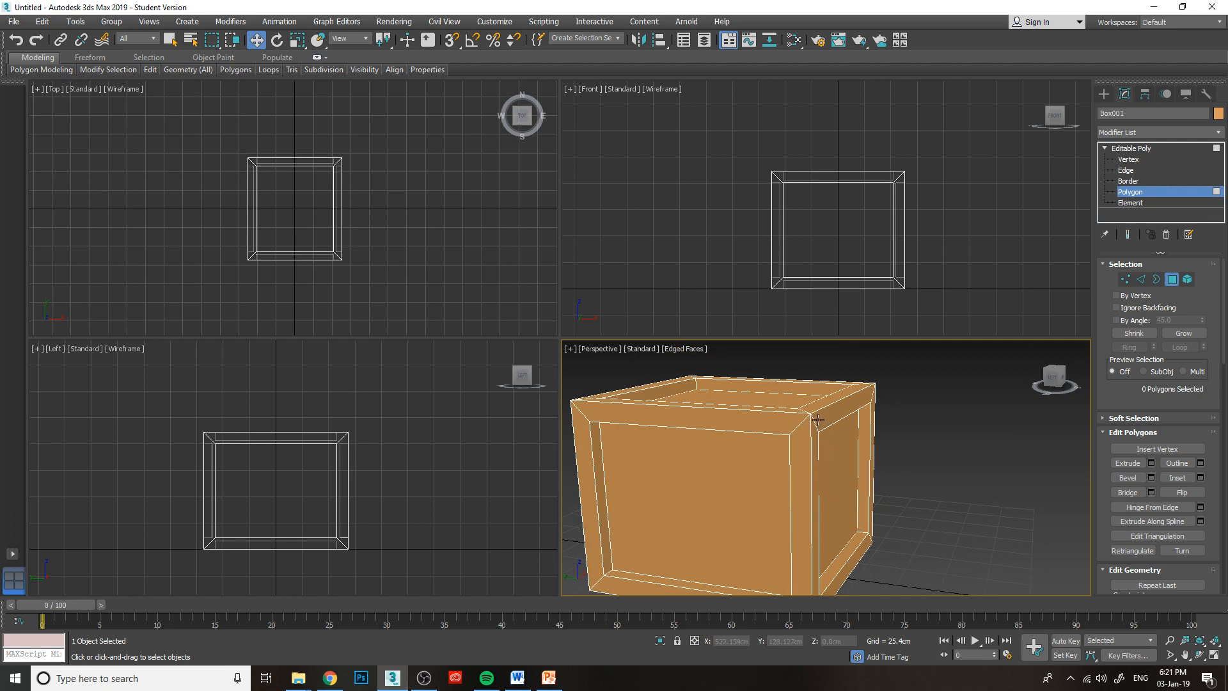
{"action": "key", "text": "ctrl+z"}
{"action": "key", "text": "ctrl+z"}
{"action": "key", "text": "ctrl+z"}
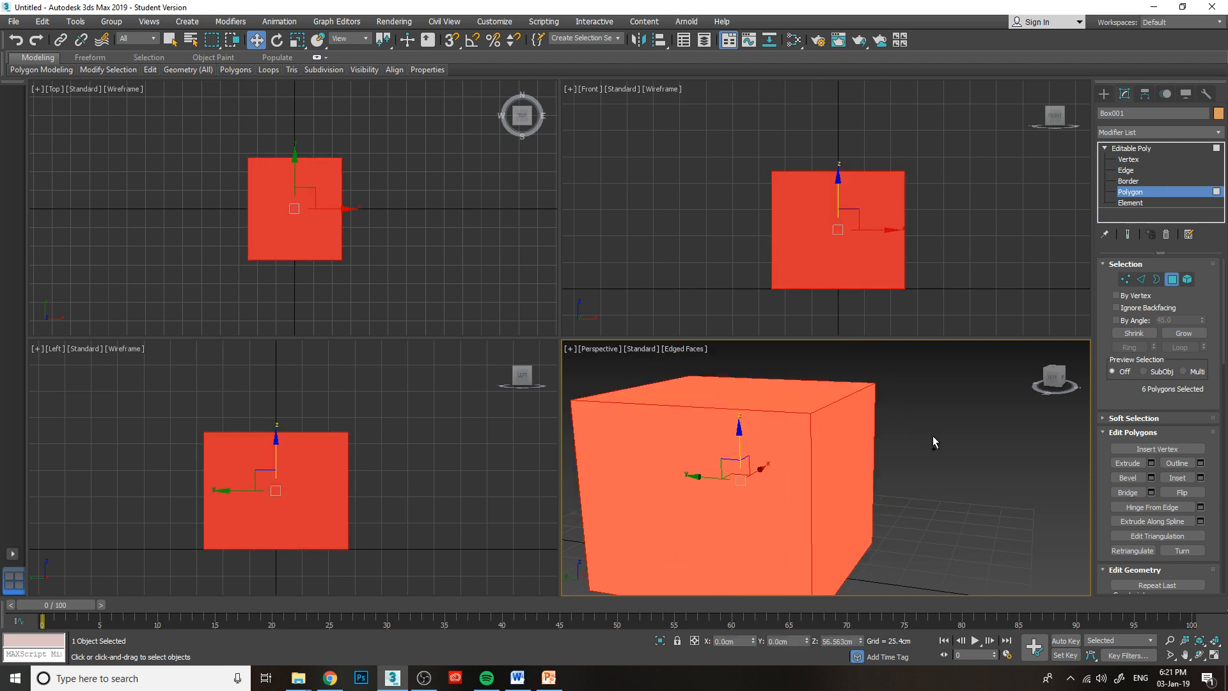
{"action": "left_click", "coordinate": [962, 435]}
{"action": "mouse_move", "coordinate": [962, 482]}
{"action": "middle_mouse_down"}
{"action": "mouse_move", "coordinate": [992, 450]}
{"action": "mouse_move", "coordinate": [957, 477]}
{"action": "middle_mouse_up"}
{"action": "scroll", "coordinate": [957, 478], "scroll_direction": "down", "scroll_amount": 5}
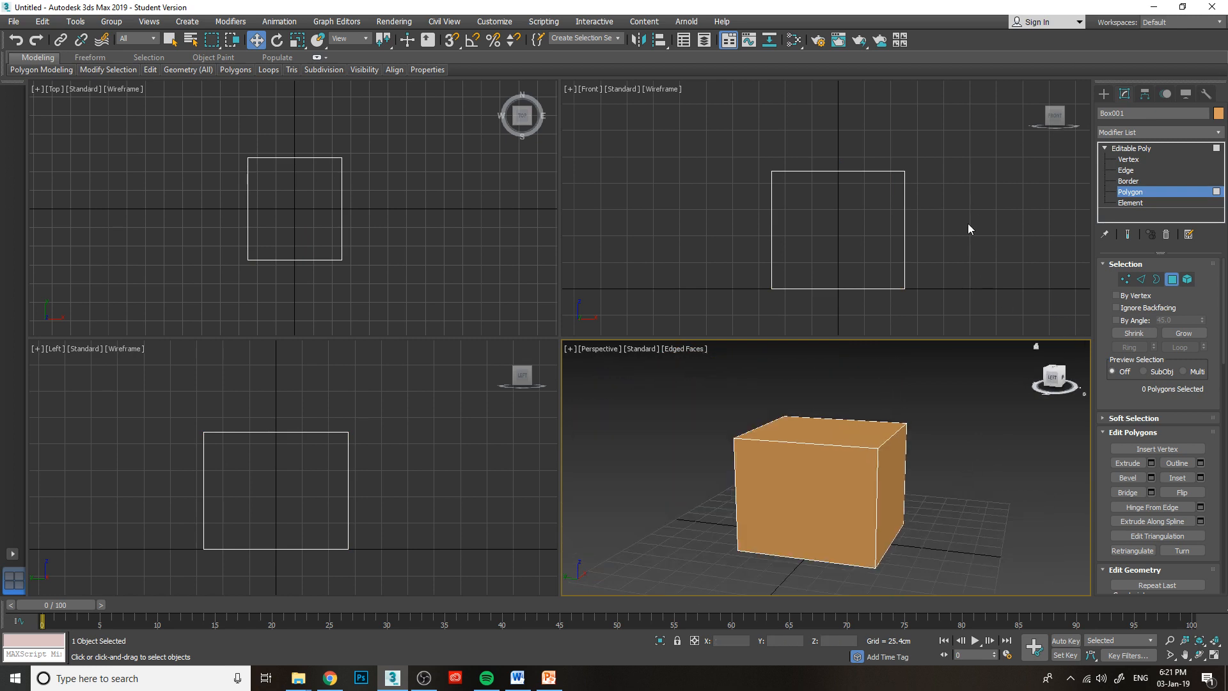
Switch to Edge level and select the box's four widthwise edges, top and bottom on the front and back.
{"action": "left_click", "coordinate": [1128, 171]}
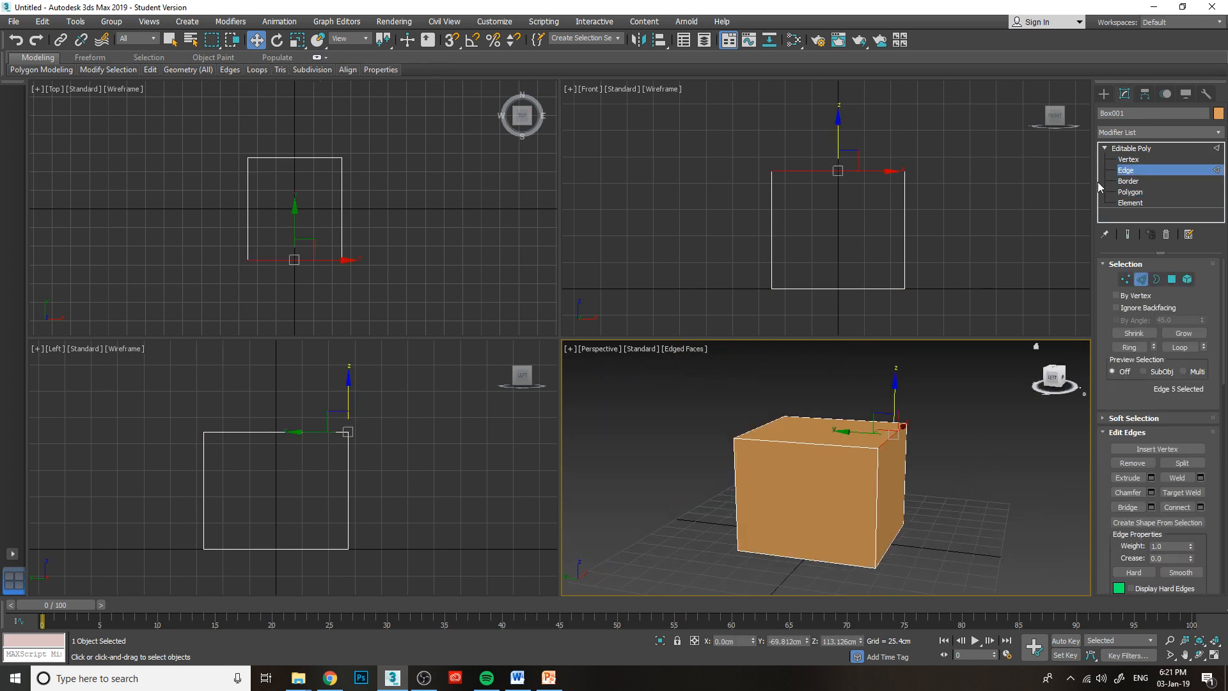
{"action": "left_click", "coordinate": [796, 125]}
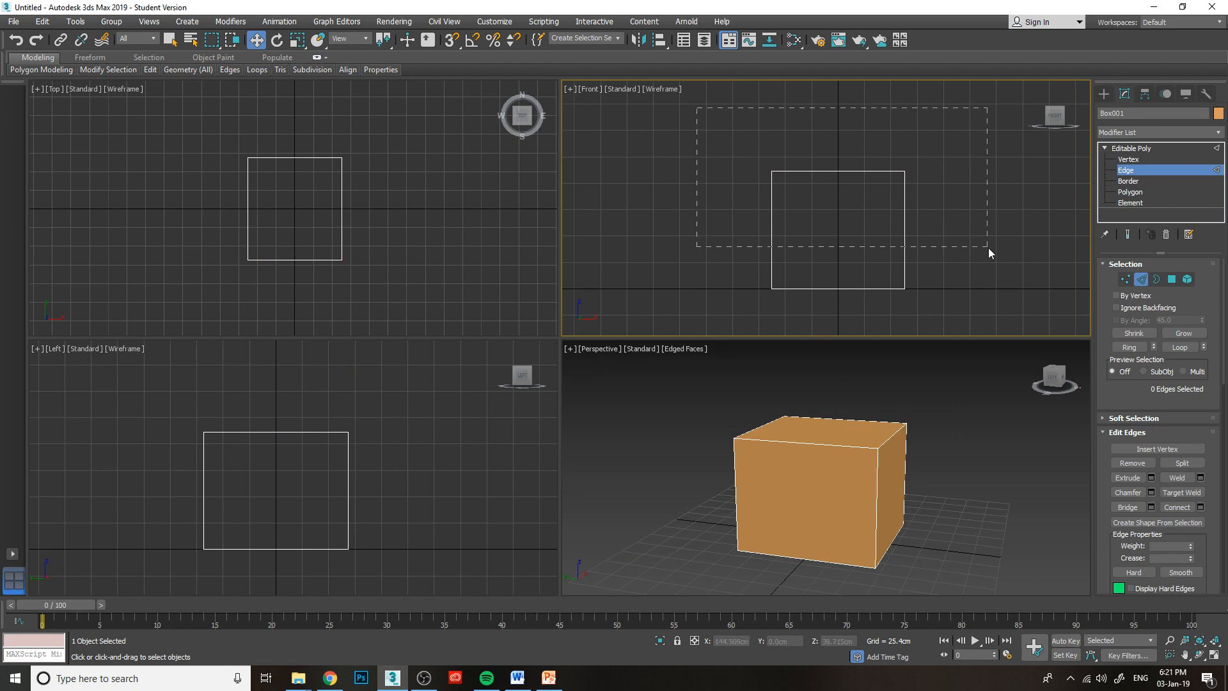
{"action": "left_click_drag", "start_coordinate": [988, 248], "coordinate": [988, 247]}
{"action": "left_click", "coordinate": [806, 181]}
{"action": "left_click", "coordinate": [1057, 380]}
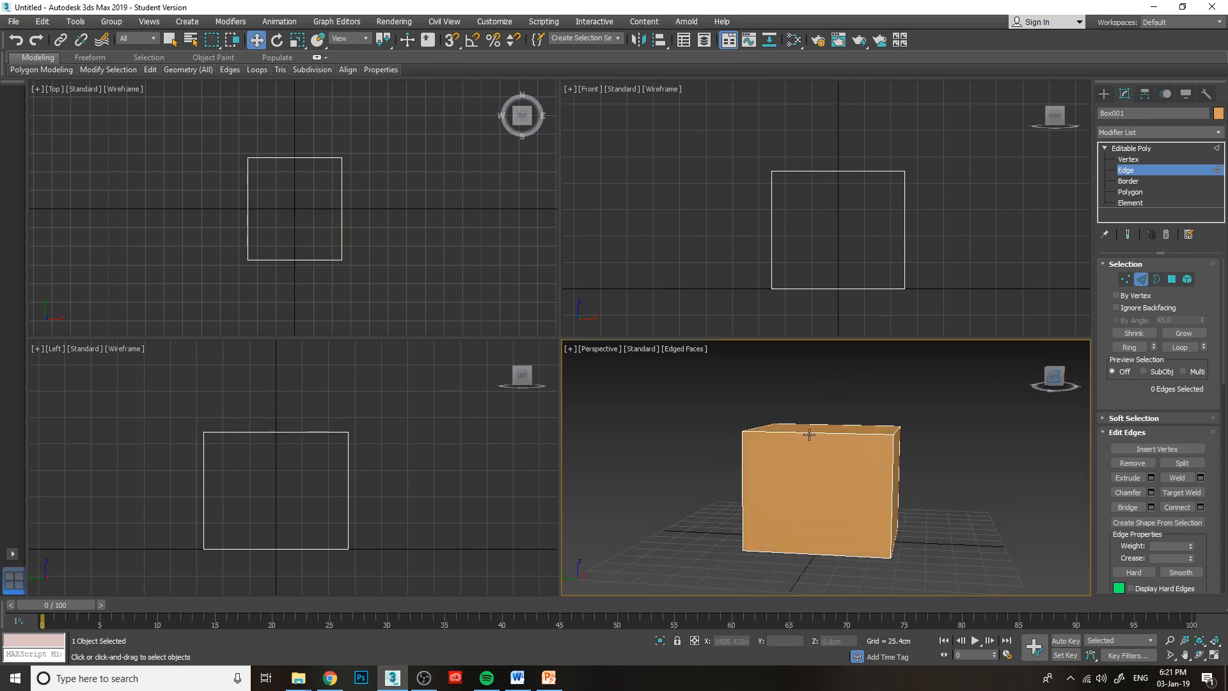
{"action": "left_click_drag", "start_coordinate": [816, 378], "coordinate": [856, 388]}
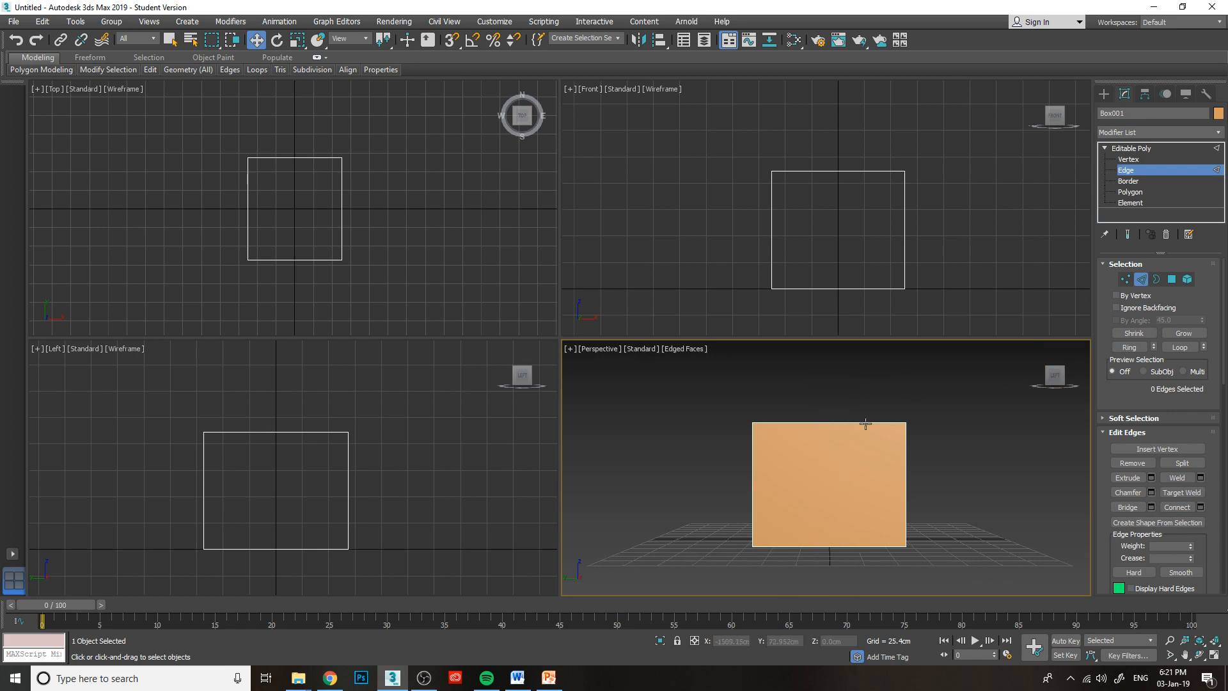
{"action": "left_click_drag", "start_coordinate": [1058, 382], "coordinate": [1053, 395]}
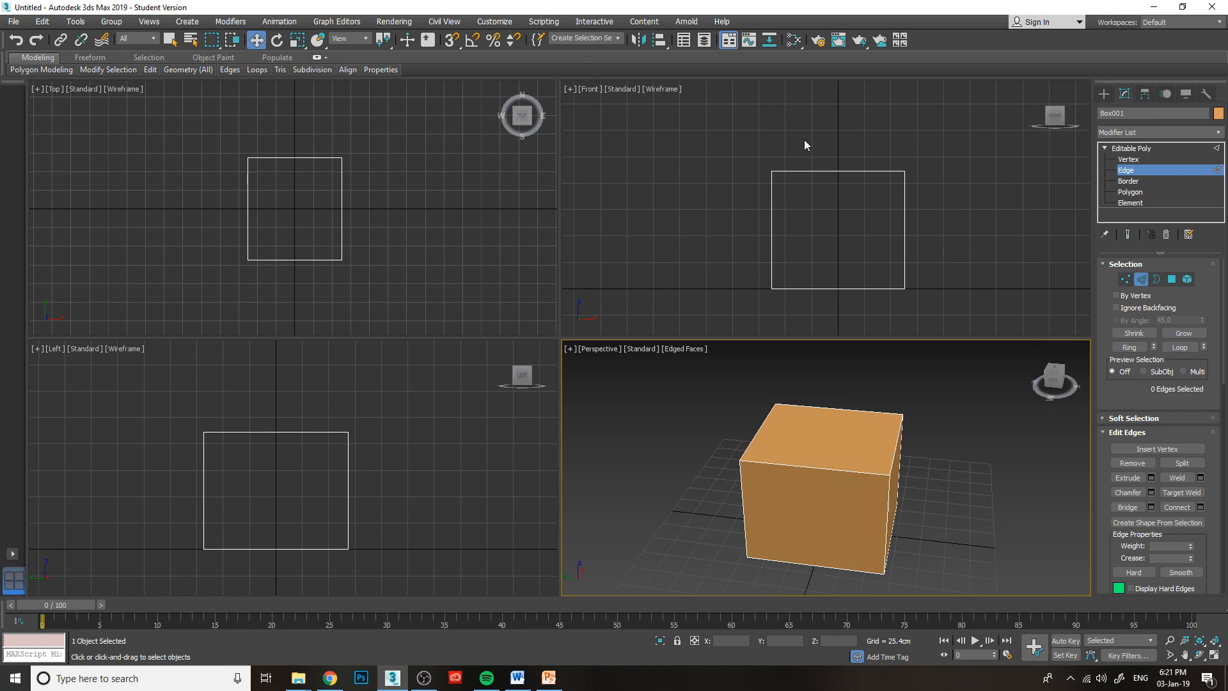
{"action": "left_click_drag", "start_coordinate": [804, 139], "coordinate": [836, 216]}
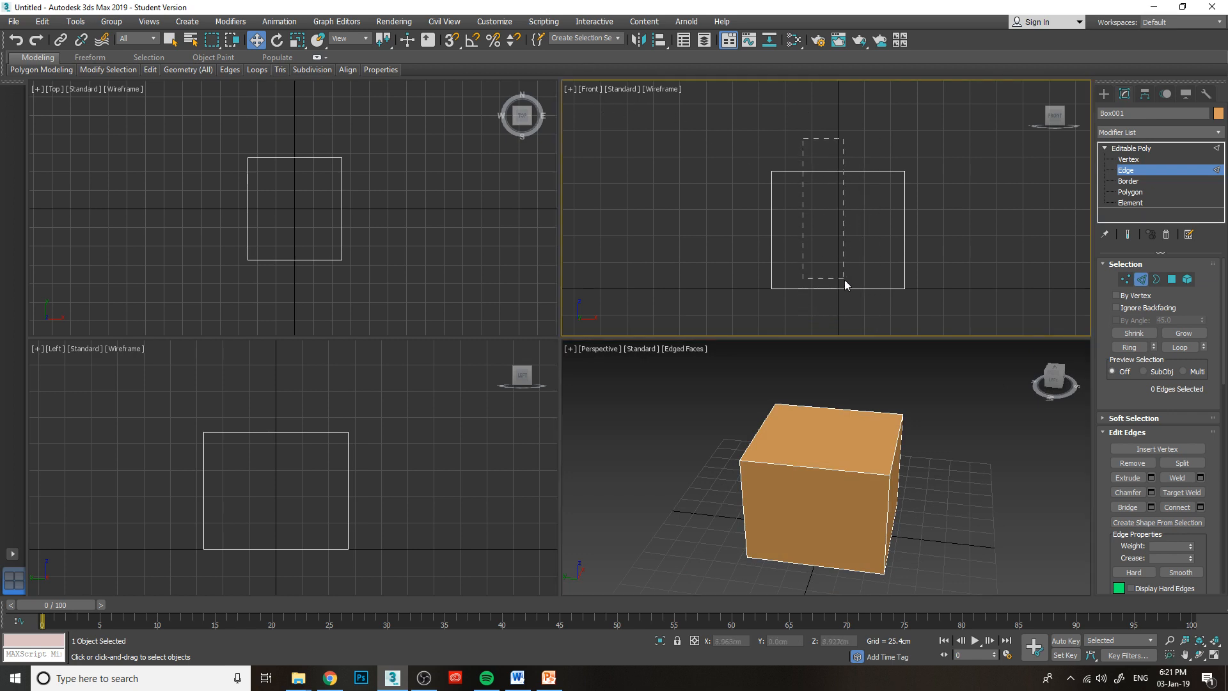
{"action": "left_click_drag", "start_coordinate": [856, 288], "coordinate": [872, 303]}
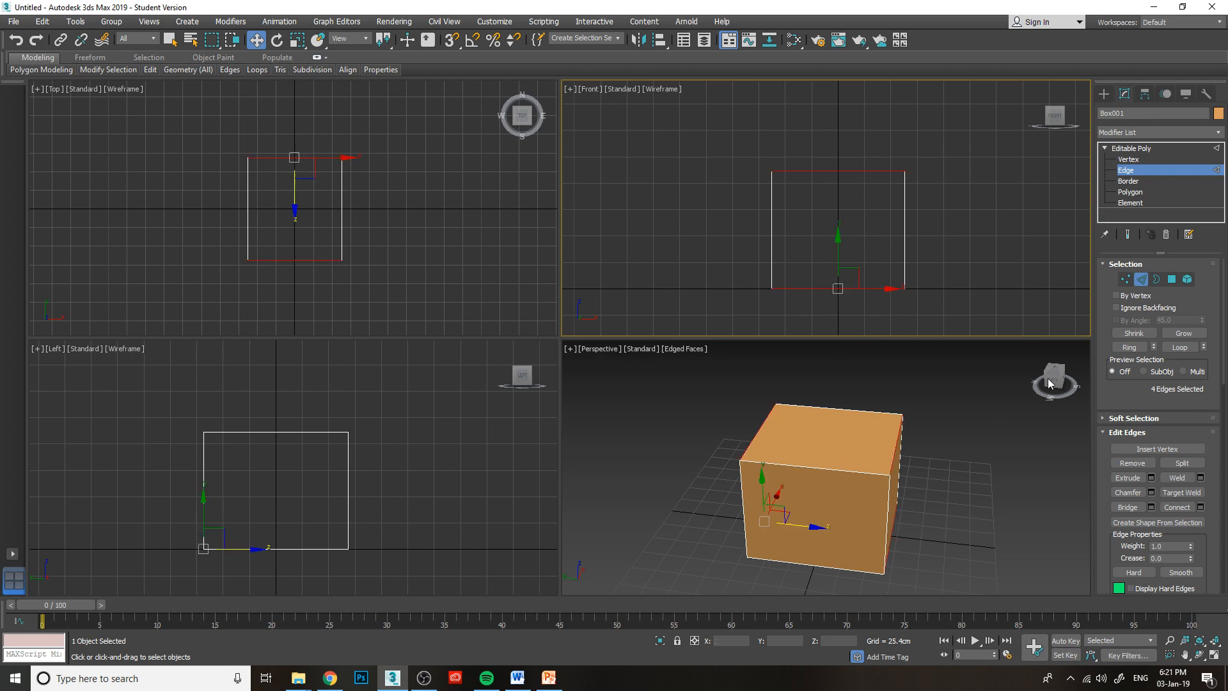
{"action": "left_click_drag", "start_coordinate": [1050, 384], "coordinate": [1052, 382]}
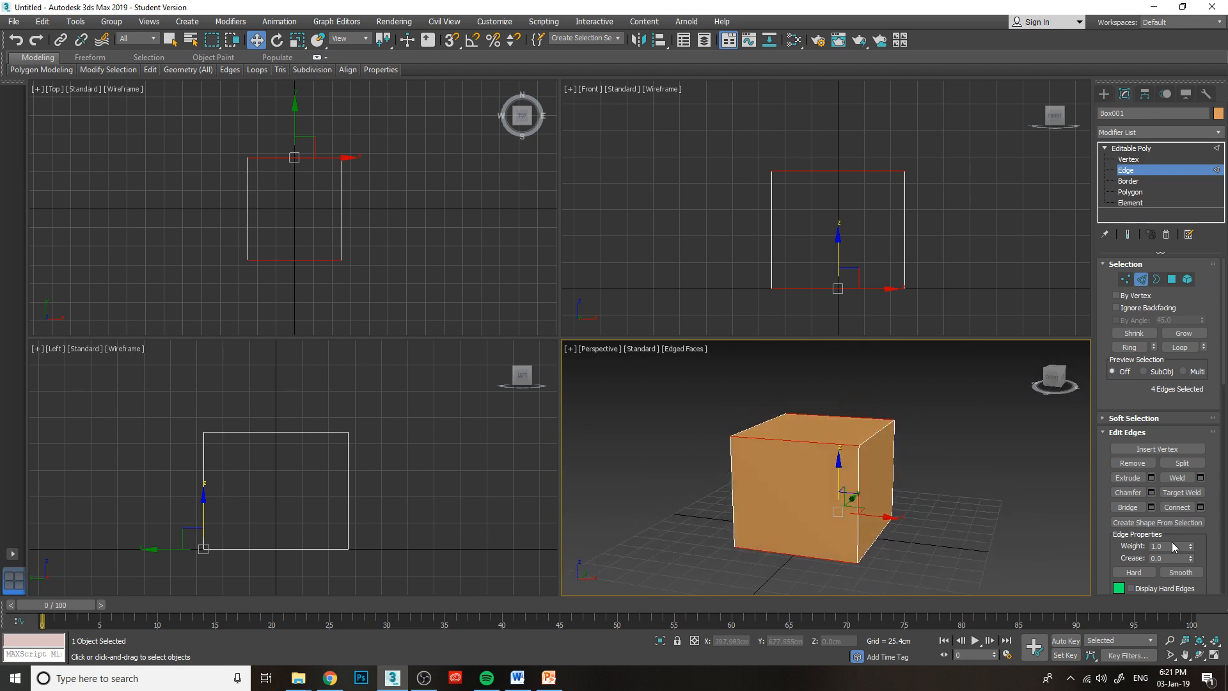
Connect the four selected widthwise edges with 3 segments and clear the edge selection.
{"action": "left_click", "coordinate": [1201, 507]}
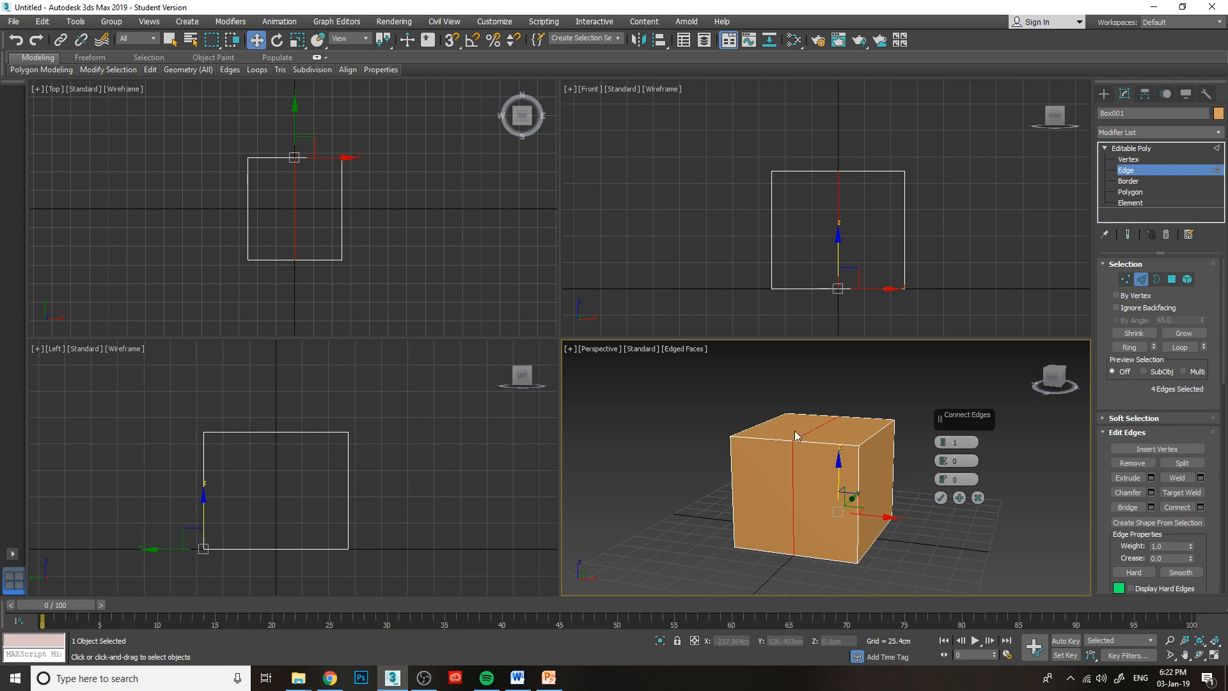
{"action": "left_click", "coordinate": [1053, 379]}
{"action": "mouse_move", "coordinate": [829, 453]}
{"action": "middle_mouse_down", "text": "alt"}
{"action": "mouse_move", "coordinate": [865, 444]}
{"action": "mouse_move", "coordinate": [788, 454]}
{"action": "mouse_move", "coordinate": [829, 452]}
{"action": "middle_mouse_up", "text": "alt"}
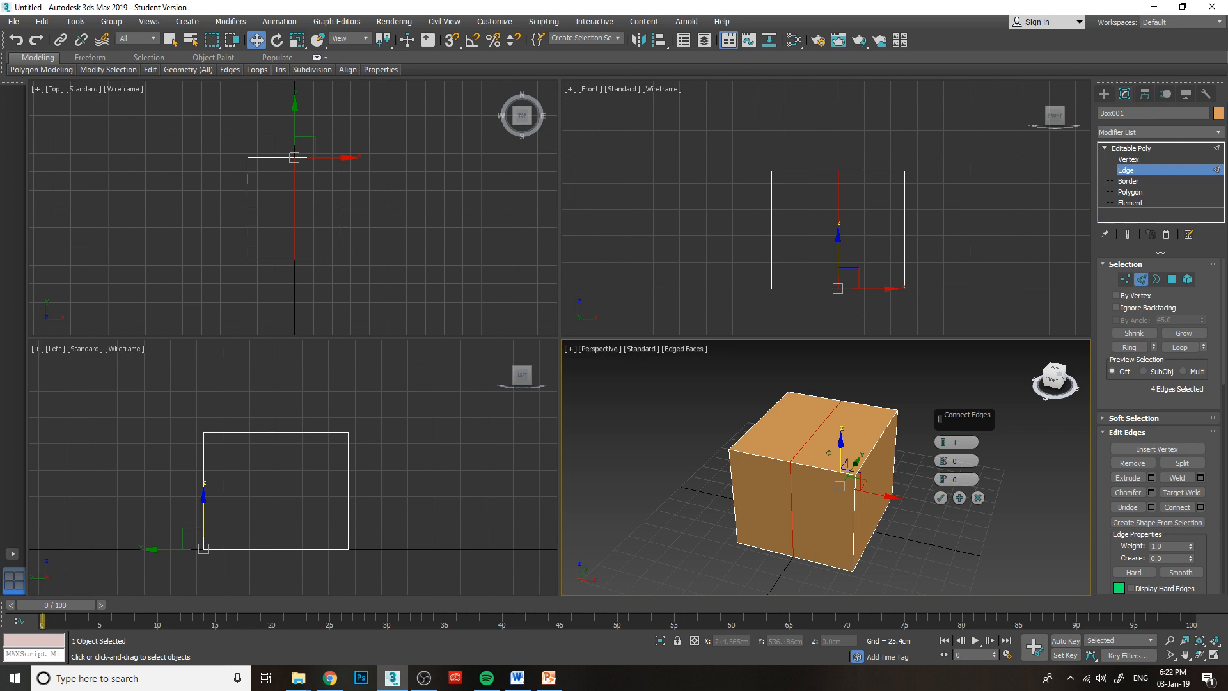
{"action": "left_click_drag", "start_coordinate": [944, 442], "coordinate": [944, 435]}
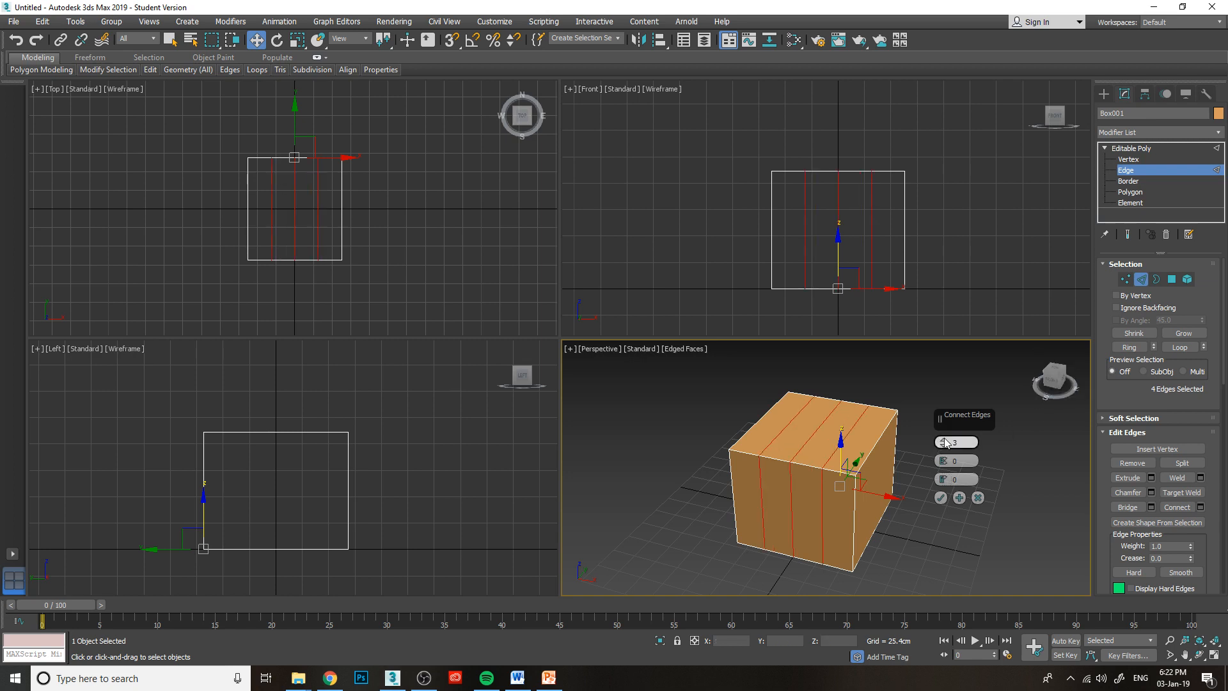
{"action": "left_click", "coordinate": [942, 499]}
{"action": "left_click", "coordinate": [953, 300]}
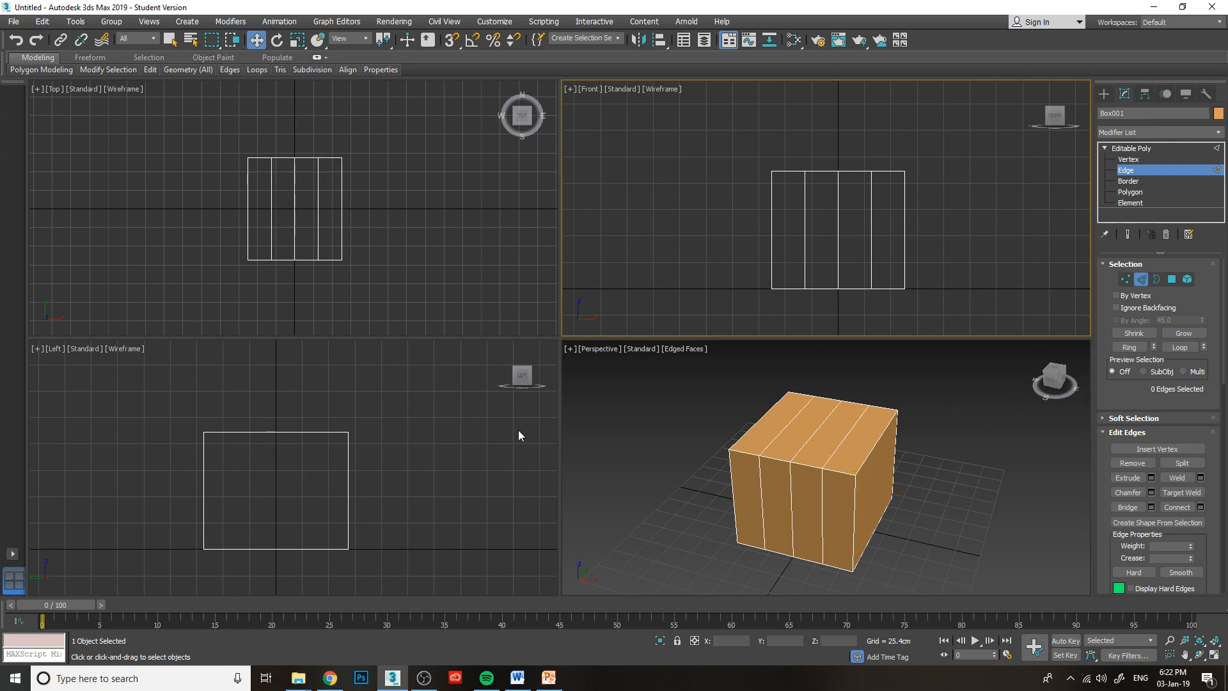
Select all ten front-to-back edges of the box, connect them with 3 segments, and switch to Polygon level.
{"action": "left_click_drag", "start_coordinate": [241, 393], "coordinate": [333, 606]}
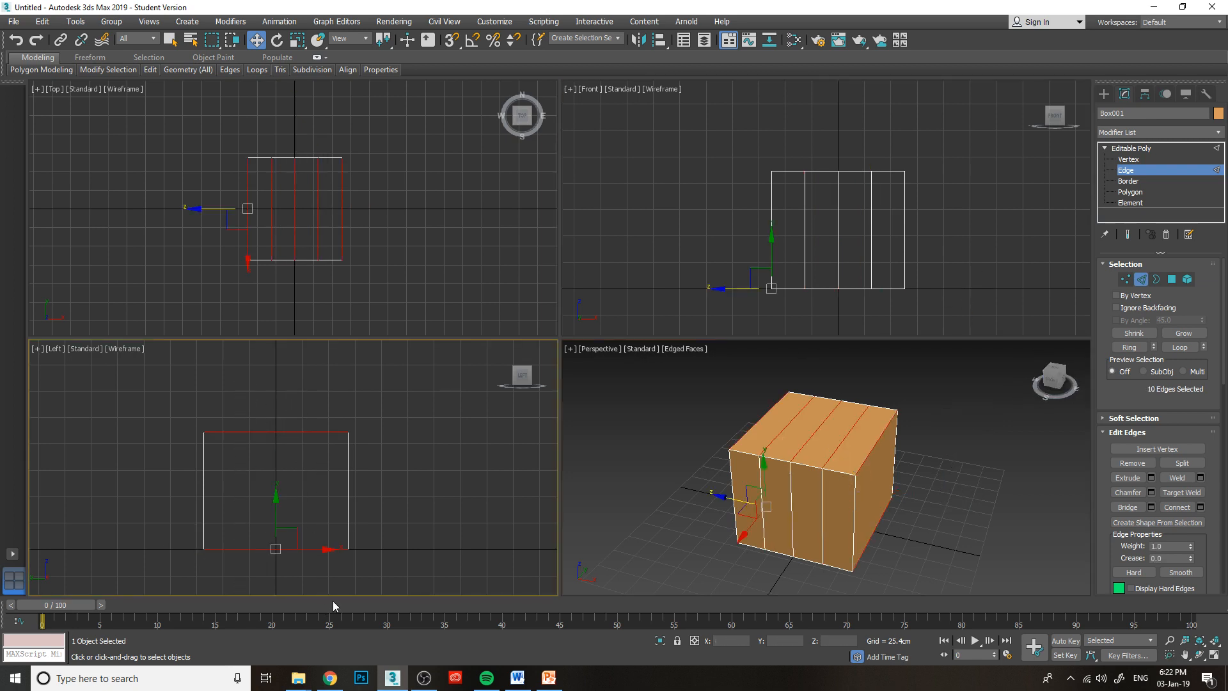
{"action": "left_click", "coordinate": [1201, 506]}
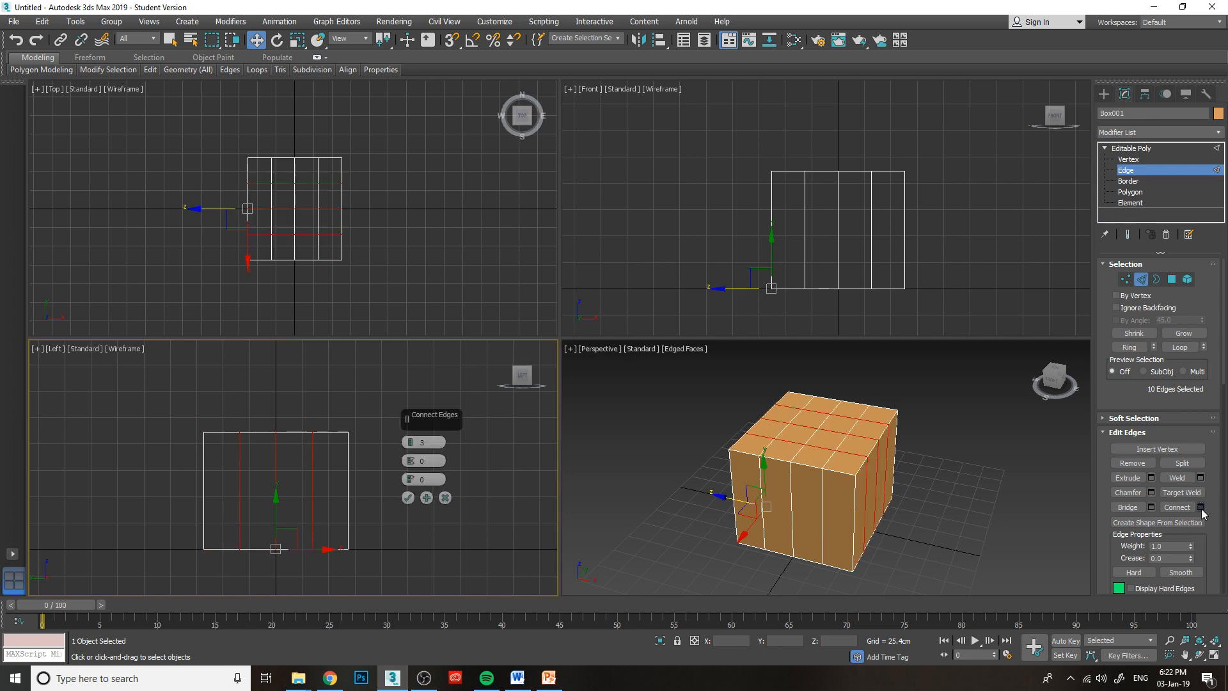
{"action": "left_click_drag", "start_coordinate": [1061, 378], "coordinate": [1036, 382]}
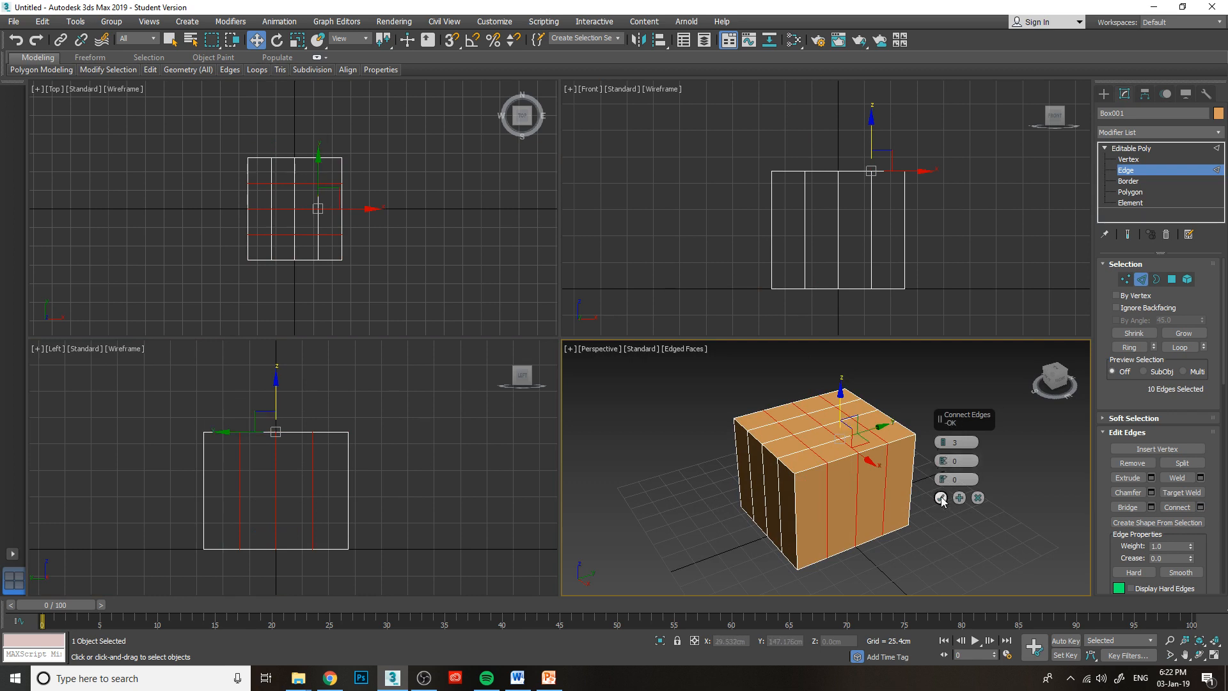
{"action": "left_click", "coordinate": [945, 445]}
{"action": "left_click", "coordinate": [942, 446]}
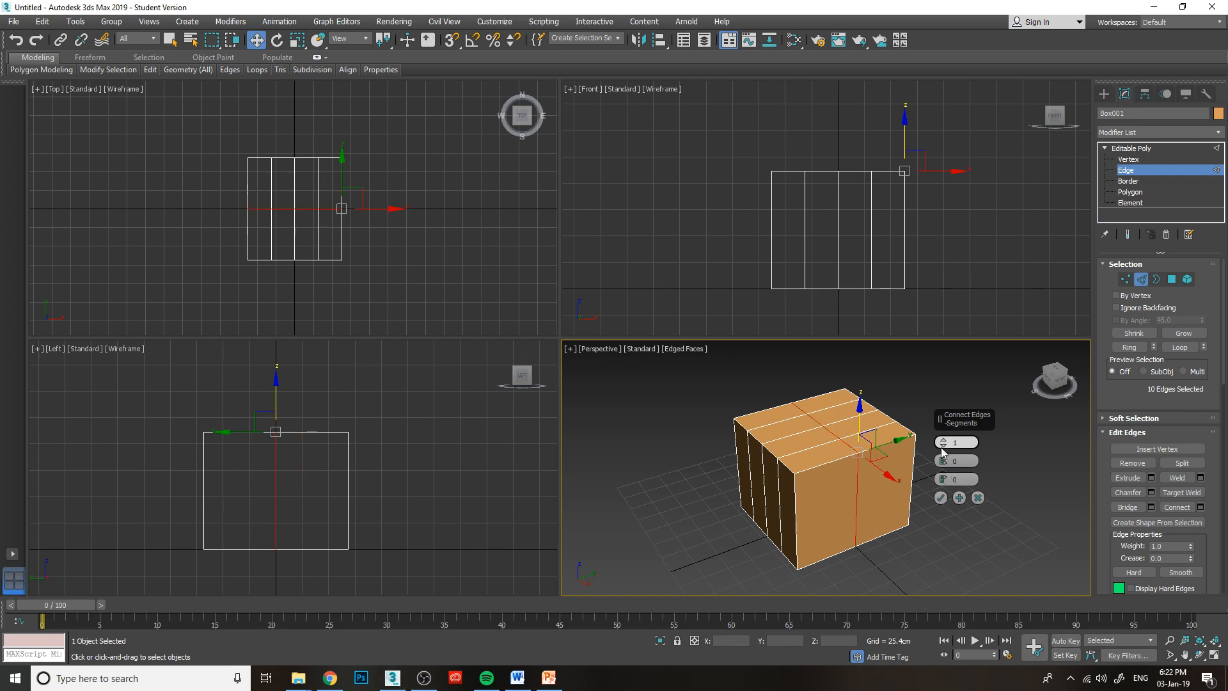
{"action": "left_click", "coordinate": [945, 442]}
{"action": "left_click", "coordinate": [944, 442]}
{"action": "left_click", "coordinate": [945, 442]}
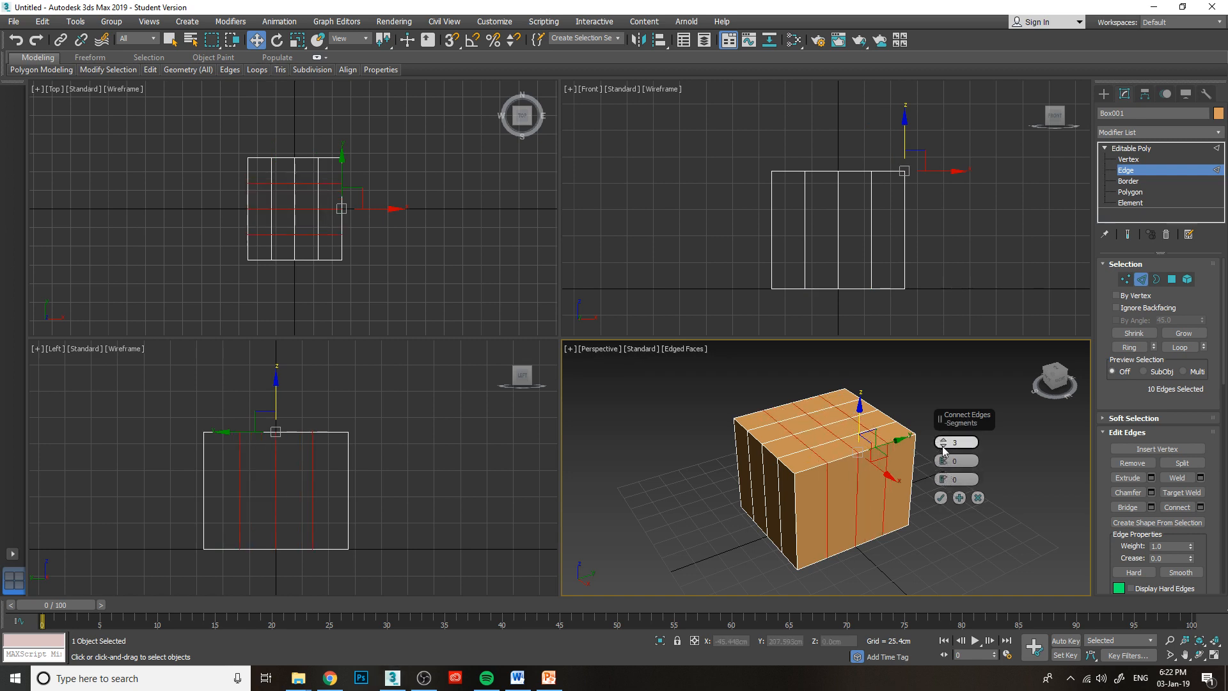
{"action": "left_click", "coordinate": [940, 498]}
{"action": "left_click", "coordinate": [960, 508]}
{"action": "mouse_move", "coordinate": [1055, 372]}
{"action": "left_mouse_down"}
{"action": "mouse_move", "coordinate": [1076, 387]}
{"action": "mouse_move", "coordinate": [1069, 336]}
{"action": "mouse_move", "coordinate": [1066, 388]}
{"action": "mouse_move", "coordinate": [1076, 372]}
{"action": "left_mouse_up"}
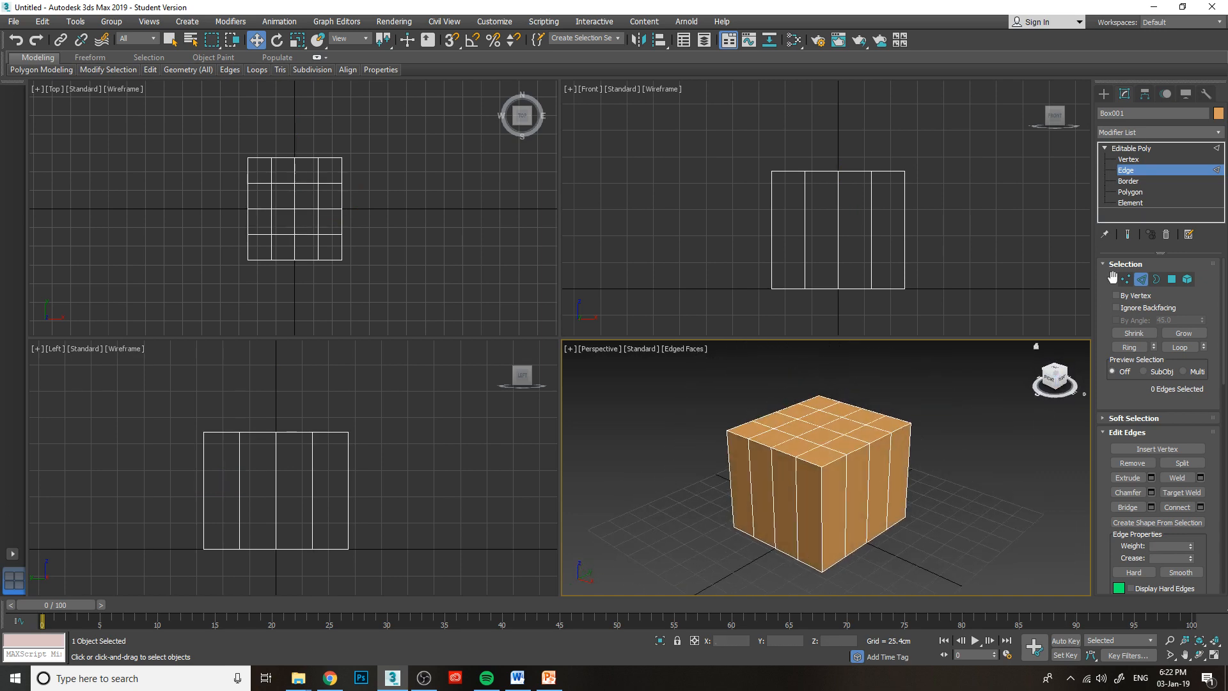
{"action": "left_click", "coordinate": [1131, 192]}
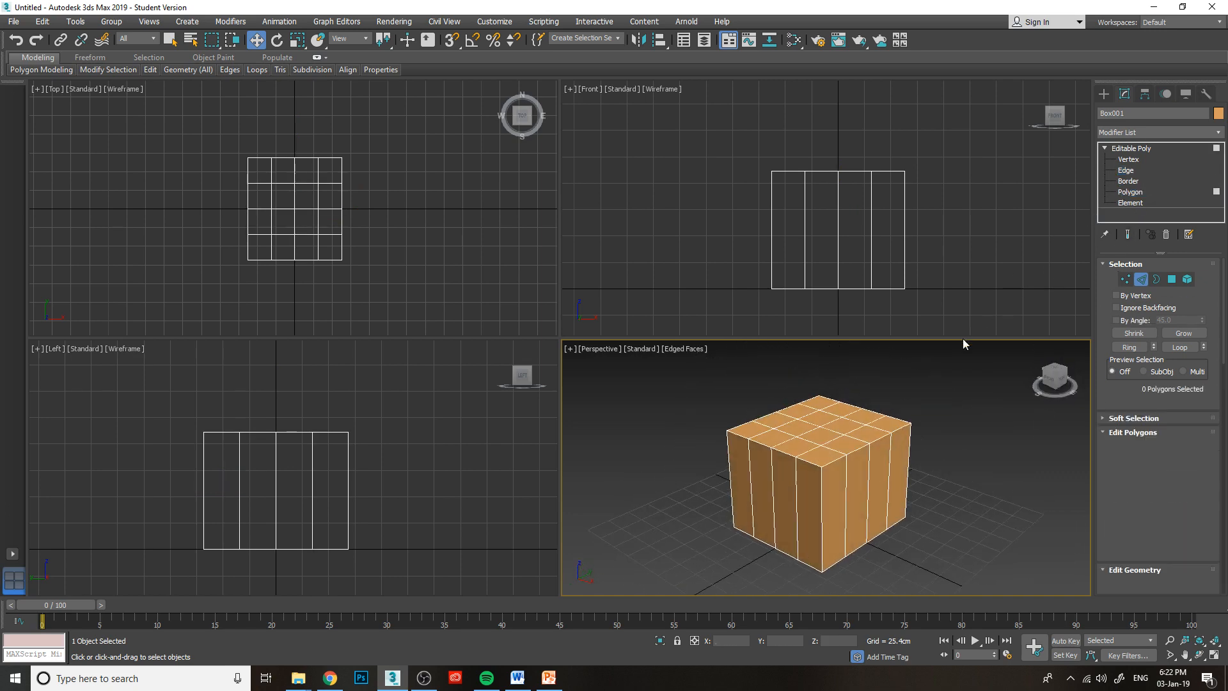
Try raising the four central polygons of the top face to Z 136.913 cm, and undo the move.
{"action": "left_click", "coordinate": [828, 430]}
{"action": "left_click", "coordinate": [843, 422], "text": "ctrl"}
{"action": "left_click", "coordinate": [799, 428], "text": "ctrl"}
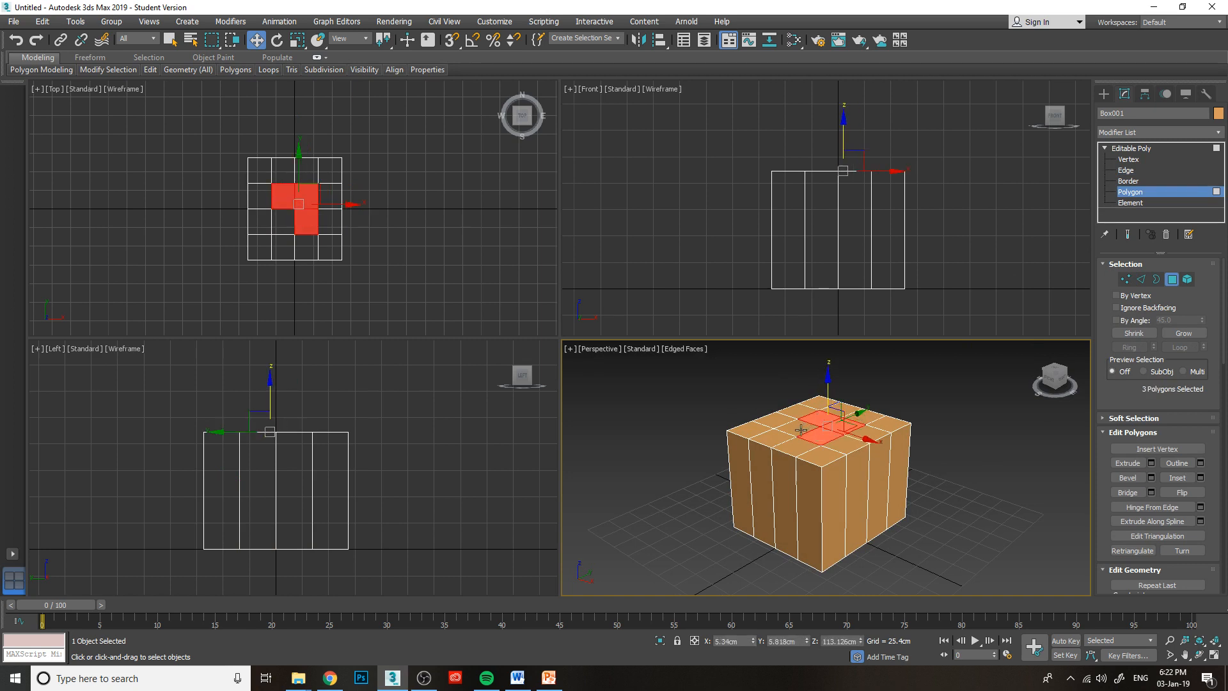
{"action": "left_click", "coordinate": [821, 411], "text": "ctrl"}
{"action": "left_click_drag", "start_coordinate": [820, 402], "coordinate": [821, 375]}
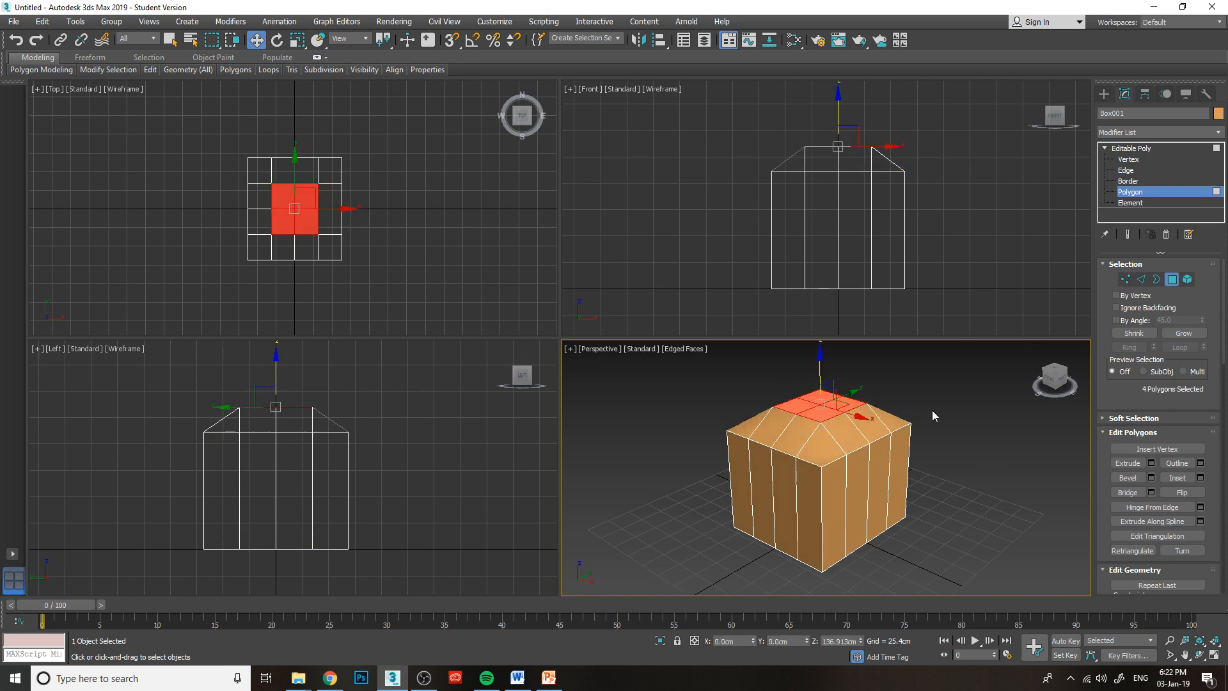
{"action": "left_click_drag", "start_coordinate": [1047, 382], "coordinate": [1072, 375]}
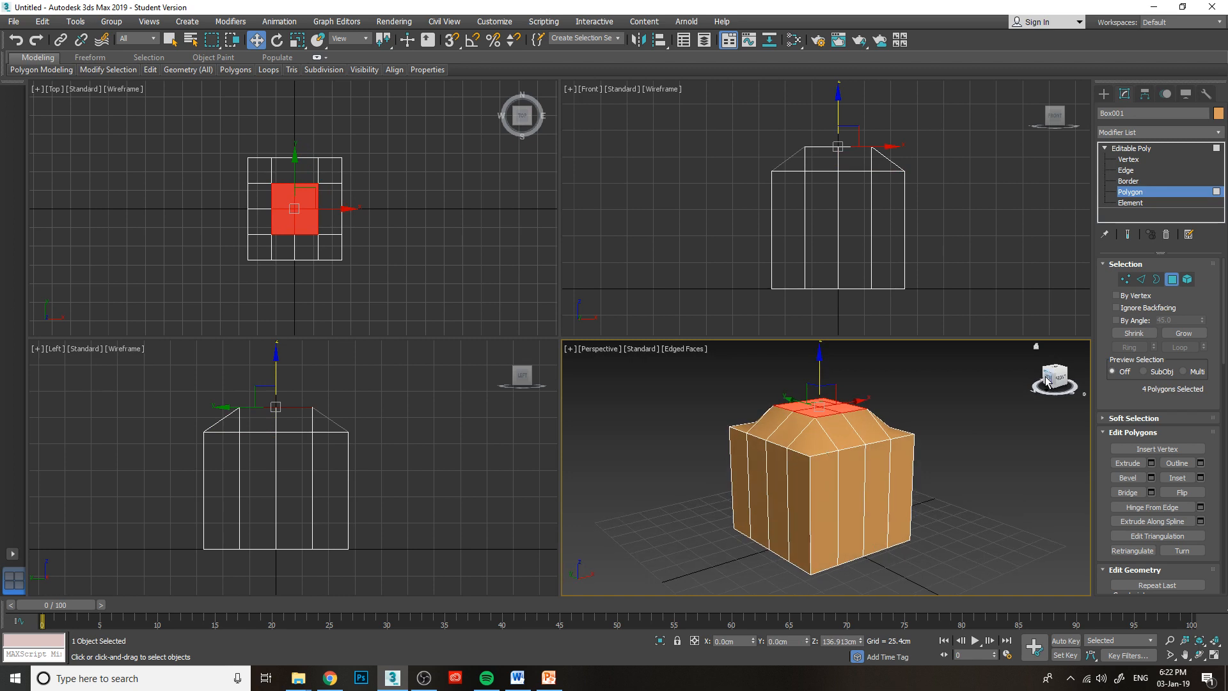
{"action": "key", "text": "ctrl+z"}
{"action": "left_click", "coordinate": [970, 418]}
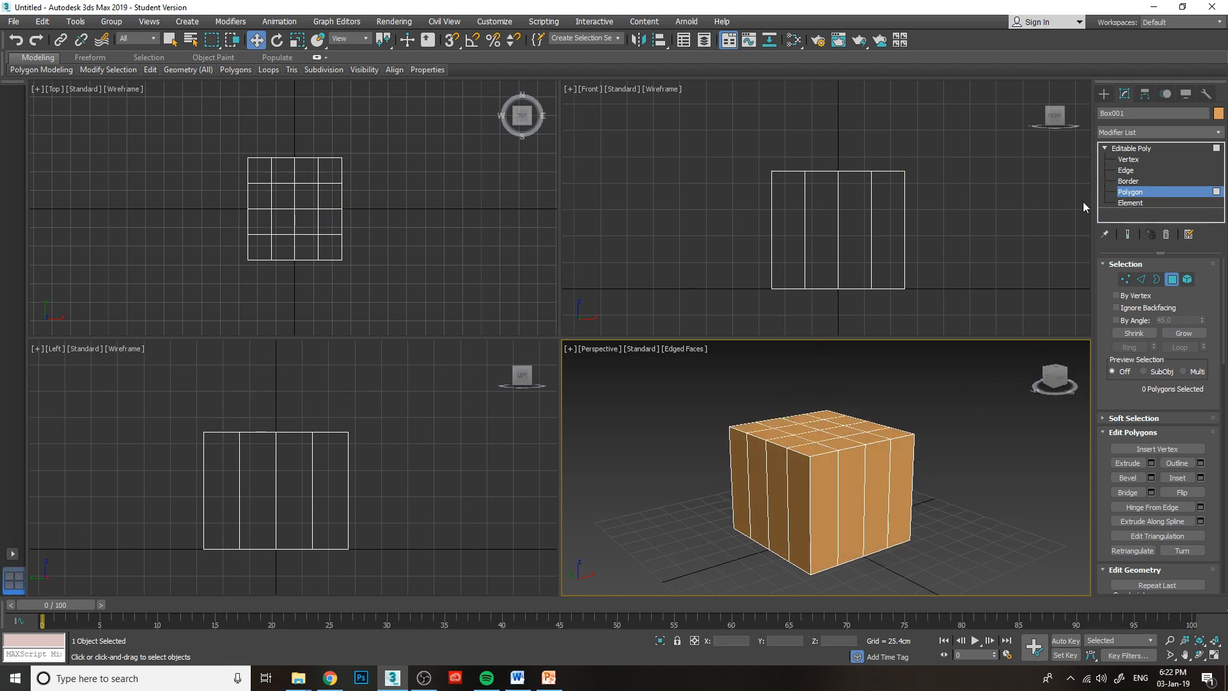
Switch to Edge level, connect the box's sixteen vertical edges with 3 segments, and clear the edge selection.
{"action": "left_click_drag", "start_coordinate": [953, 216], "coordinate": [614, 216]}
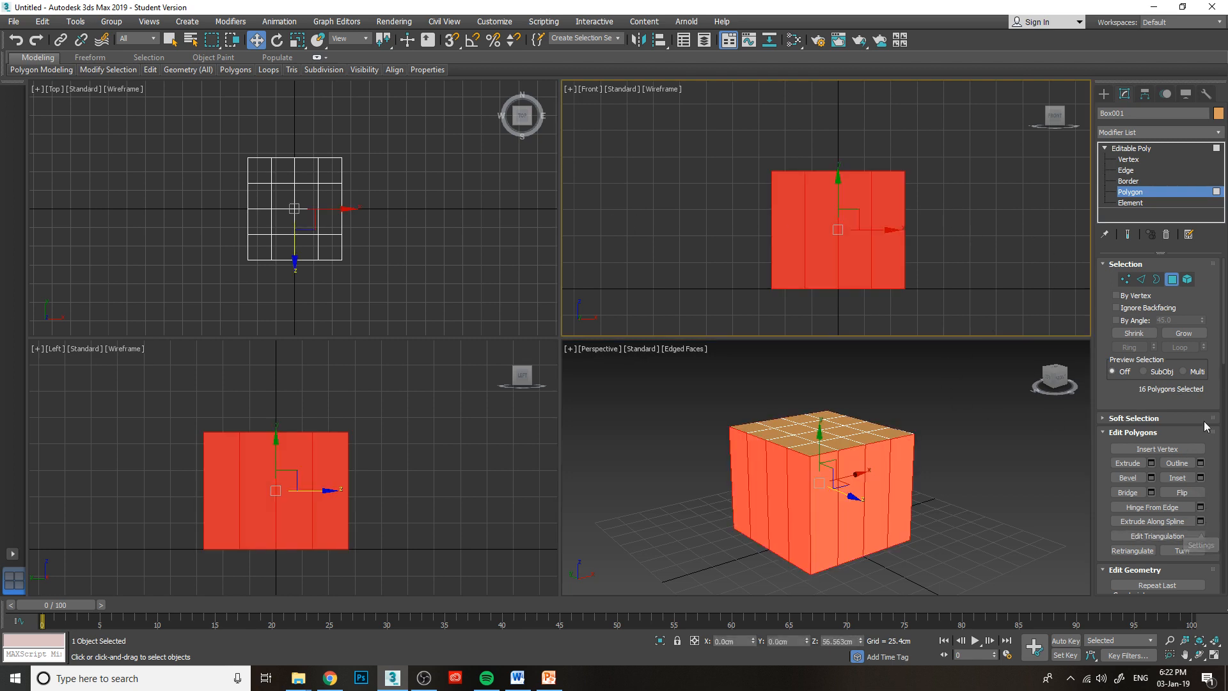
{"action": "left_click", "coordinate": [1134, 171]}
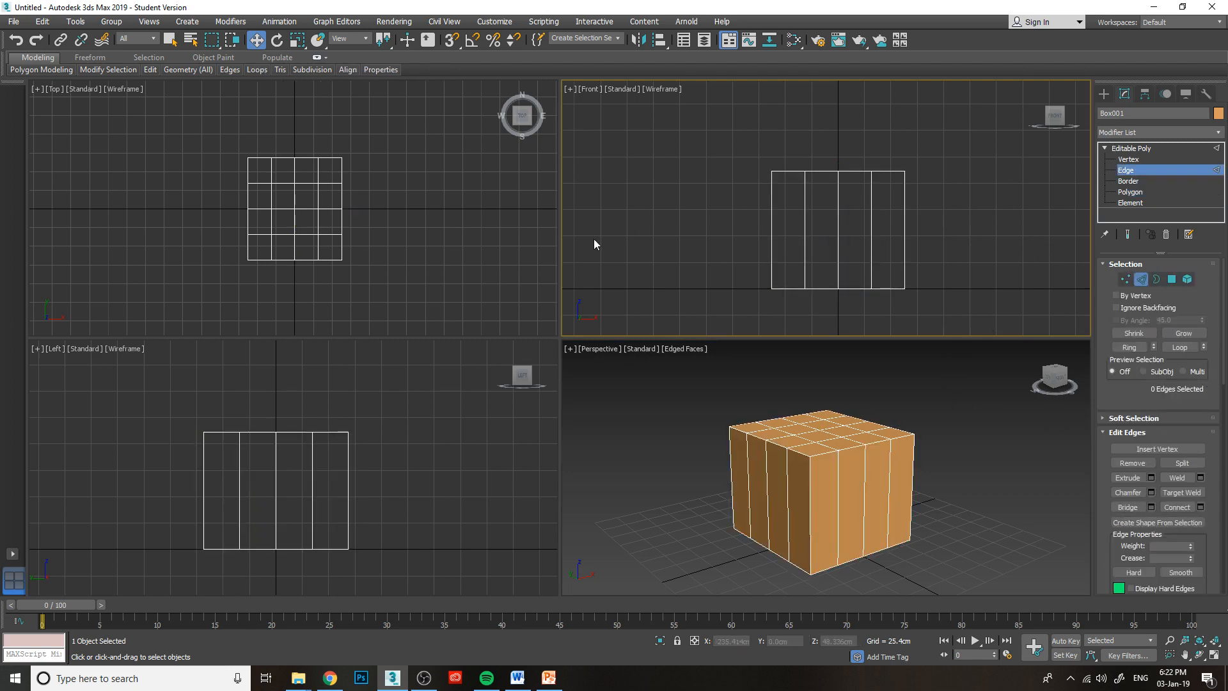
{"action": "left_click_drag", "start_coordinate": [1037, 235], "coordinate": [1036, 235]}
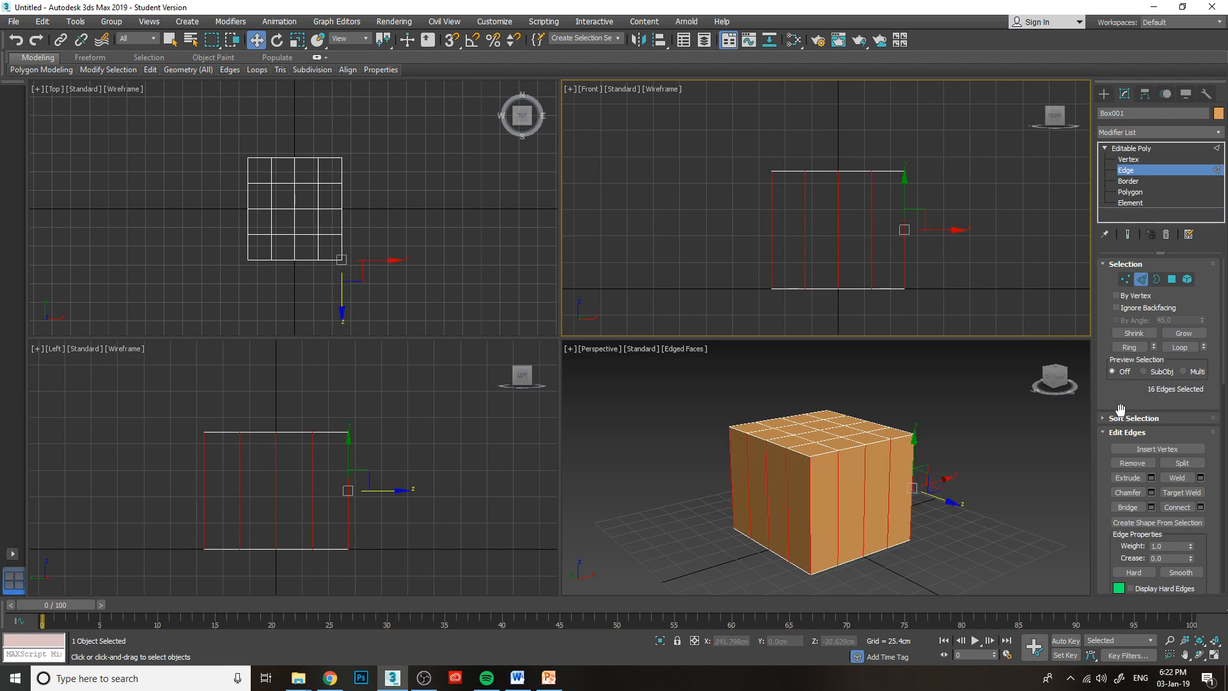
{"action": "left_click", "coordinate": [1200, 507]}
{"action": "left_click", "coordinate": [941, 238]}
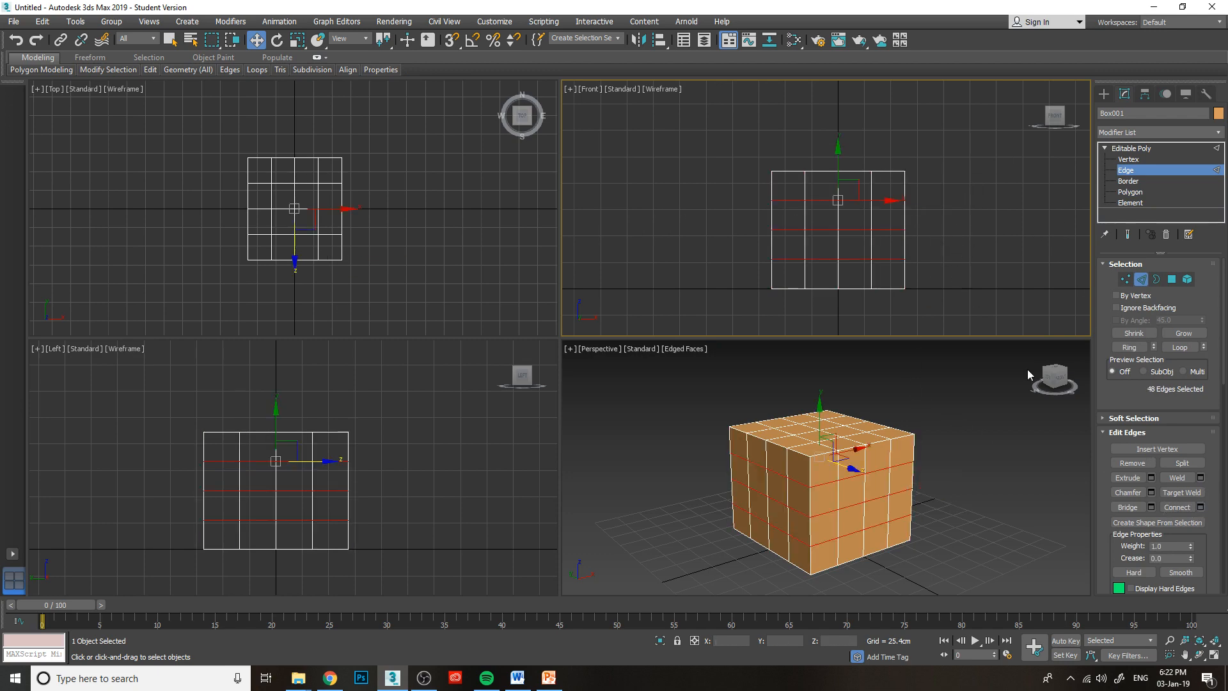
{"action": "left_click_drag", "start_coordinate": [1046, 378], "coordinate": [998, 362]}
{"action": "left_click", "coordinate": [1003, 305]}
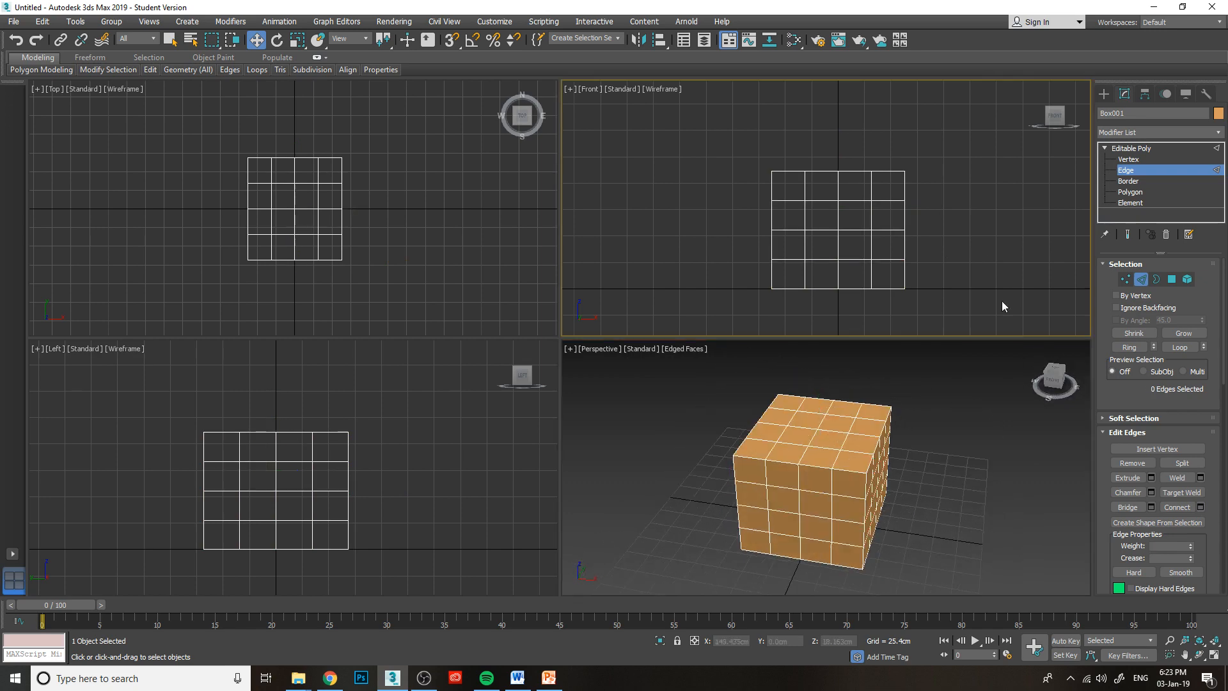
Switch to Polygon level and select the top-face polygon on the box's right side, second from the front.
{"action": "left_click", "coordinate": [1134, 192]}
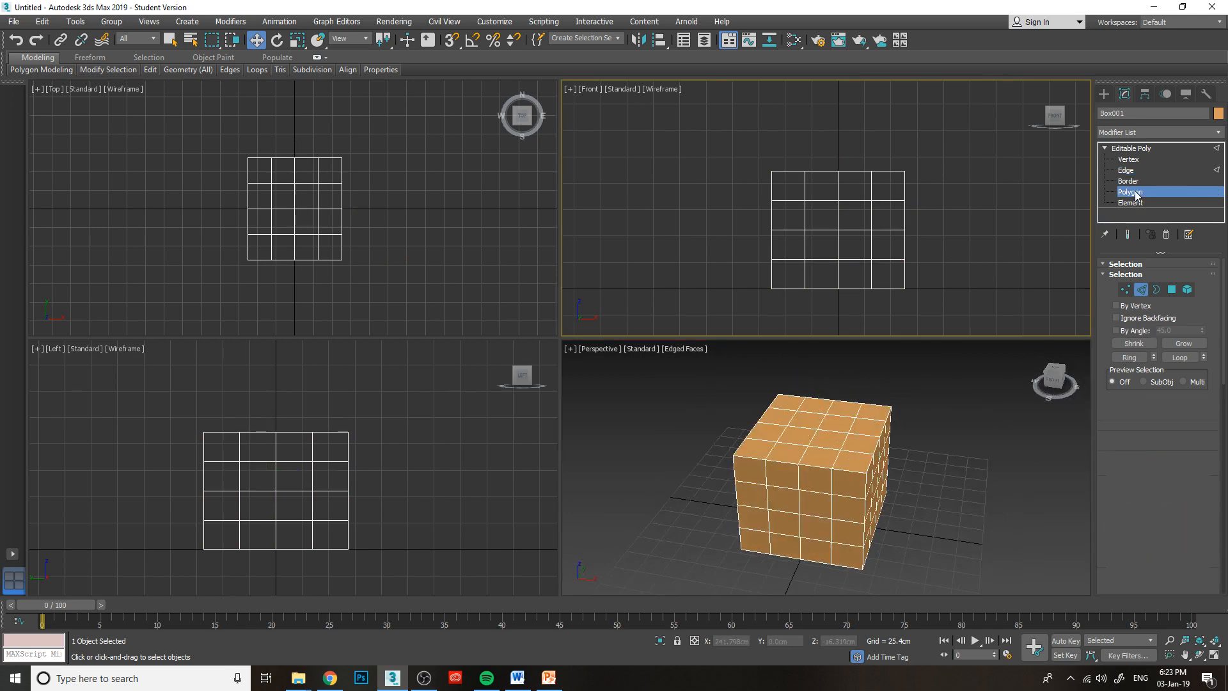
{"action": "left_click", "coordinate": [905, 436]}
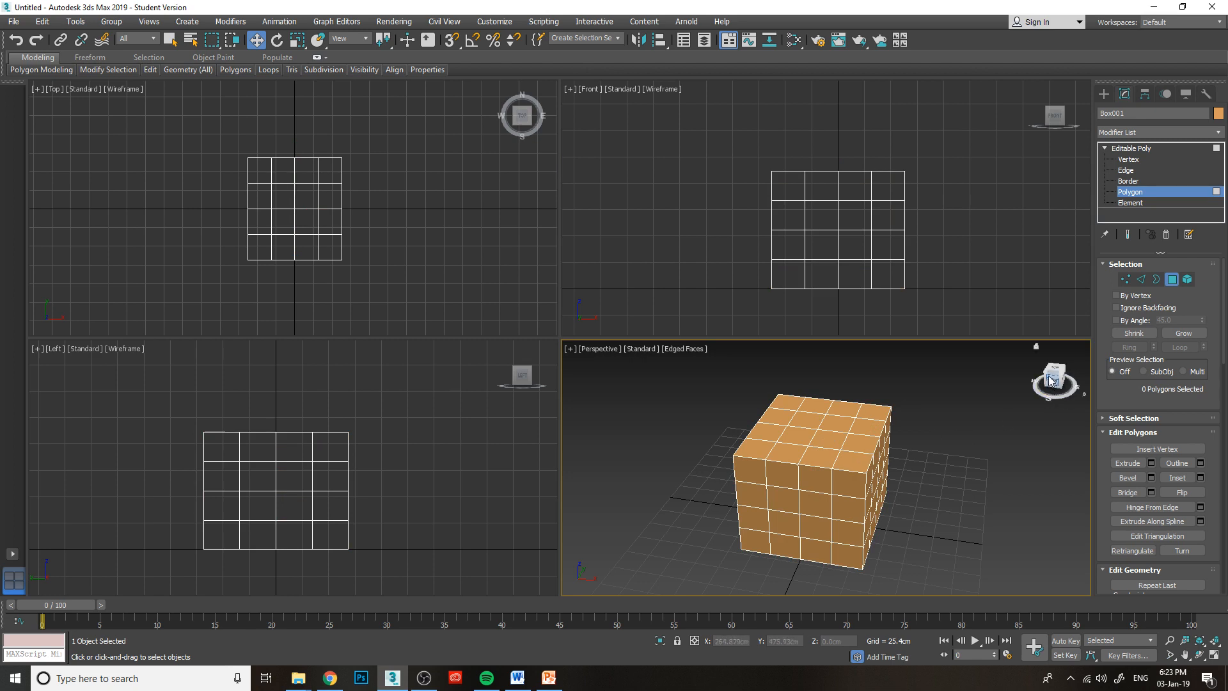
{"action": "left_click_drag", "start_coordinate": [1064, 403], "coordinate": [946, 411]}
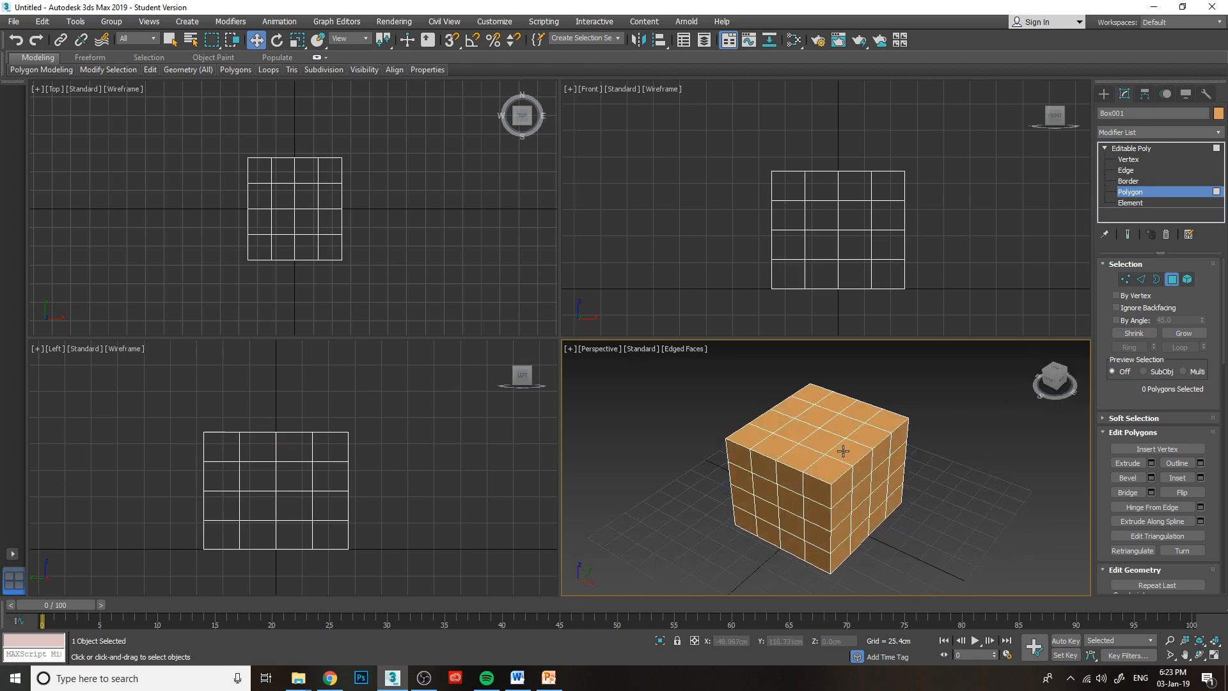
{"action": "scroll", "coordinate": [864, 450], "scroll_direction": "up", "scroll_amount": 2}
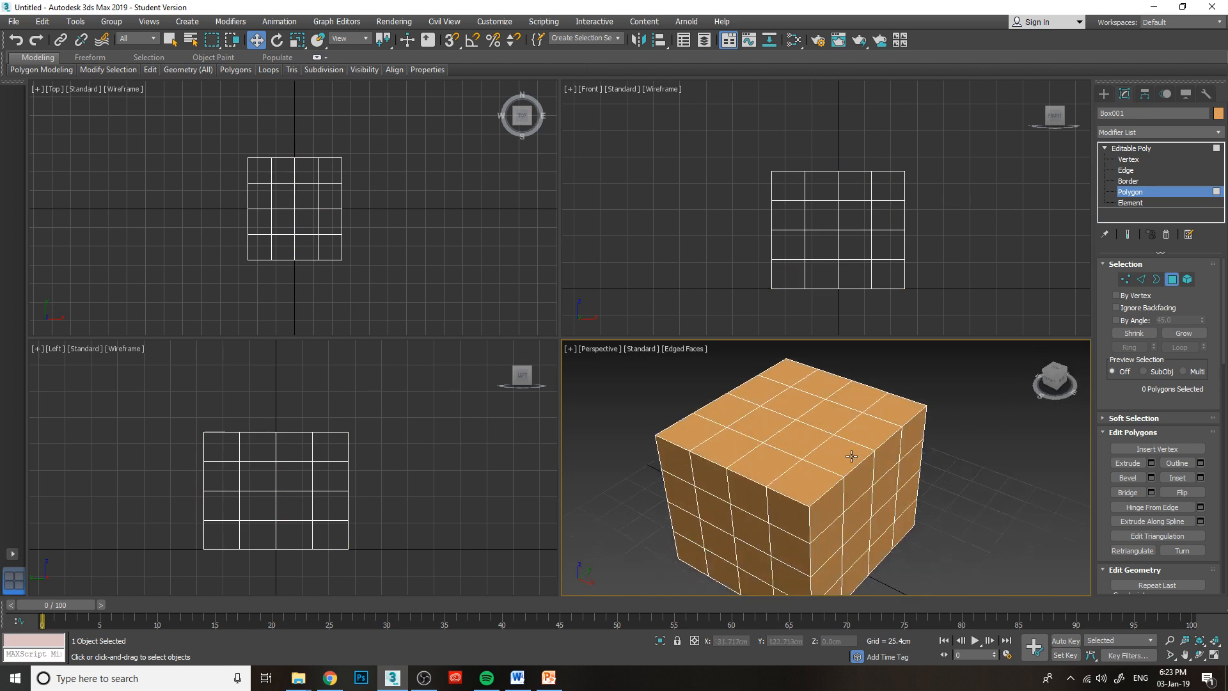
{"action": "left_click", "coordinate": [851, 456]}
{"action": "left_click_drag", "start_coordinate": [1052, 382], "coordinate": [810, 456]}
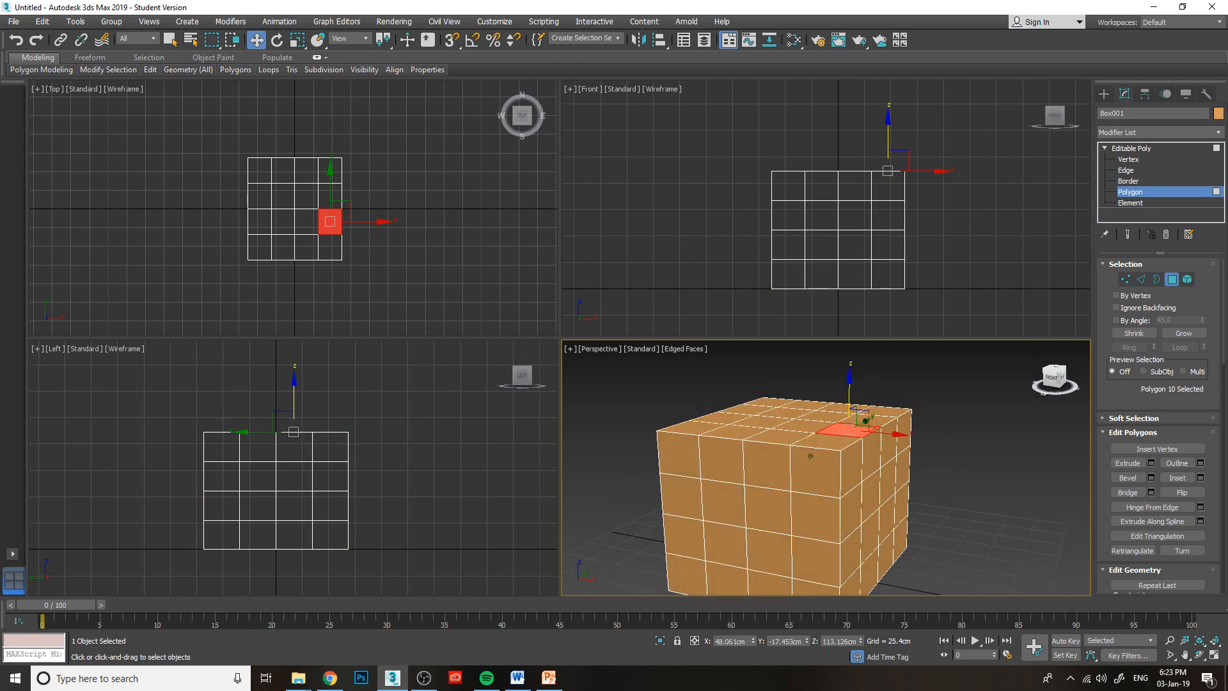
{"action": "middle_click_drag", "start_coordinate": [810, 456], "coordinate": [810, 466], "text": "alt"}
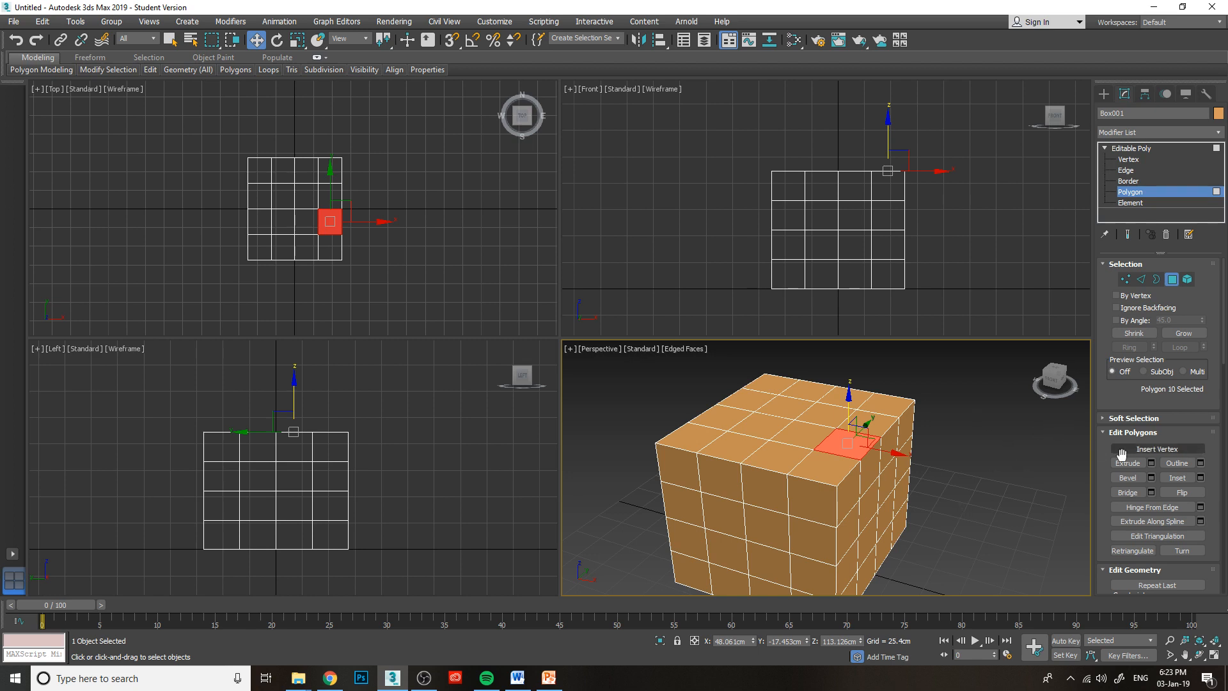
Start Hinge From Edge on the selected polygon at angle 30 with 1 segment, hinging it from its outer right edge.
{"action": "left_click", "coordinate": [1200, 507]}
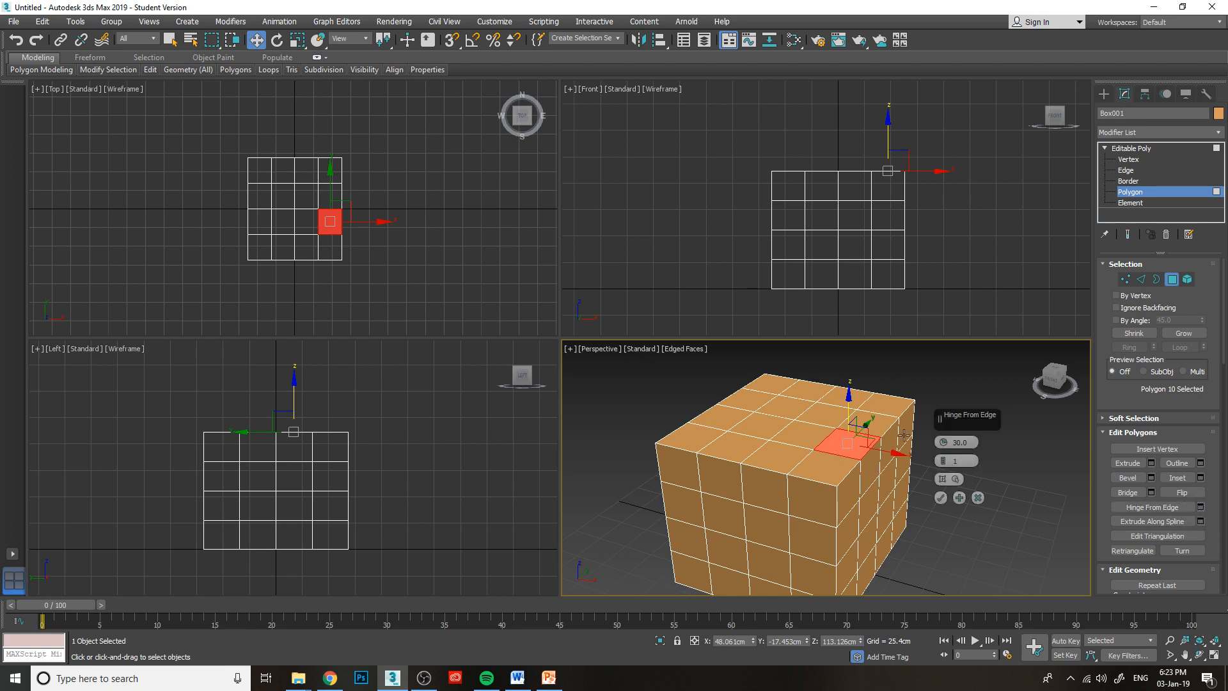
{"action": "left_click", "coordinate": [954, 478]}
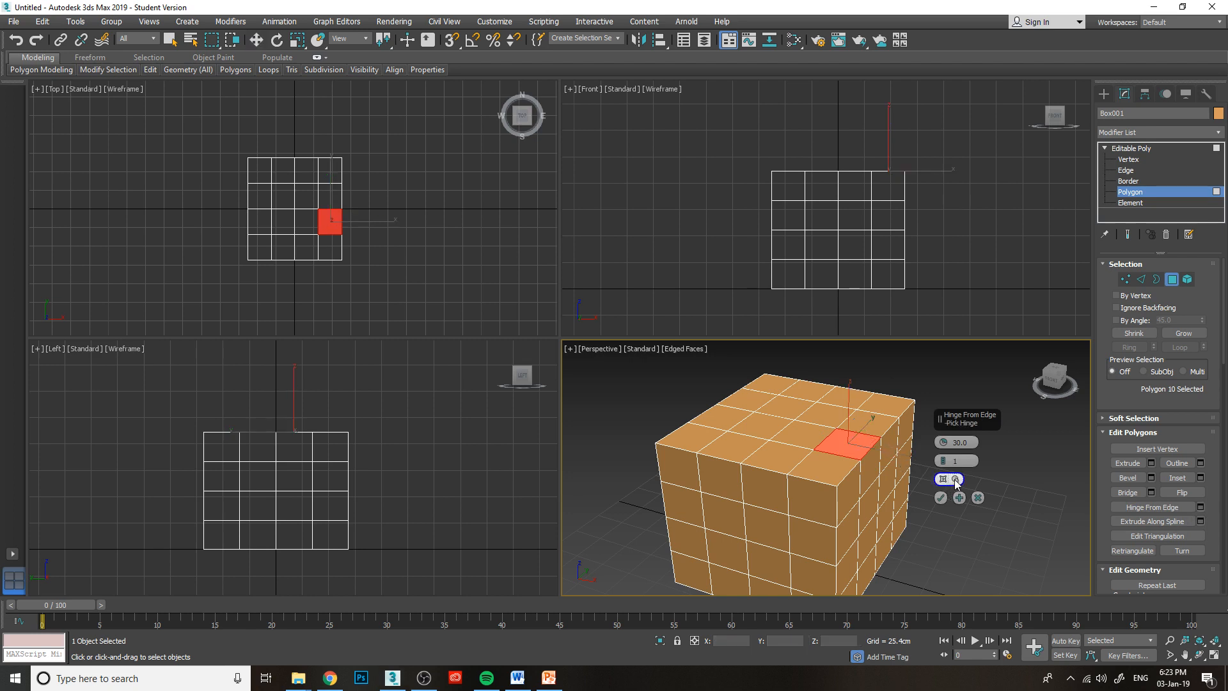
{"action": "left_click", "coordinate": [868, 448]}
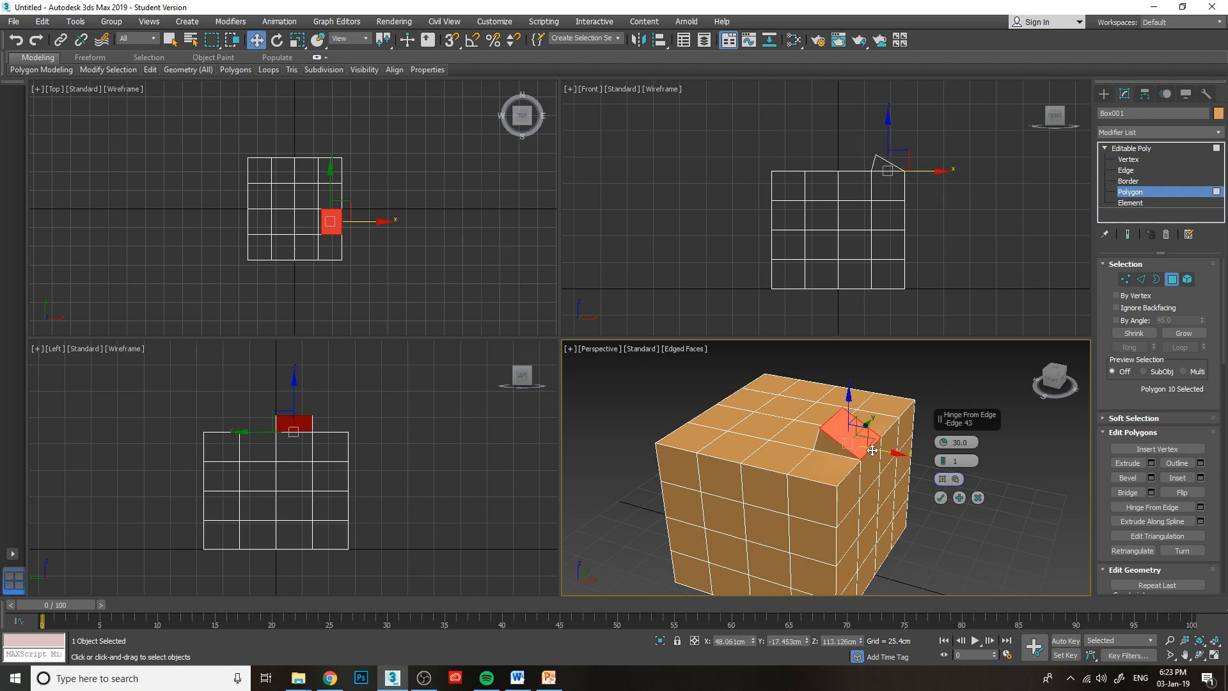
Try hinging the top face's front-right corner polygon, pick a different hinge edge, and reselect the polygon behind it.
{"action": "left_click", "coordinate": [944, 480]}
{"action": "left_click", "coordinate": [830, 457]}
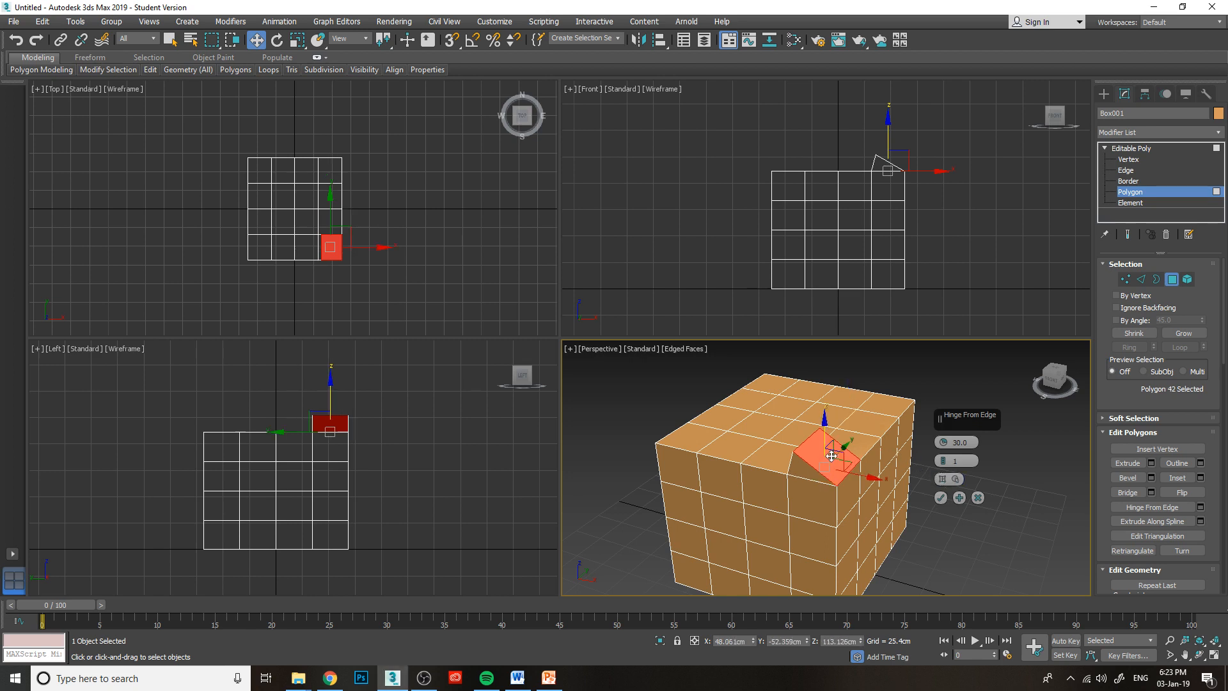
{"action": "scroll", "coordinate": [850, 448], "scroll_direction": "up", "scroll_amount": 2}
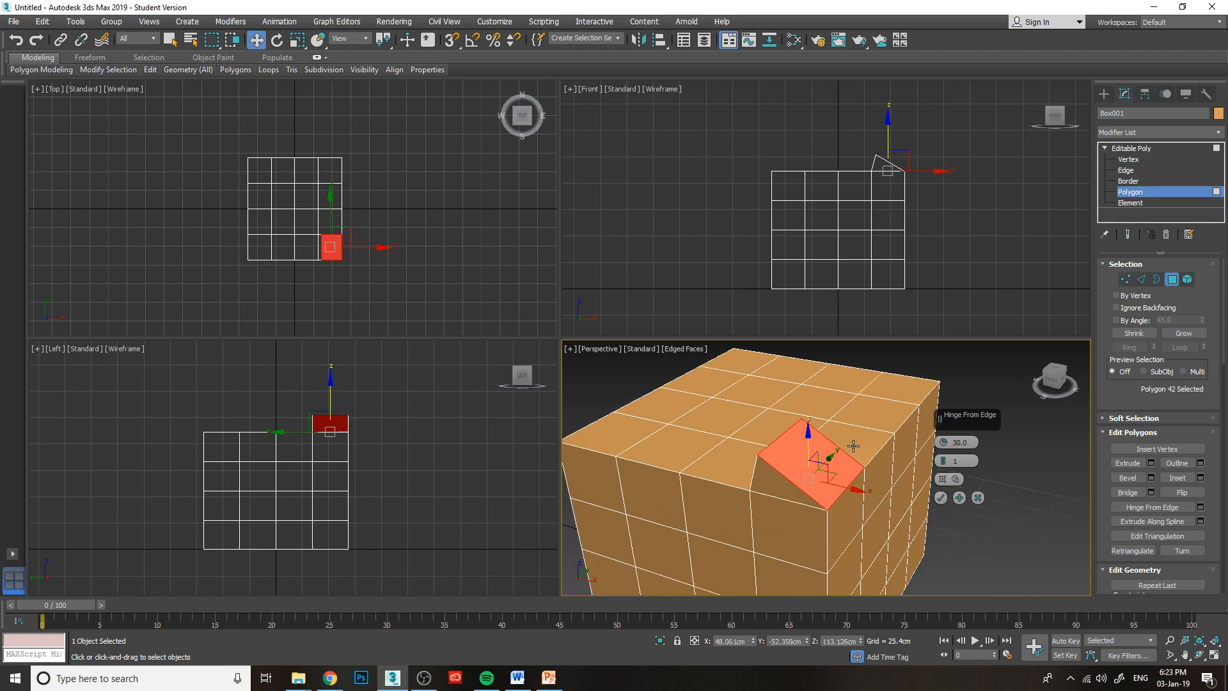
{"action": "left_click", "coordinate": [944, 479]}
{"action": "left_click", "coordinate": [778, 440]}
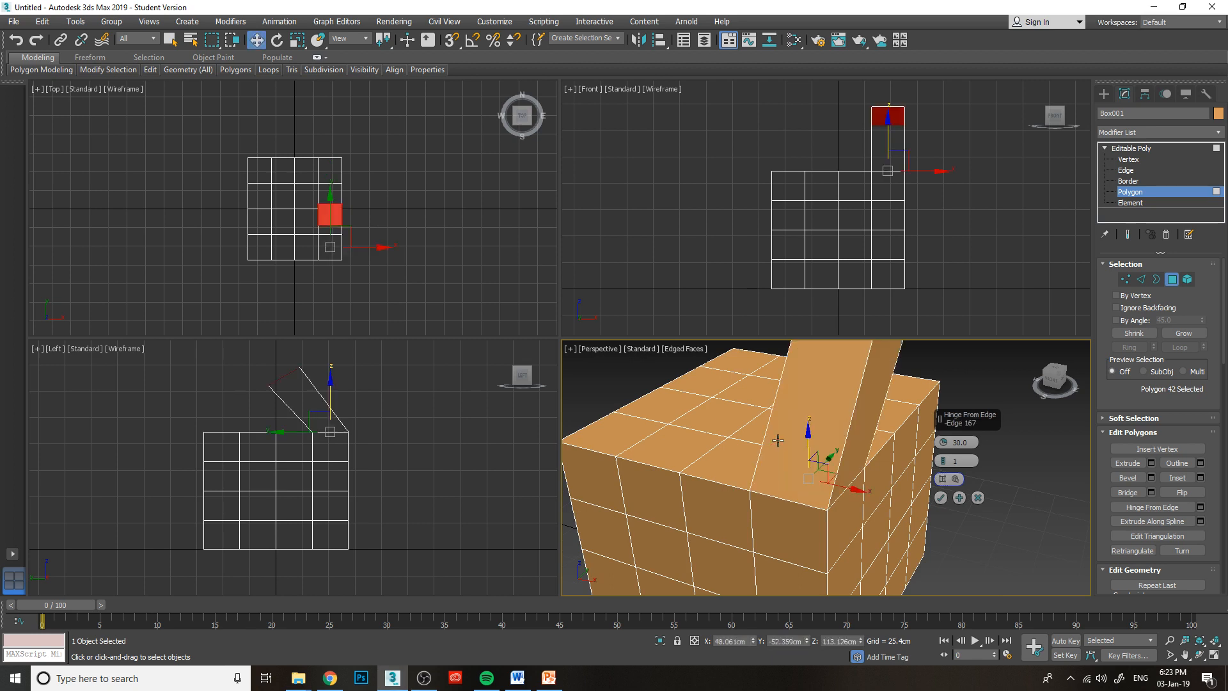
{"action": "middle_click_drag", "start_coordinate": [778, 440], "coordinate": [845, 533], "text": "alt"}
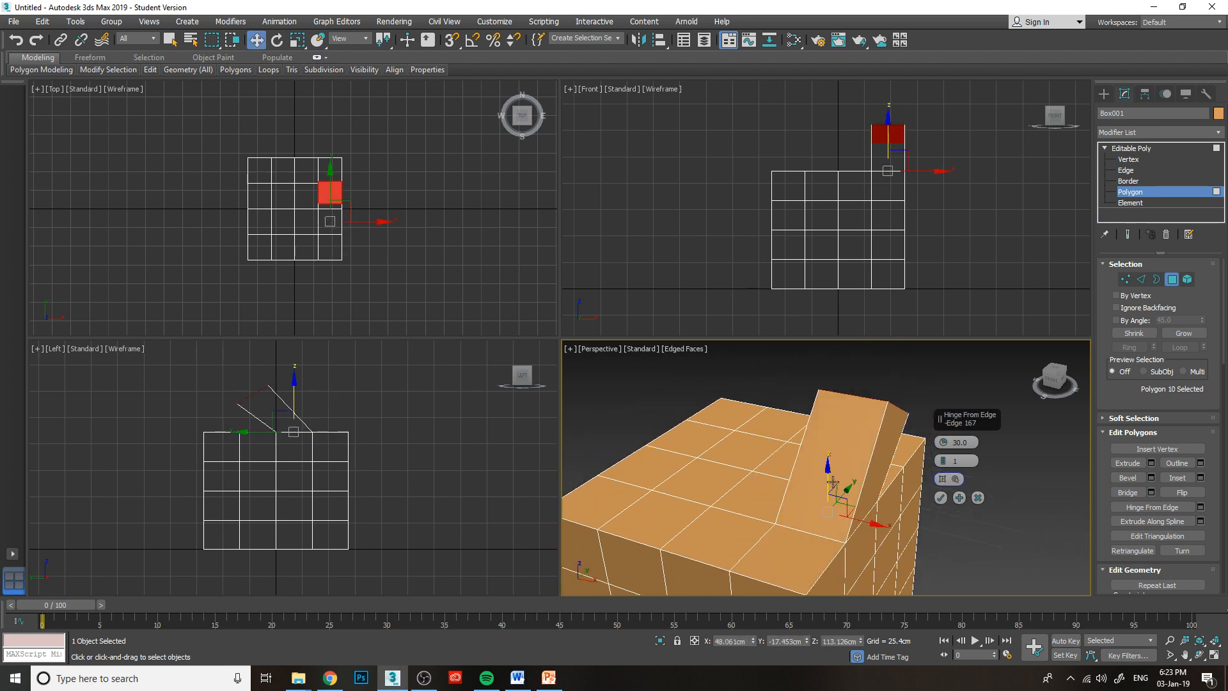
Clear the selection, set the hinge back to the outer right edge, and reselect the second polygon from the front.
{"action": "key", "text": "ctrl+d"}
{"action": "left_click", "coordinate": [944, 482]}
{"action": "left_click", "coordinate": [862, 521]}
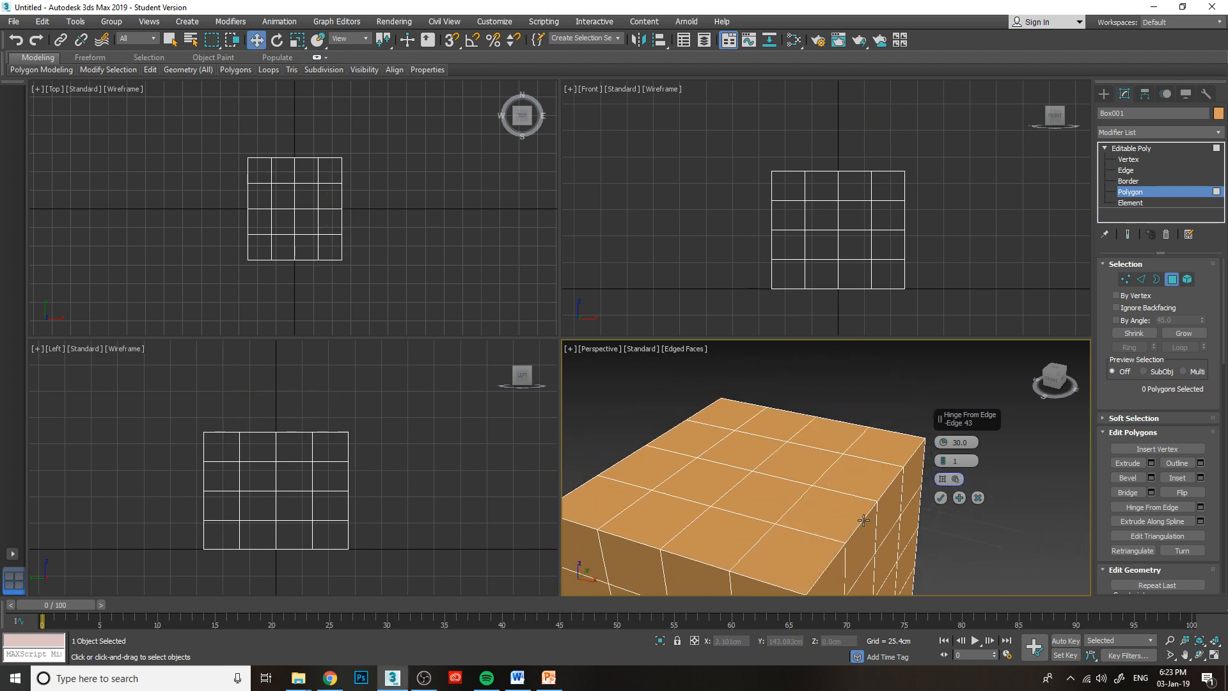
{"action": "left_click", "coordinate": [858, 519]}
{"action": "middle_click_drag", "start_coordinate": [867, 519], "coordinate": [832, 486], "text": "alt"}
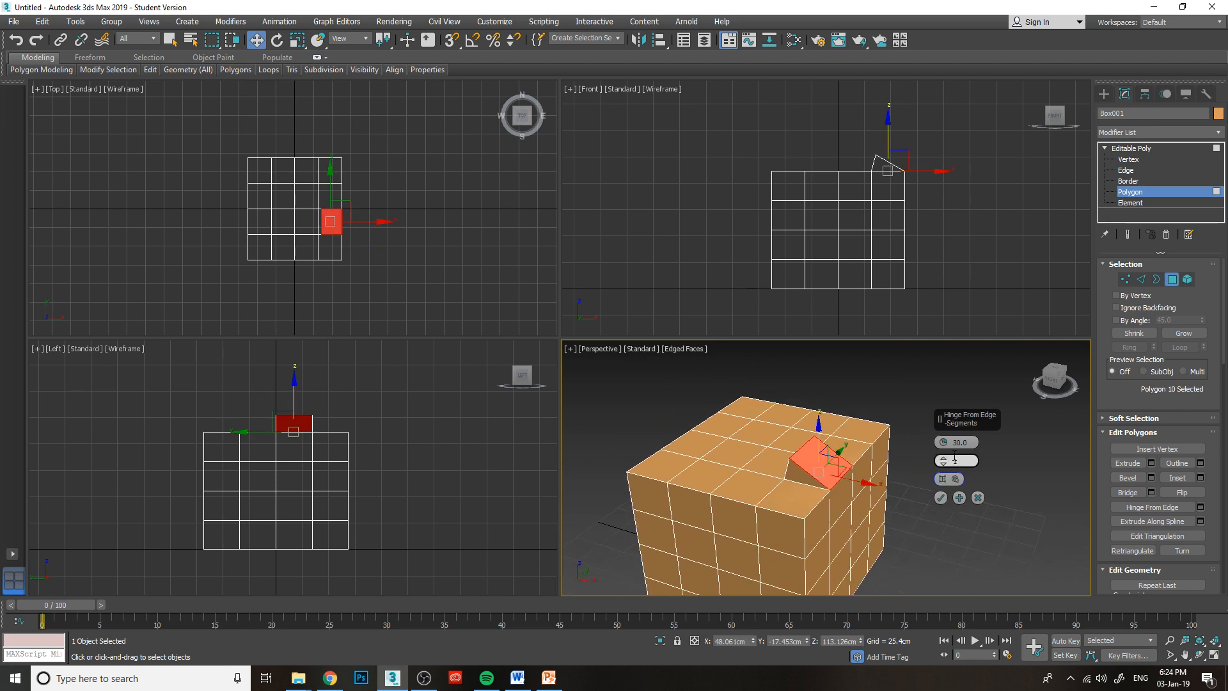
Set the hinge angle to 91 and its segments to 3, with the same top-face polygon selected.
{"action": "left_click_drag", "start_coordinate": [943, 444], "coordinate": [961, 368]}
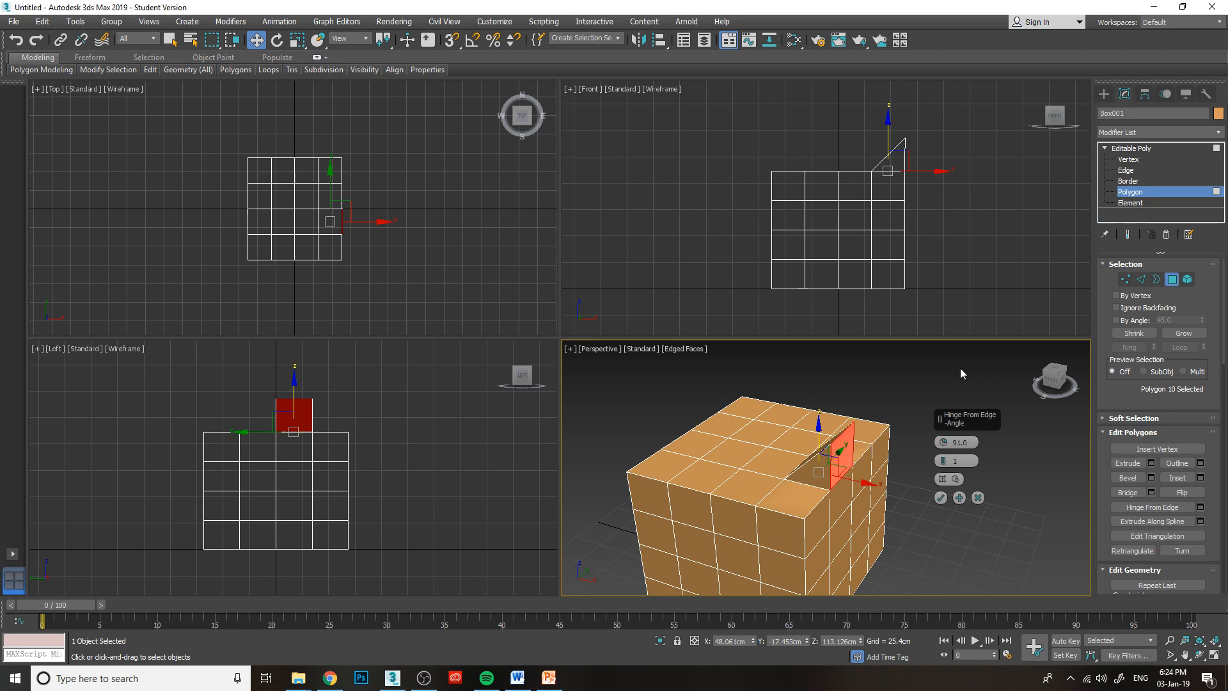
{"action": "left_click", "coordinate": [943, 458]}
{"action": "left_click", "coordinate": [943, 458]}
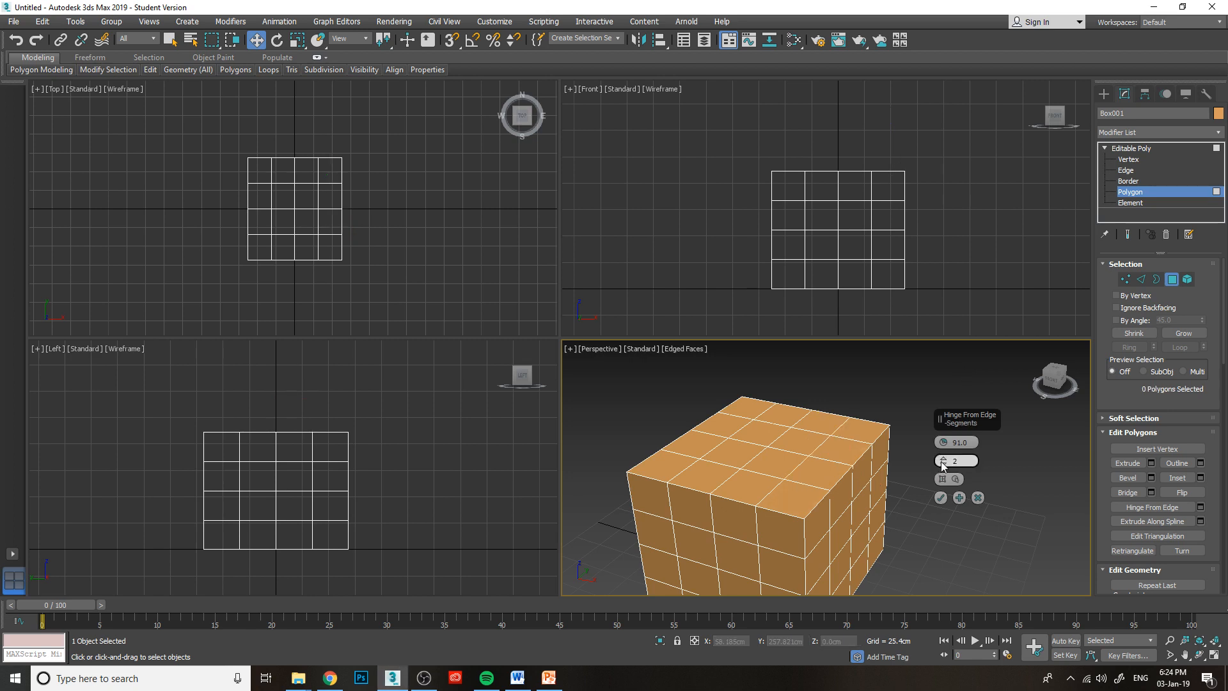
{"action": "left_click", "coordinate": [861, 473]}
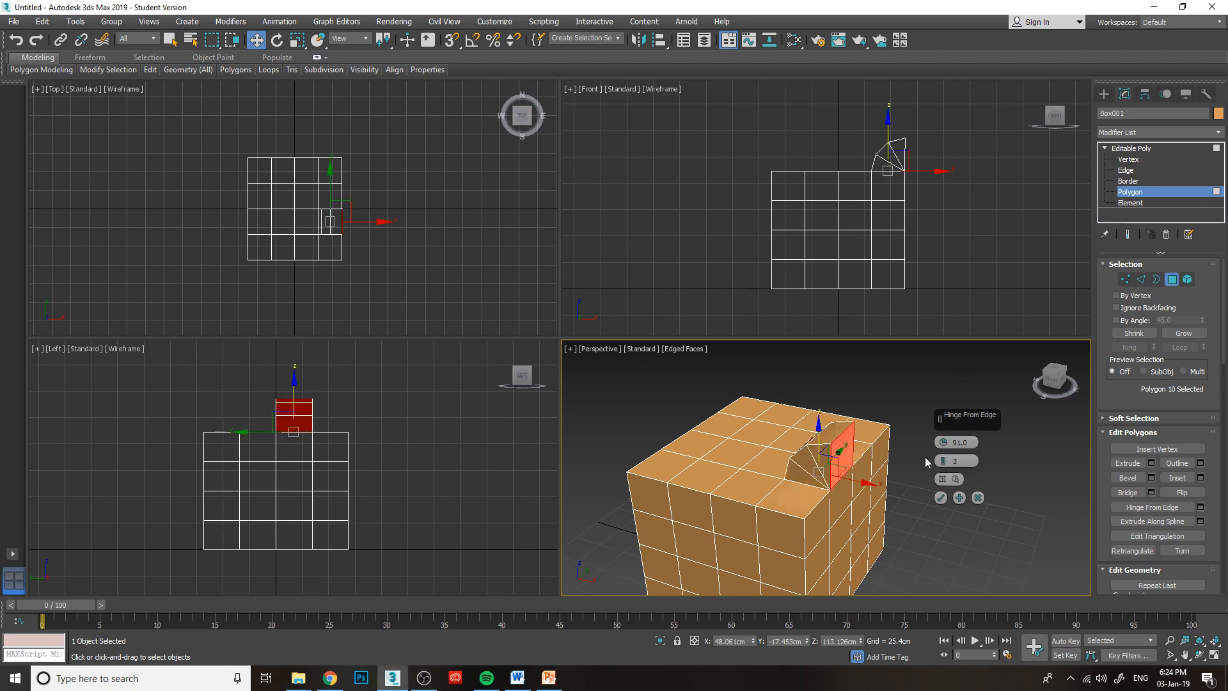
Confirm the Hinge From Edge operation, clear the polygon selection, and view the hinged shape from different angles.
{"action": "mouse_move", "coordinate": [1054, 378]}
{"action": "left_mouse_down"}
{"action": "mouse_move", "coordinate": [1063, 362]}
{"action": "mouse_move", "coordinate": [1070, 376]}
{"action": "mouse_move", "coordinate": [1031, 379]}
{"action": "left_mouse_up"}
{"action": "middle_click_drag", "start_coordinate": [736, 456], "coordinate": [784, 482], "text": "alt"}
{"action": "left_click", "coordinate": [940, 498]}
{"action": "left_click_drag", "start_coordinate": [896, 446], "coordinate": [934, 463]}
{"action": "left_click", "coordinate": [1013, 369]}
{"action": "left_click_drag", "start_coordinate": [1054, 382], "coordinate": [1055, 383]}
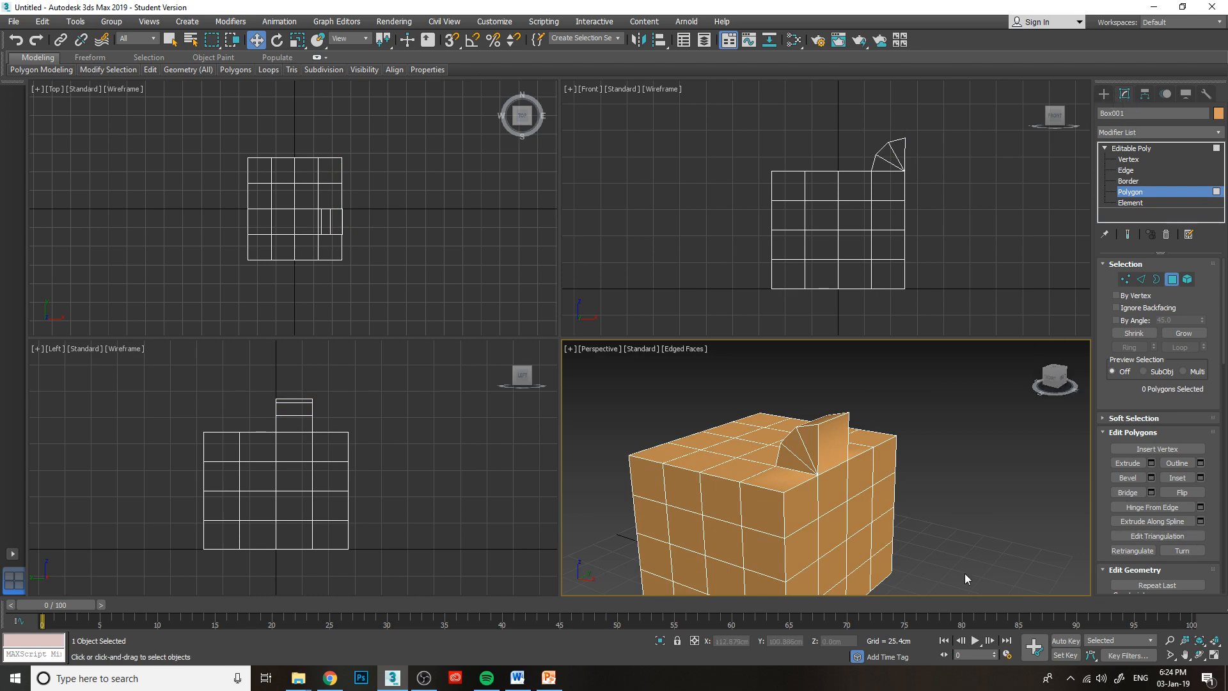
{"action": "middle_click_drag", "start_coordinate": [965, 576], "coordinate": [957, 543]}
{"action": "left_click_drag", "start_coordinate": [1058, 375], "coordinate": [1055, 386]}
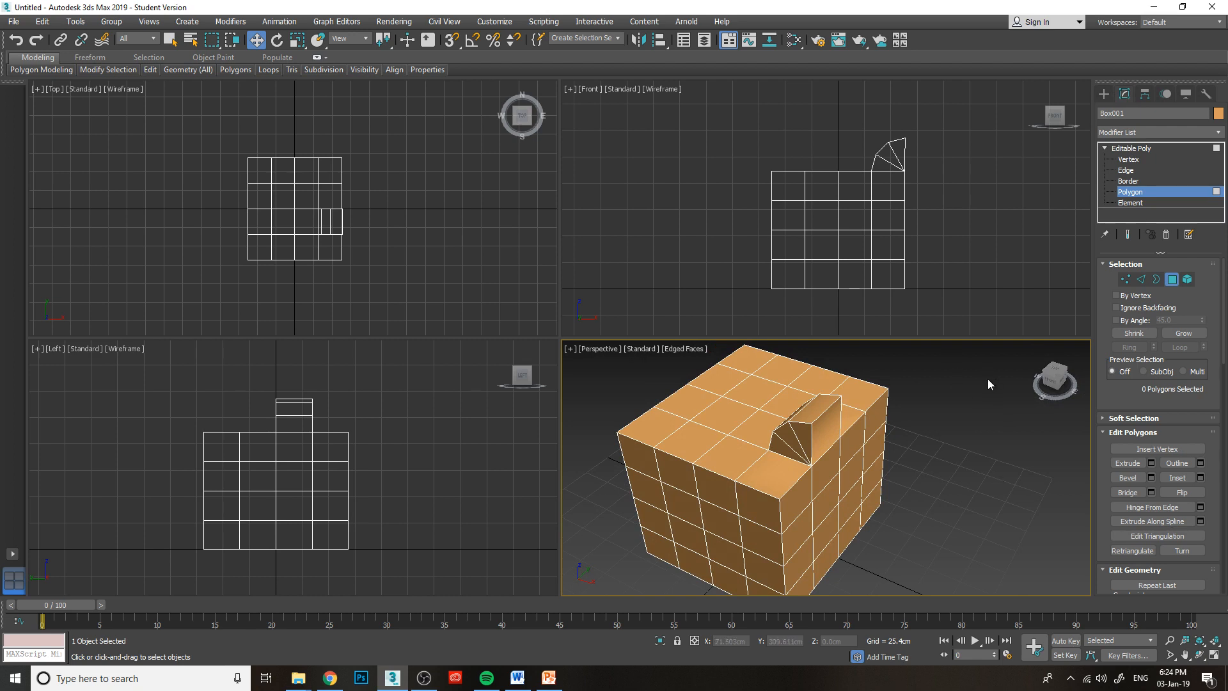
Leave polygon editing and bring up the spline shapes for creating new objects.
{"action": "left_click", "coordinate": [1107, 95]}
{"action": "middle_click_drag", "start_coordinate": [961, 484], "coordinate": [941, 452]}
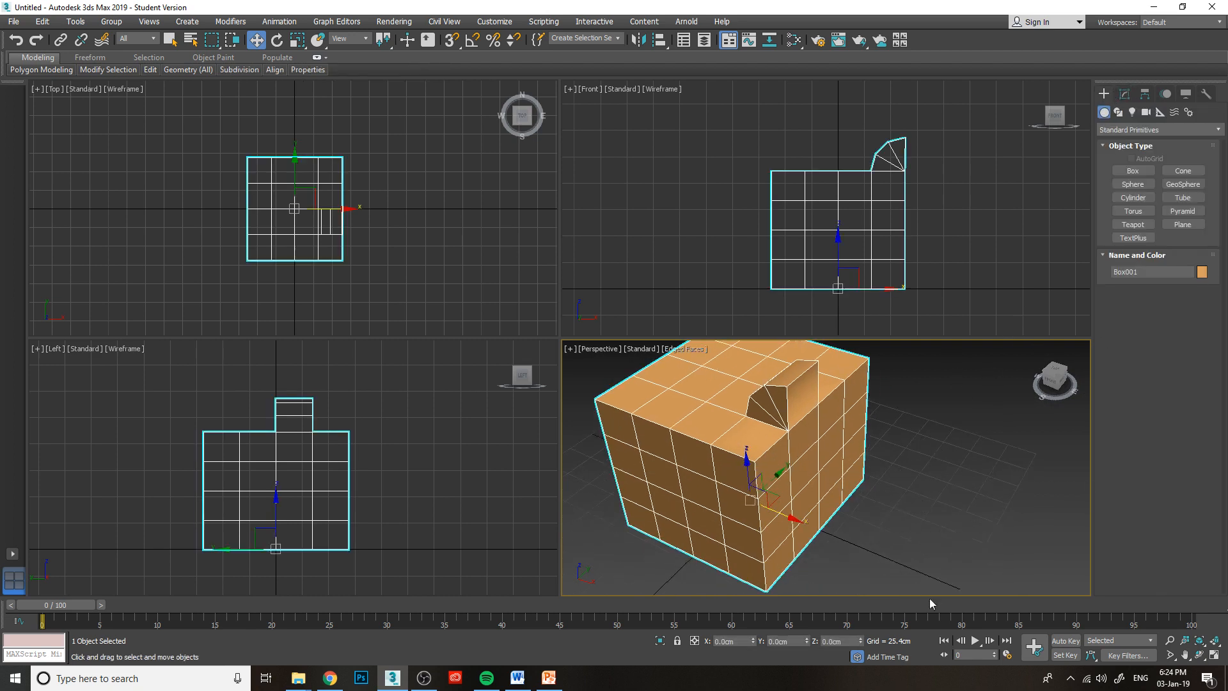
{"action": "scroll", "coordinate": [903, 466], "scroll_direction": "down", "scroll_amount": 4}
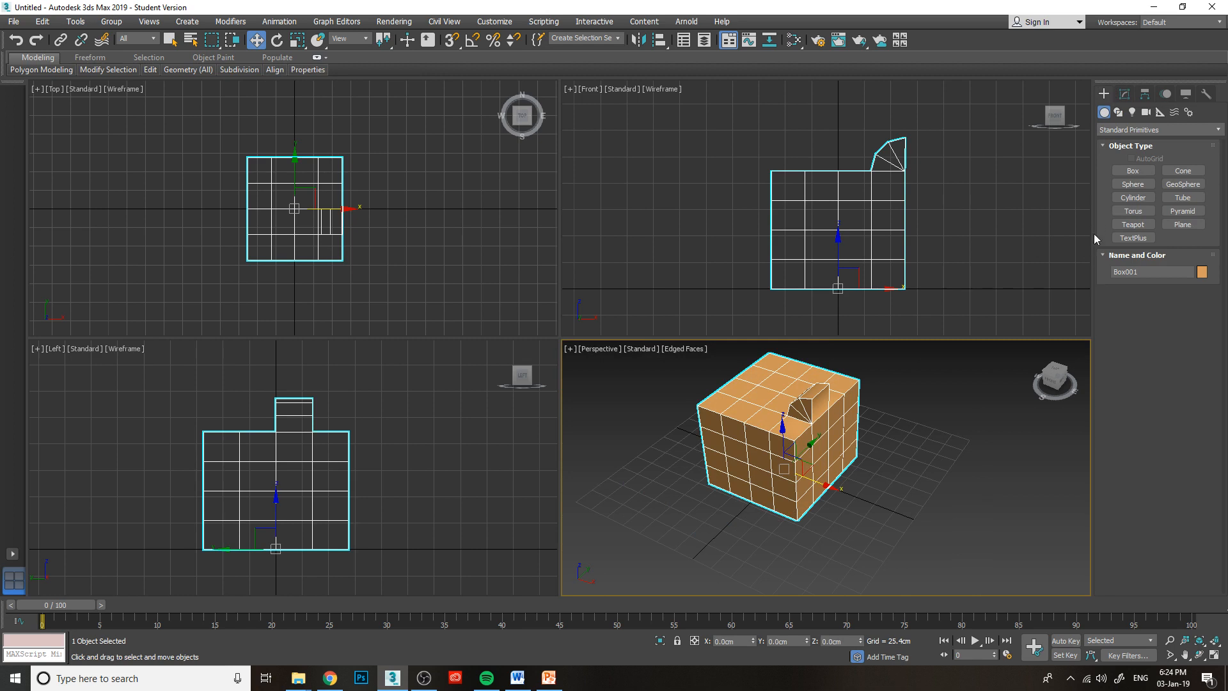
{"action": "left_click", "coordinate": [1119, 112]}
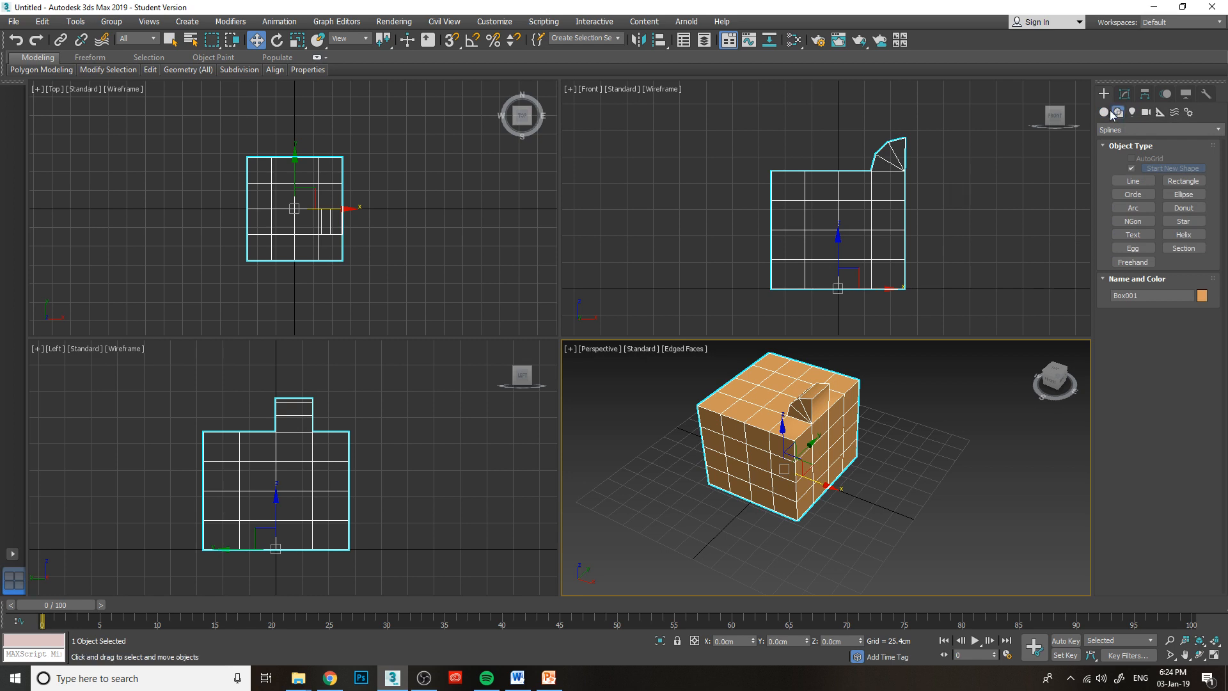
{"action": "left_click", "coordinate": [1106, 113]}
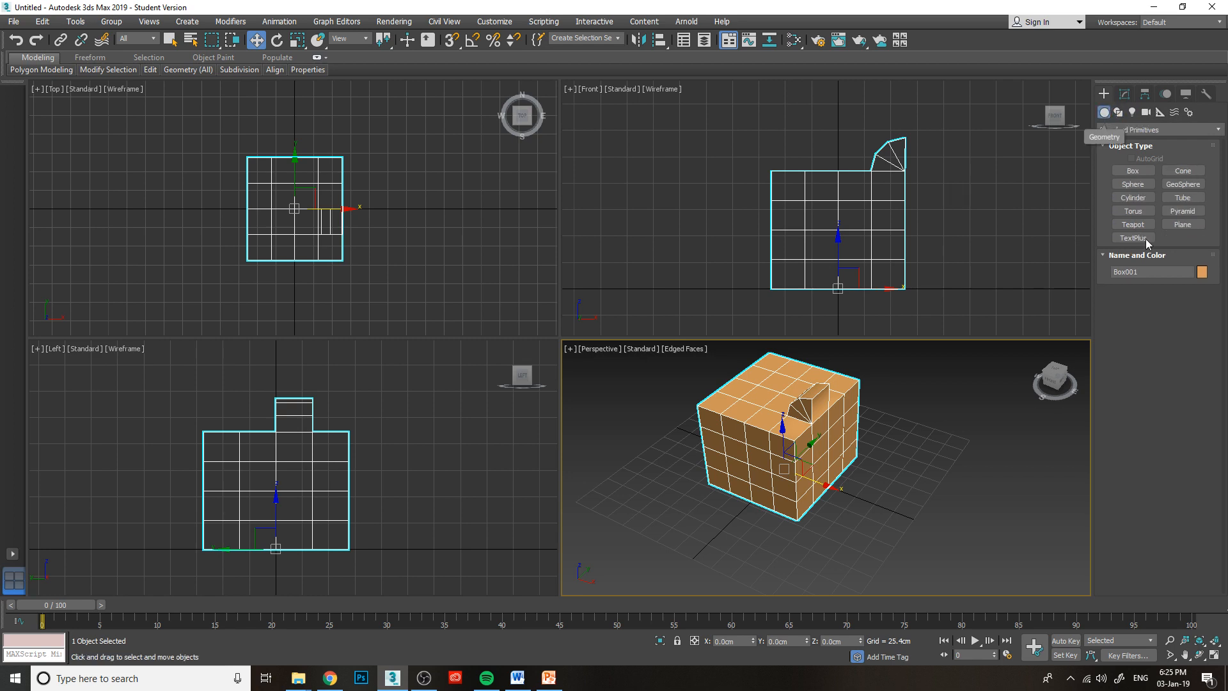
{"action": "left_click", "coordinate": [1119, 113]}
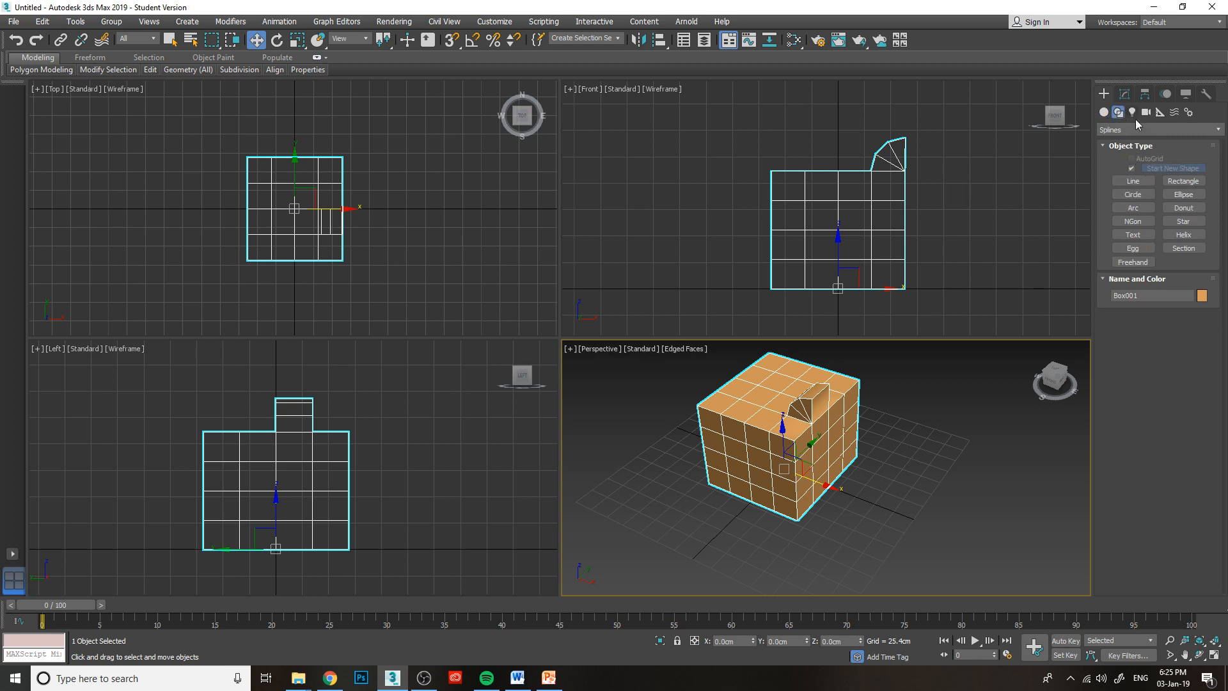
Draw a wavy four-point line on the ground to the right of the box in Perspective and open its modify settings.
{"action": "left_click", "coordinate": [1133, 181]}
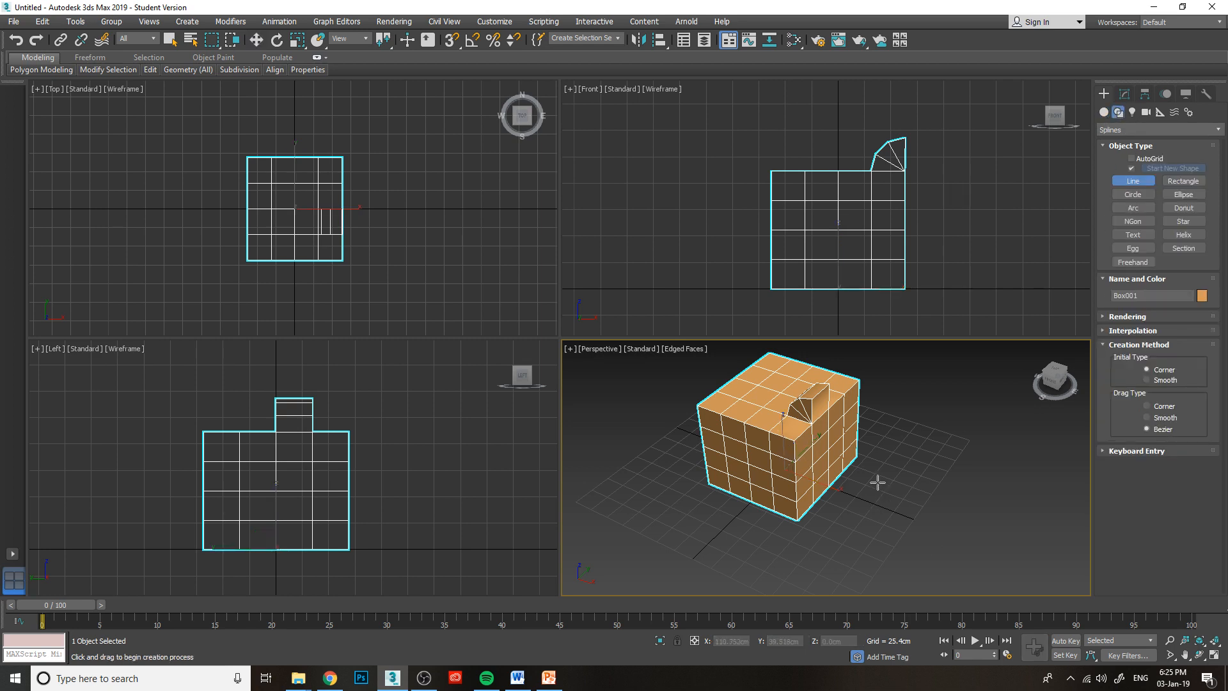
{"action": "left_click_drag", "start_coordinate": [873, 484], "coordinate": [946, 520]}
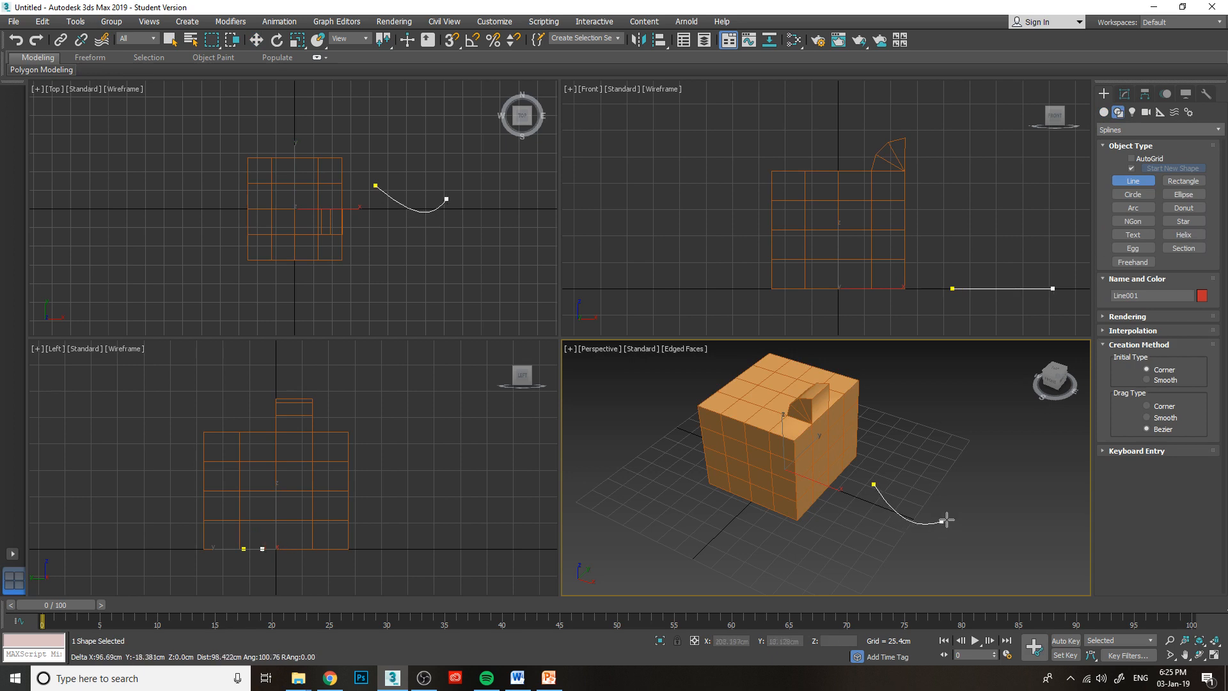
{"action": "left_click", "coordinate": [975, 500]}
{"action": "left_click", "coordinate": [1012, 523]}
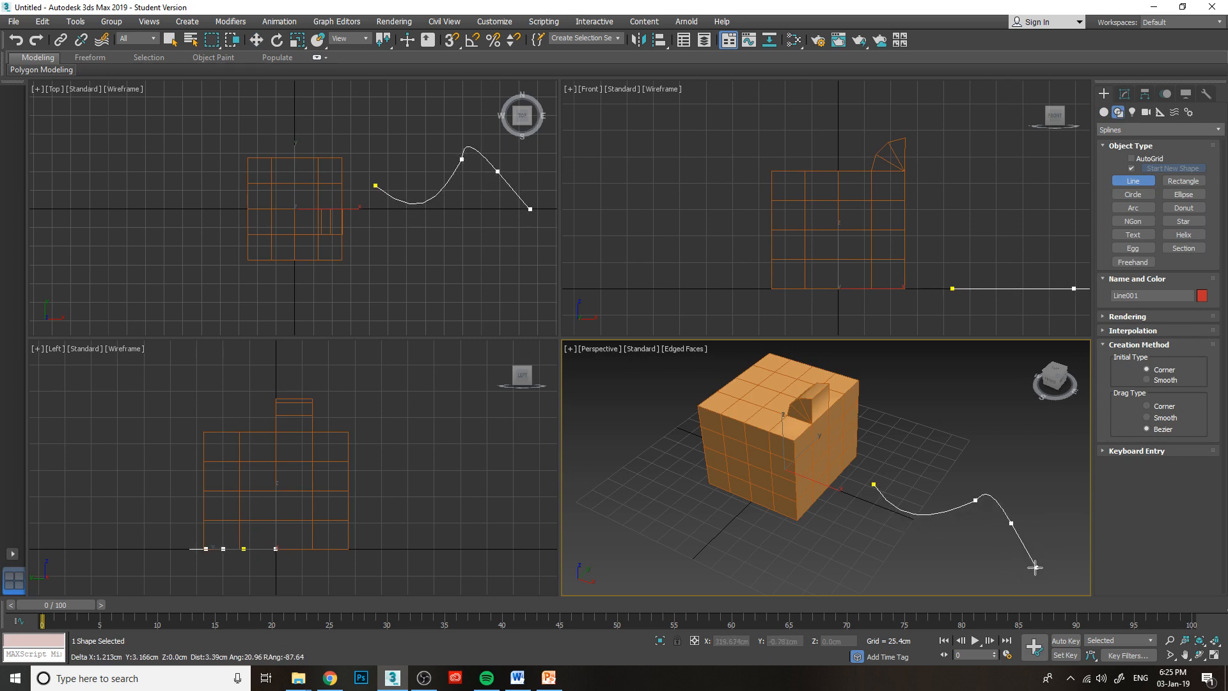
{"action": "left_click", "coordinate": [1066, 537]}
{"action": "right_click", "coordinate": [1074, 548]}
{"action": "middle_click_drag", "start_coordinate": [1000, 526], "coordinate": [910, 469]}
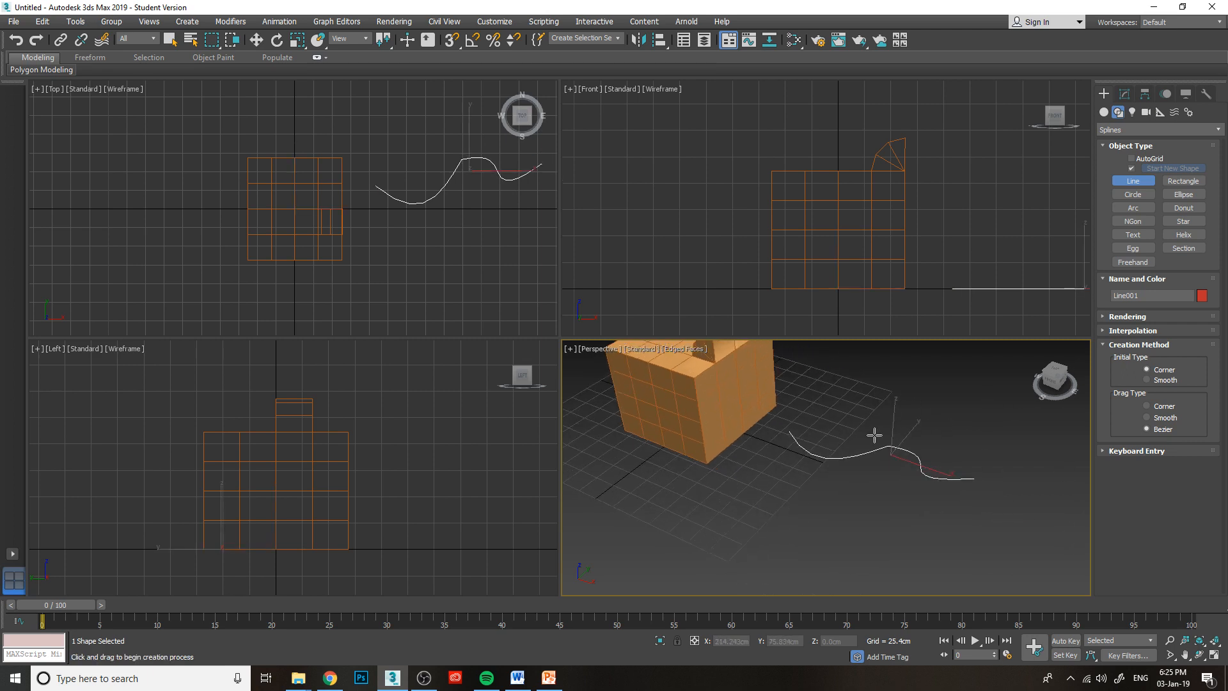
{"action": "left_click", "coordinate": [1124, 94]}
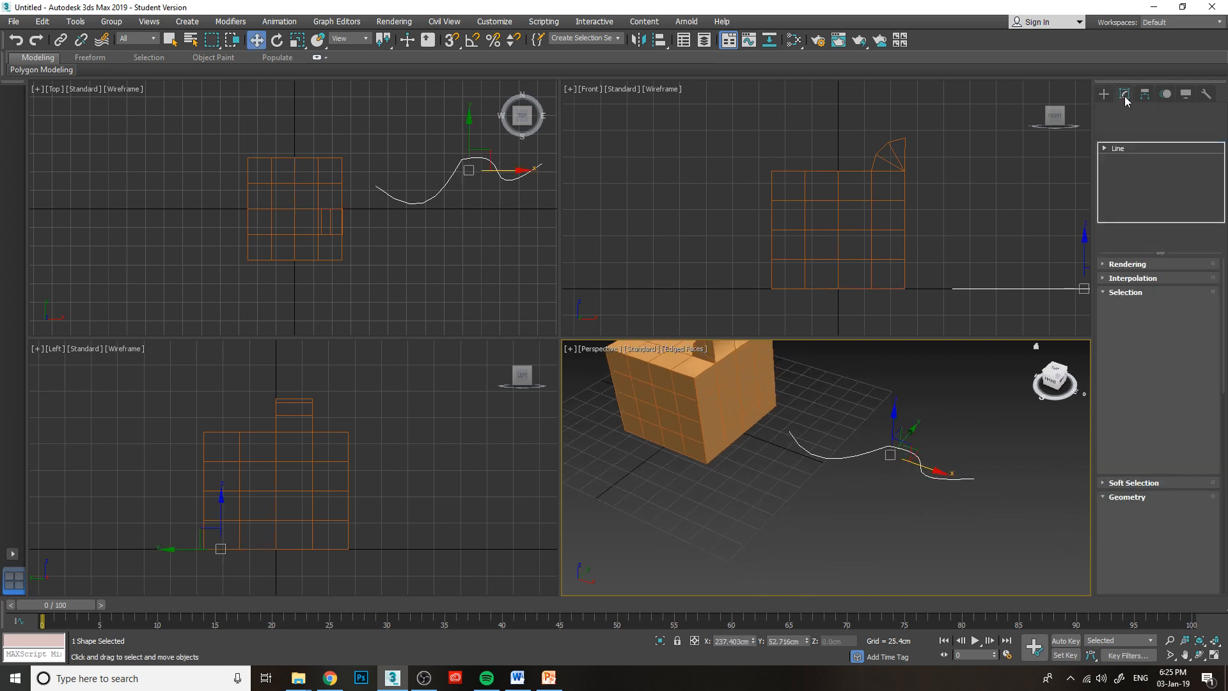
Select the box and, at Polygon level, pick a bottom-row polygon on the side facing the wavy line.
{"action": "left_click", "coordinate": [708, 404]}
{"action": "middle_click_drag", "start_coordinate": [681, 384], "coordinate": [726, 406], "text": "alt"}
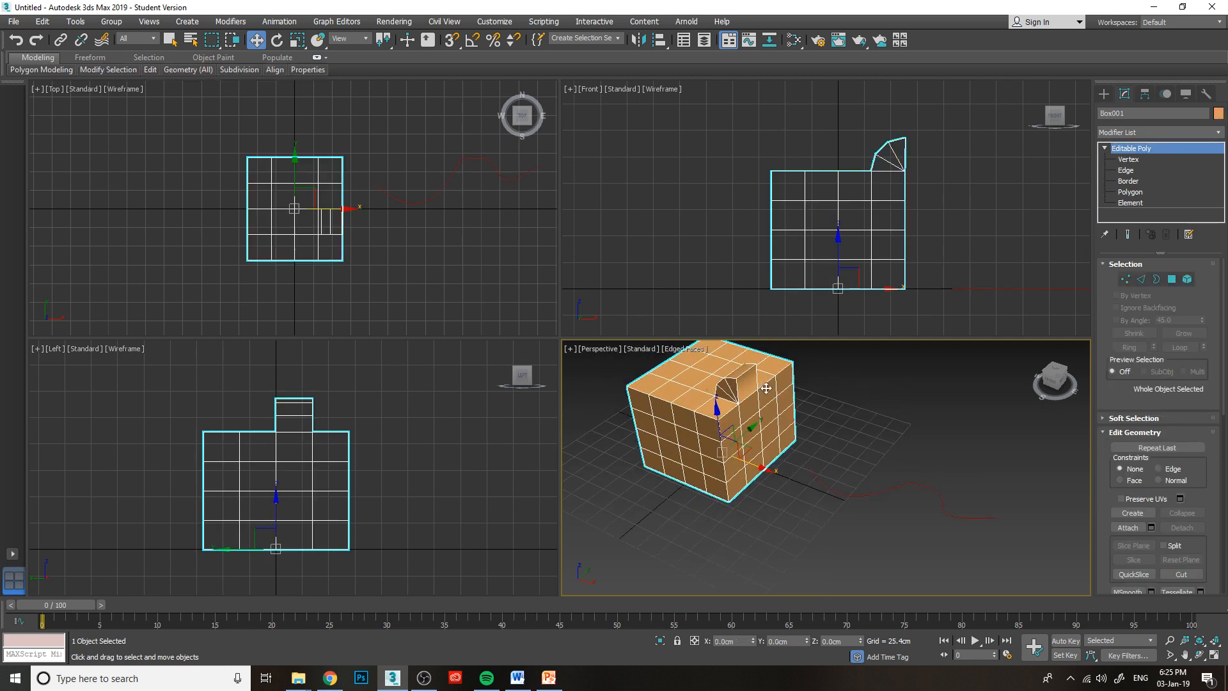
{"action": "left_click", "coordinate": [1130, 192]}
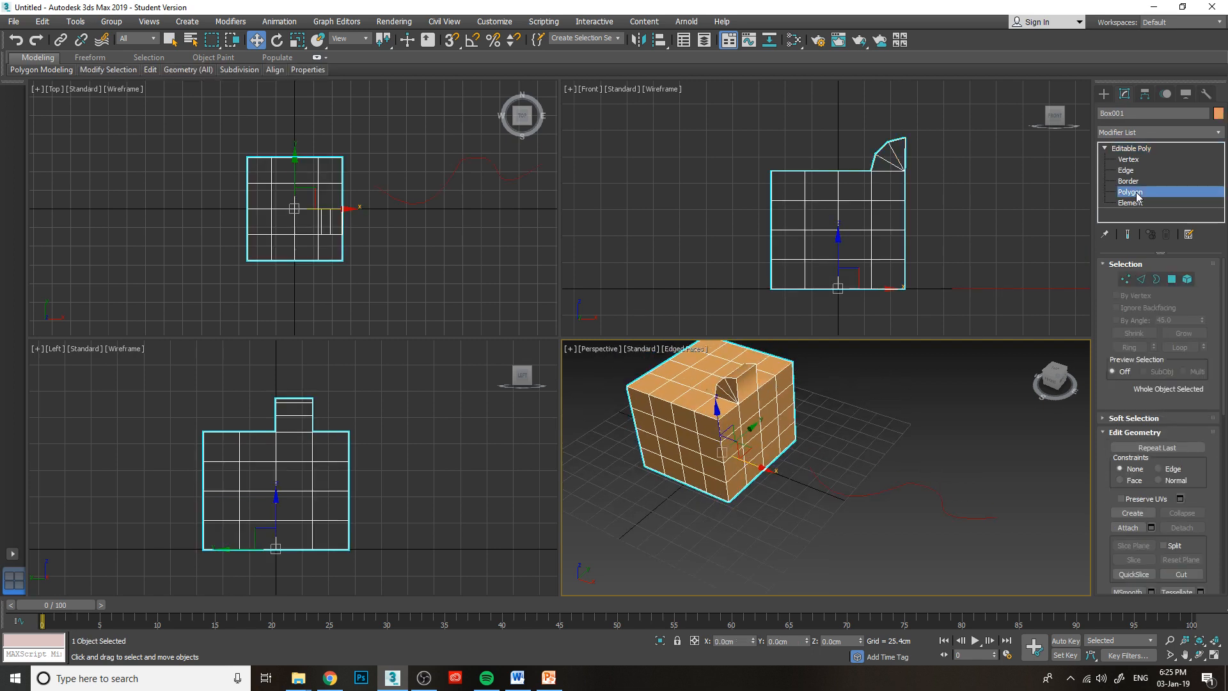
{"action": "left_click", "coordinate": [769, 453]}
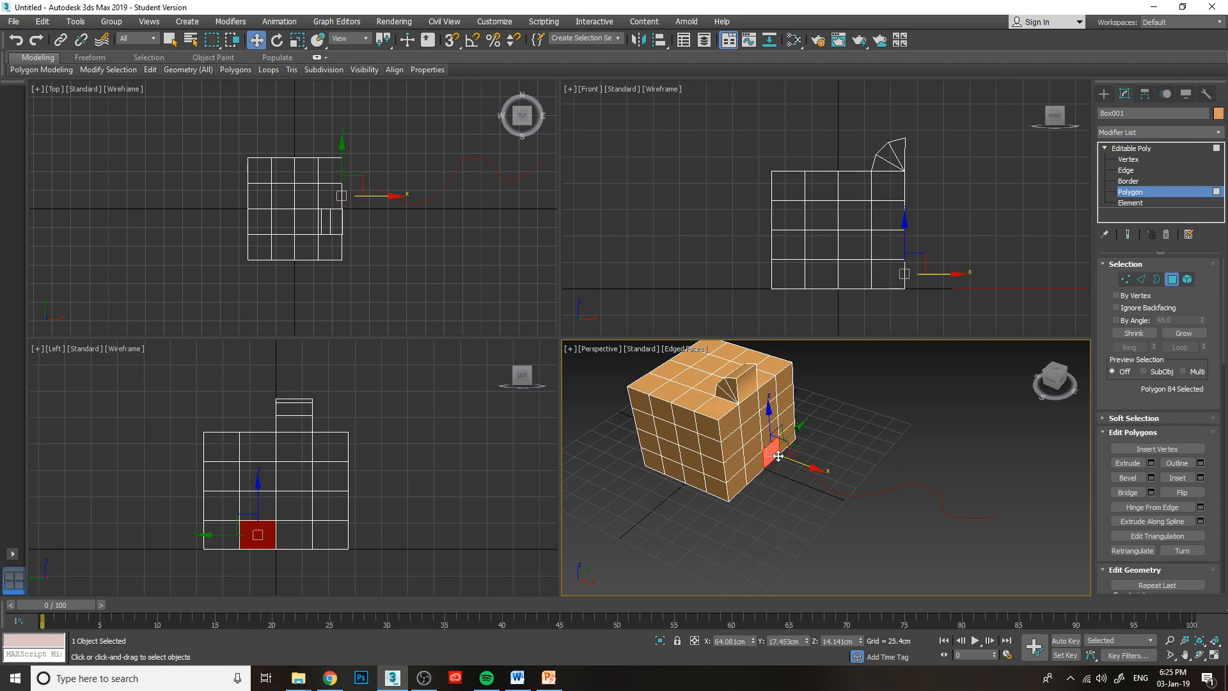
Try Extrude Along Spline on the selected polygon, using the wavy line as its path.
{"action": "left_click", "coordinate": [1201, 521]}
{"action": "middle_click_drag", "start_coordinate": [896, 500], "coordinate": [870, 484]}
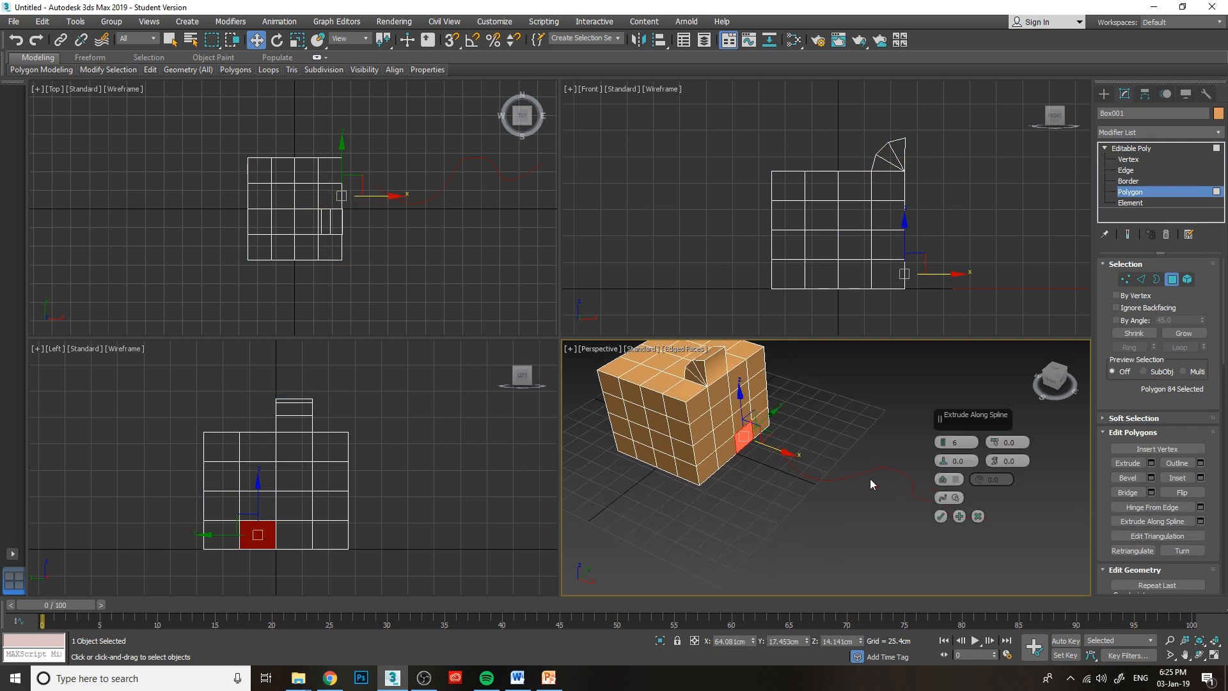
{"action": "left_click", "coordinate": [947, 497]}
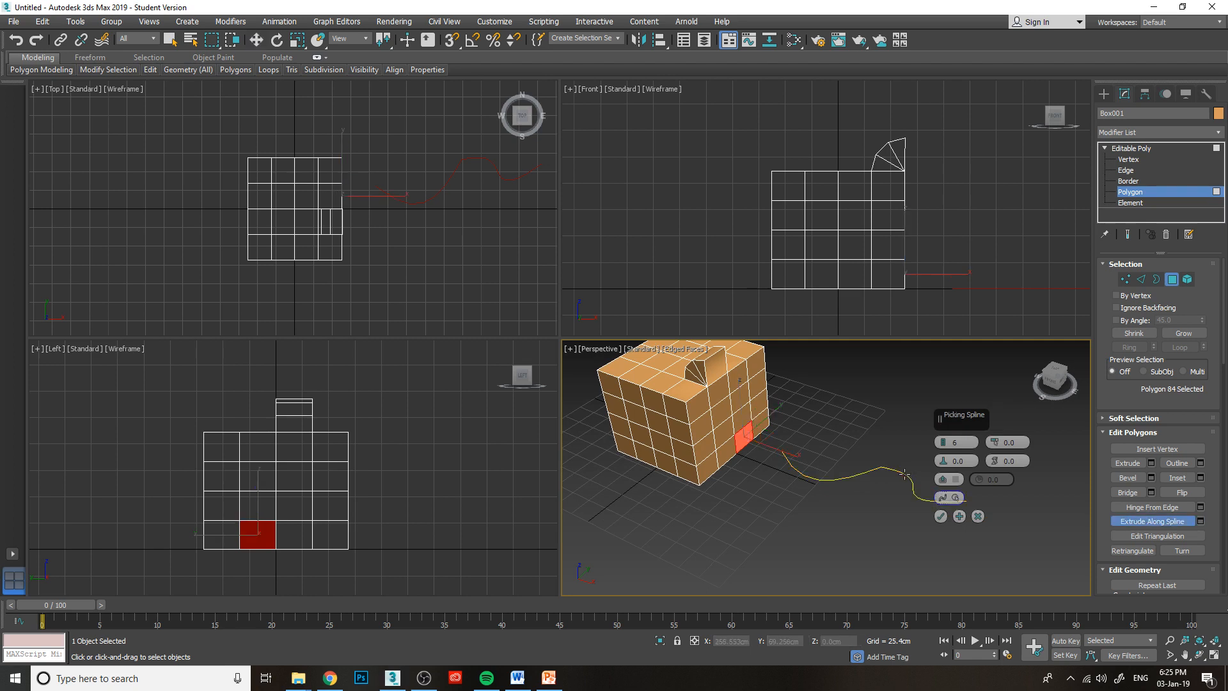
{"action": "left_click", "coordinate": [904, 473]}
{"action": "middle_click_drag", "start_coordinate": [904, 473], "coordinate": [771, 462]}
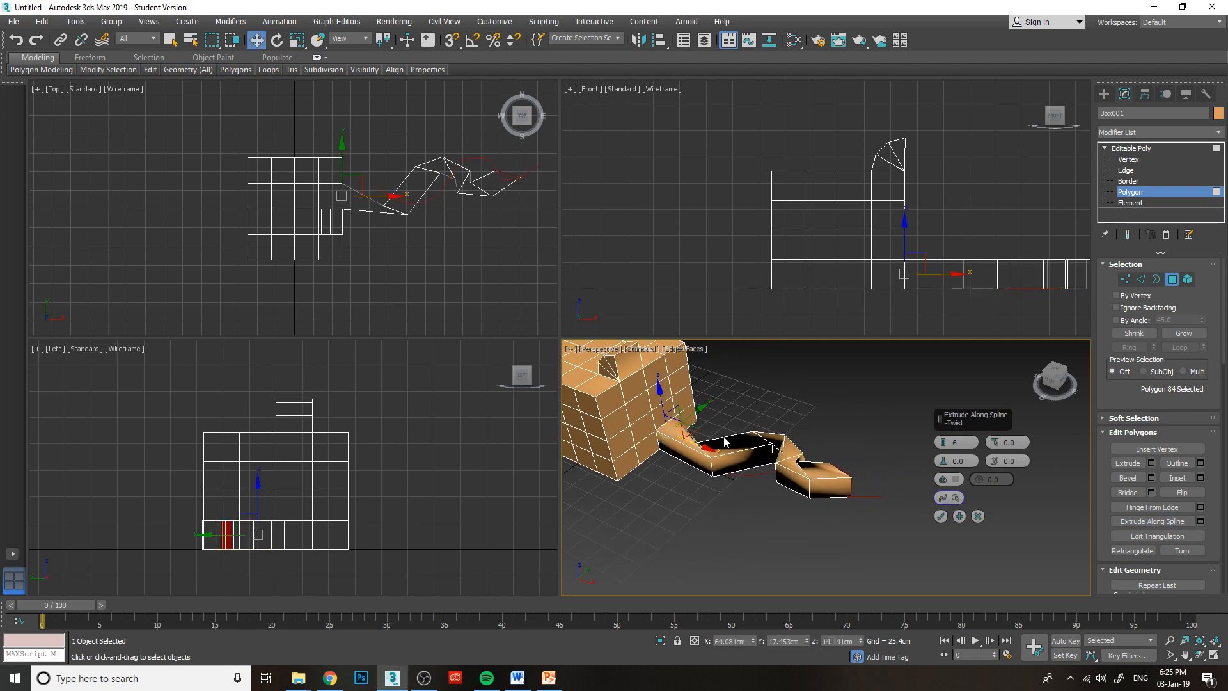
Try 18 segments and a taper curve of -2.0 on the wavy extrusion, and cancel the operation.
{"action": "left_click_drag", "start_coordinate": [1054, 379], "coordinate": [615, 388]}
{"action": "middle_click_drag", "start_coordinate": [683, 448], "coordinate": [908, 353]}
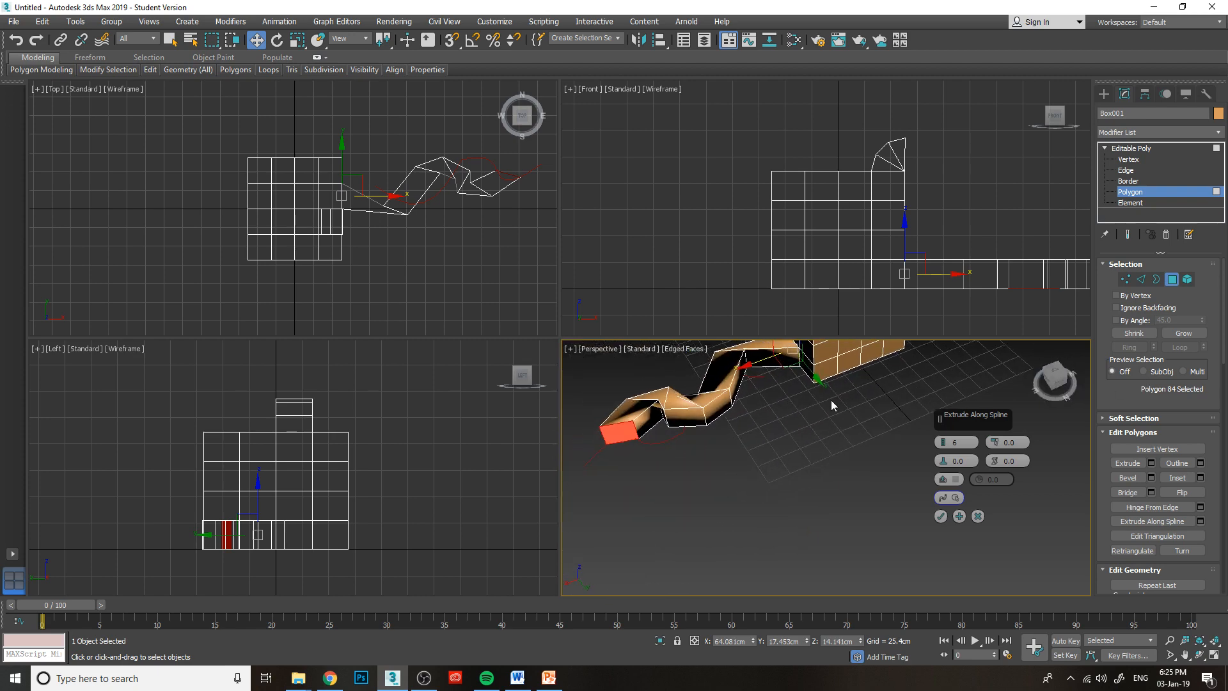
{"action": "scroll", "coordinate": [831, 402], "scroll_direction": "up", "scroll_amount": 3}
{"action": "middle_click_drag", "start_coordinate": [754, 387], "coordinate": [813, 489]}
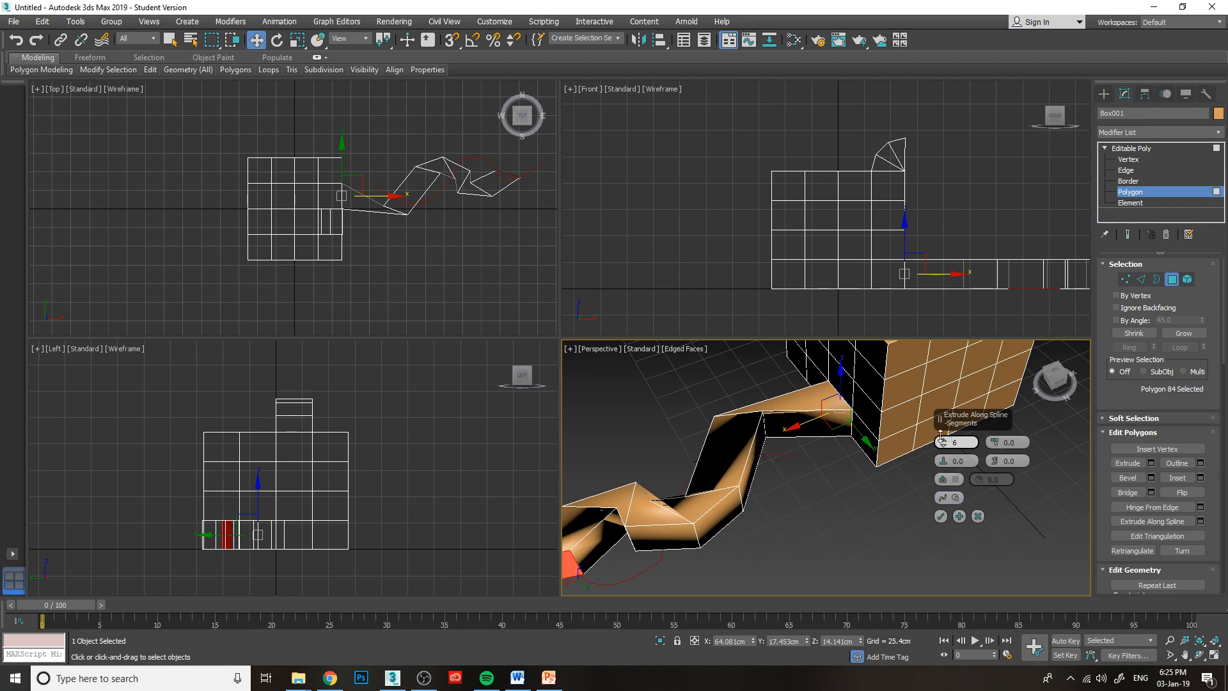
{"action": "left_click_drag", "start_coordinate": [942, 443], "coordinate": [931, 410]}
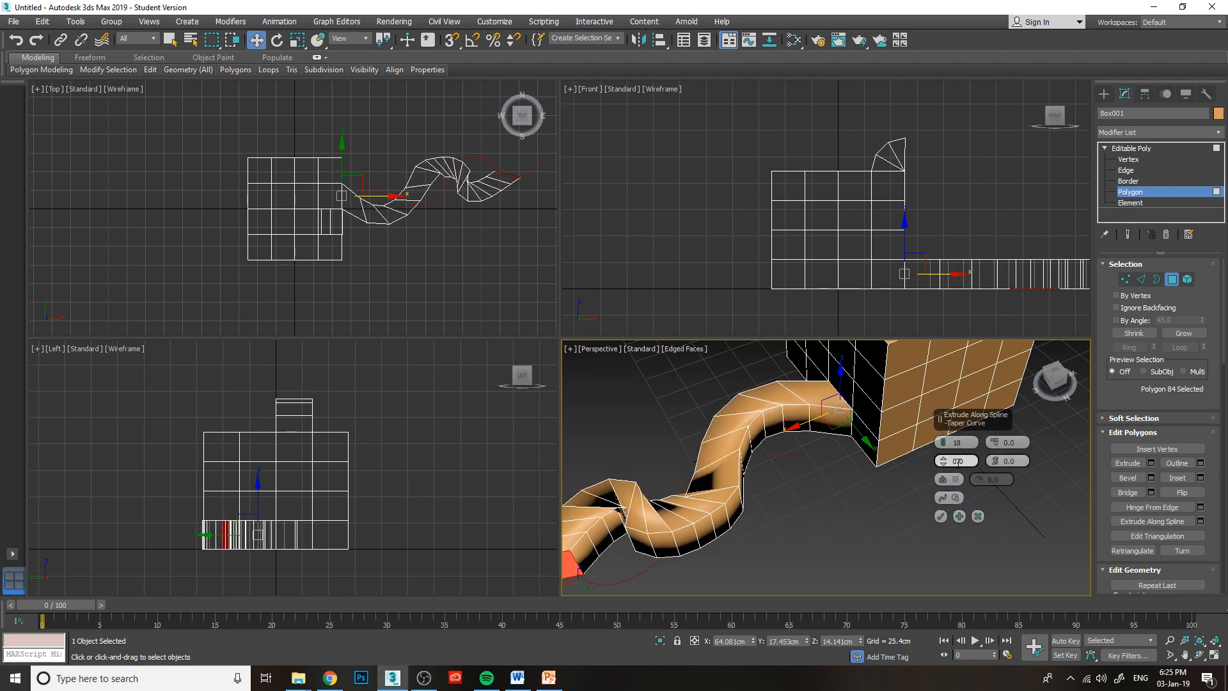
{"action": "mouse_move", "coordinate": [944, 464]}
{"action": "left_mouse_down"}
{"action": "mouse_move", "coordinate": [946, 451]}
{"action": "mouse_move", "coordinate": [947, 468]}
{"action": "left_mouse_up"}
{"action": "middle_click_drag", "start_coordinate": [947, 468], "coordinate": [794, 473], "text": "alt"}
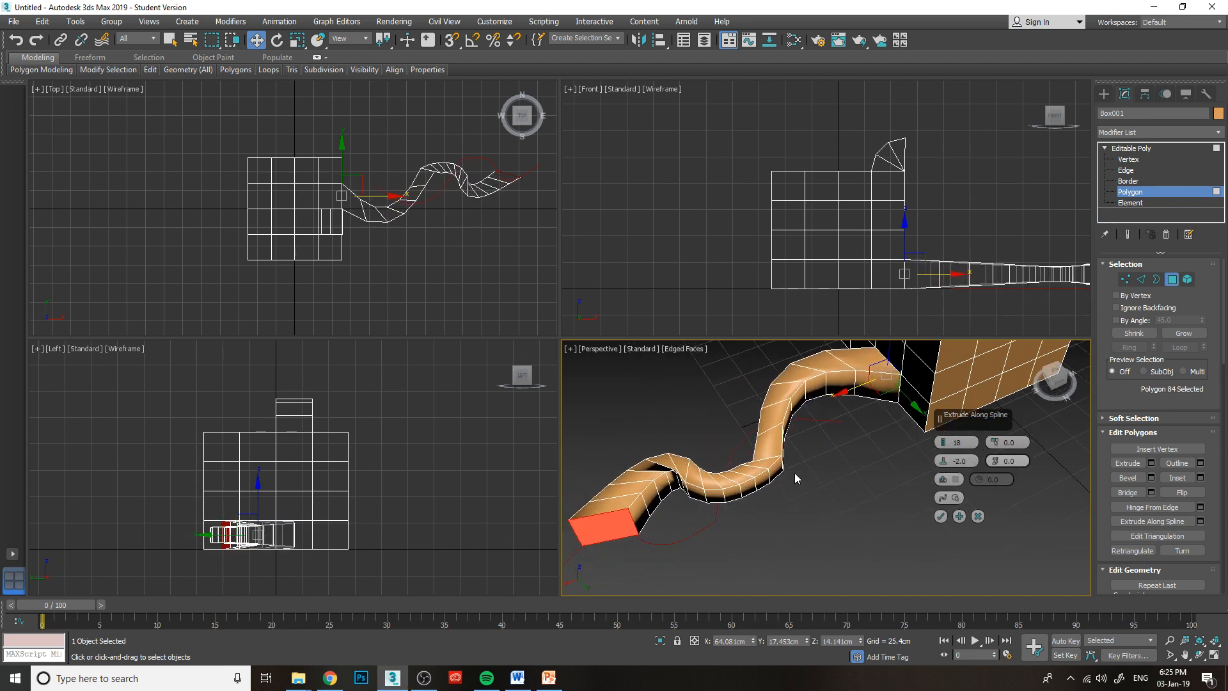
{"action": "left_click", "coordinate": [978, 516]}
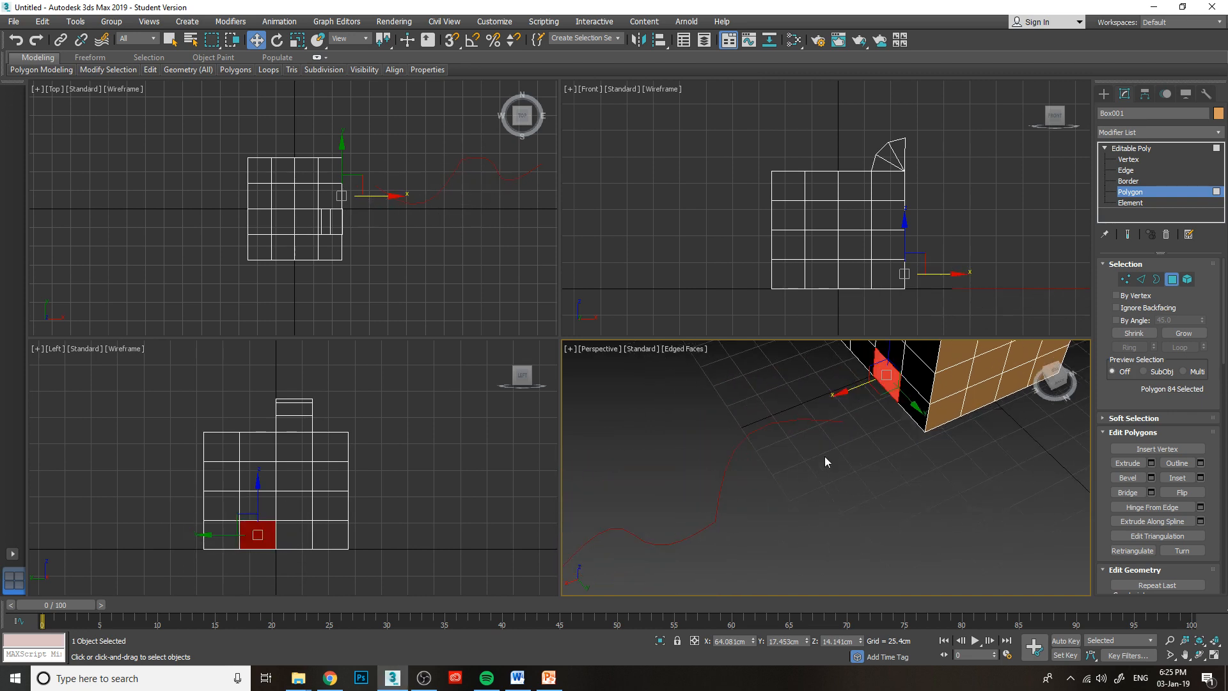
Leave polygon editing, return to creating splines, and delete the wavy line.
{"action": "middle_click_drag", "start_coordinate": [711, 502], "coordinate": [776, 444]}
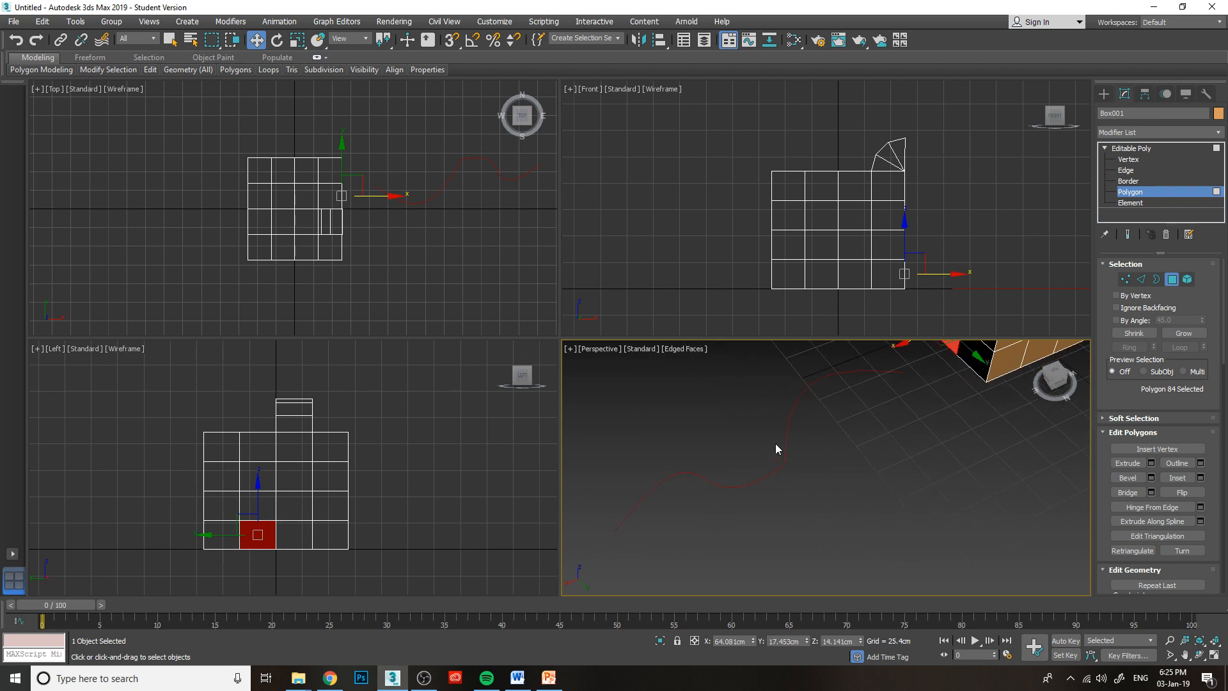
{"action": "left_click", "coordinate": [1104, 94]}
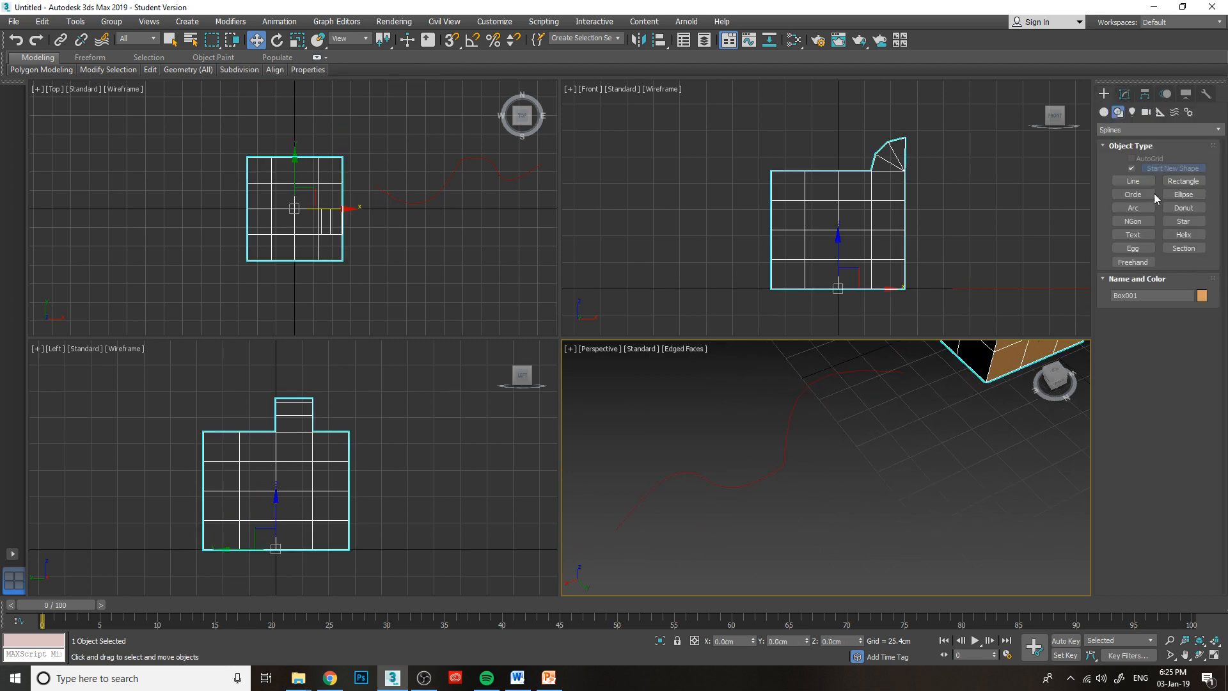
{"action": "left_click", "coordinate": [790, 443]}
{"action": "key", "text": "Delete"}
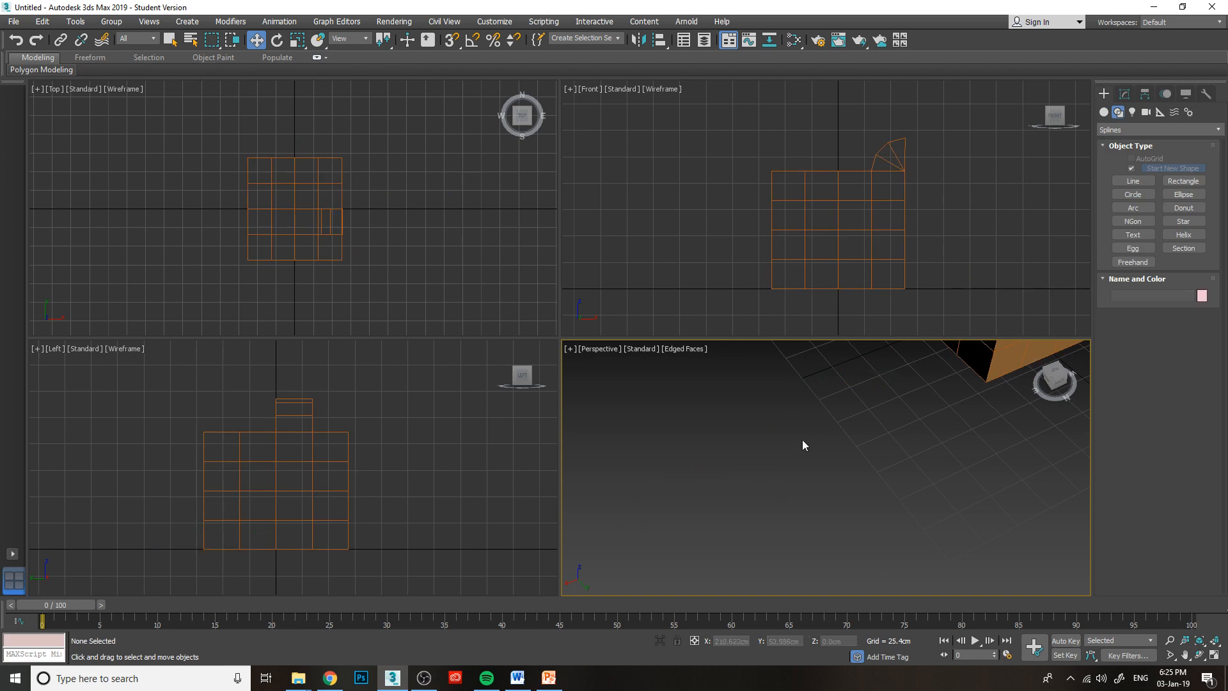
Draw a three-point curved line on the ground in Perspective, starting near the box's side and bending away.
{"action": "left_click", "coordinate": [1133, 181]}
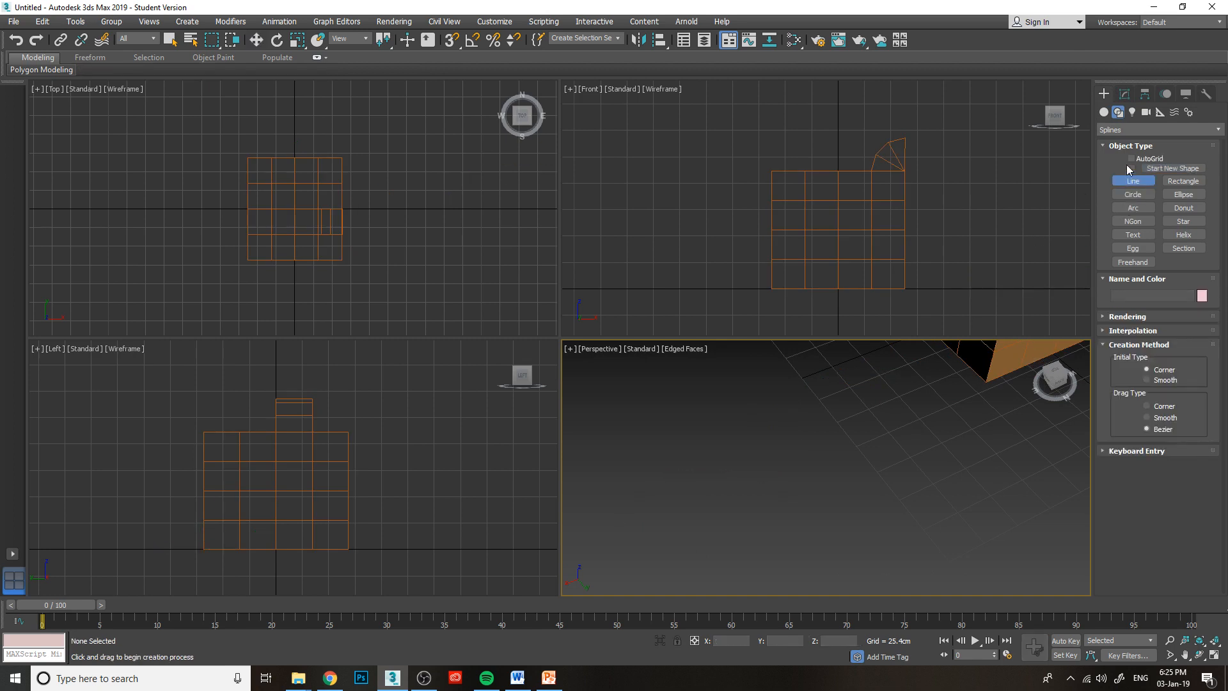
{"action": "left_click", "coordinate": [1132, 169]}
{"action": "scroll", "coordinate": [847, 526], "scroll_direction": "down", "scroll_amount": 8}
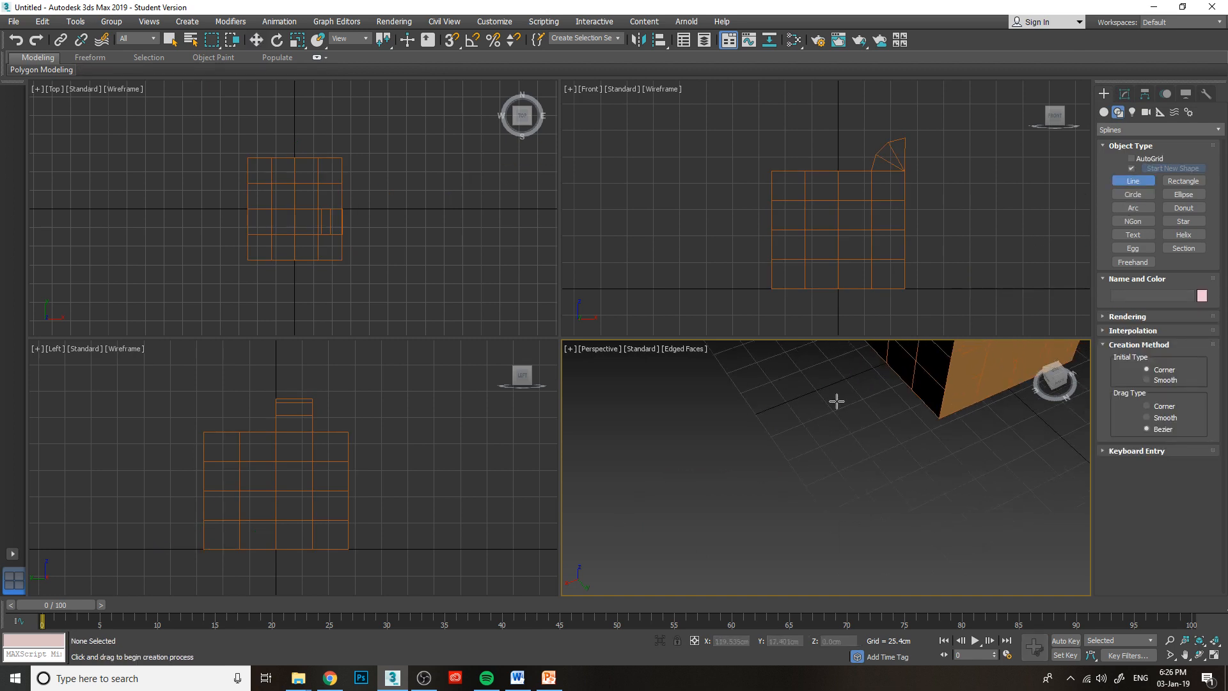
{"action": "left_click", "coordinate": [771, 526]}
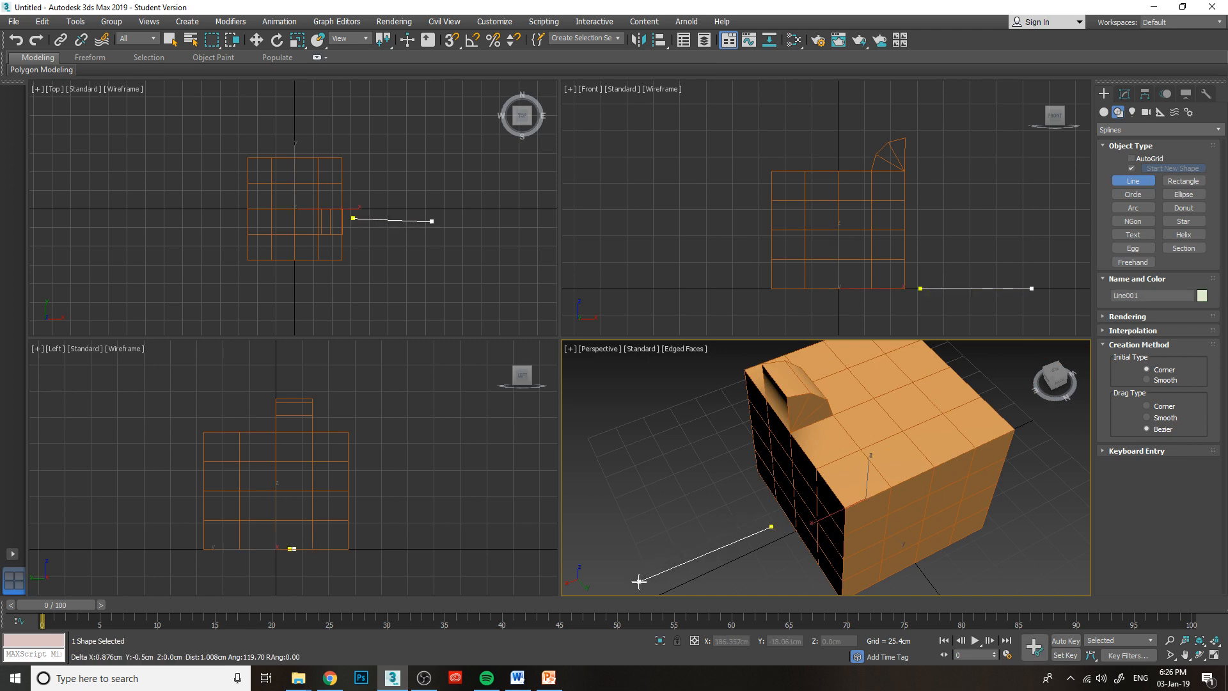
{"action": "left_click", "coordinate": [614, 486]}
{"action": "right_click", "coordinate": [672, 501]}
{"action": "middle_click_drag", "start_coordinate": [787, 509], "coordinate": [808, 463]}
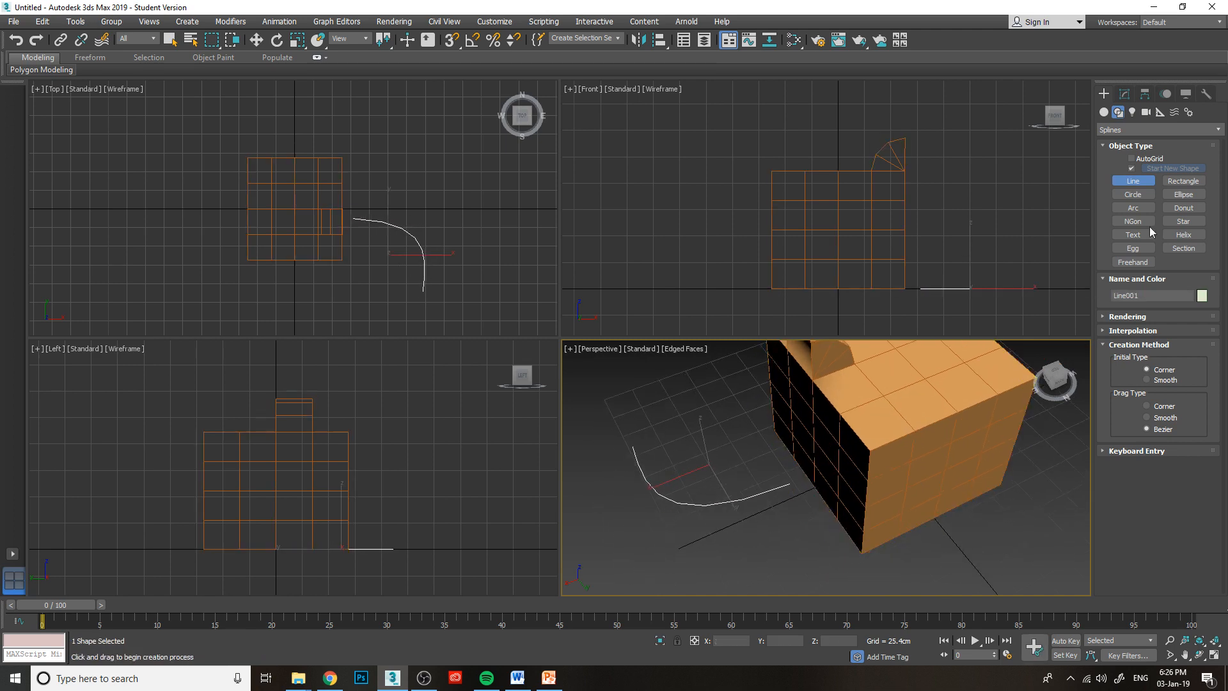
Select the box for modifying and, at Polygon level, pick the bottom-row polygon nearest the curved line's start.
{"action": "left_click", "coordinate": [1124, 94]}
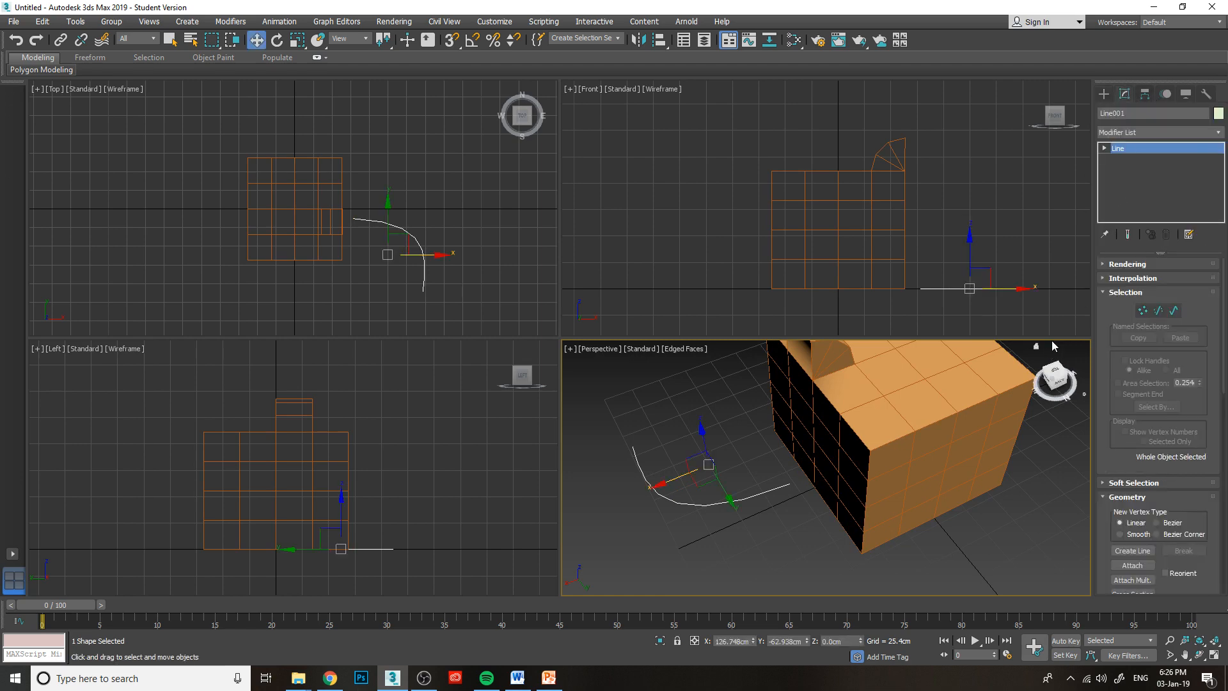
{"action": "left_click", "coordinate": [918, 369]}
{"action": "left_click_drag", "start_coordinate": [1054, 382], "coordinate": [1073, 363]}
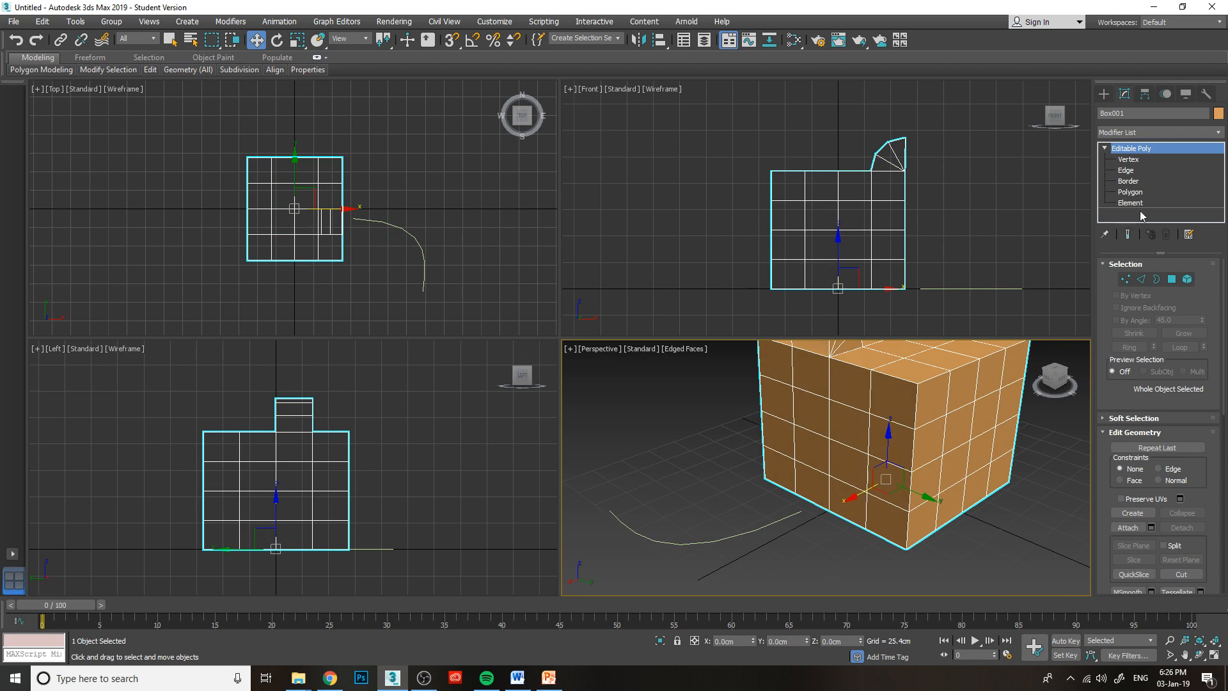
{"action": "left_click", "coordinate": [1131, 192]}
{"action": "left_click", "coordinate": [850, 501]}
{"action": "left_click", "coordinate": [812, 486]}
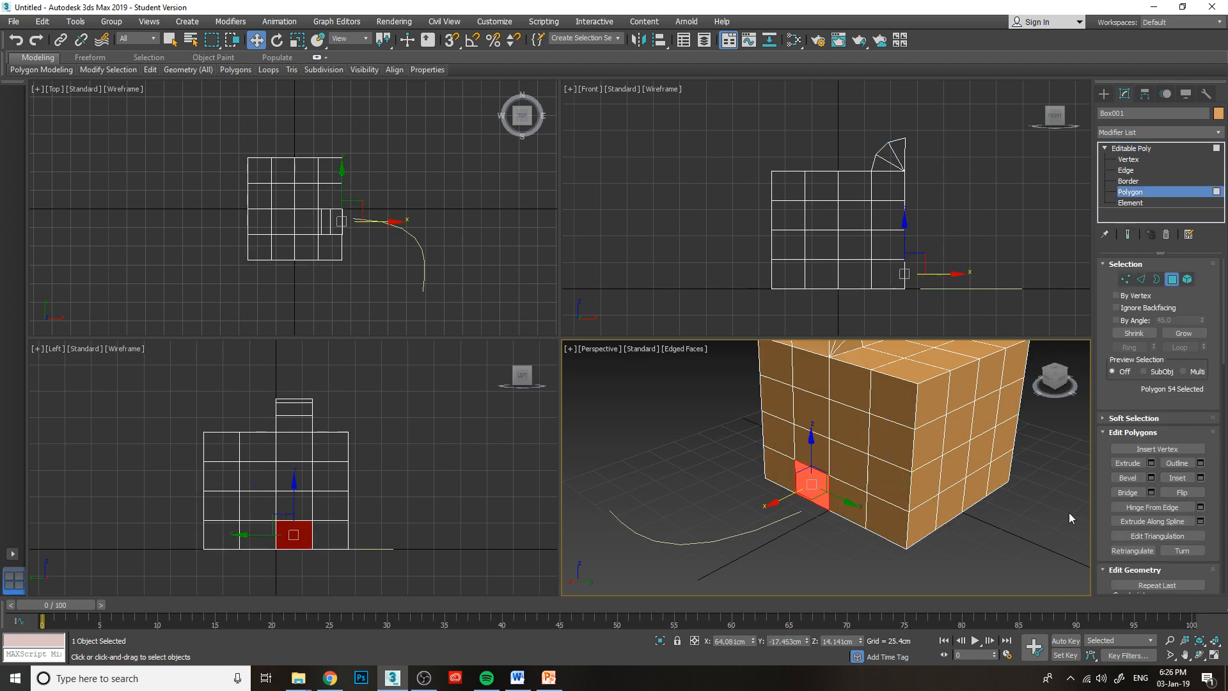
Apply Extrude Along Spline to the selected polygon with the curved line as its path, and view the preview from another angle.
{"action": "left_click", "coordinate": [1182, 521]}
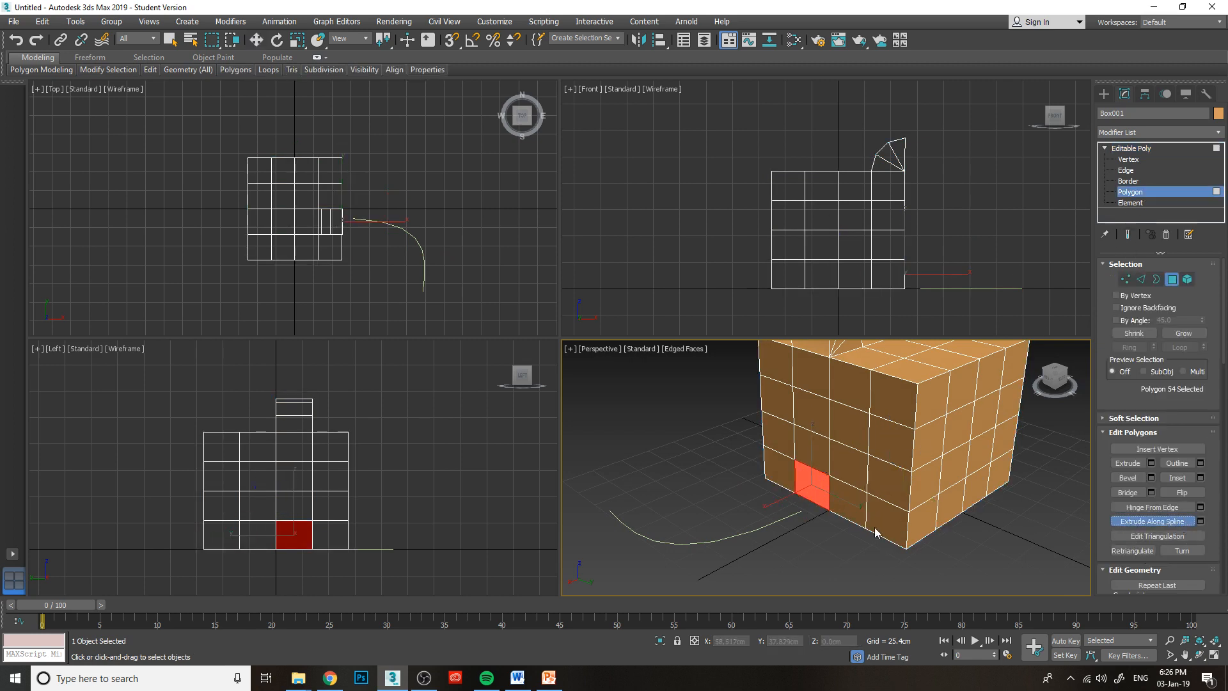
{"action": "left_click", "coordinate": [1200, 522]}
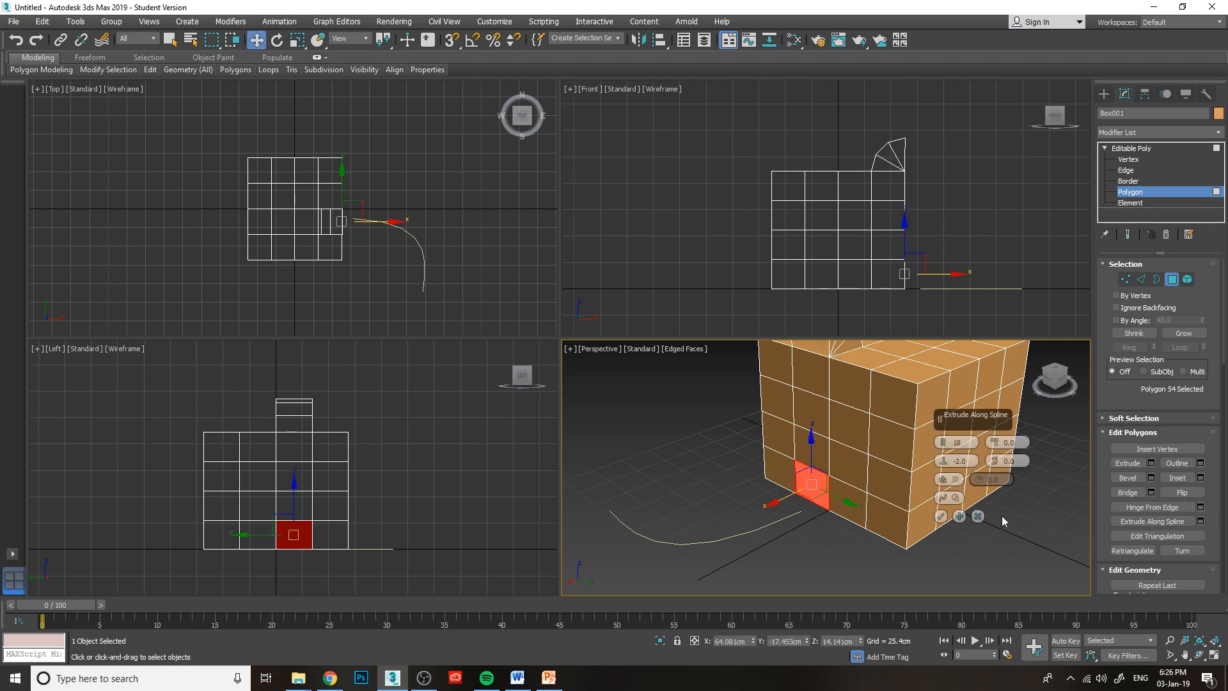
{"action": "left_click", "coordinate": [759, 528]}
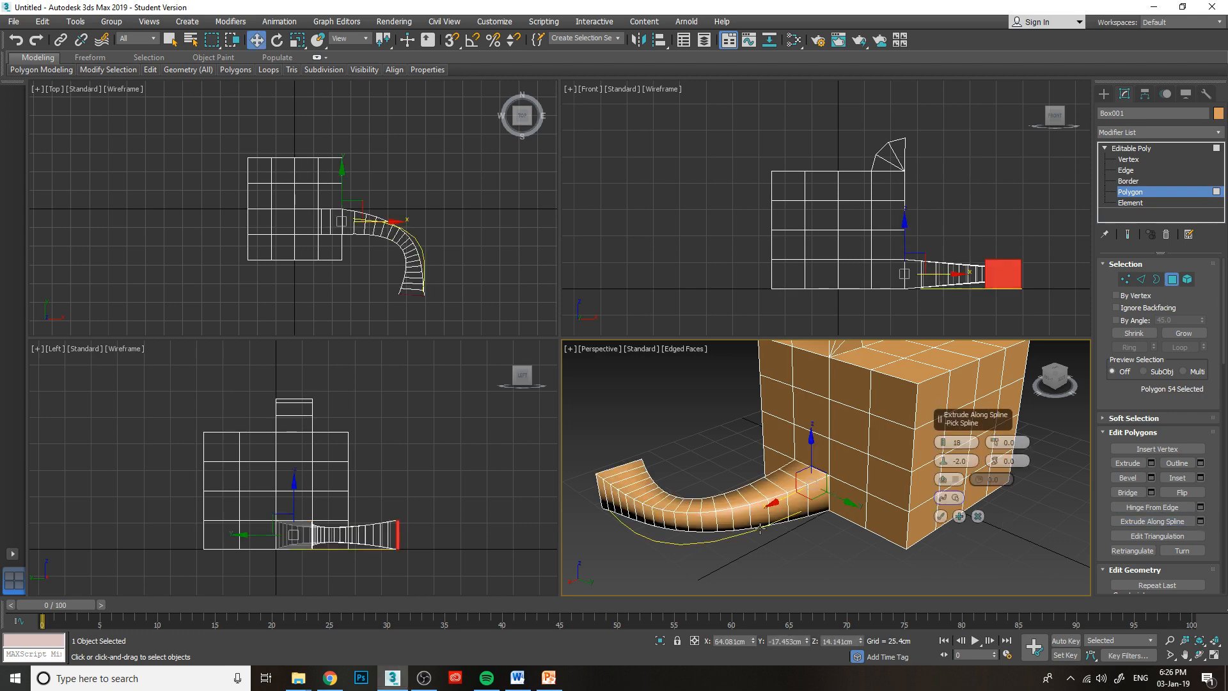
{"action": "left_click_drag", "start_coordinate": [1061, 386], "coordinate": [885, 392]}
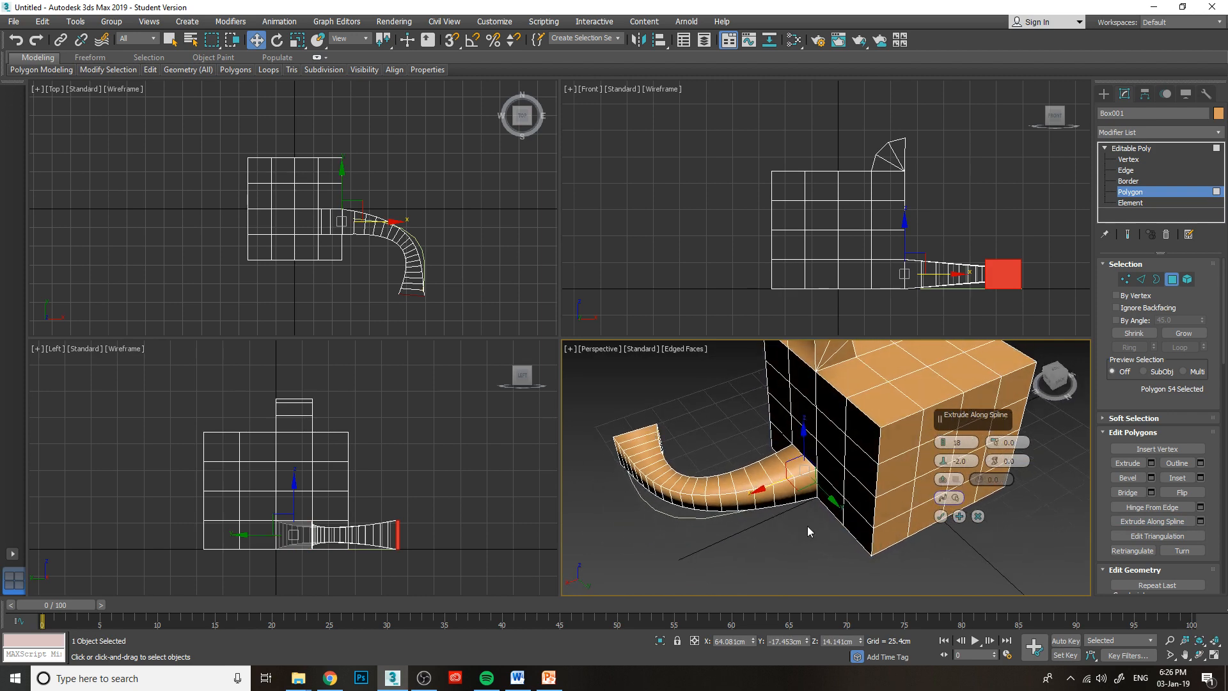
{"action": "middle_click_drag", "start_coordinate": [807, 525], "coordinate": [874, 520]}
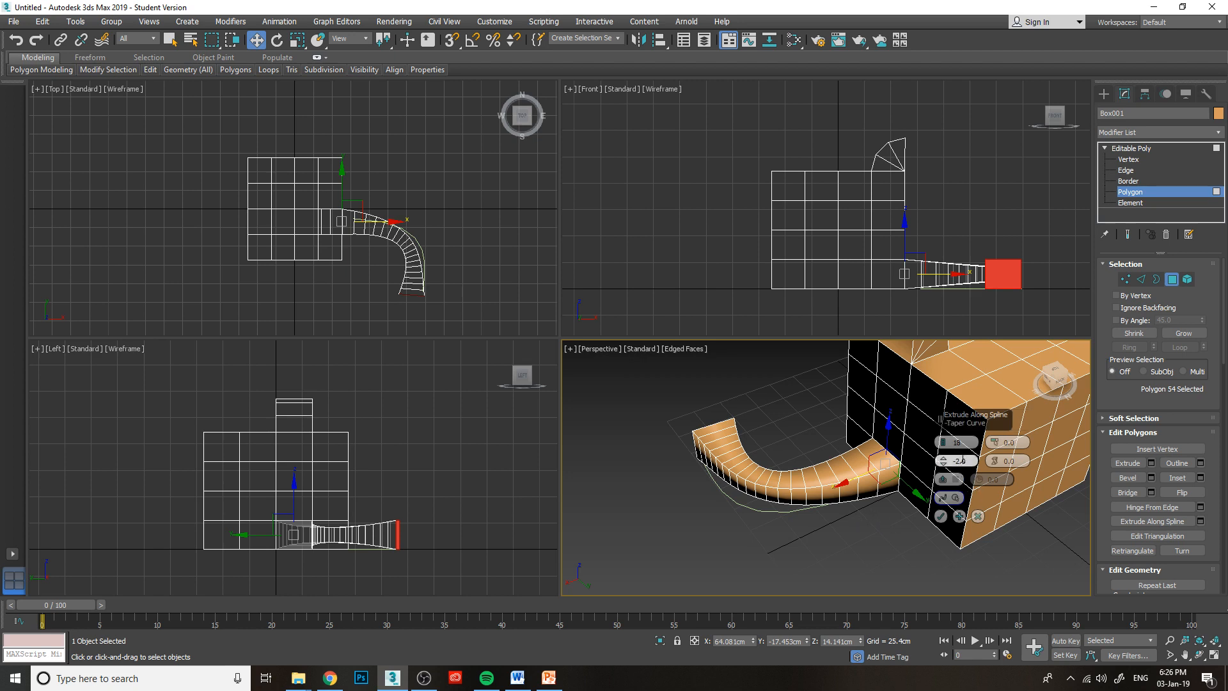
Set the spline extrusion to 8 segments and return its Taper Curve to 0.0 after trying other values.
{"action": "mouse_move", "coordinate": [944, 442]}
{"action": "left_mouse_down"}
{"action": "mouse_move", "coordinate": [963, 468]}
{"action": "mouse_move", "coordinate": [942, 461]}
{"action": "left_mouse_up"}
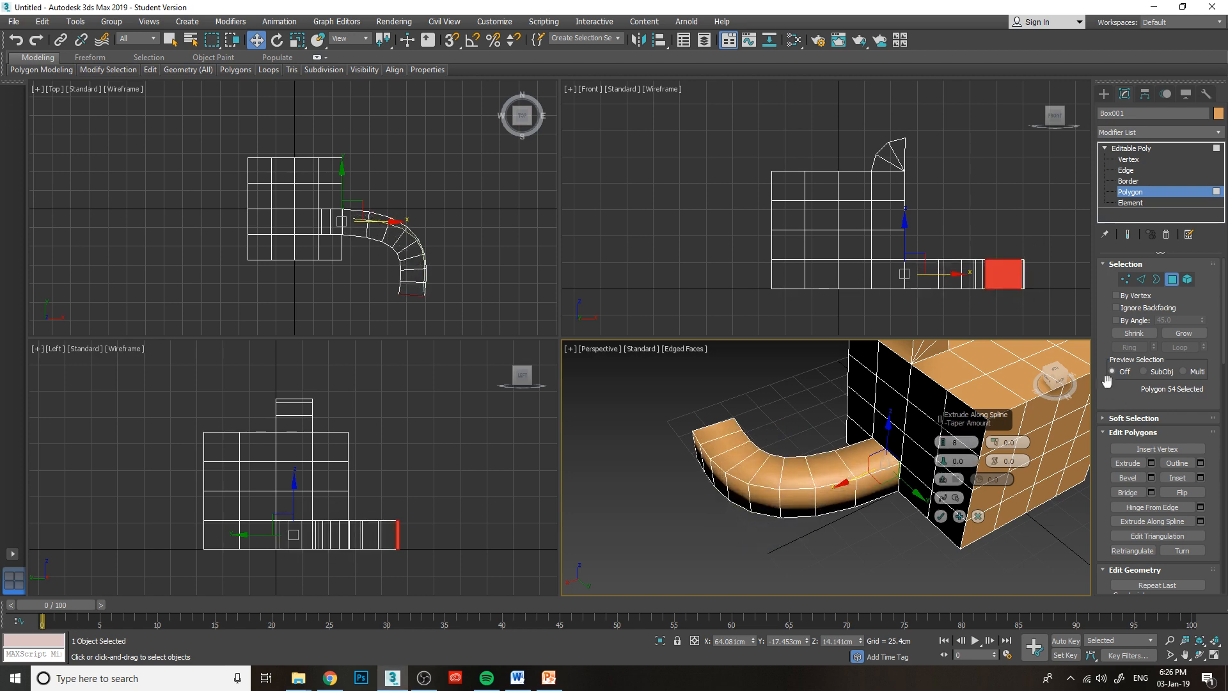
{"action": "left_click_drag", "start_coordinate": [1054, 385], "coordinate": [1003, 402]}
{"action": "left_click_drag", "start_coordinate": [944, 461], "coordinate": [948, 460]}
{"action": "middle_click_drag", "start_coordinate": [948, 460], "coordinate": [921, 451], "text": "alt"}
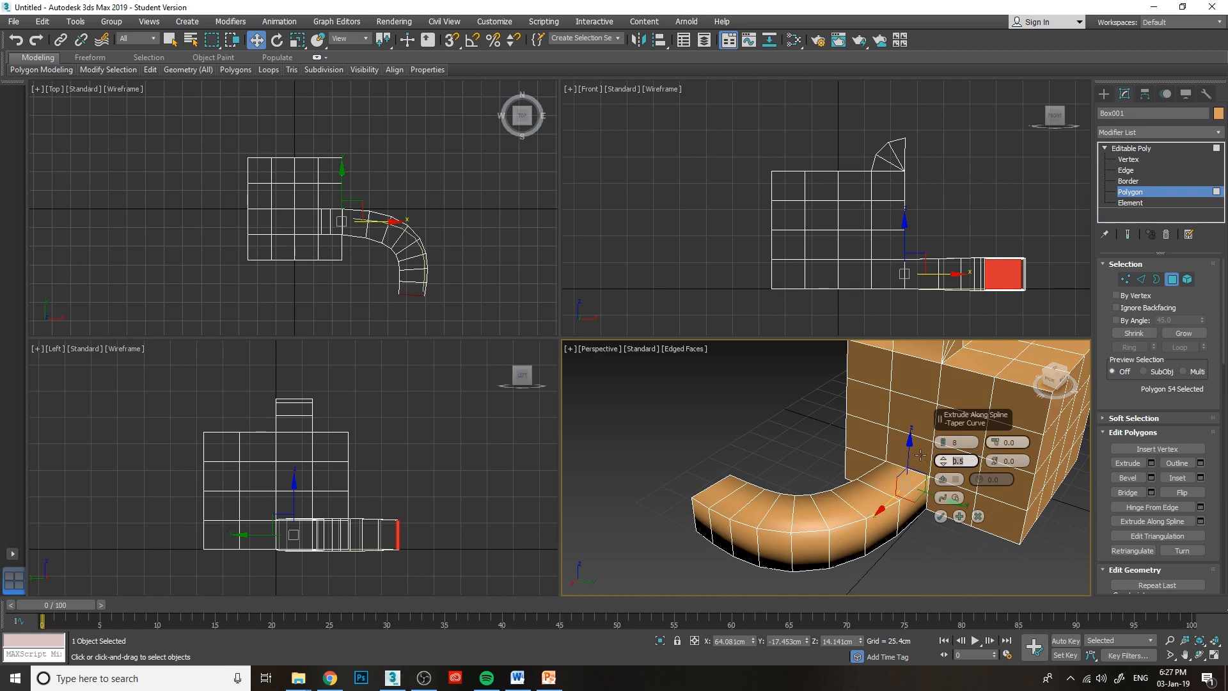
{"action": "key", "text": "Return"}
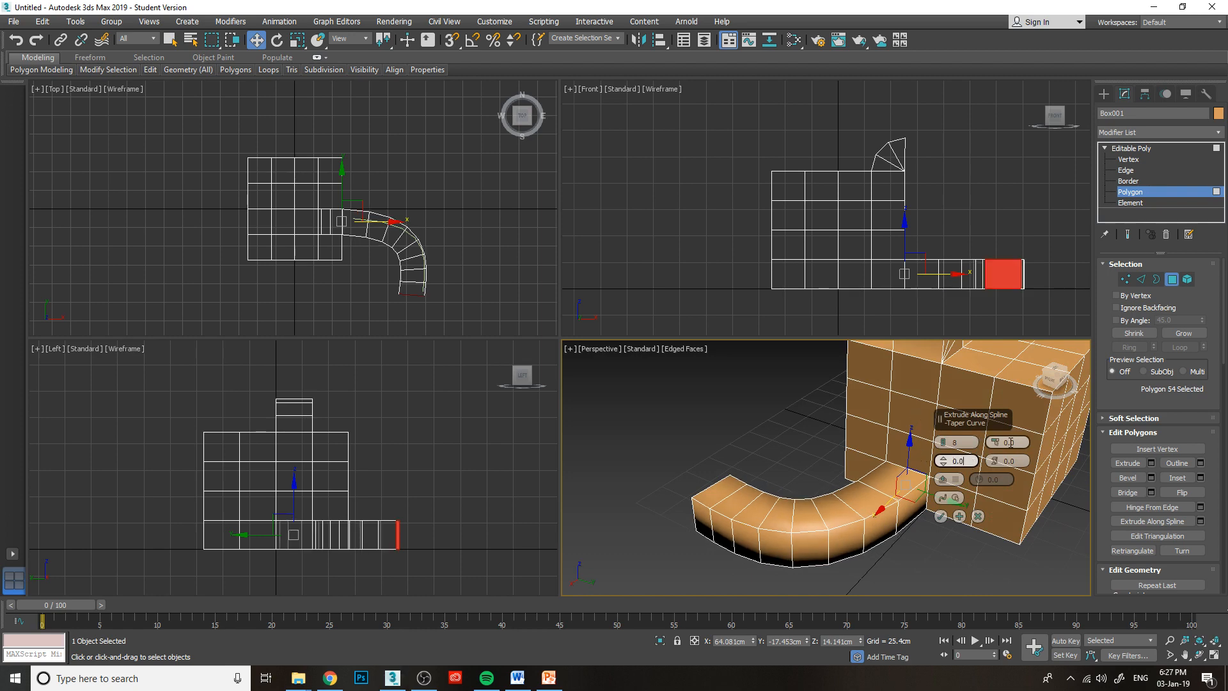
Try a positive Taper Amount on the spline extrusion's preview, and set it back to 0.0.
{"action": "left_click_drag", "start_coordinate": [1008, 442], "coordinate": [1006, 441]}
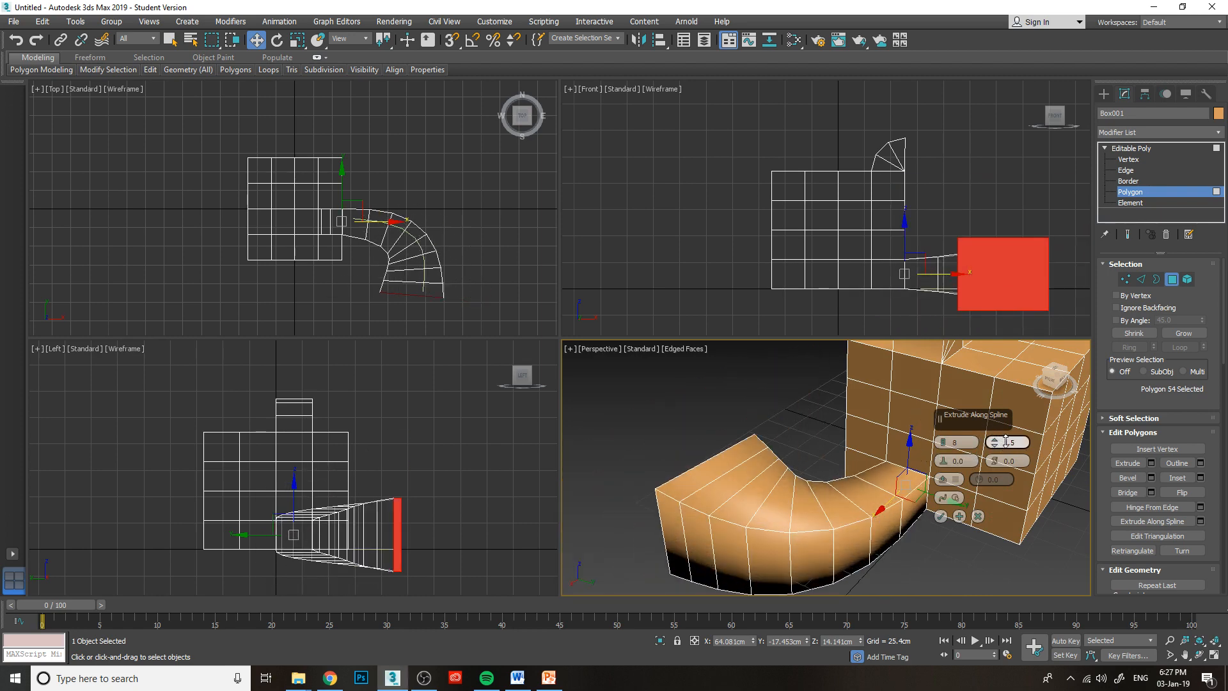
{"action": "double_click", "coordinate": [1008, 442]}
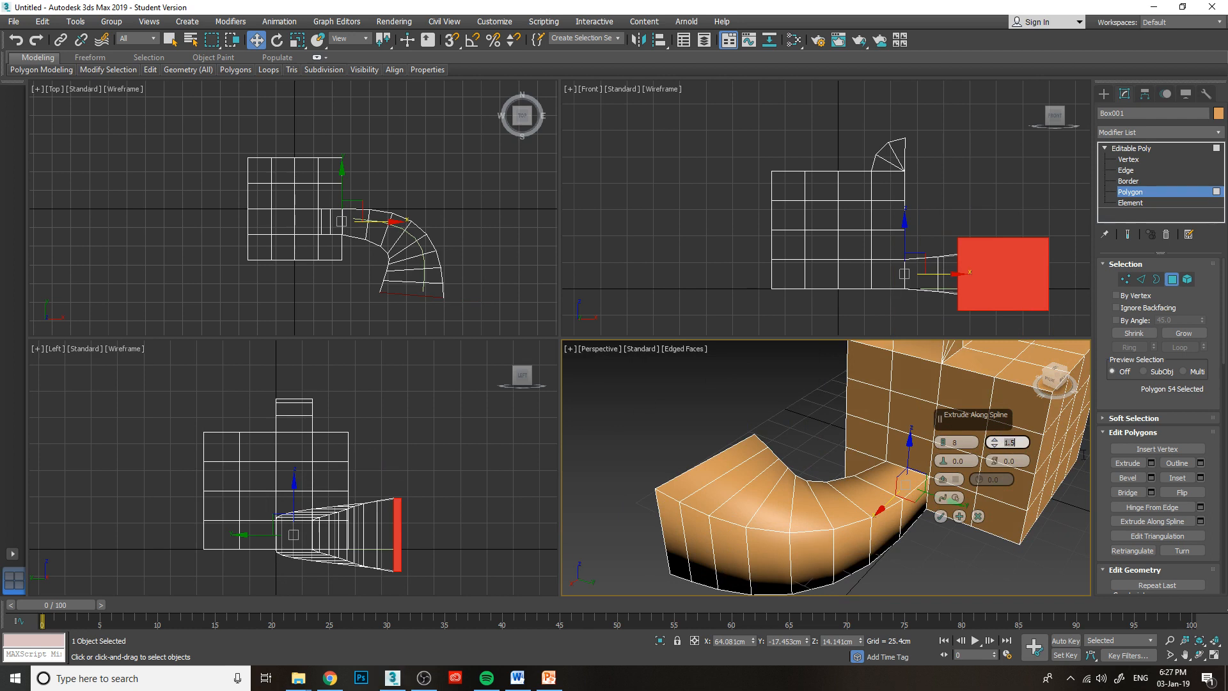
{"action": "key", "text": "Return"}
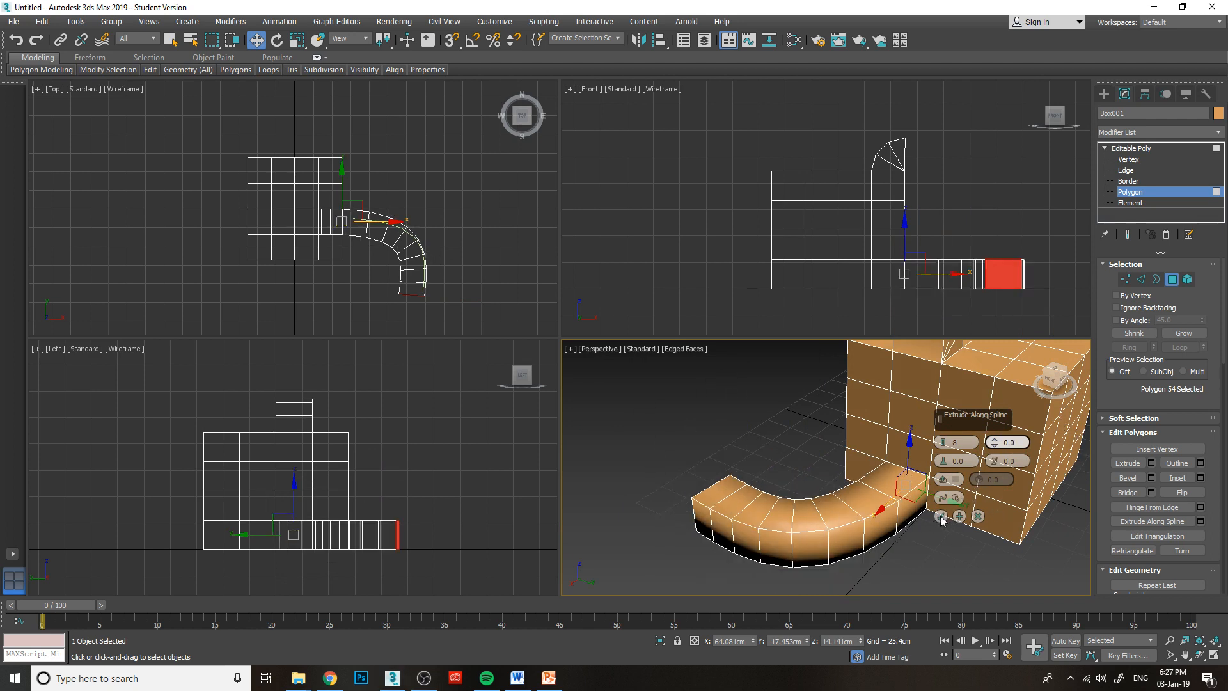
Accept the extrusion along the spline and leave polygon editing for the whole Editable Poly.
{"action": "left_click", "coordinate": [941, 517]}
{"action": "left_click_drag", "start_coordinate": [1054, 381], "coordinate": [975, 385]}
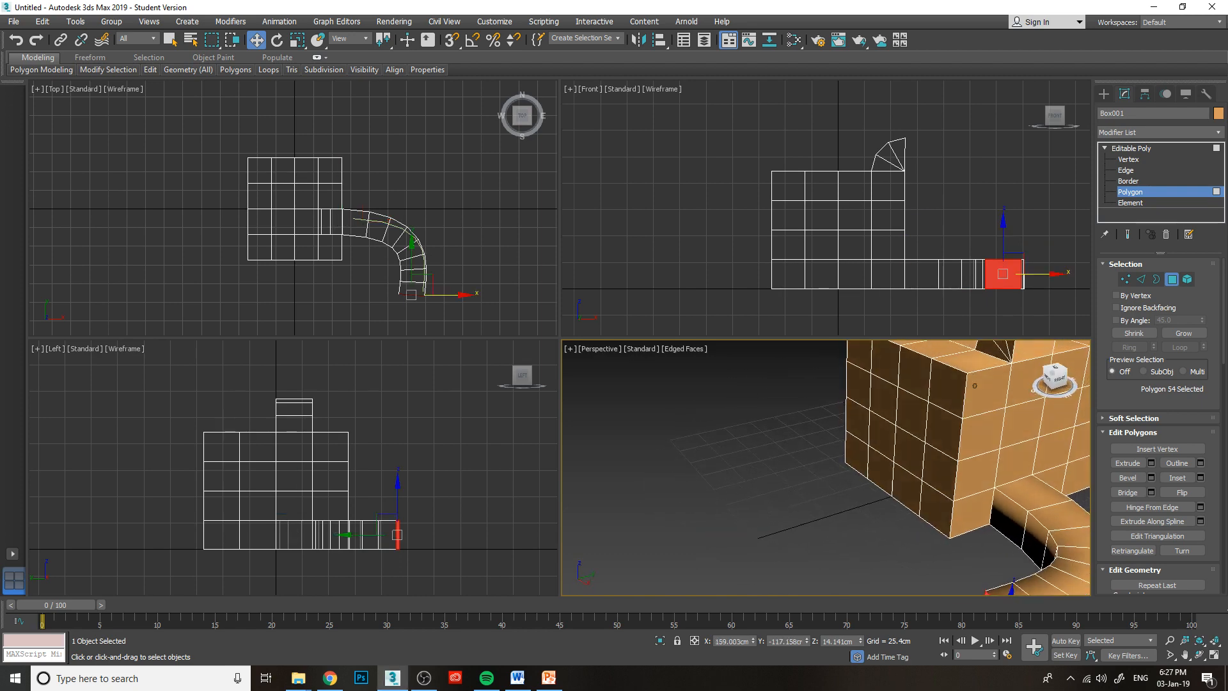
{"action": "scroll", "coordinate": [894, 479], "scroll_direction": "down", "scroll_amount": 5}
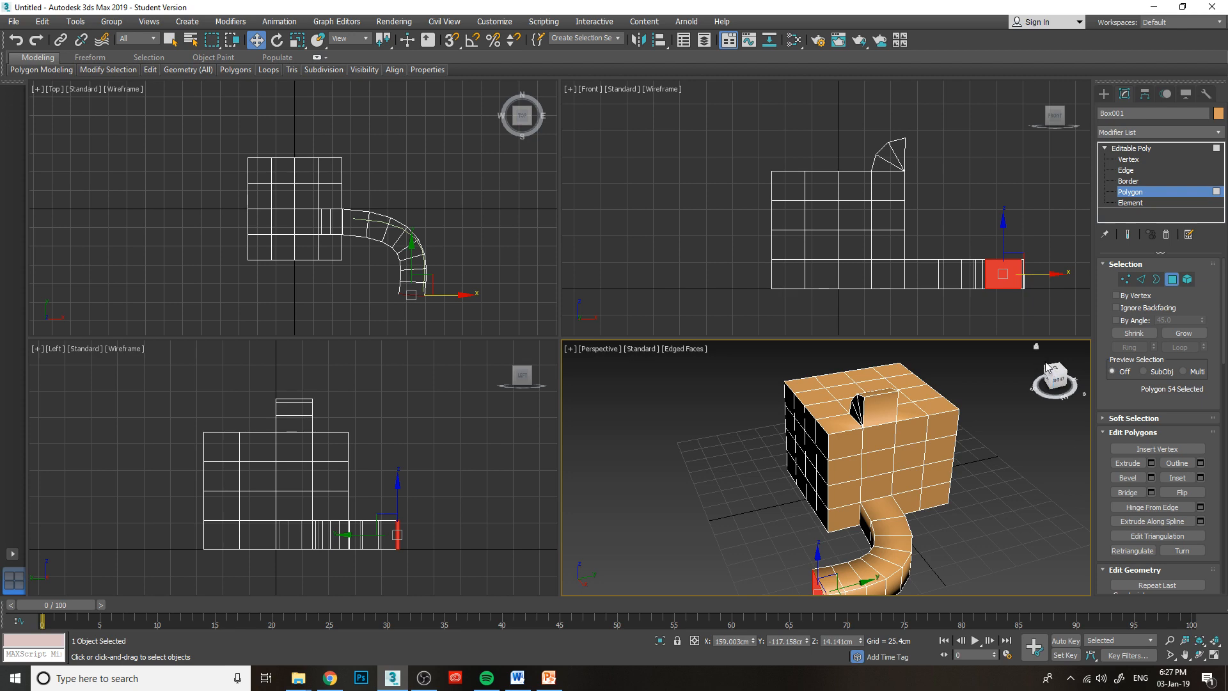
{"action": "left_click_drag", "start_coordinate": [1060, 377], "coordinate": [989, 422]}
{"action": "left_click", "coordinate": [1142, 148]}
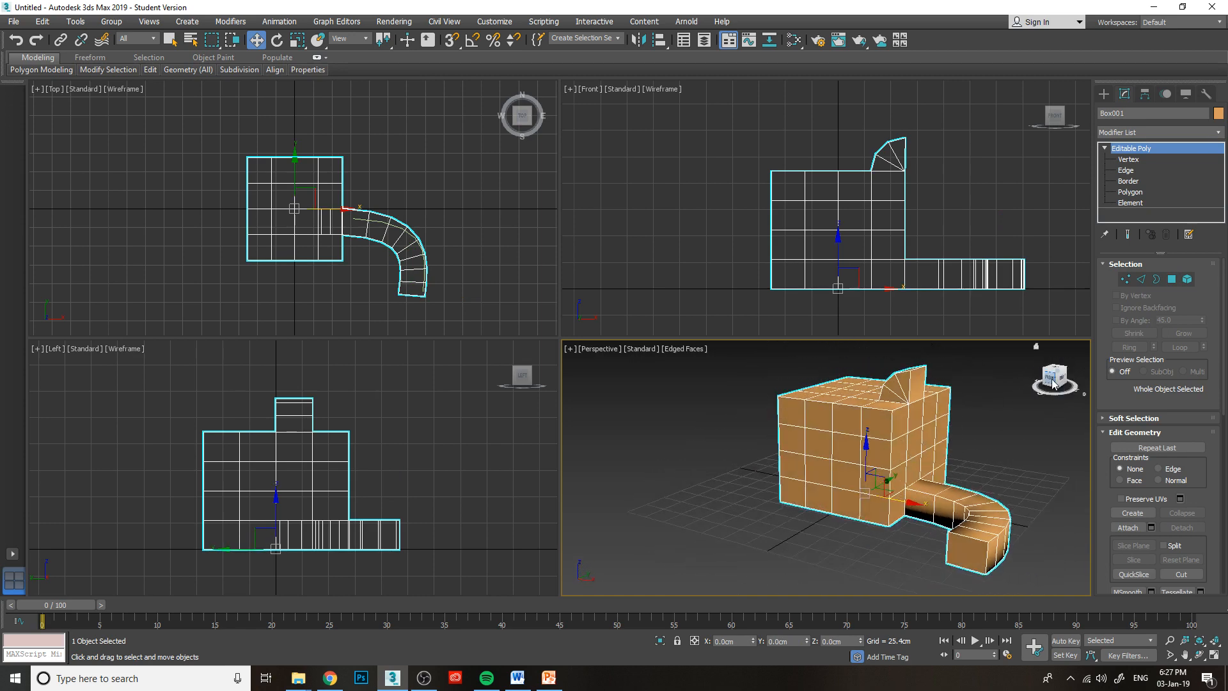
Clone the box about 213 cm in the negative Y direction as a single independent Copy.
{"action": "left_click_drag", "start_coordinate": [1054, 381], "coordinate": [1000, 431]}
{"action": "middle_click_drag", "start_coordinate": [953, 470], "coordinate": [917, 428]}
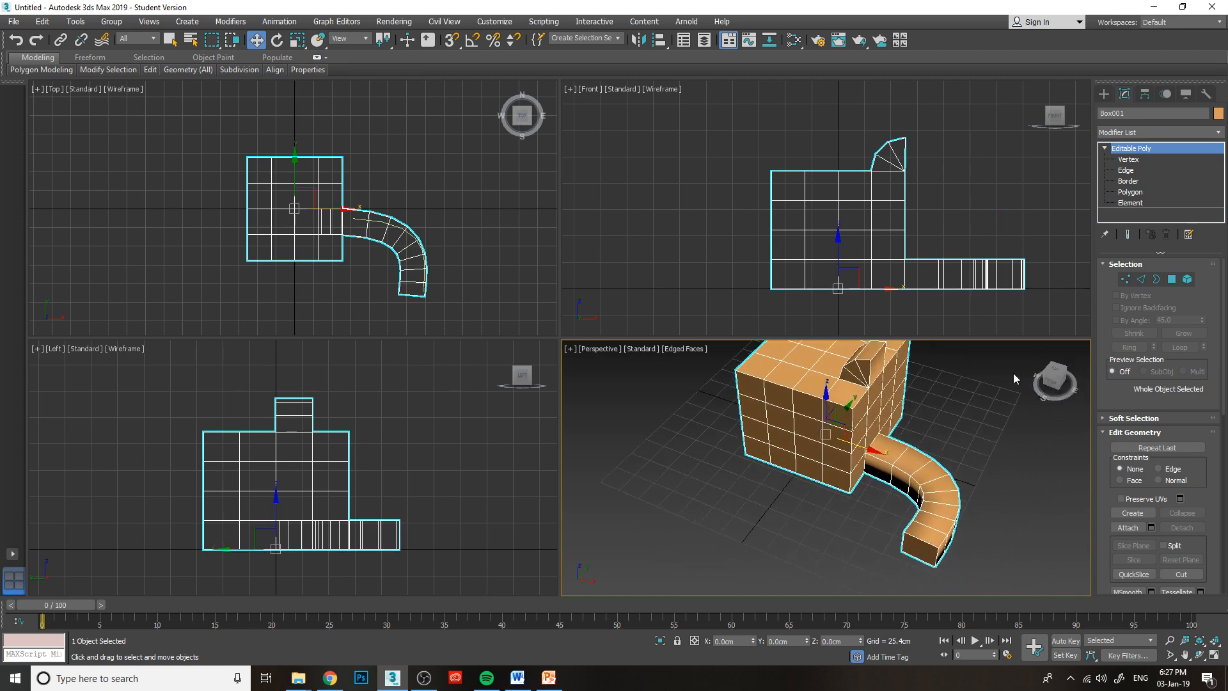
{"action": "left_click_drag", "start_coordinate": [1056, 387], "coordinate": [1027, 391]}
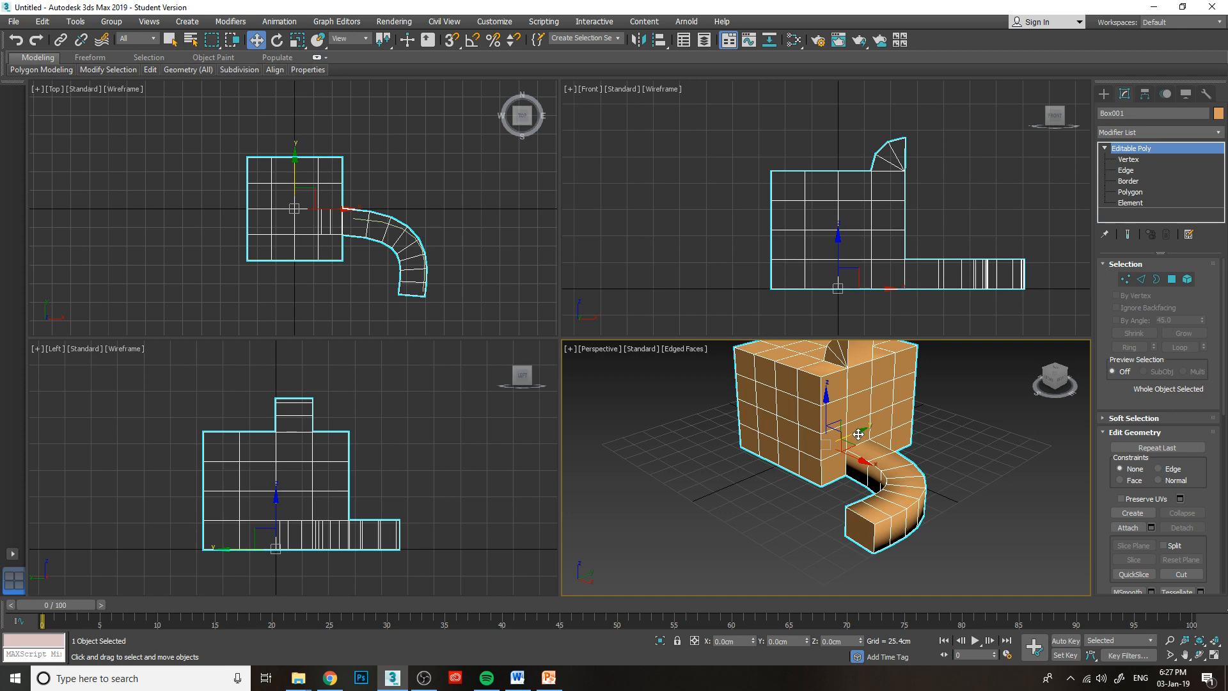
{"action": "left_click_drag", "start_coordinate": [857, 432], "coordinate": [776, 471], "text": "shift"}
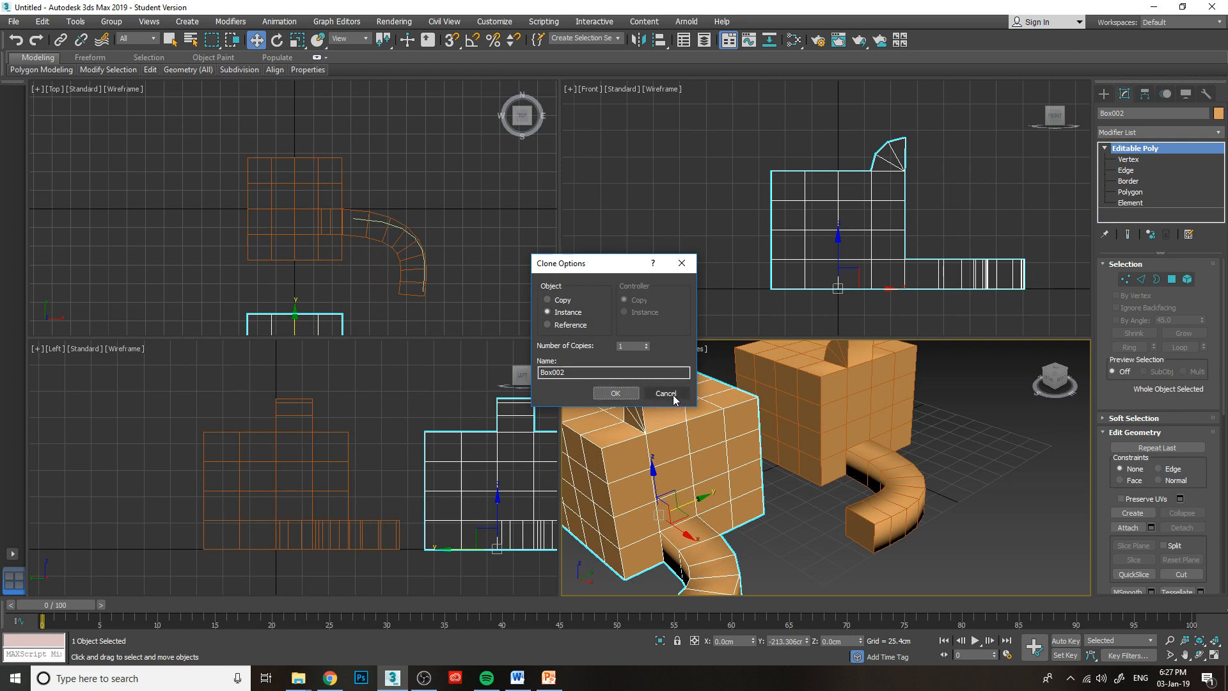
{"action": "left_click", "coordinate": [550, 304]}
{"action": "left_click", "coordinate": [616, 393]}
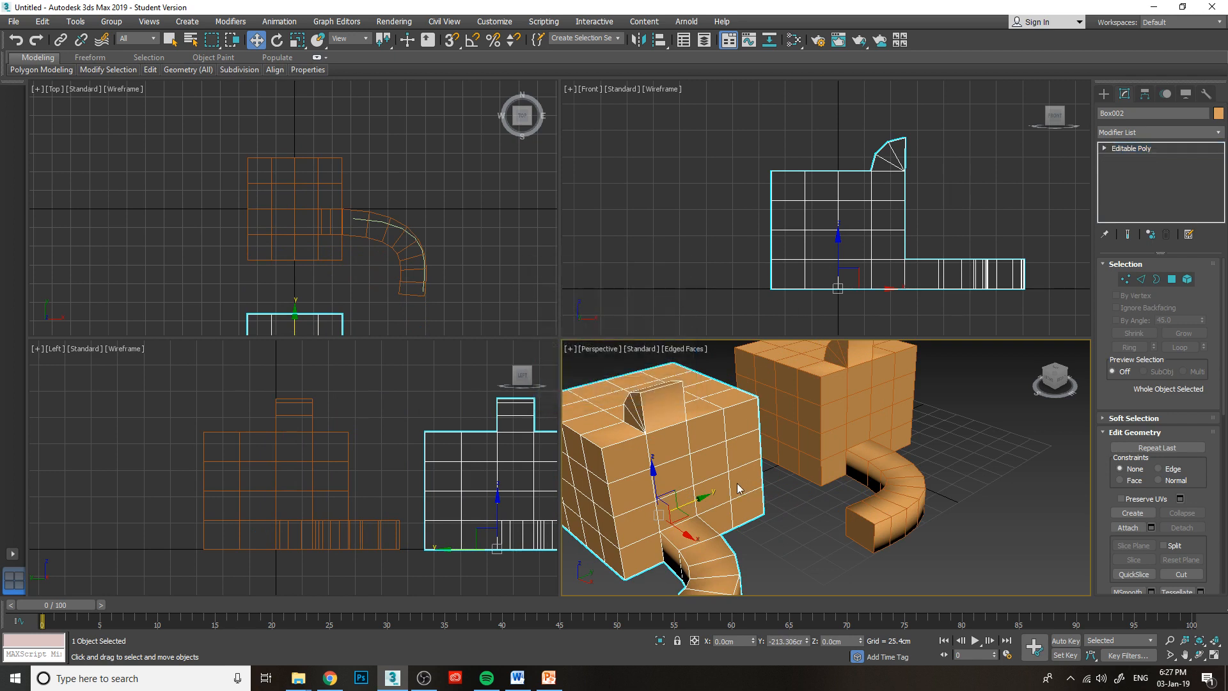
Move the original box away from its copy along Y to about 135 cm.
{"action": "left_click", "coordinate": [857, 415]}
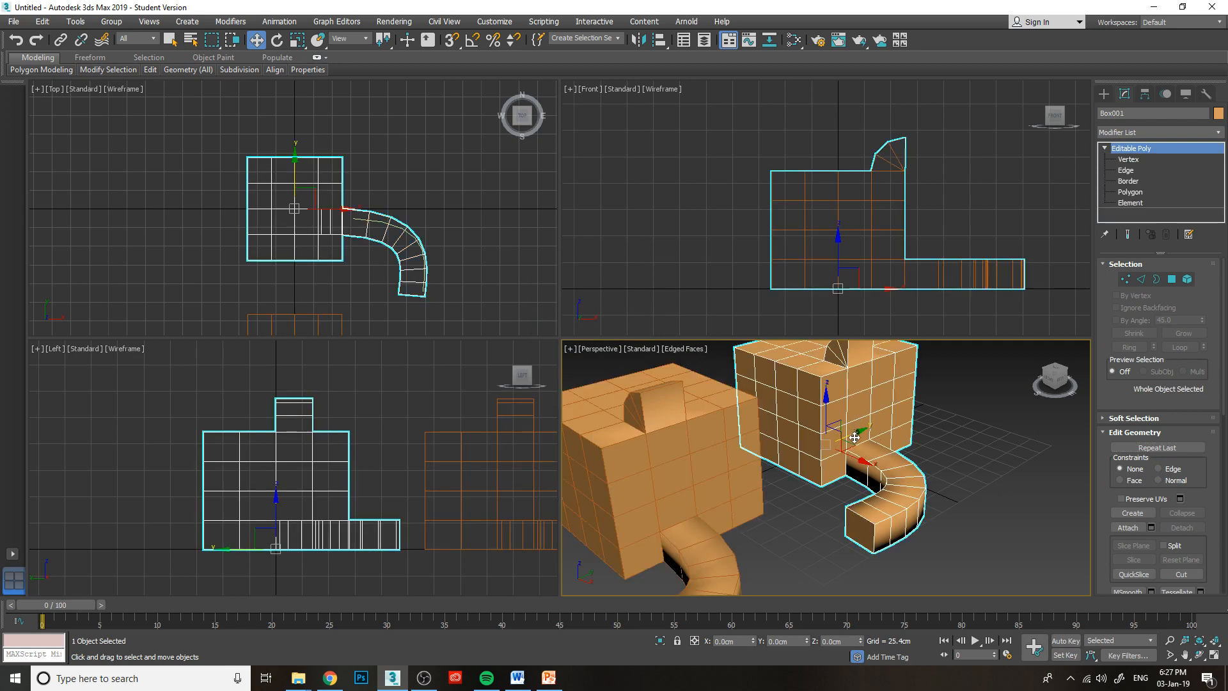
{"action": "left_click_drag", "start_coordinate": [855, 437], "coordinate": [927, 405]}
{"action": "middle_click_drag", "start_coordinate": [864, 481], "coordinate": [823, 518]}
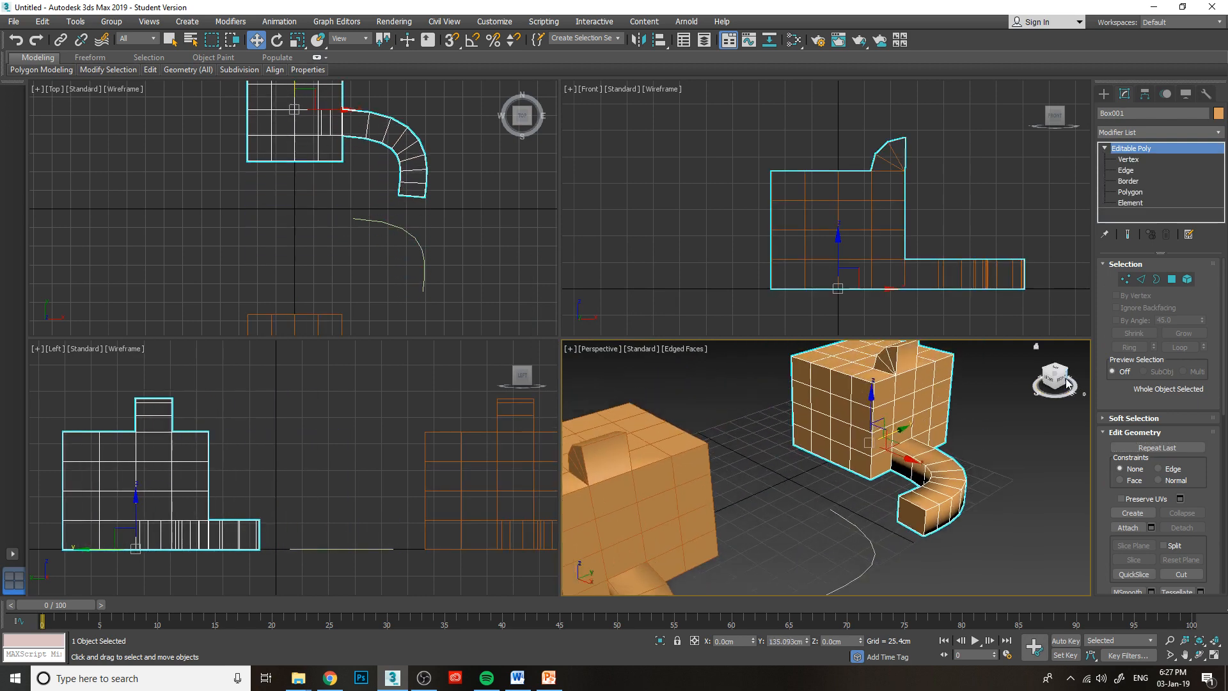
Attach the cloned box to the original box and leave the Attach mode.
{"action": "left_click_drag", "start_coordinate": [1067, 384], "coordinate": [1017, 362]}
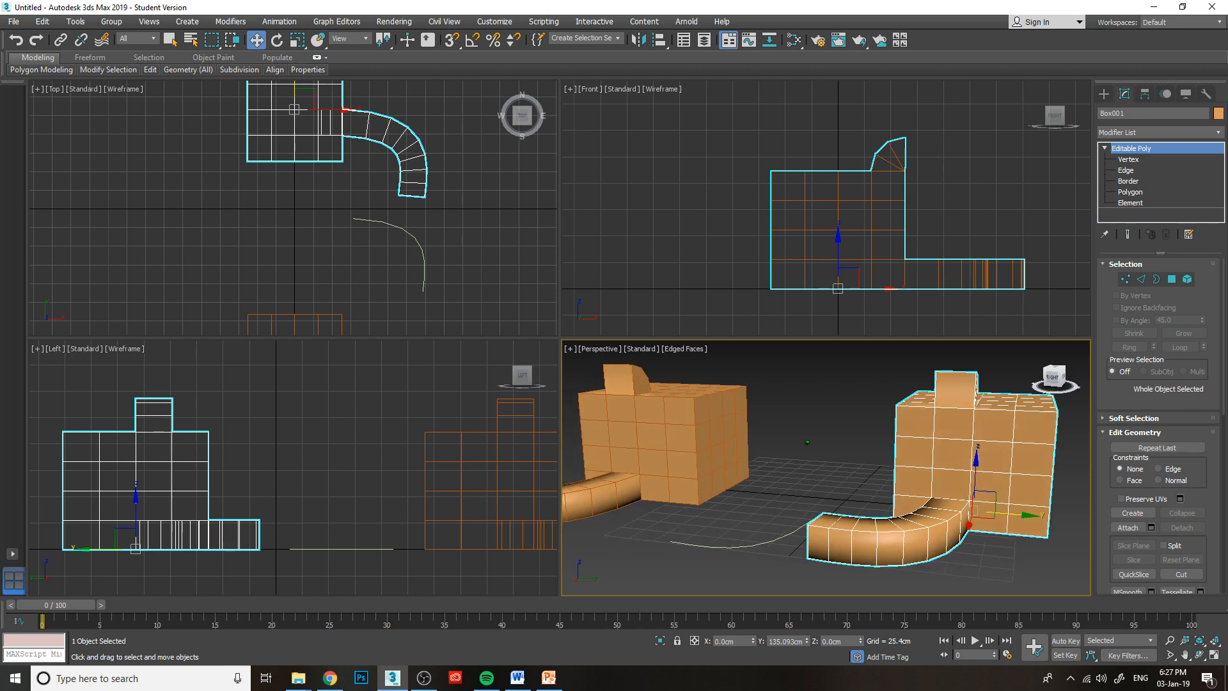
{"action": "left_click", "coordinate": [1053, 377]}
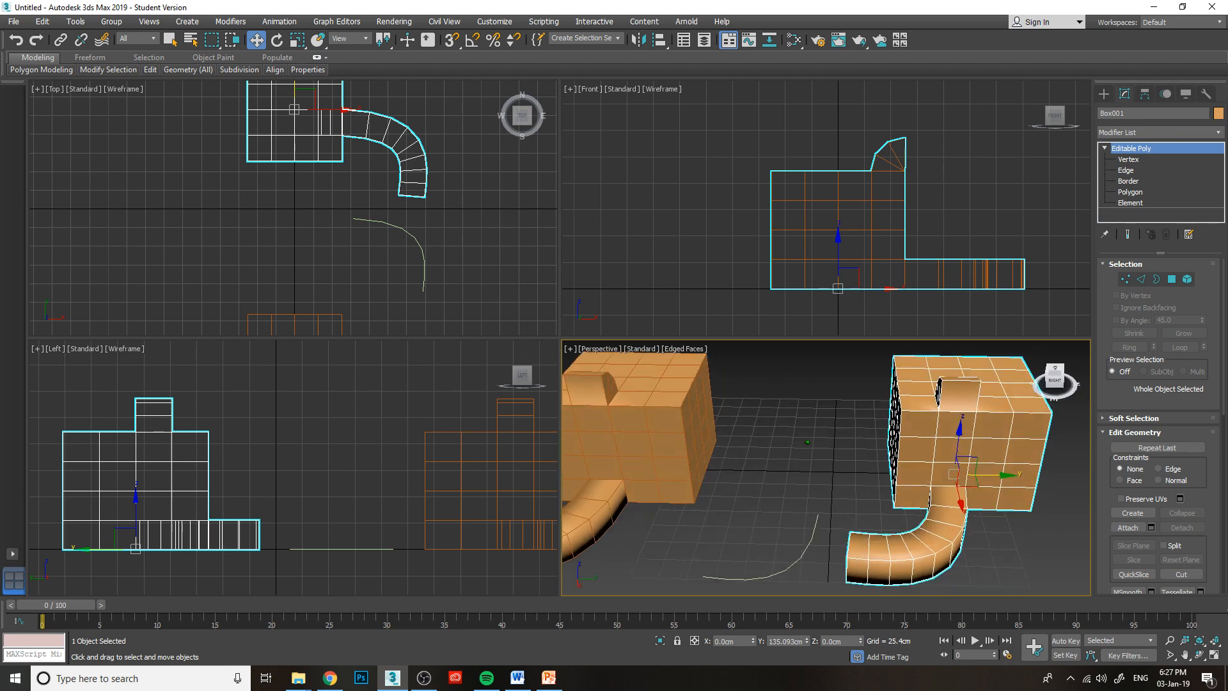
{"action": "left_click_drag", "start_coordinate": [1050, 405], "coordinate": [1026, 385]}
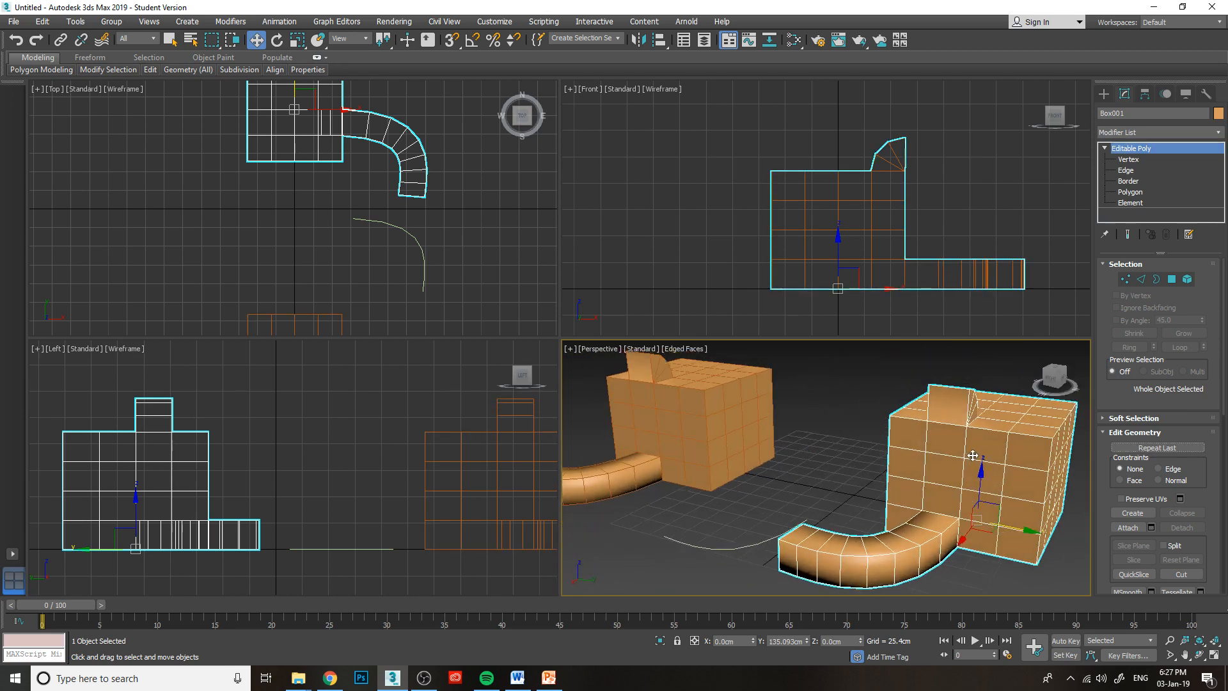
{"action": "left_click", "coordinate": [761, 401]}
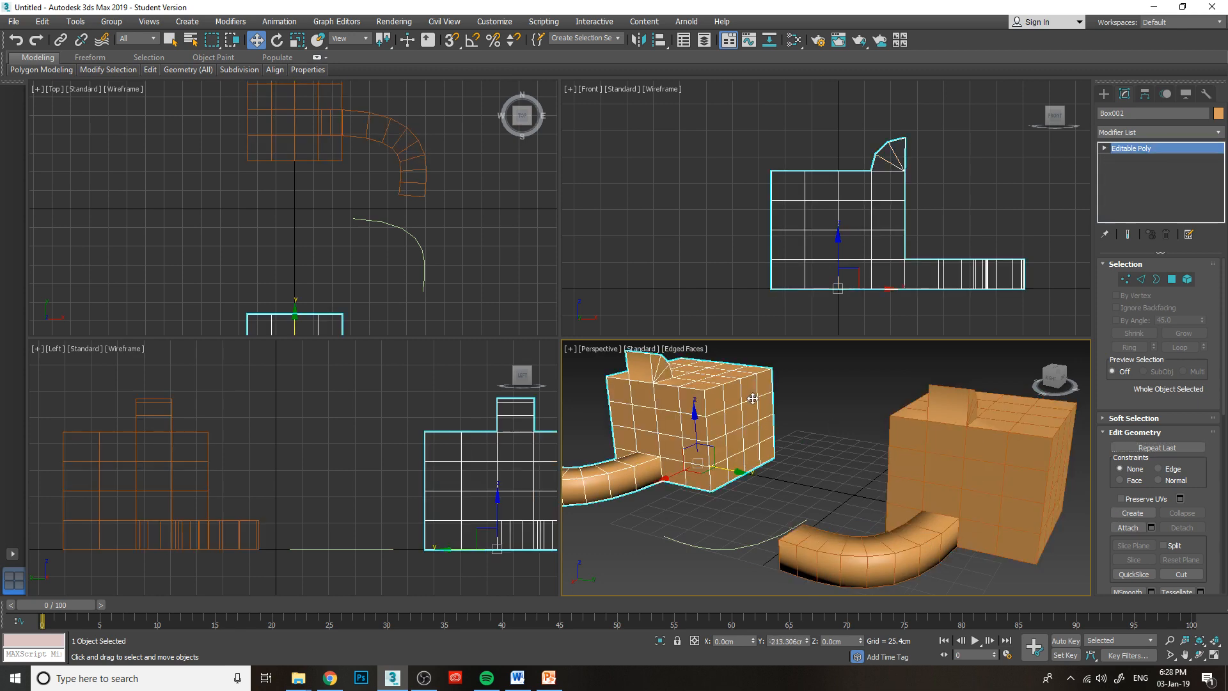
{"action": "left_click", "coordinate": [935, 441]}
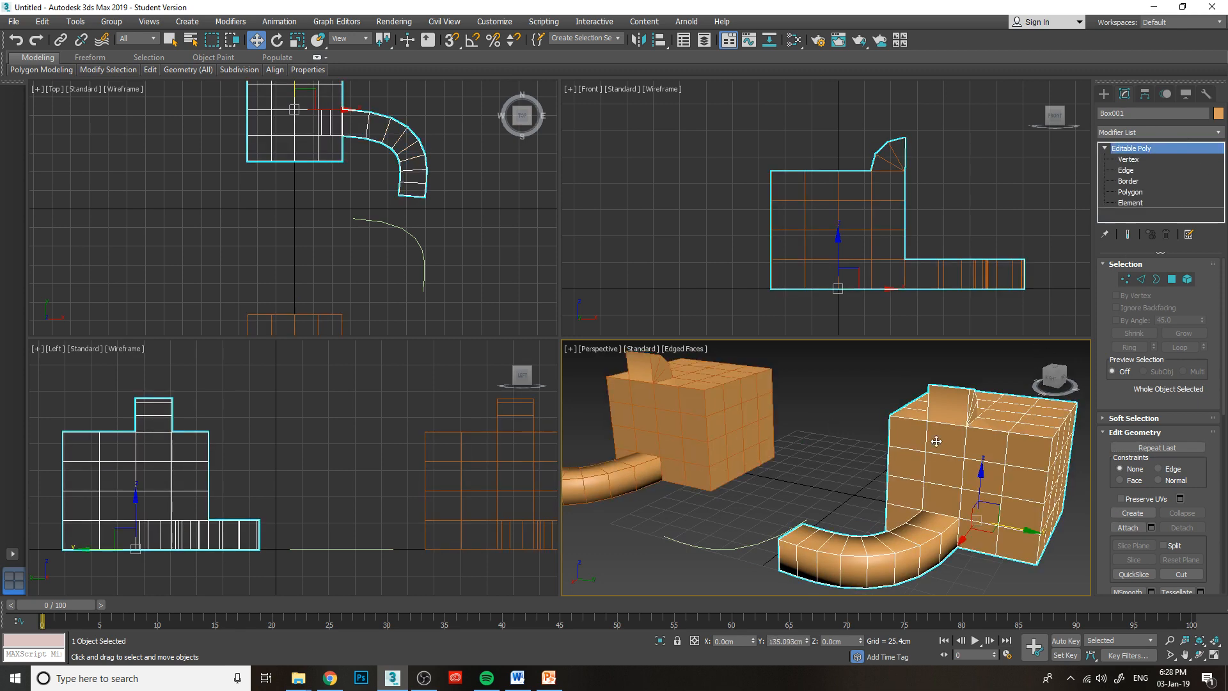
{"action": "left_click", "coordinate": [1127, 528]}
{"action": "left_click", "coordinate": [728, 417]}
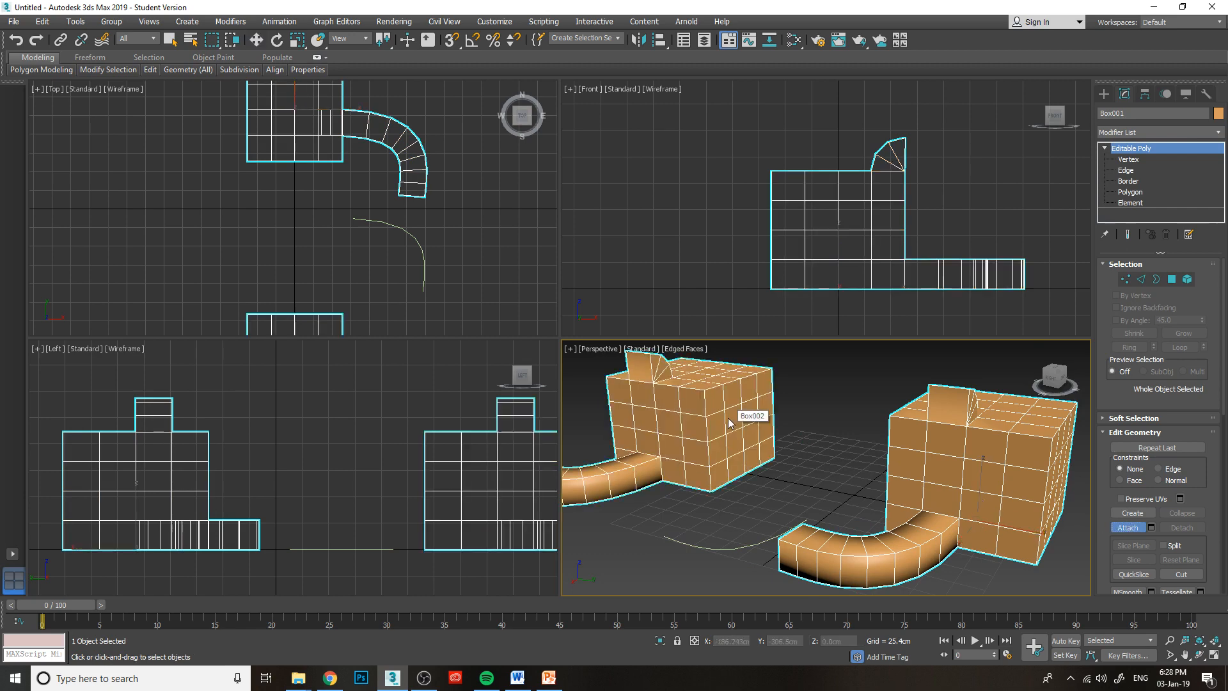
{"action": "left_click", "coordinate": [1133, 528]}
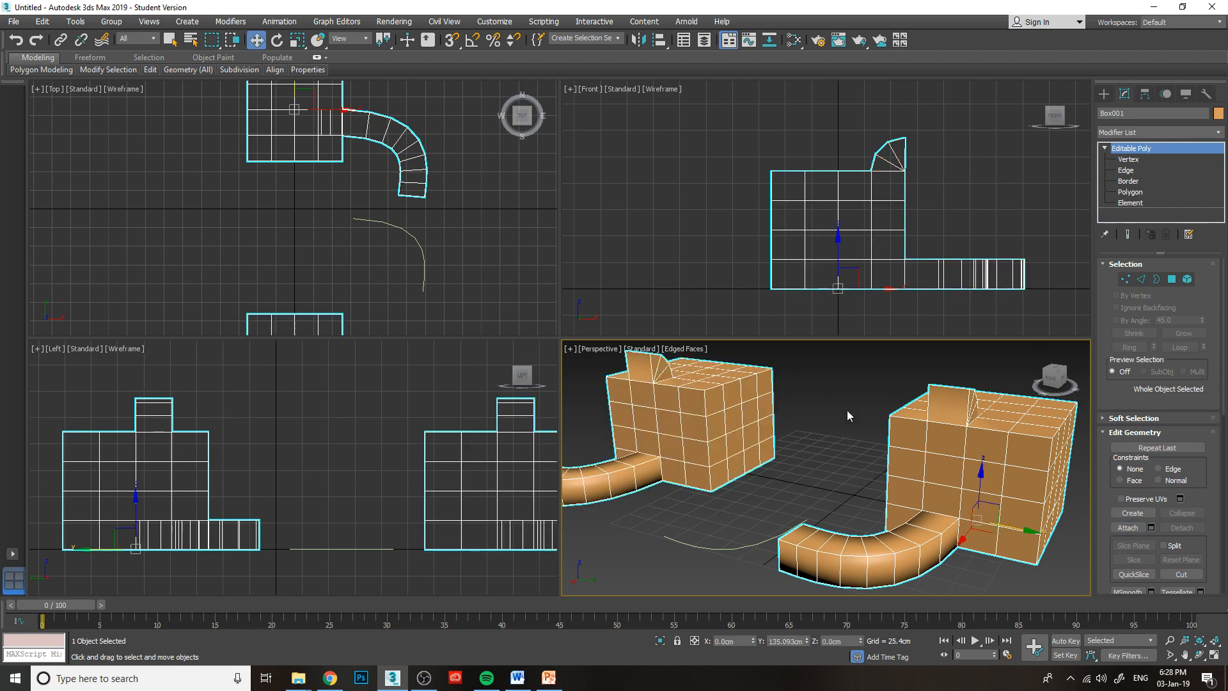
Move the combined object along Y to about 83 cm and select one opposite polygon on each box's facing side.
{"action": "left_click_drag", "start_coordinate": [1025, 529], "coordinate": [977, 520]}
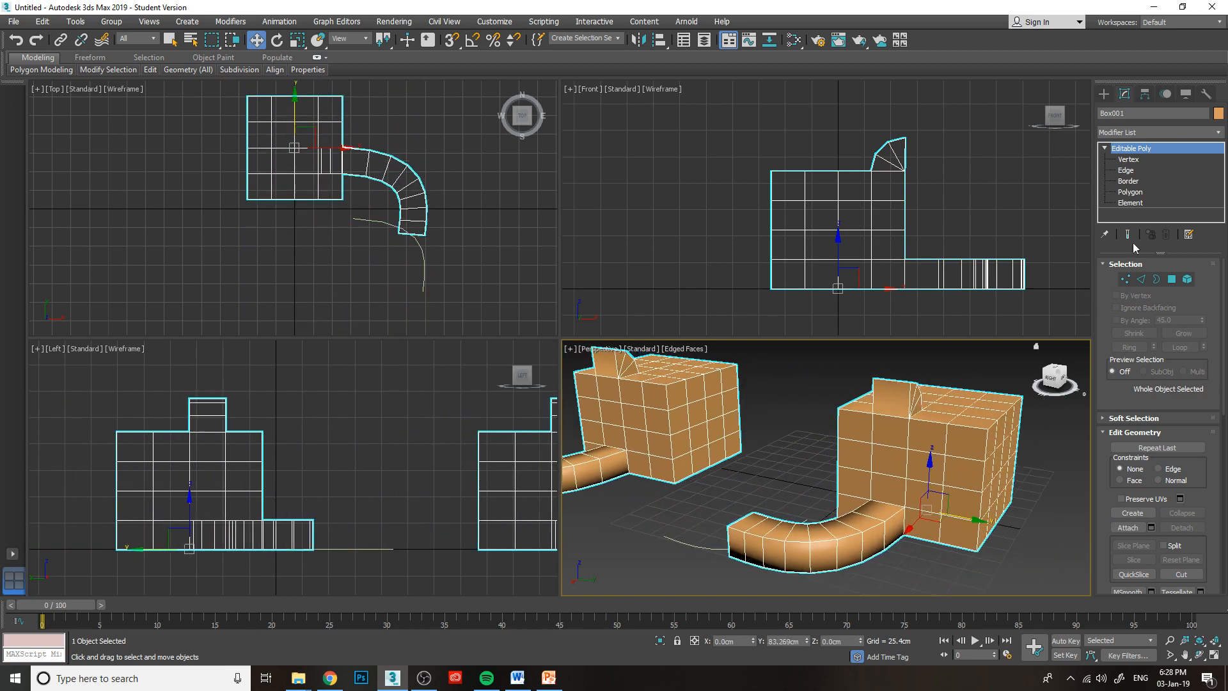
{"action": "left_click", "coordinate": [1132, 191]}
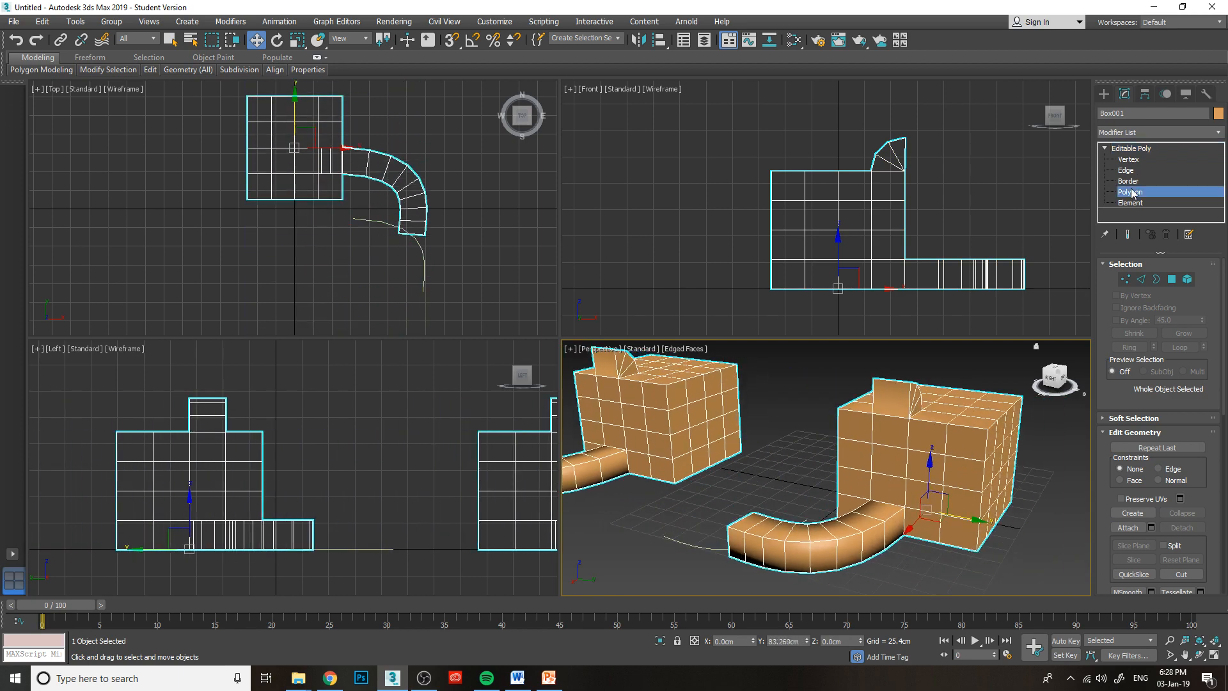
{"action": "left_click", "coordinate": [703, 437]}
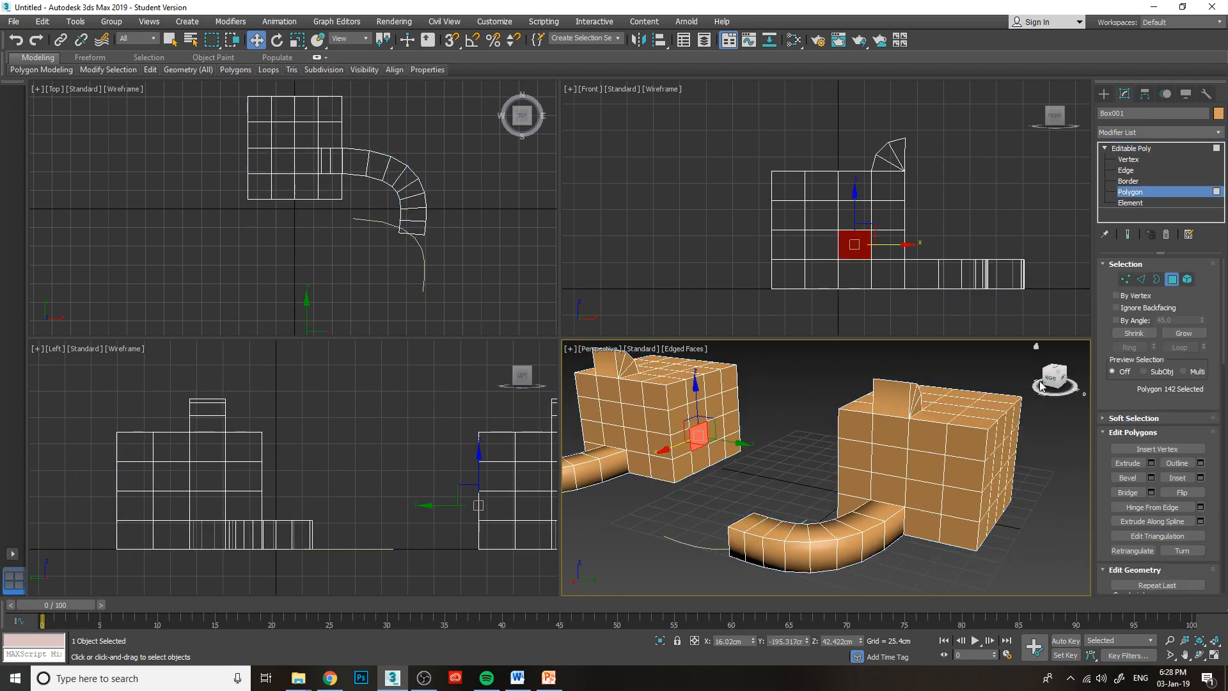
{"action": "left_click_drag", "start_coordinate": [1045, 381], "coordinate": [1120, 403]}
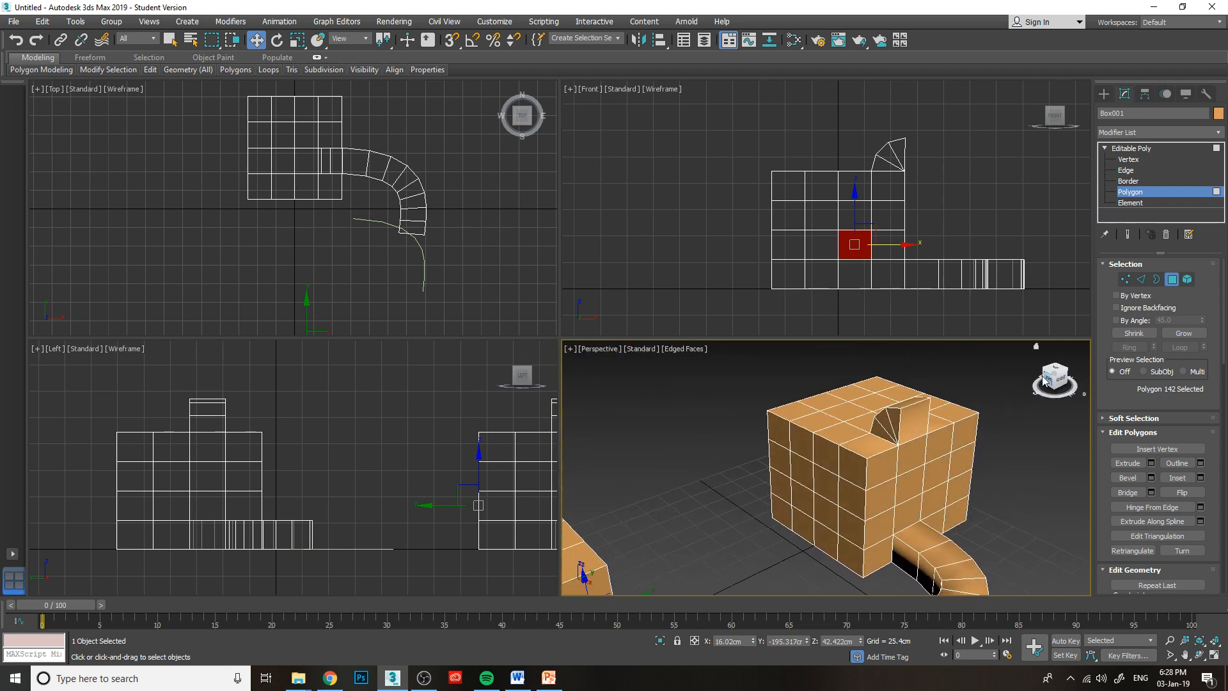
{"action": "left_click", "coordinate": [826, 516], "text": "ctrl"}
{"action": "left_click_drag", "start_coordinate": [1054, 381], "coordinate": [871, 414]}
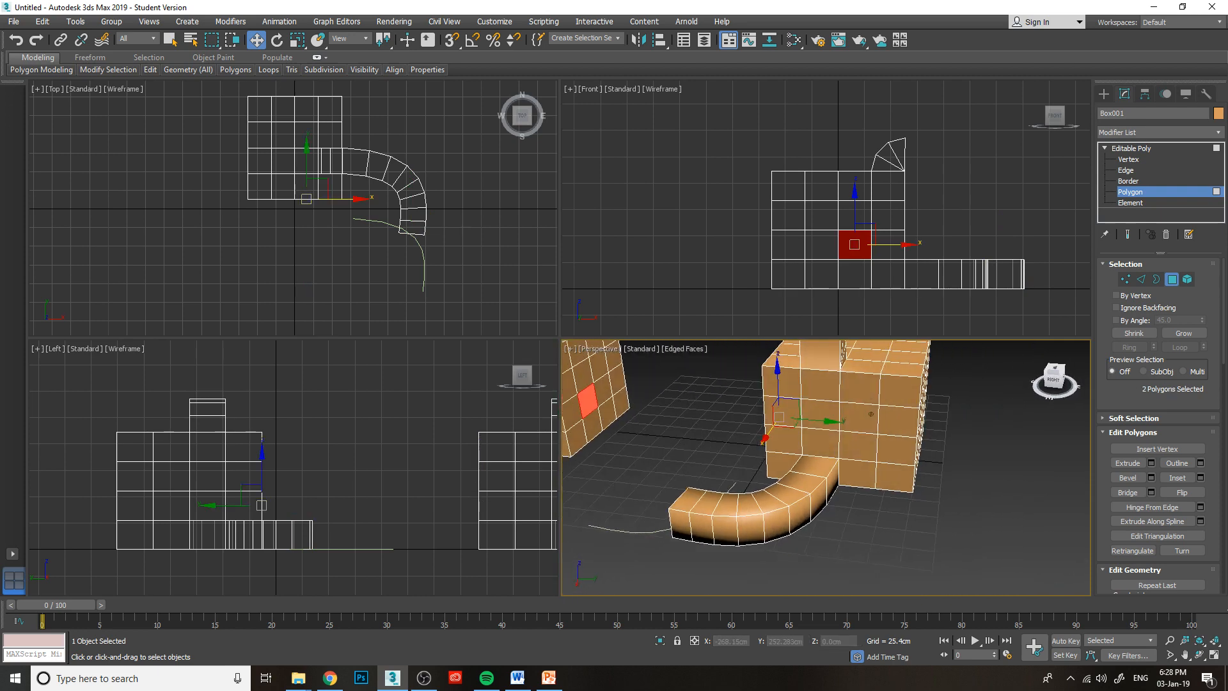
Bridge the two selected facing polygons with 1 segment, accept it, and undo the bridge.
{"action": "left_click", "coordinate": [1151, 492]}
{"action": "middle_click_drag", "start_coordinate": [569, 451], "coordinate": [749, 470]}
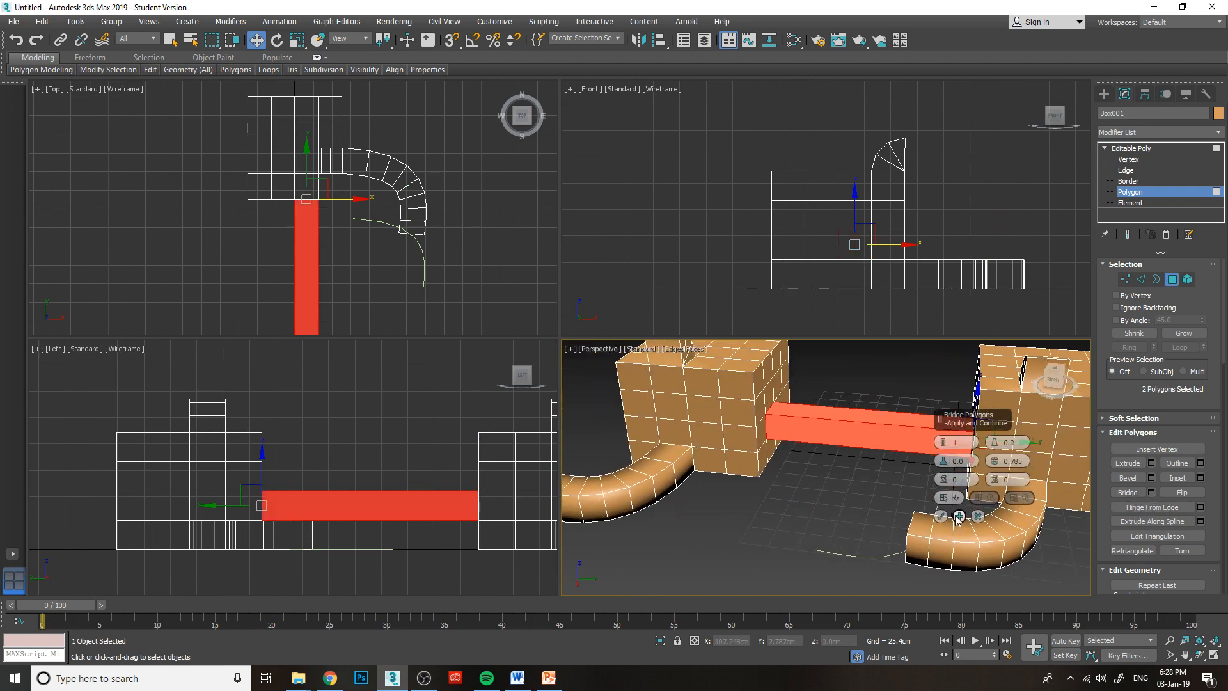
{"action": "middle_click_drag", "start_coordinate": [848, 467], "coordinate": [771, 489]}
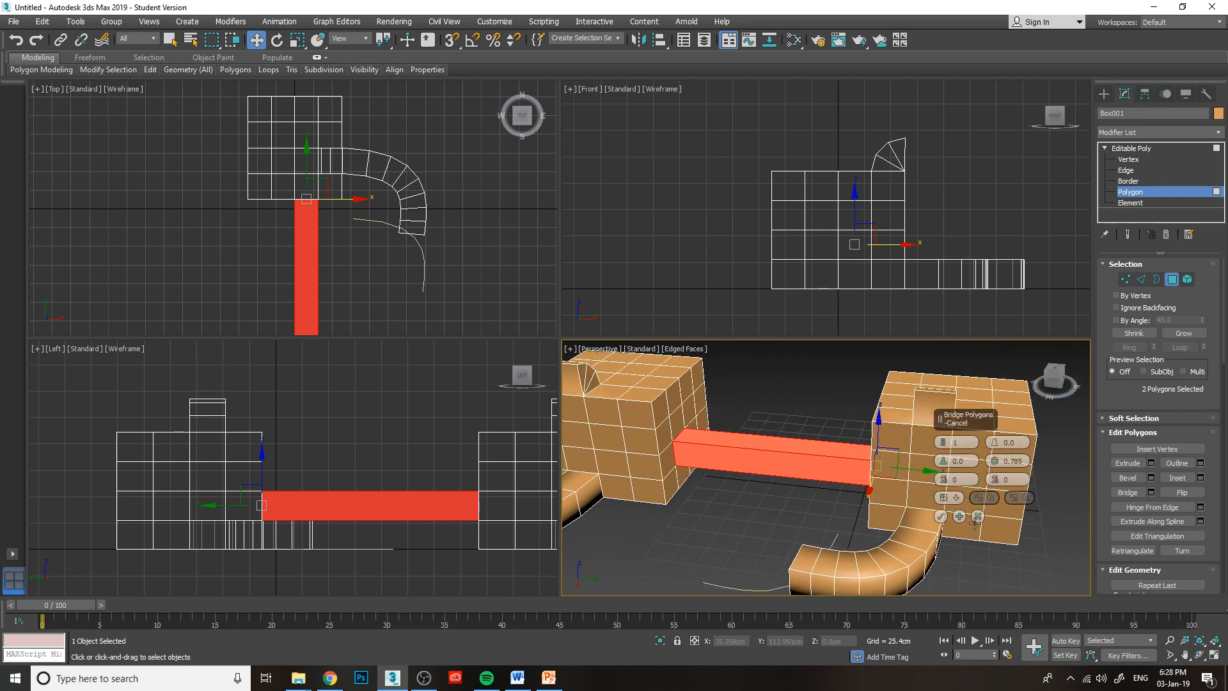
{"action": "left_click", "coordinate": [941, 516]}
{"action": "mouse_move", "coordinate": [1048, 378]}
{"action": "left_mouse_down"}
{"action": "mouse_move", "coordinate": [1082, 380]}
{"action": "mouse_move", "coordinate": [1049, 387]}
{"action": "left_mouse_up"}
{"action": "key", "text": "ctrl+z"}
Add the adjacent polygon on each facing side to the selection, bridge the two pairs, and undo the bridge.
{"action": "left_click", "coordinate": [713, 433], "text": "ctrl"}
{"action": "left_click", "coordinate": [846, 494], "text": "ctrl"}
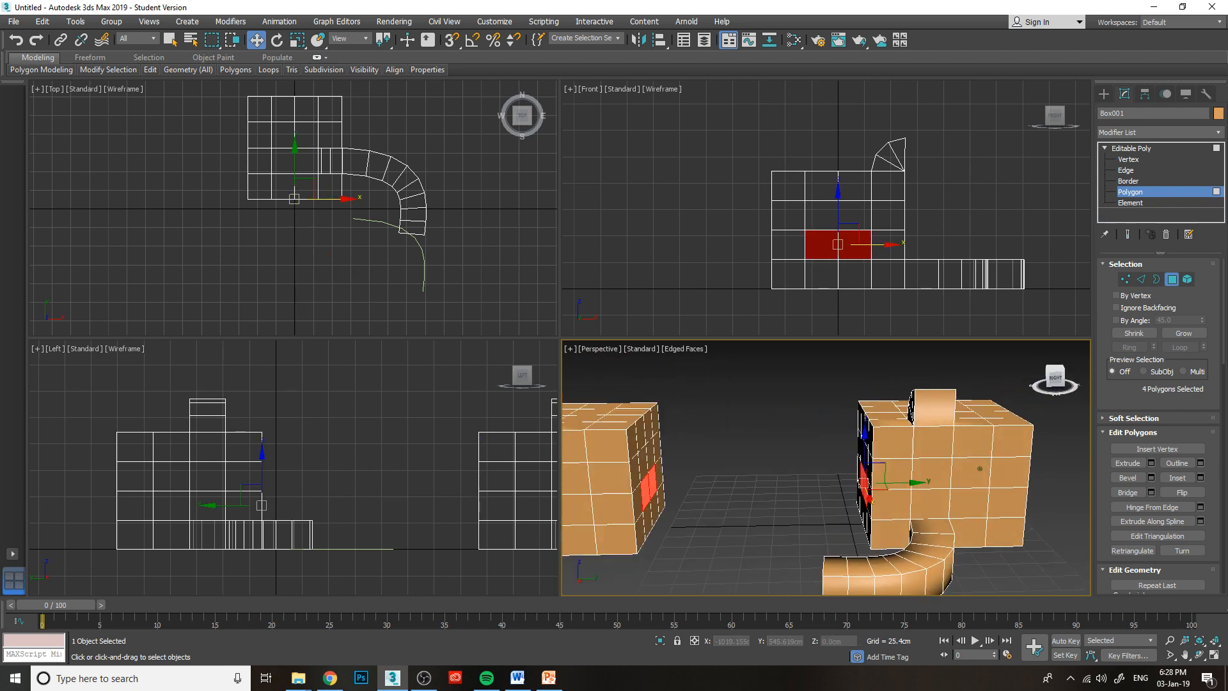
{"action": "left_click", "coordinate": [1155, 493]}
{"action": "left_click_drag", "start_coordinate": [1052, 382], "coordinate": [1035, 383]}
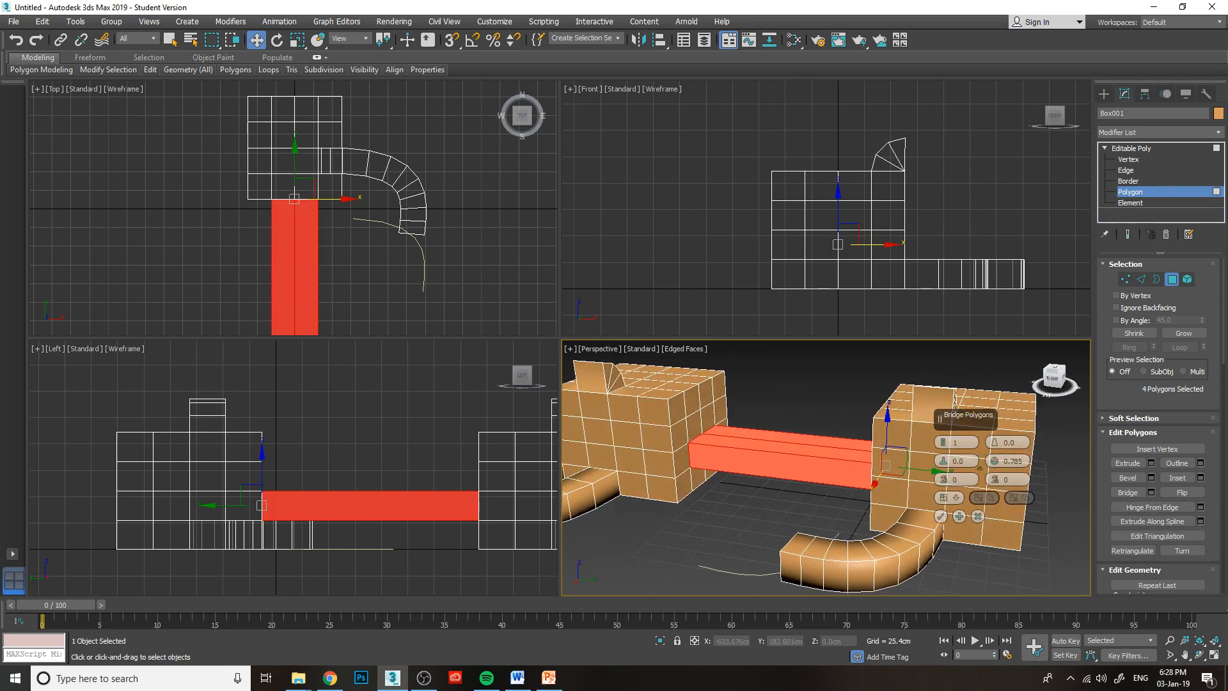
{"action": "left_click", "coordinate": [940, 517]}
{"action": "key", "text": "ctrl+z"}
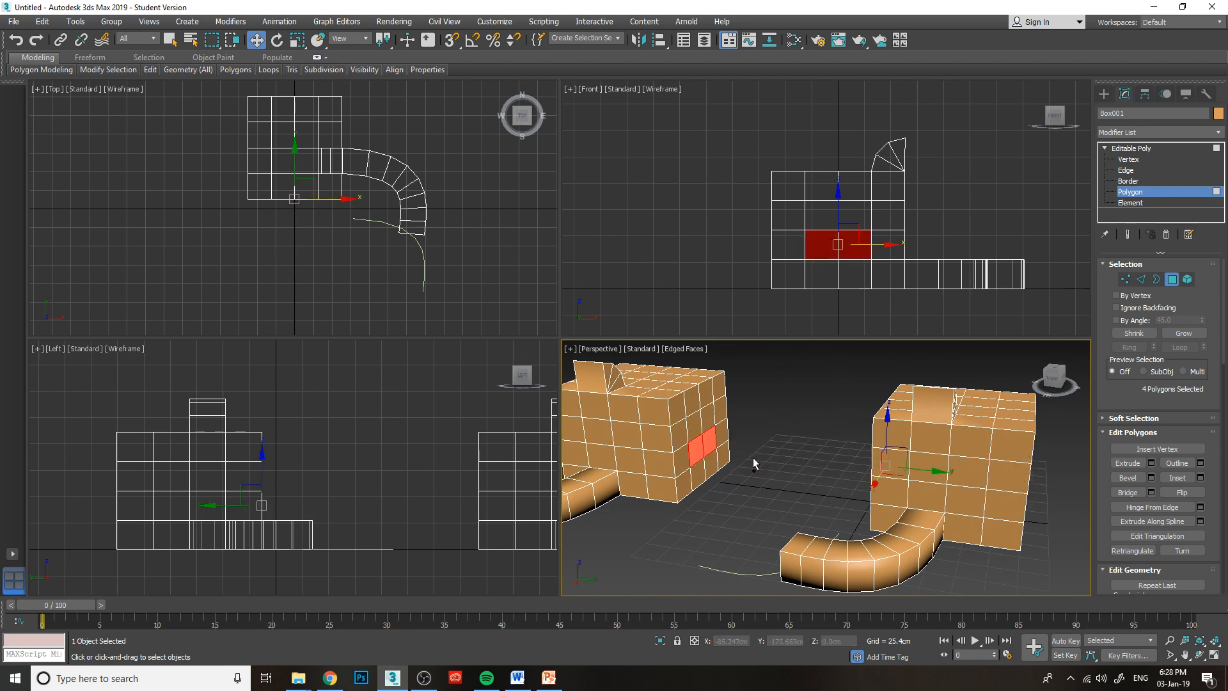
Select one opposite polygon in the second row from the top on each box's facing side, and delete both.
{"action": "left_click", "coordinate": [693, 442]}
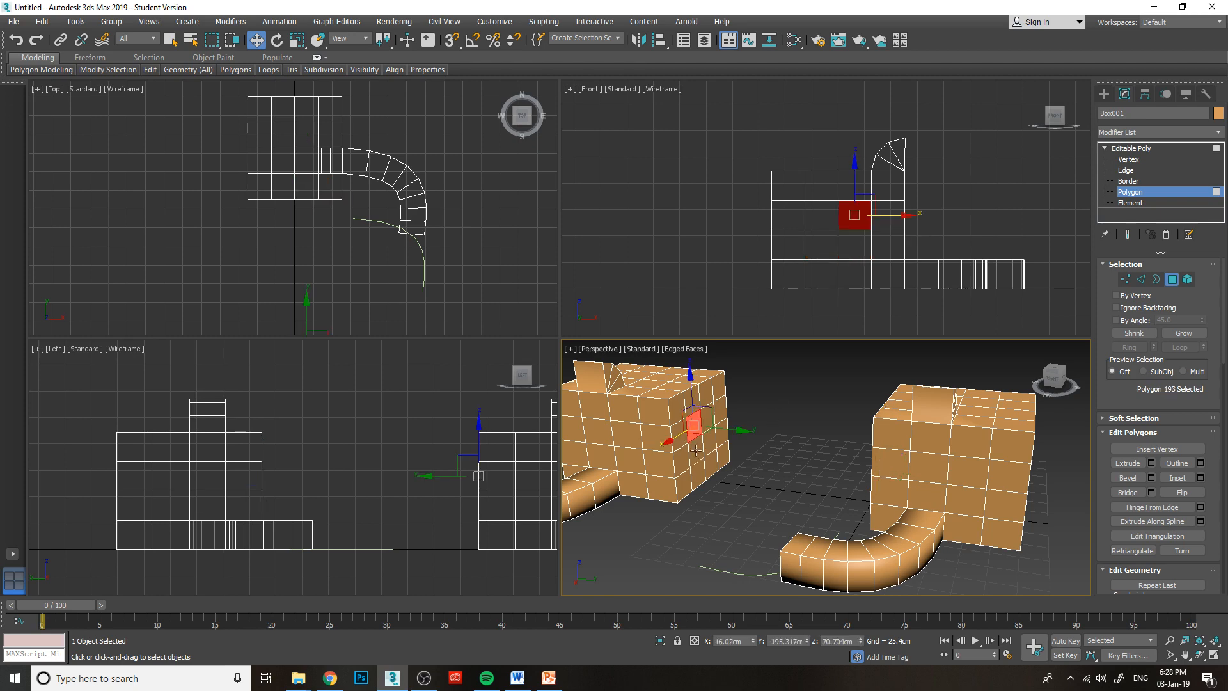
{"action": "left_click_drag", "start_coordinate": [1055, 380], "coordinate": [1096, 380]}
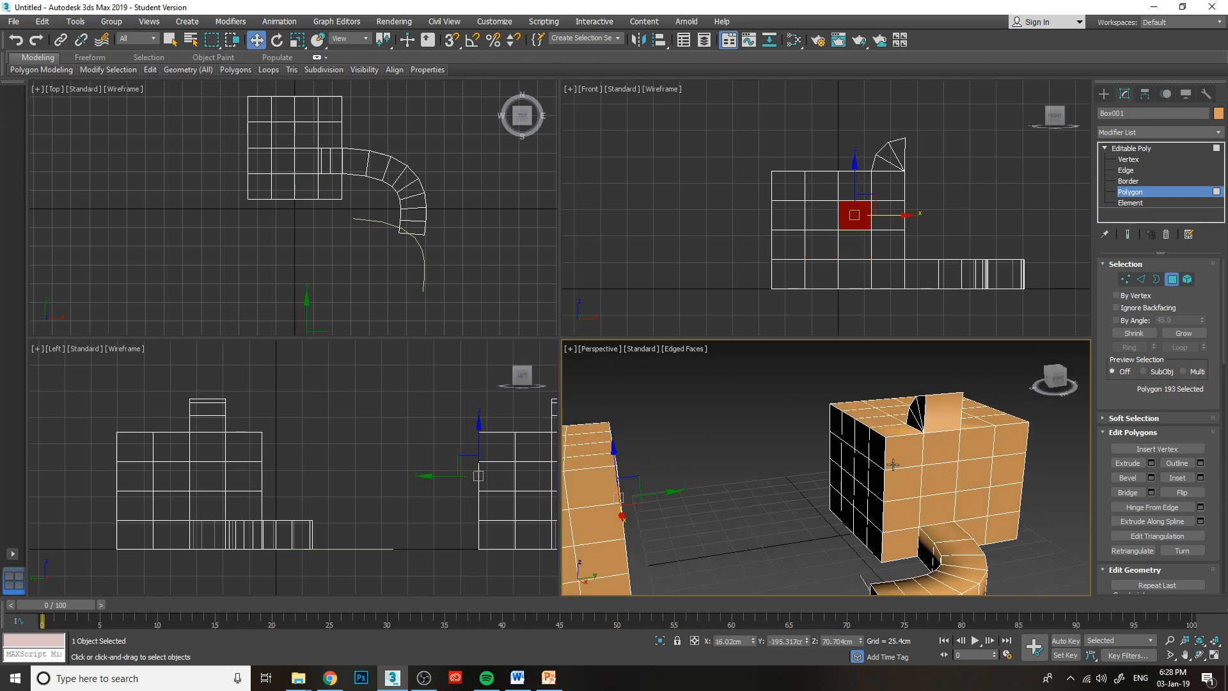
{"action": "left_click", "coordinate": [1043, 375]}
{"action": "left_click_drag", "start_coordinate": [1053, 386], "coordinate": [1018, 383]}
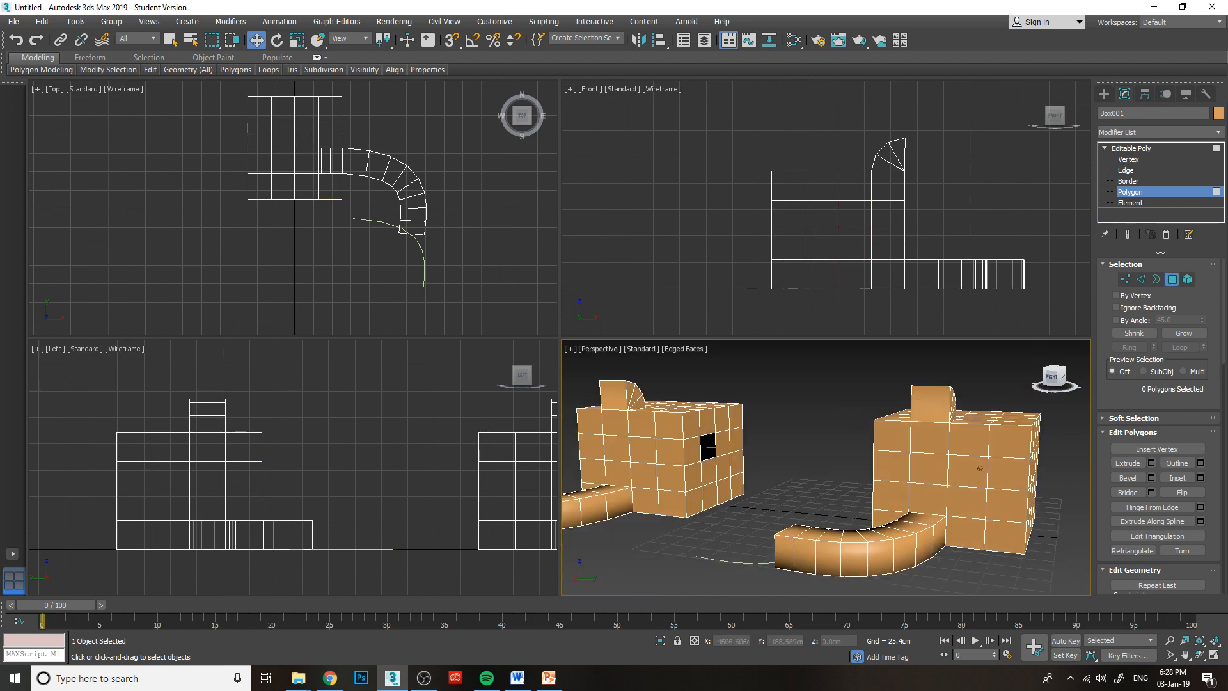
At edge level, select one matching vertical edge of the opening on each box's facing side.
{"action": "left_click", "coordinate": [1126, 170]}
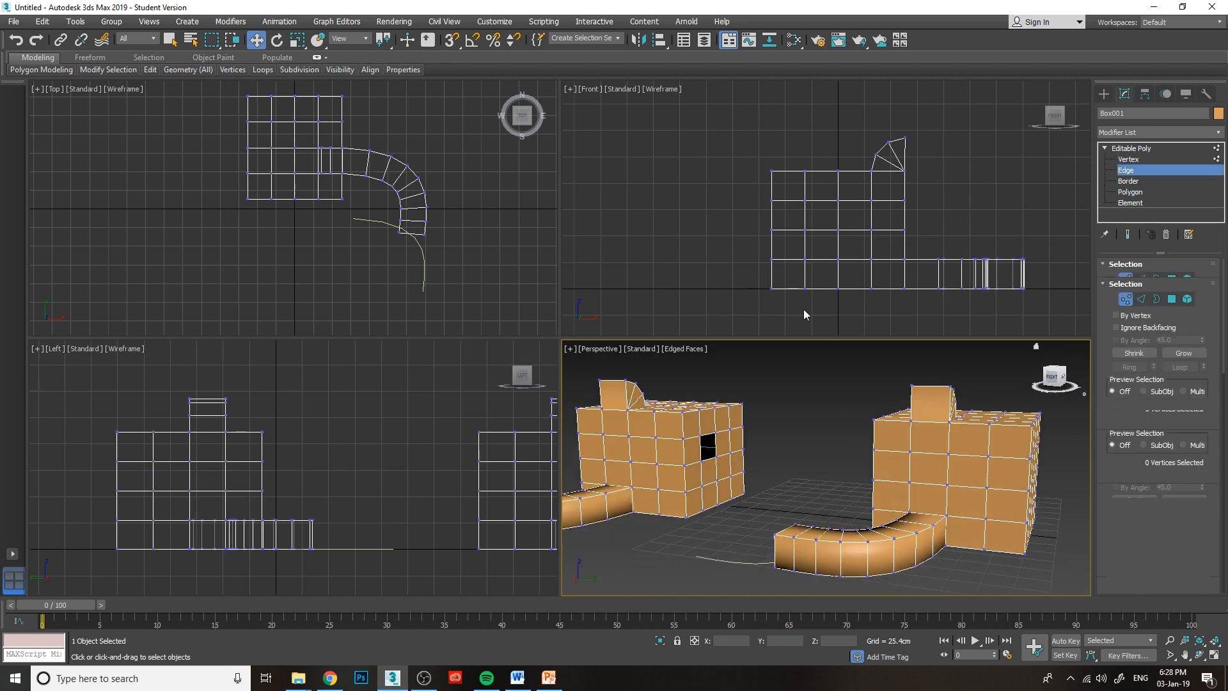
{"action": "scroll", "coordinate": [1074, 384], "scroll_direction": "up", "scroll_amount": 3}
{"action": "left_click_drag", "start_coordinate": [1051, 382], "coordinate": [1035, 390]}
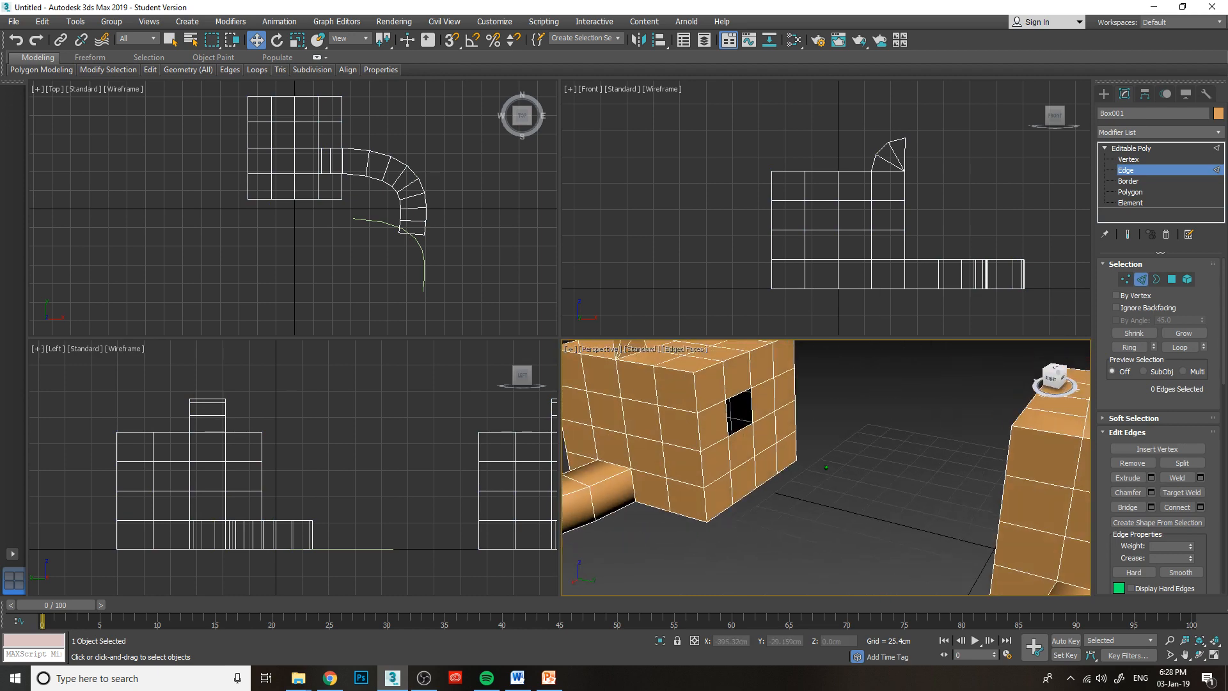
{"action": "left_click", "coordinate": [727, 412]}
{"action": "mouse_move", "coordinate": [1056, 385]}
{"action": "left_mouse_down"}
{"action": "mouse_move", "coordinate": [1017, 382]}
{"action": "mouse_move", "coordinate": [1079, 390]}
{"action": "left_mouse_up"}
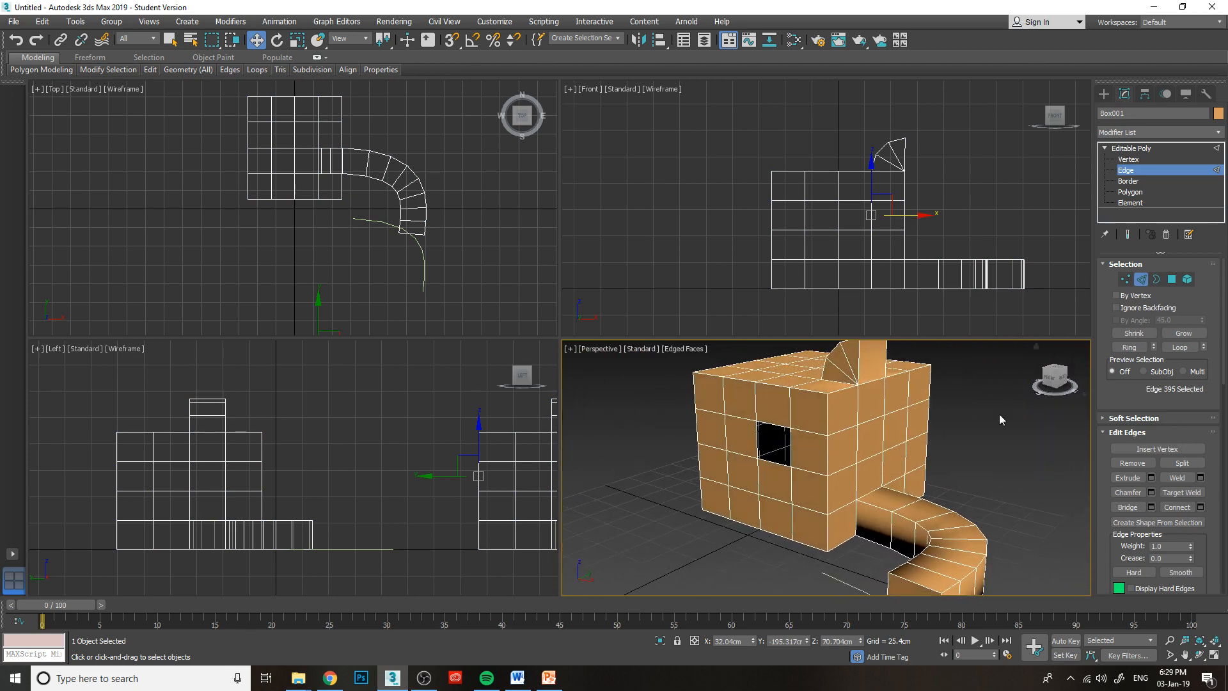
{"action": "left_click", "coordinate": [791, 448], "text": "ctrl"}
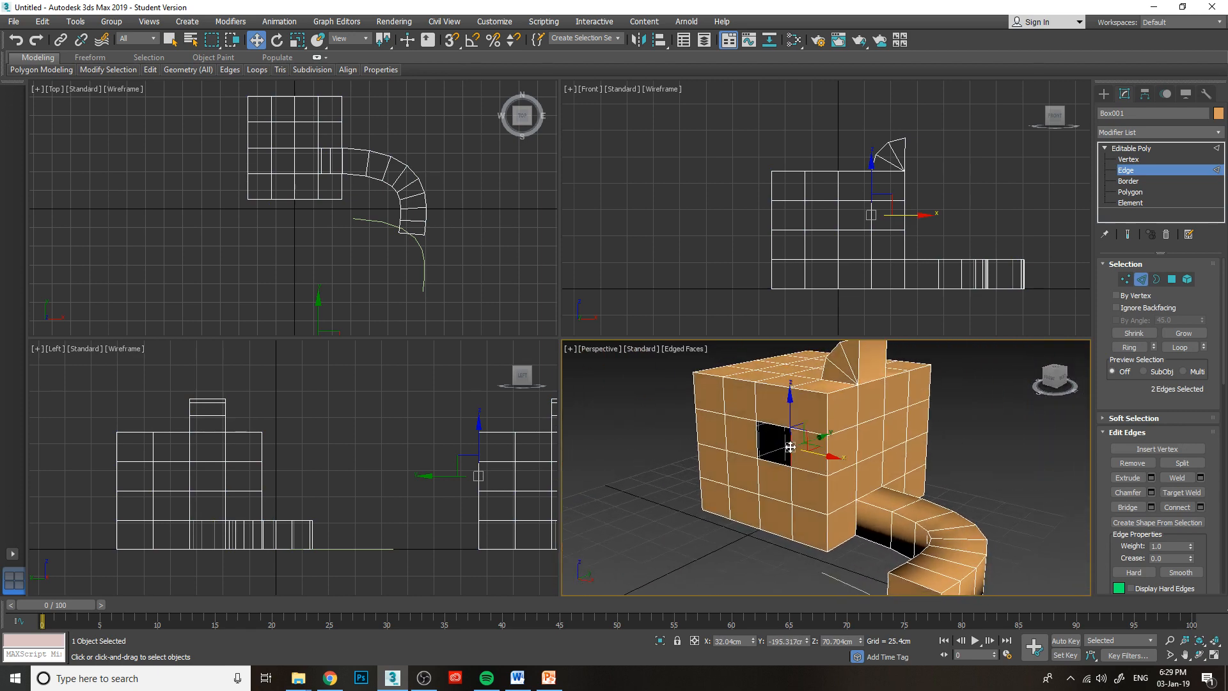
Bridge the two selected opening edges with 1 segment, accept it, and undo the bridge.
{"action": "left_click", "coordinate": [1151, 506]}
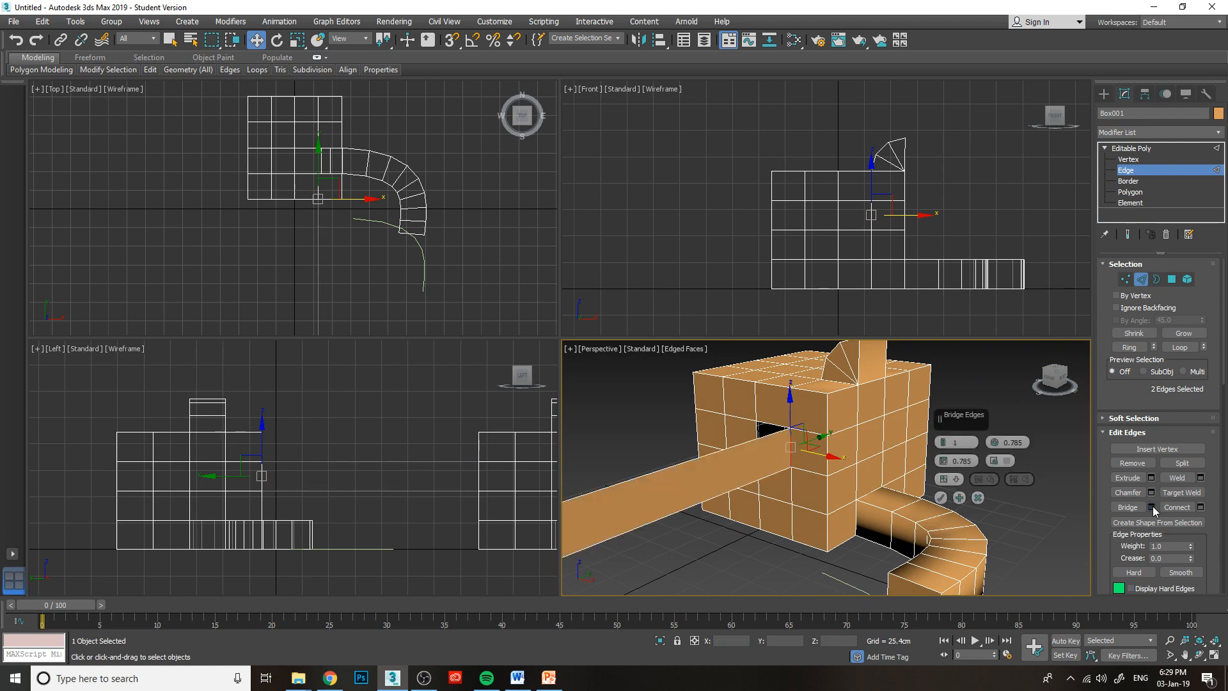
{"action": "left_click", "coordinate": [944, 493]}
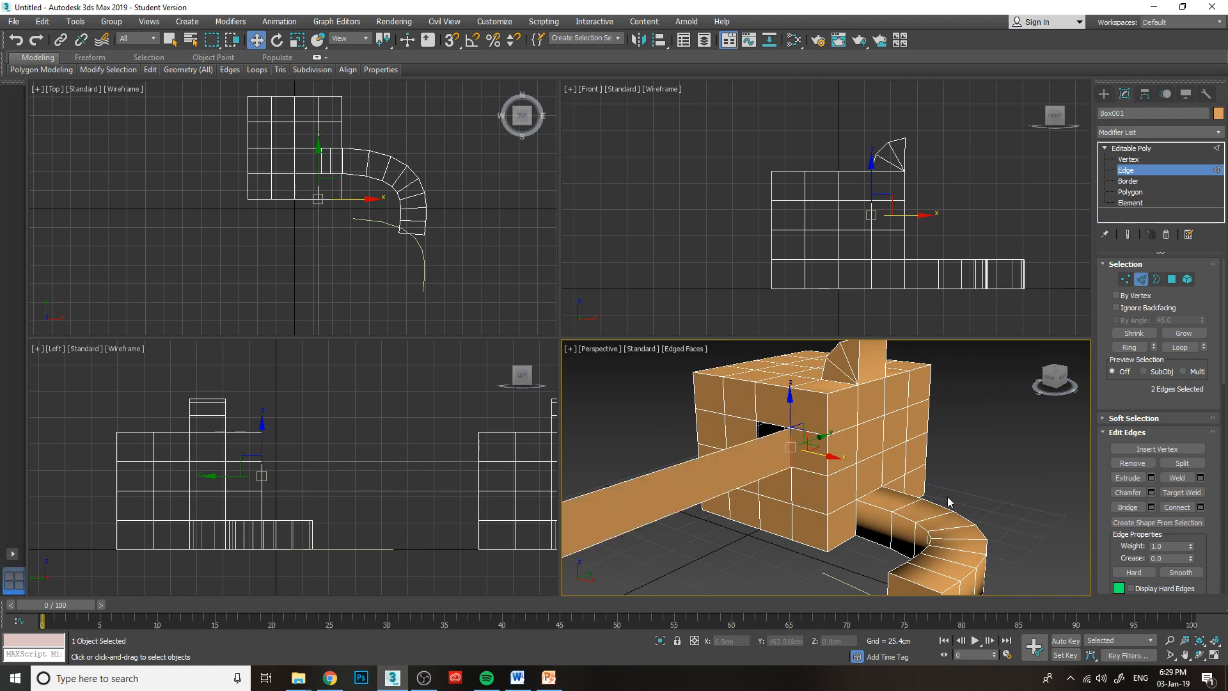
{"action": "left_click", "coordinate": [942, 468]}
{"action": "middle_click_drag", "start_coordinate": [941, 463], "coordinate": [974, 417]}
{"action": "left_click_drag", "start_coordinate": [1049, 379], "coordinate": [1044, 376]}
{"action": "left_click", "coordinate": [880, 412]}
{"action": "left_click", "coordinate": [905, 391]}
{"action": "key", "text": "ctrl+z"}
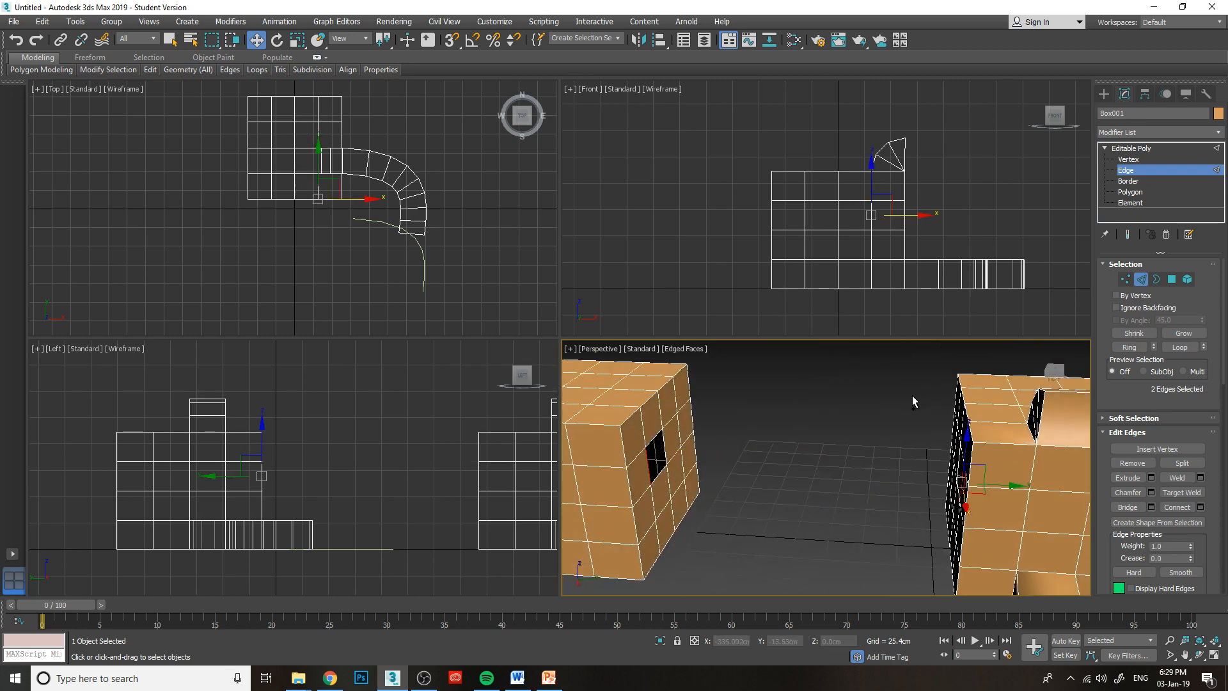
{"action": "key", "text": "ctrl+z"}
Try to select the top edge and then a vertical edge of one box's opening for another edge bridge.
{"action": "left_click", "coordinate": [654, 437]}
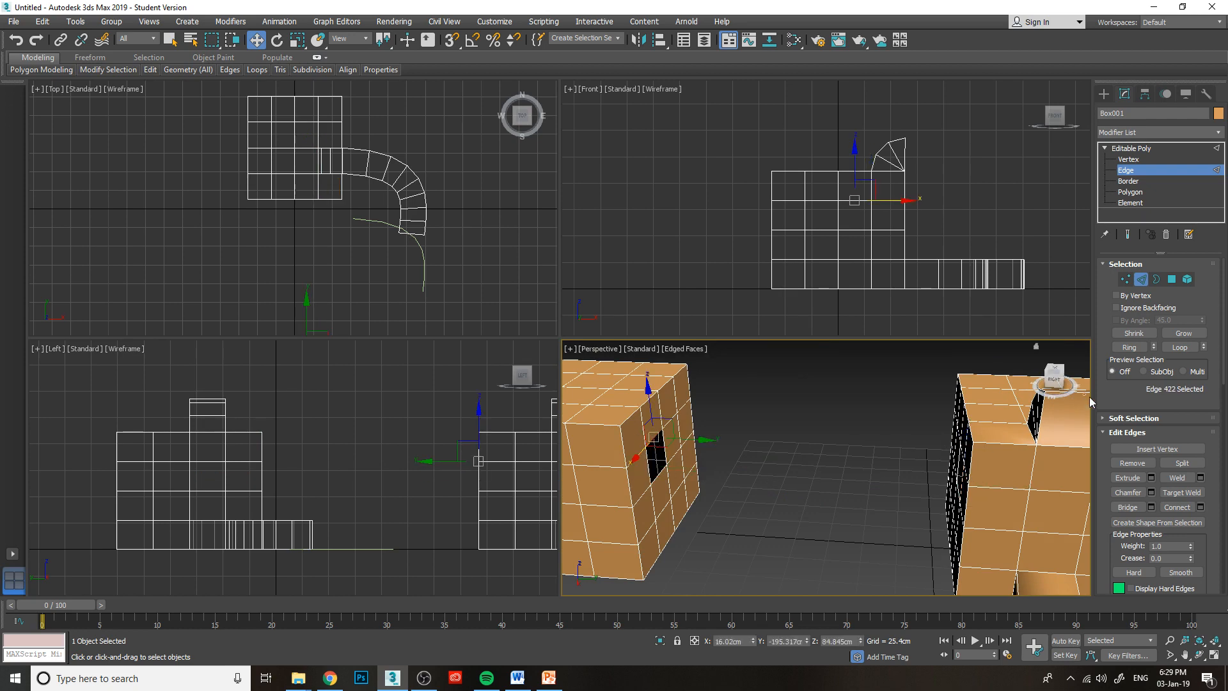
{"action": "left_click_drag", "start_coordinate": [1054, 372], "coordinate": [1068, 379]}
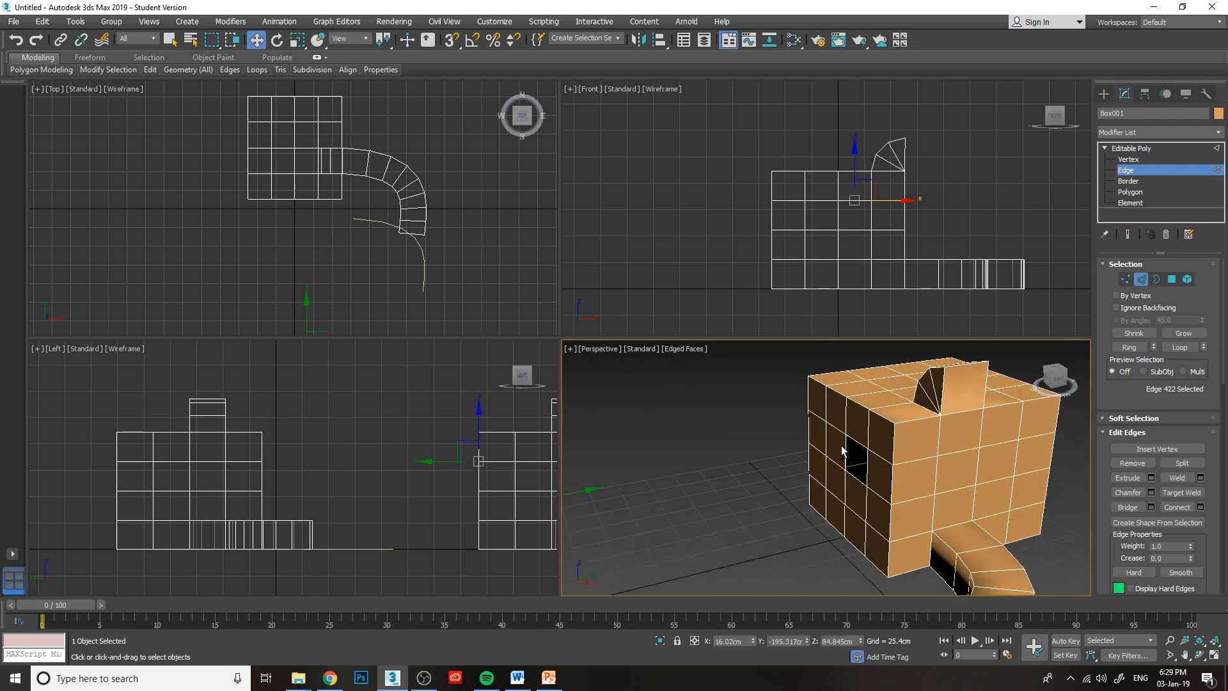
{"action": "middle_click_drag", "start_coordinate": [861, 464], "coordinate": [835, 449]}
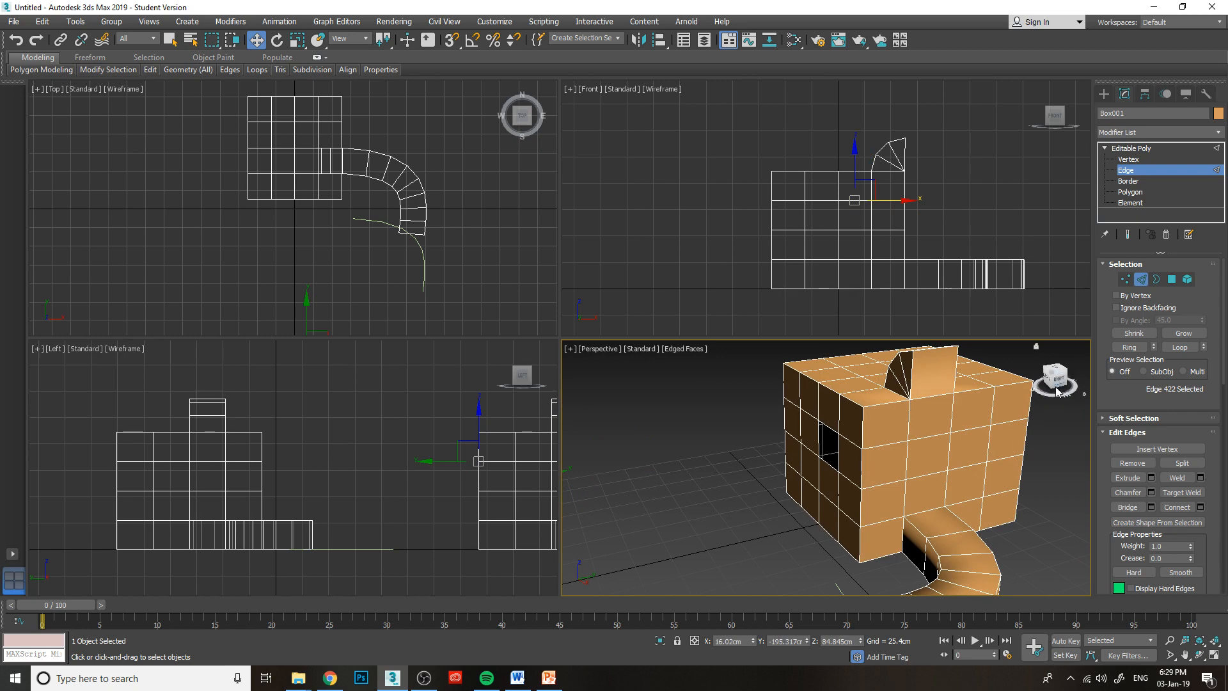
{"action": "left_click_drag", "start_coordinate": [1056, 382], "coordinate": [1035, 378]}
{"action": "left_click", "coordinate": [585, 480]}
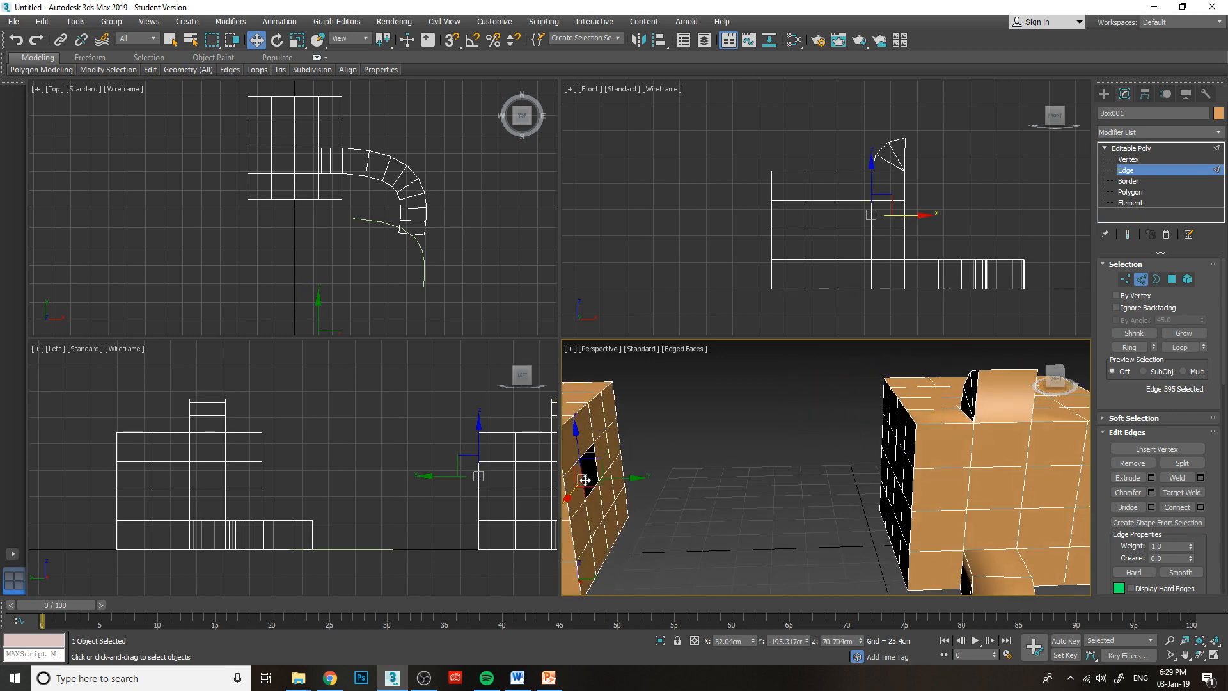
{"action": "middle_click_drag", "start_coordinate": [726, 524], "coordinate": [742, 520]}
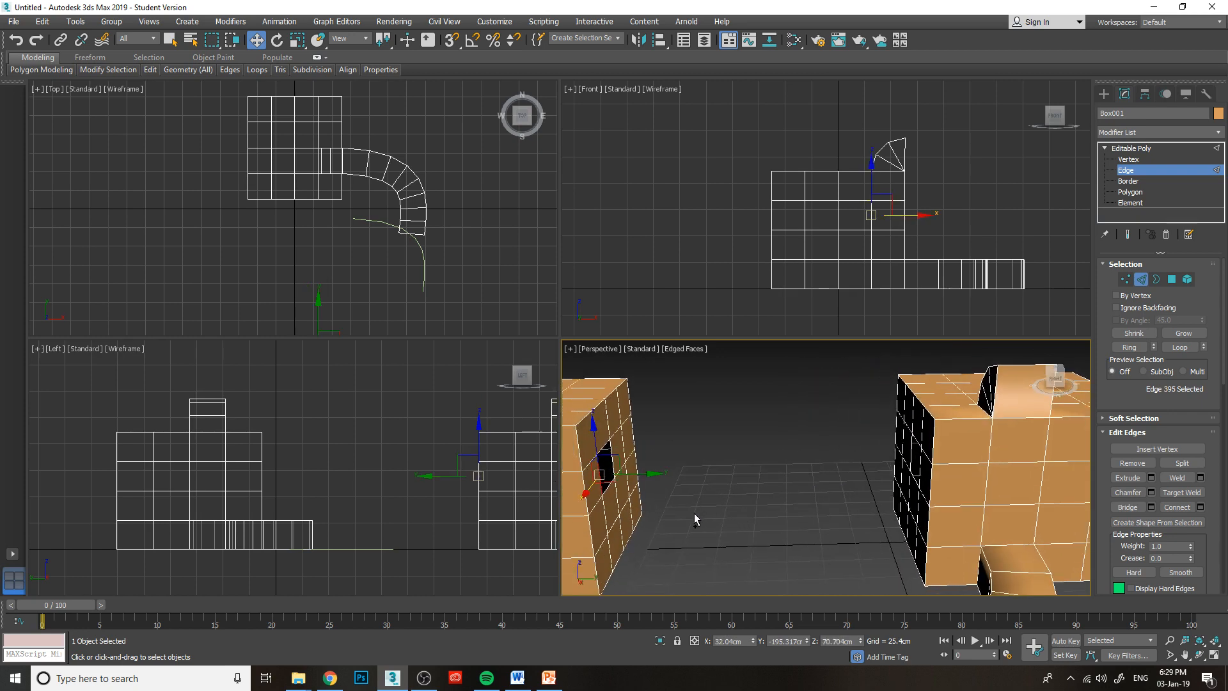
Undo the edge selections and the deletion of the two facing polygons so both openings are filled again.
{"action": "key", "text": "ctrl+z"}
{"action": "key", "text": "ctrl+z"}
{"action": "key", "text": "ctrl+z"}
{"action": "key", "text": "ctrl+z"}
{"action": "key", "text": "ctrl+z"}
{"action": "key", "text": "ctrl+z"}
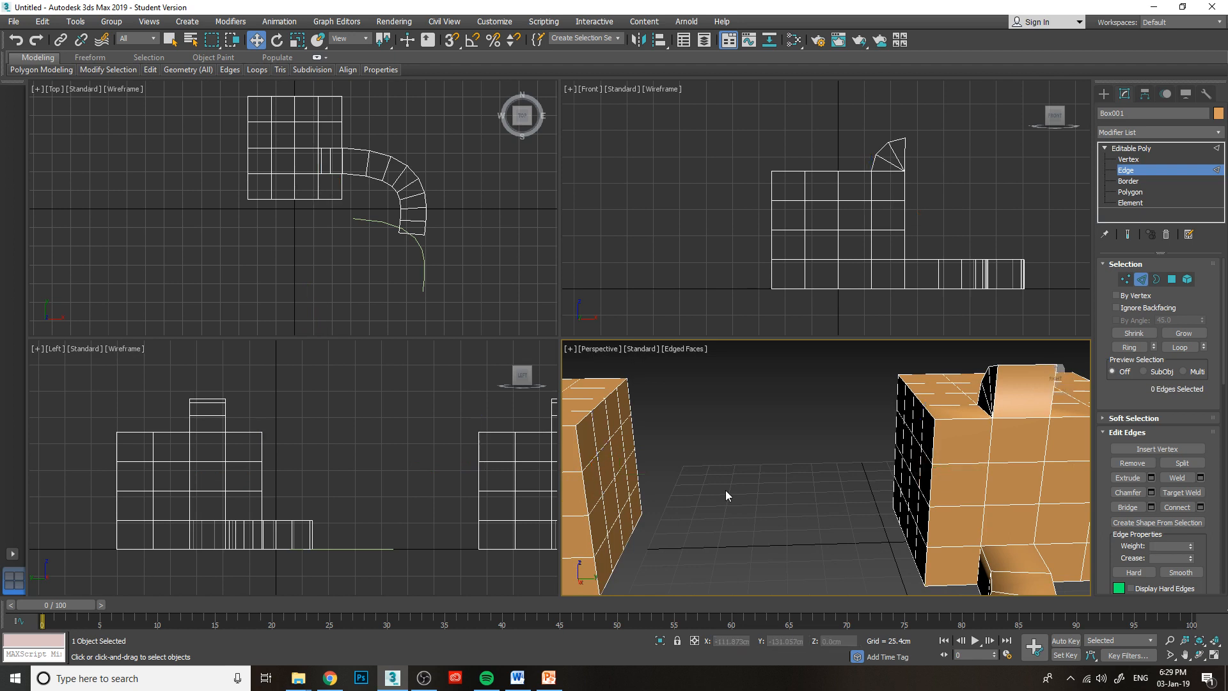
{"action": "scroll", "coordinate": [810, 475], "scroll_direction": "down", "scroll_amount": 2}
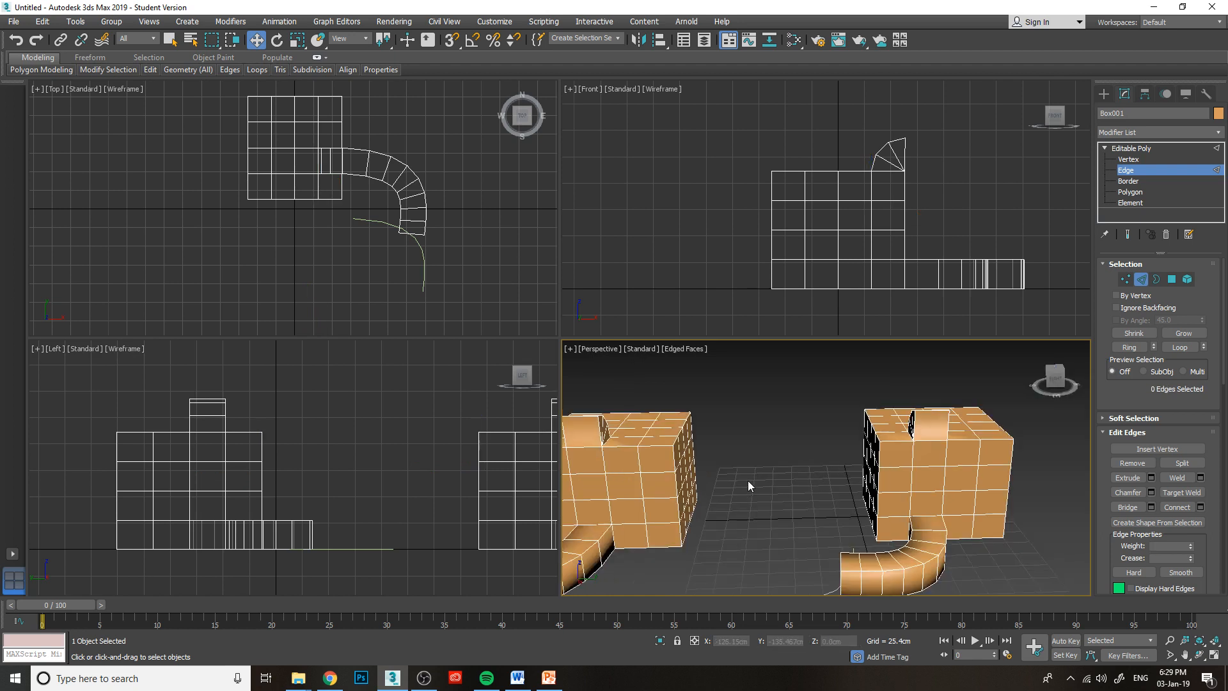
{"action": "middle_click_drag", "start_coordinate": [747, 481], "coordinate": [797, 458]}
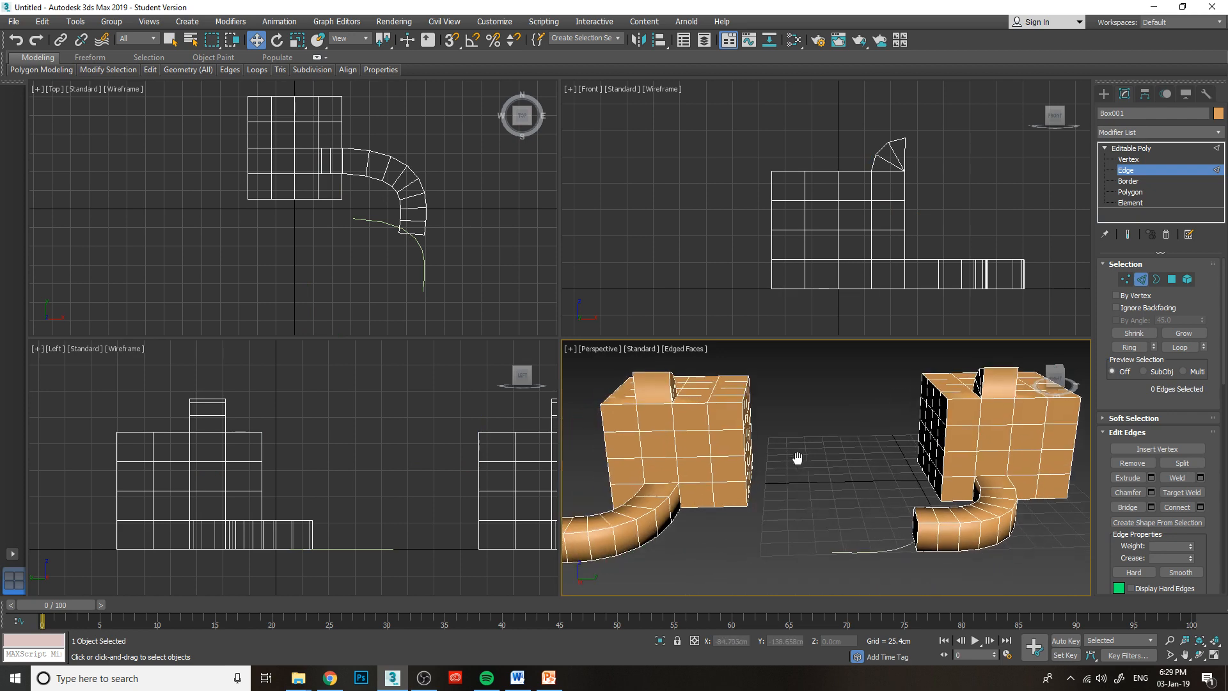
Leave edge editing and delete the curved spline lying beside the box's pipe.
{"action": "left_click", "coordinate": [1104, 94]}
{"action": "left_click", "coordinate": [882, 550]}
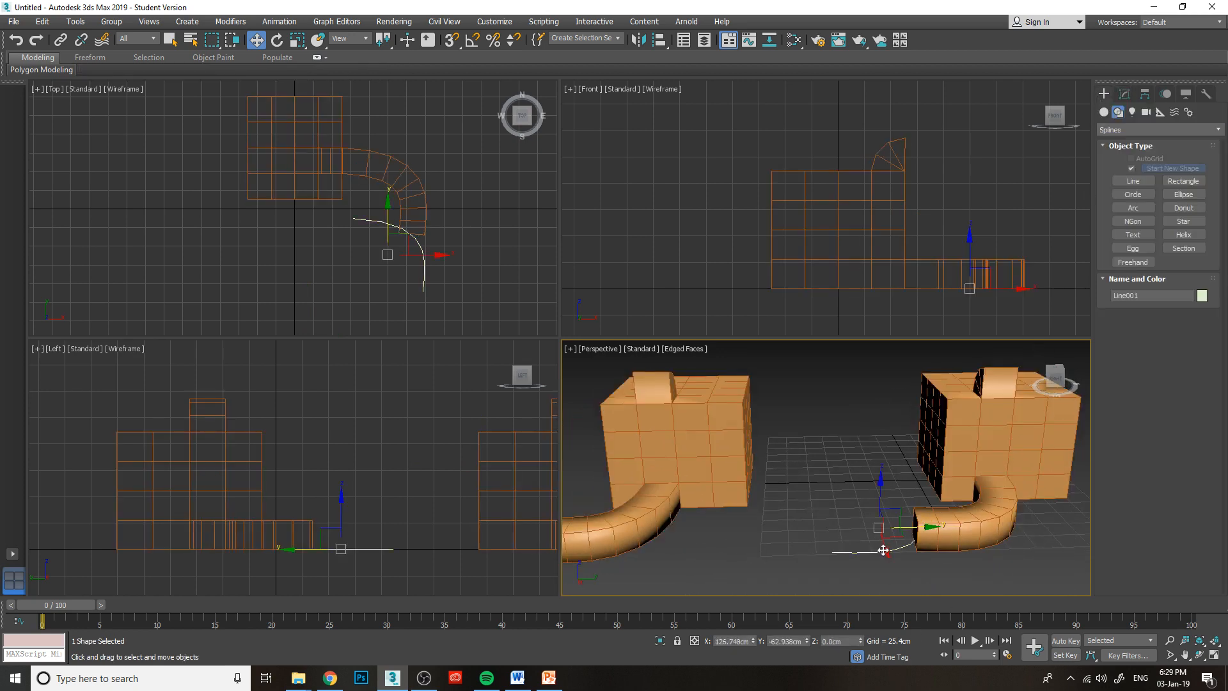
{"action": "key", "text": "Delete"}
At element level of the combined object, select the whole box and pipe on the negative Y side and delete it.
{"action": "left_click", "coordinate": [960, 442]}
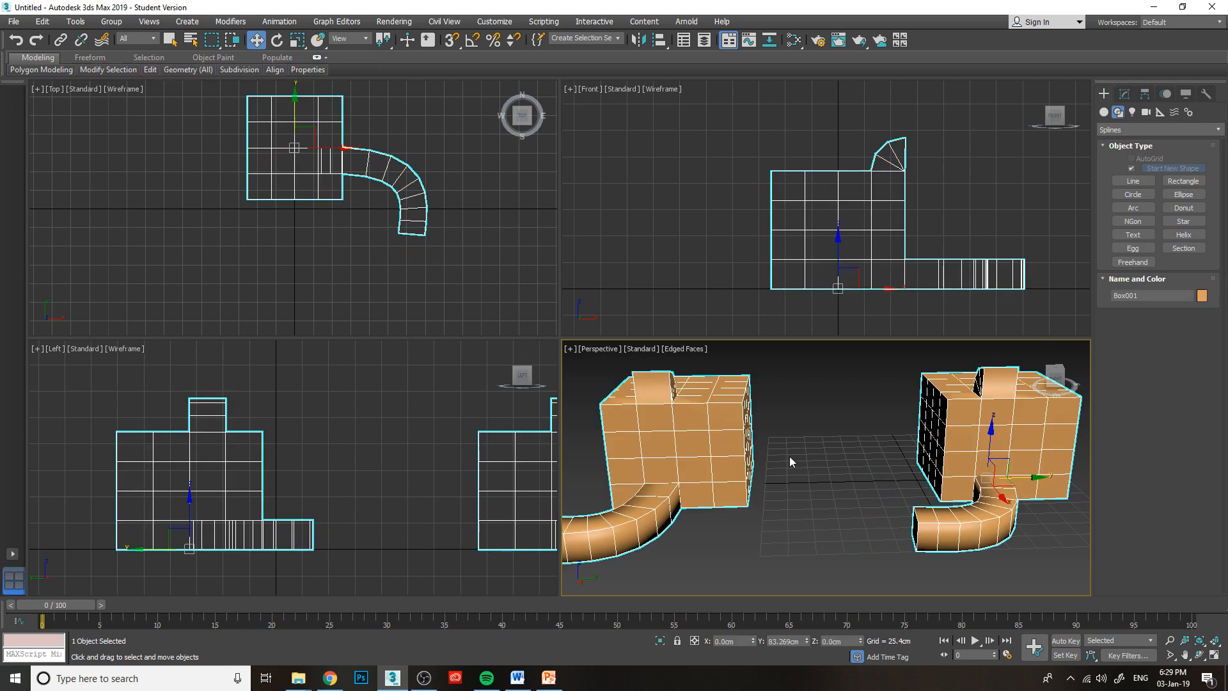
{"action": "left_click", "coordinate": [1125, 94]}
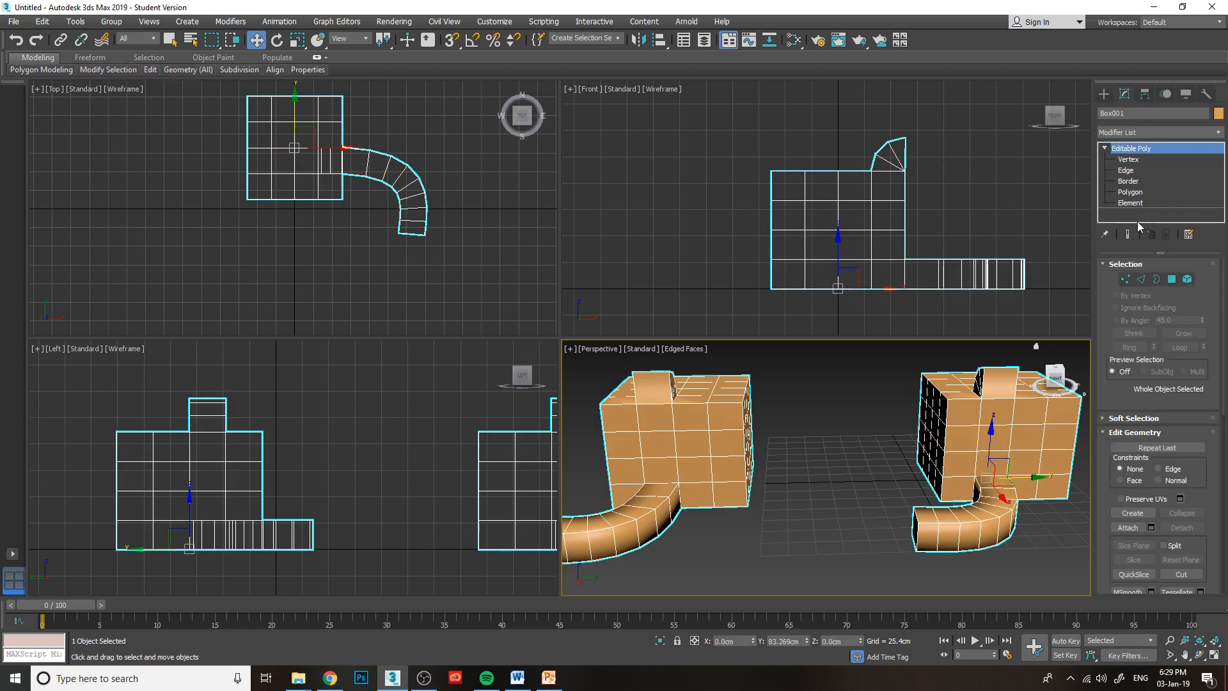
{"action": "scroll", "coordinate": [784, 531], "scroll_direction": "down", "scroll_amount": 5}
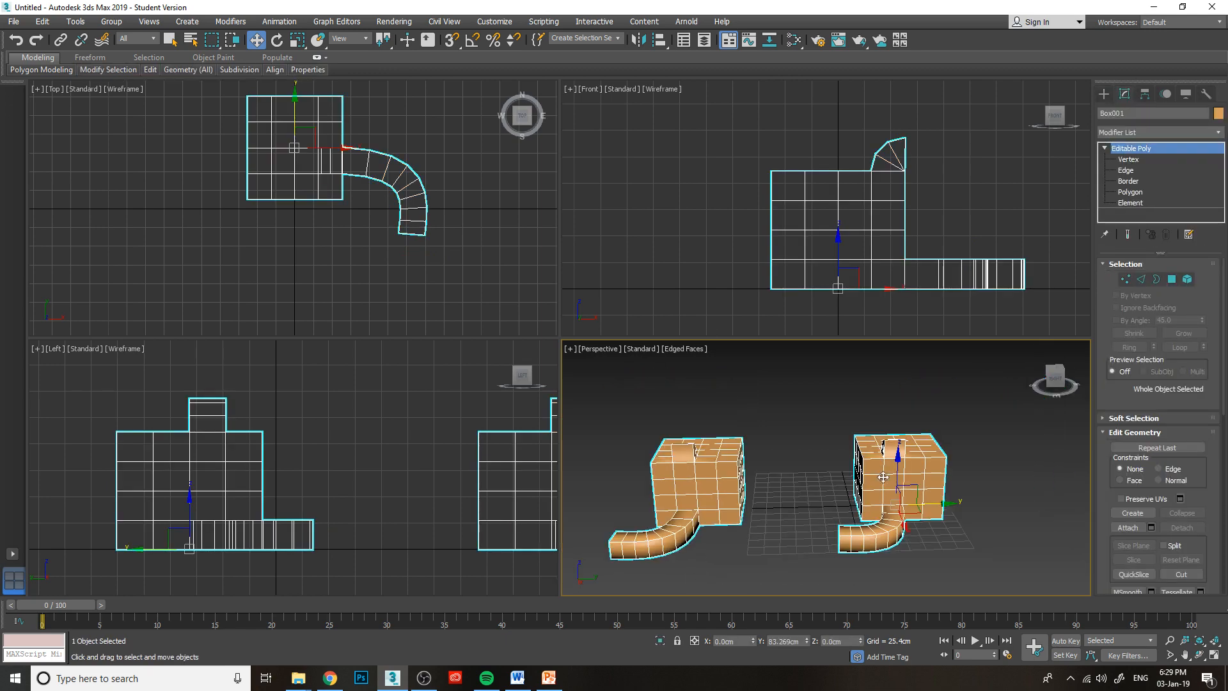
{"action": "left_click", "coordinate": [1139, 203]}
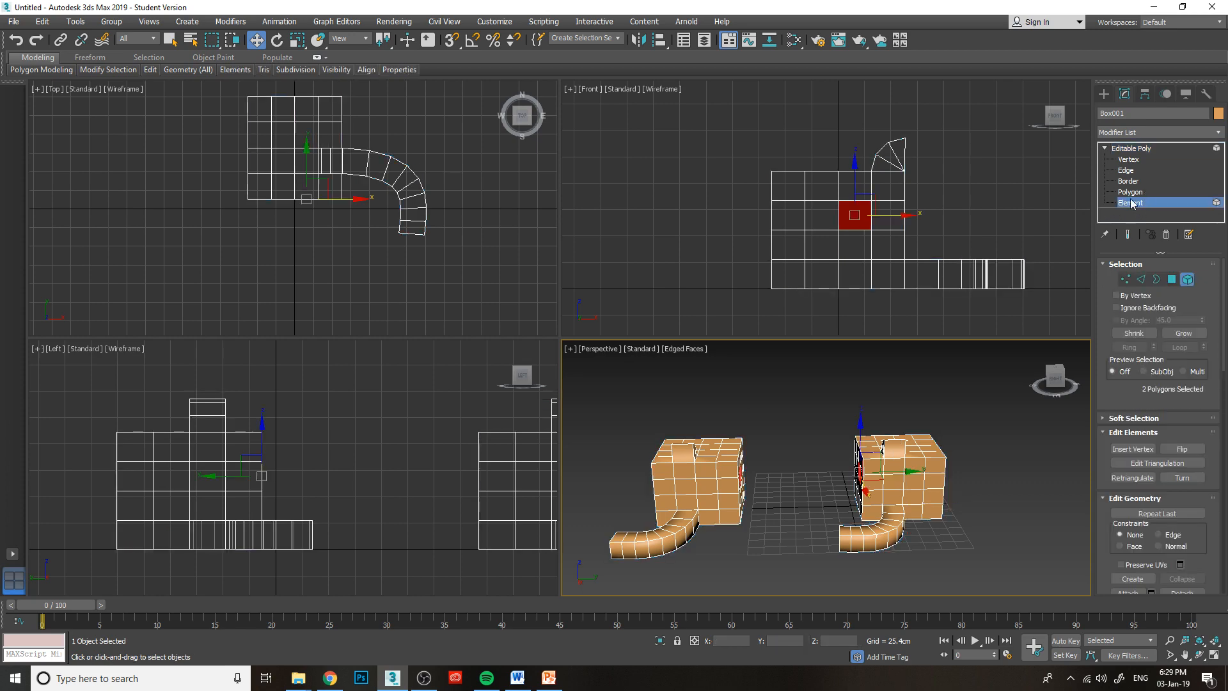
{"action": "left_click", "coordinate": [1139, 202]}
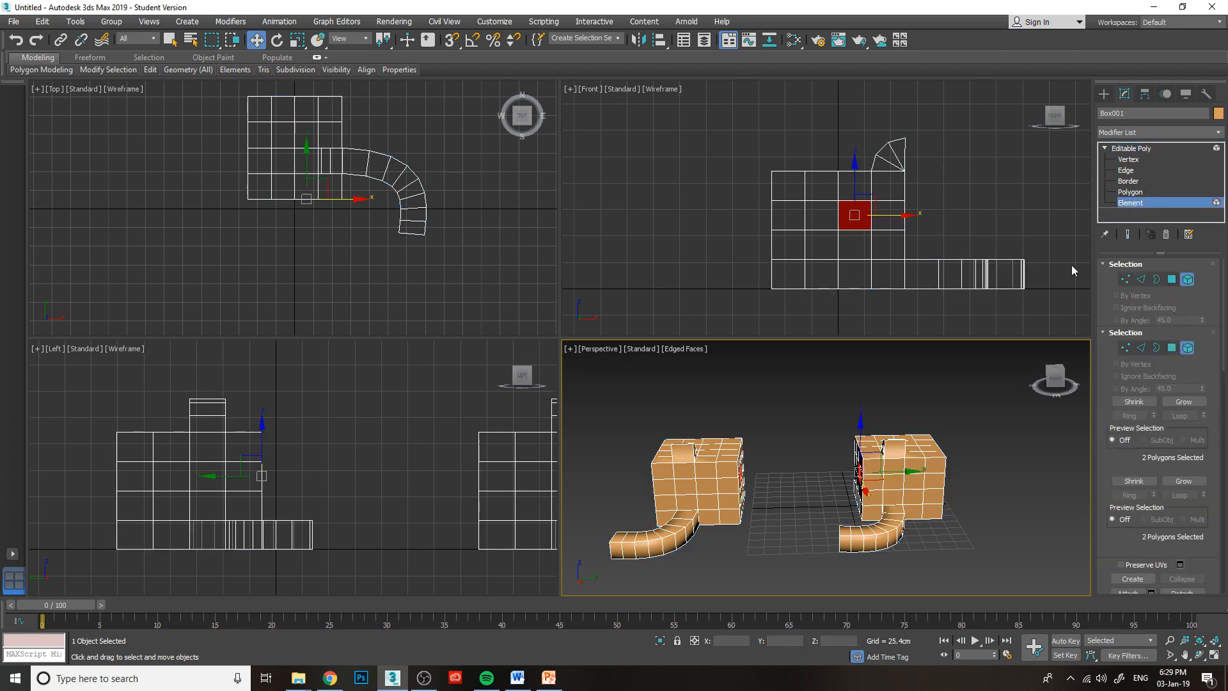
{"action": "left_click", "coordinate": [1130, 203]}
{"action": "left_click", "coordinate": [892, 460]}
{"action": "left_click", "coordinate": [726, 484]}
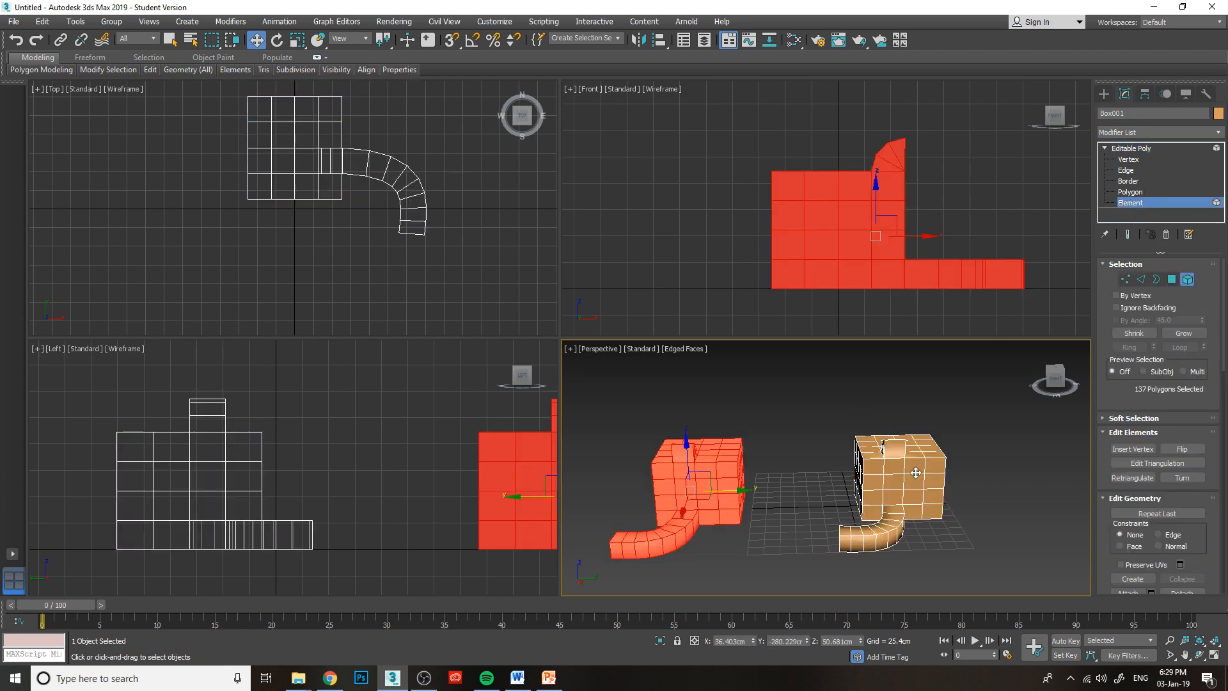
{"action": "left_click", "coordinate": [916, 472]}
{"action": "left_click", "coordinate": [730, 475]}
{"action": "key", "text": "Delete"}
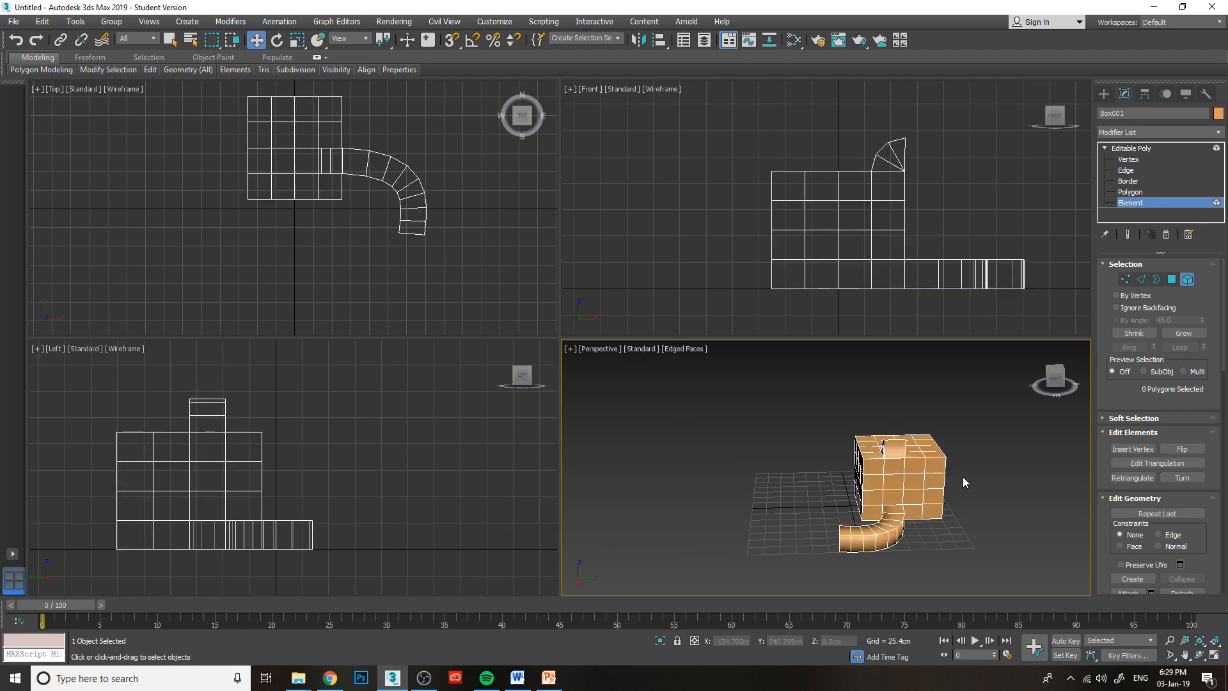
Leave element level and move the remaining box along Y to about 6.7 cm.
{"action": "left_click", "coordinate": [902, 471]}
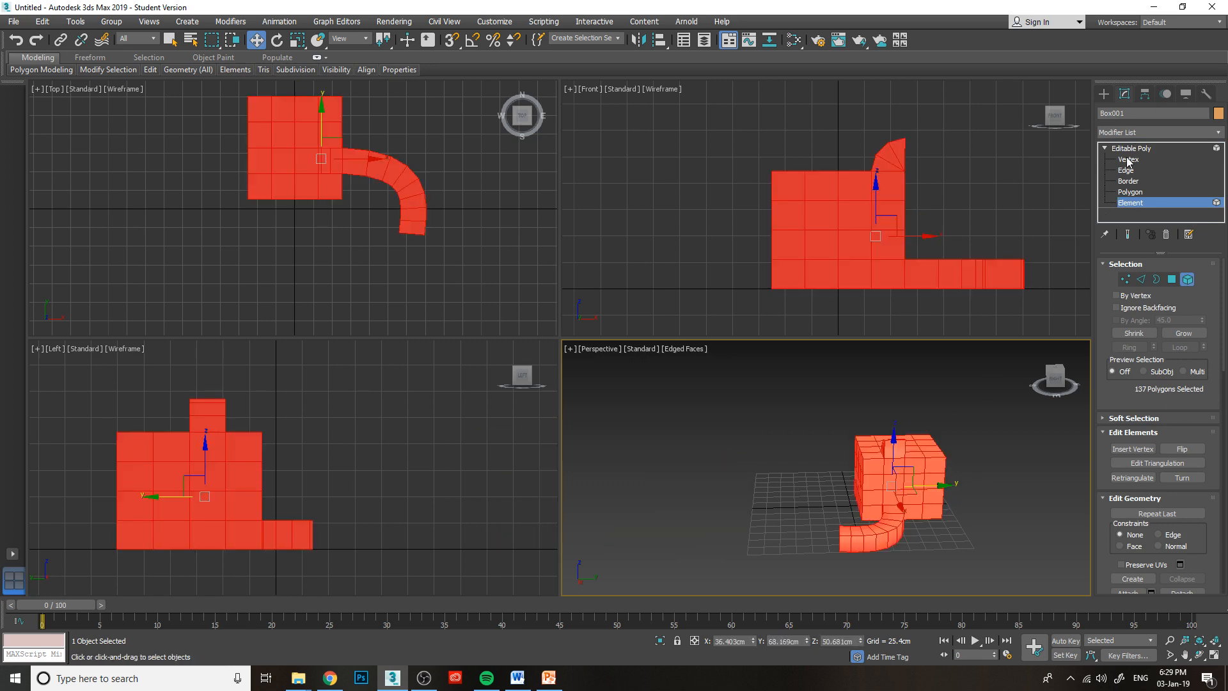
{"action": "left_click", "coordinate": [1106, 148]}
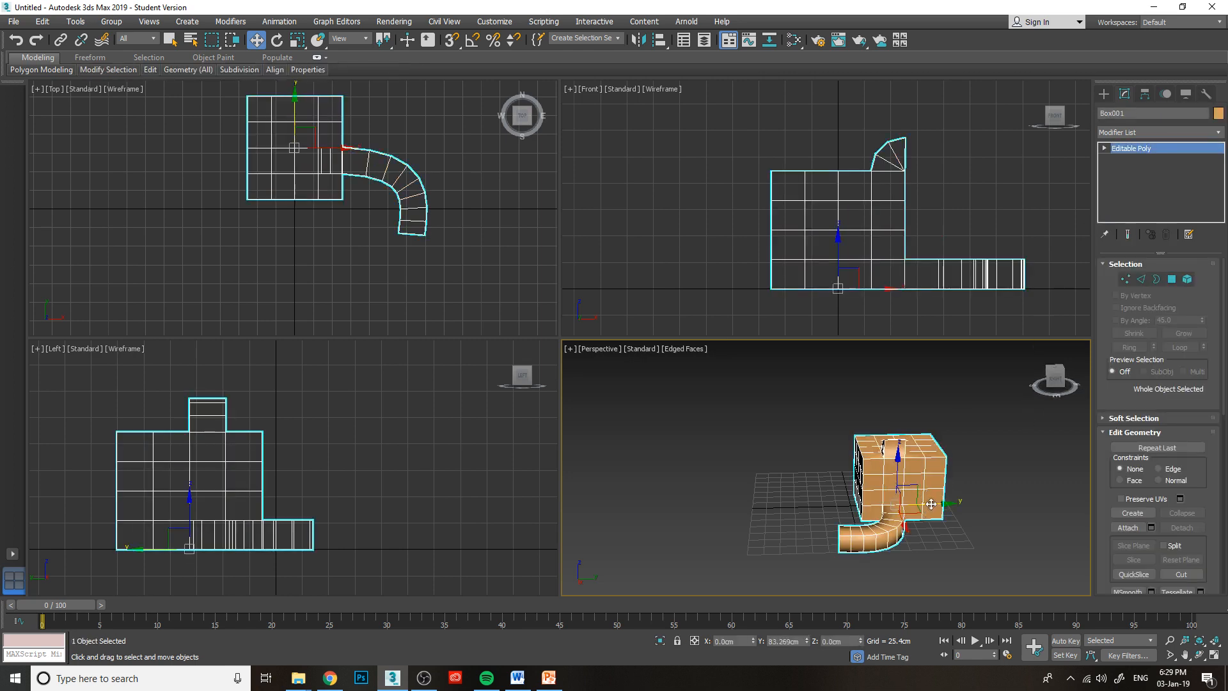
{"action": "left_click_drag", "start_coordinate": [925, 494], "coordinate": [889, 504]}
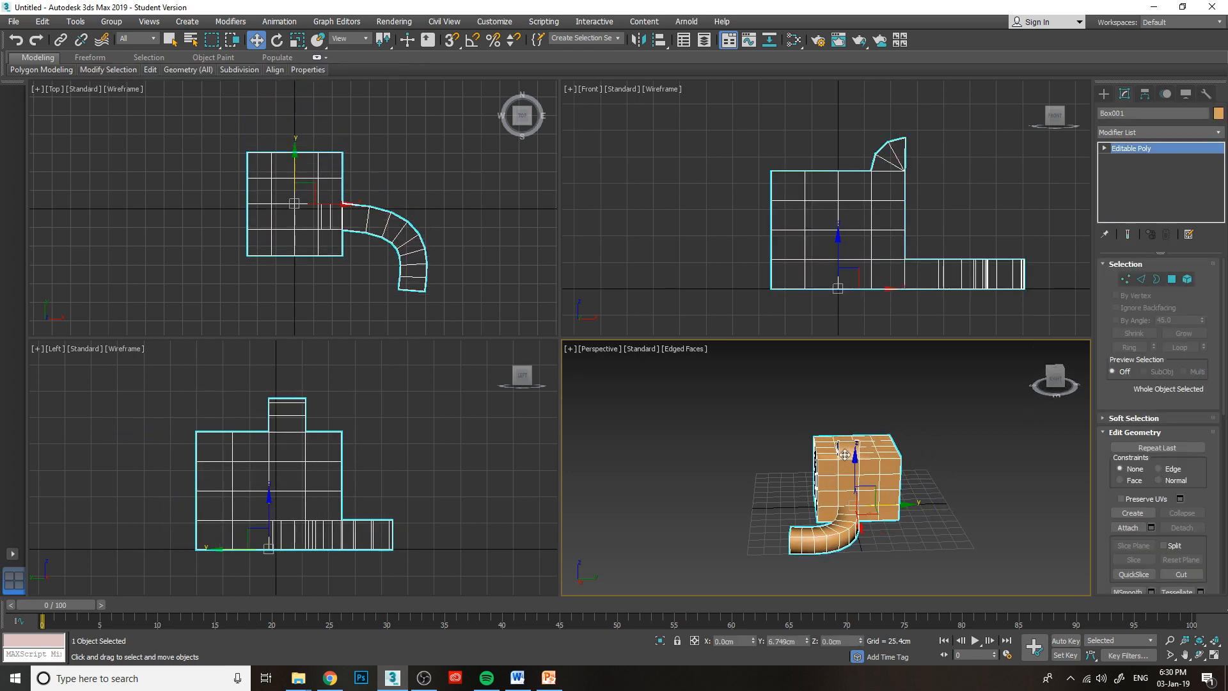
{"action": "mouse_move", "coordinate": [1053, 379]}
{"action": "left_mouse_down"}
{"action": "mouse_move", "coordinate": [1087, 387]}
{"action": "mouse_move", "coordinate": [1073, 383]}
{"action": "left_mouse_up"}
{"action": "mouse_move", "coordinate": [888, 479]}
{"action": "middle_mouse_down", "text": "alt"}
{"action": "mouse_move", "coordinate": [838, 384]}
{"action": "mouse_move", "coordinate": [767, 422]}
{"action": "mouse_move", "coordinate": [769, 230]}
{"action": "middle_mouse_up", "text": "alt"}
{"action": "left_click", "coordinate": [979, 217]}
{"action": "left_click", "coordinate": [885, 473]}
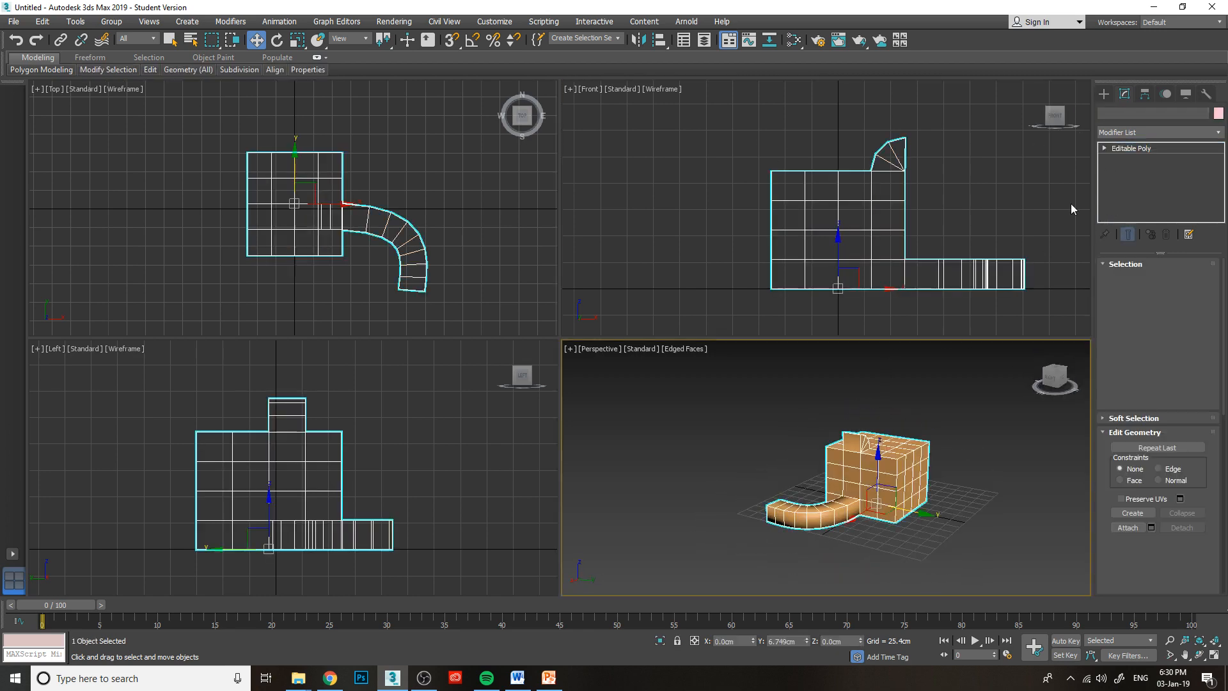
Select the horizontal edges of the box's second column in the Front view and connect them with three vertical edge loops.
{"action": "left_click", "coordinate": [1105, 148]}
{"action": "left_click", "coordinate": [1126, 169]}
{"action": "left_click", "coordinate": [823, 172]}
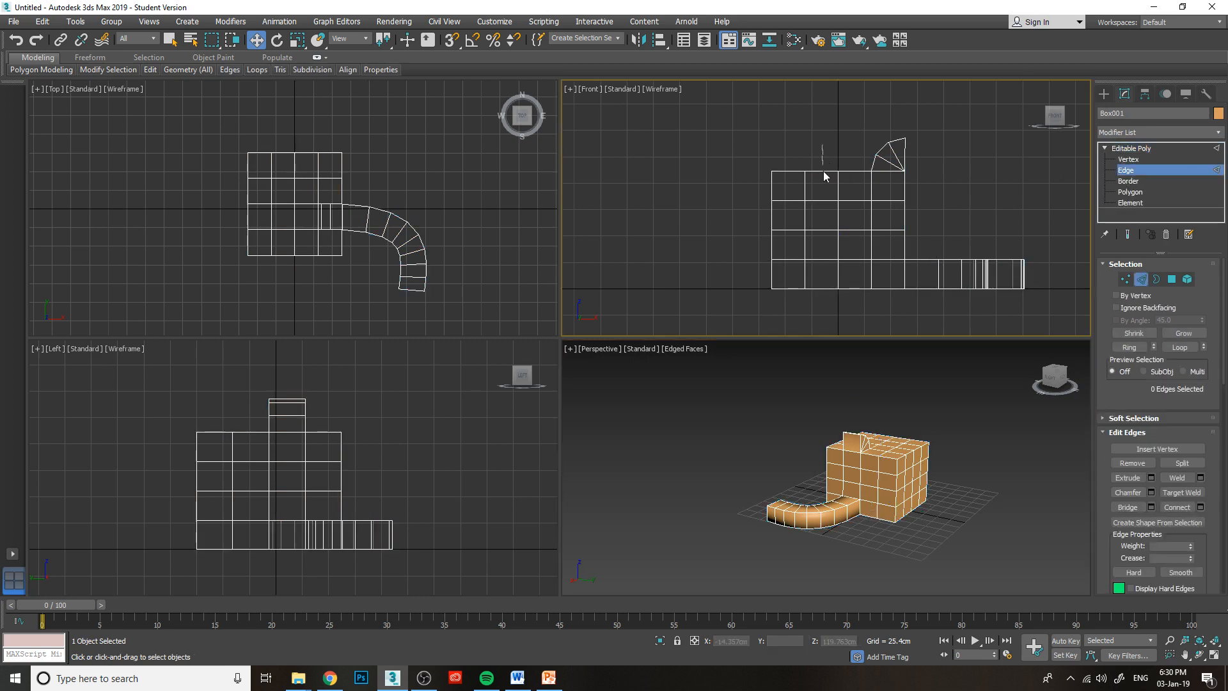
{"action": "left_click_drag", "start_coordinate": [828, 317], "coordinate": [828, 317]}
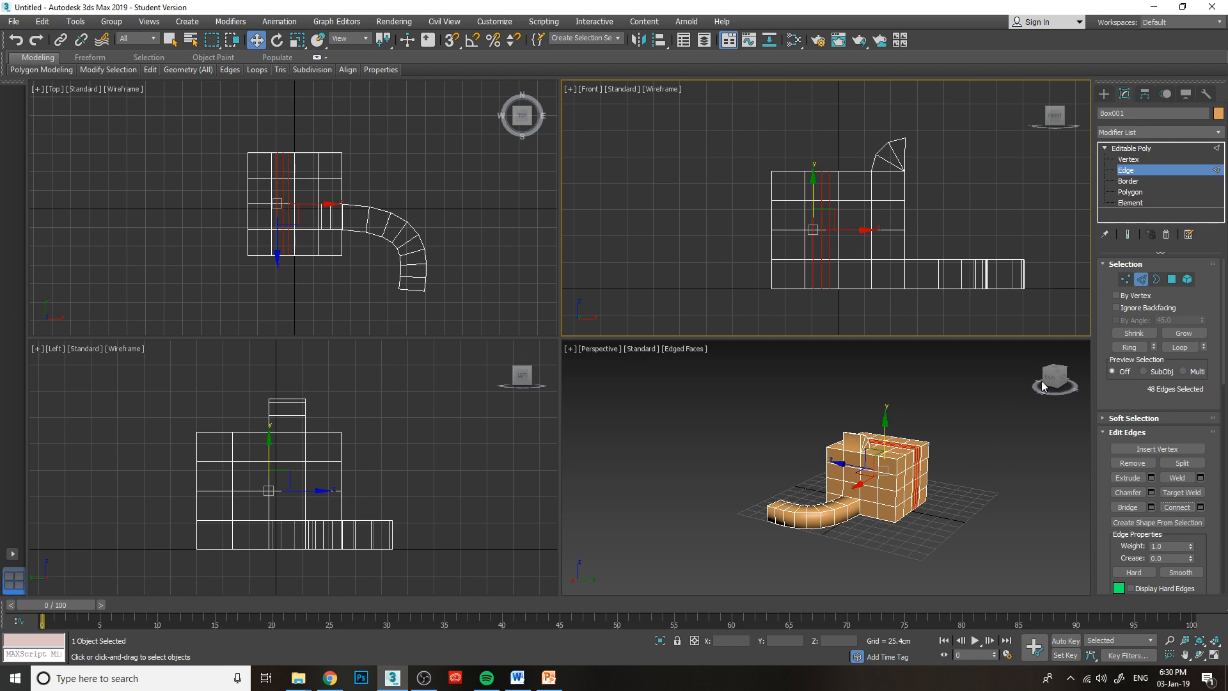
{"action": "left_click_drag", "start_coordinate": [1050, 380], "coordinate": [1029, 386]}
{"action": "scroll", "coordinate": [888, 471], "scroll_direction": "up", "scroll_amount": 3}
{"action": "middle_click_drag", "start_coordinate": [903, 497], "coordinate": [806, 472]}
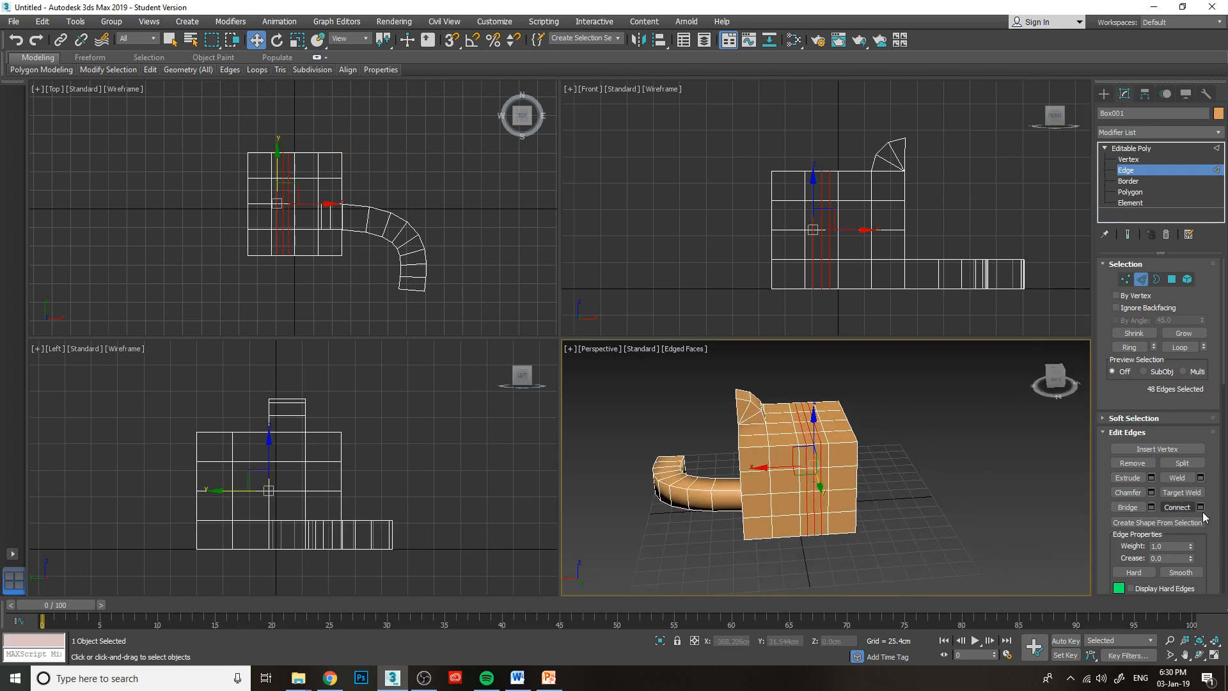
{"action": "left_click", "coordinate": [1177, 506]}
{"action": "left_click", "coordinate": [816, 436]}
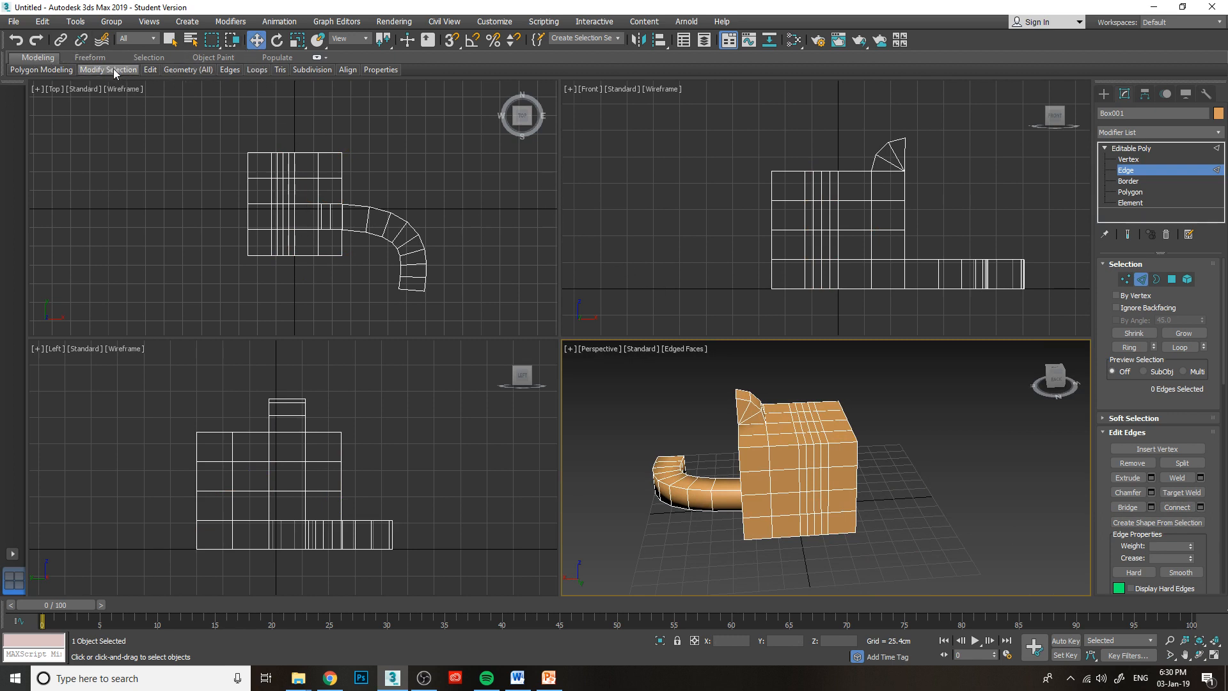
Insert one vertical edge loop in the box's third column, beside the connected loops, with Swift Loop.
{"action": "mouse_move", "coordinate": [110, 71]}
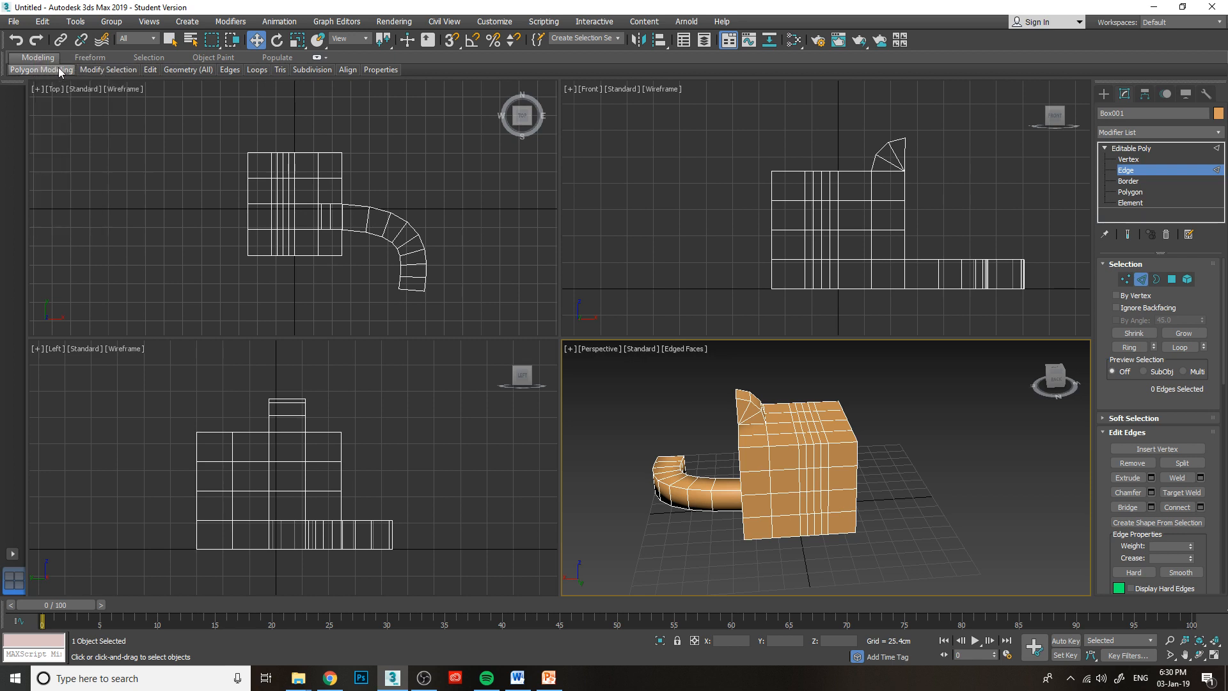
{"action": "mouse_move", "coordinate": [151, 75]}
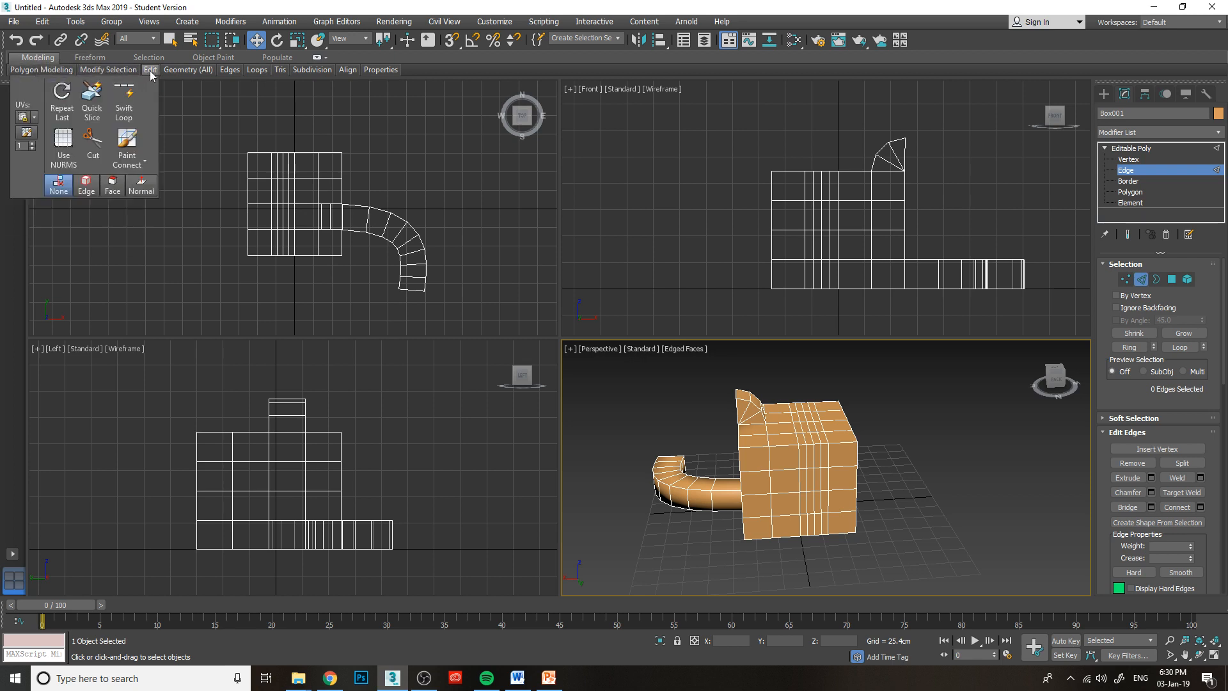
{"action": "left_click", "coordinate": [123, 105]}
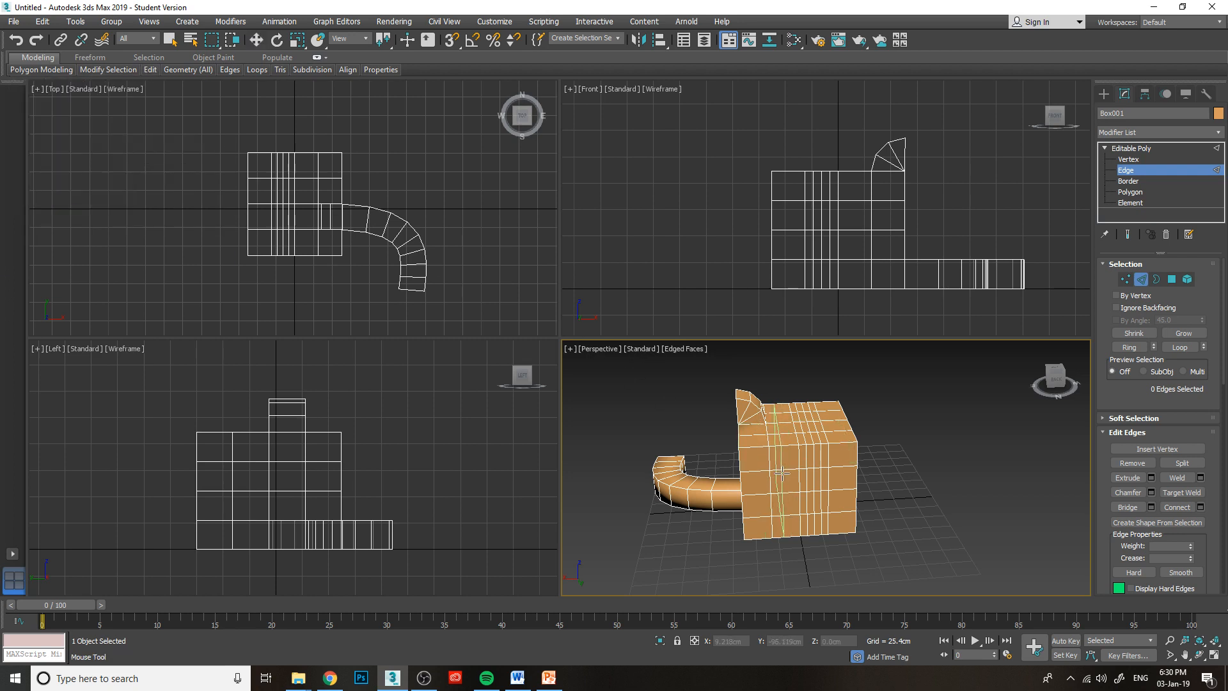
{"action": "left_click", "coordinate": [782, 473]}
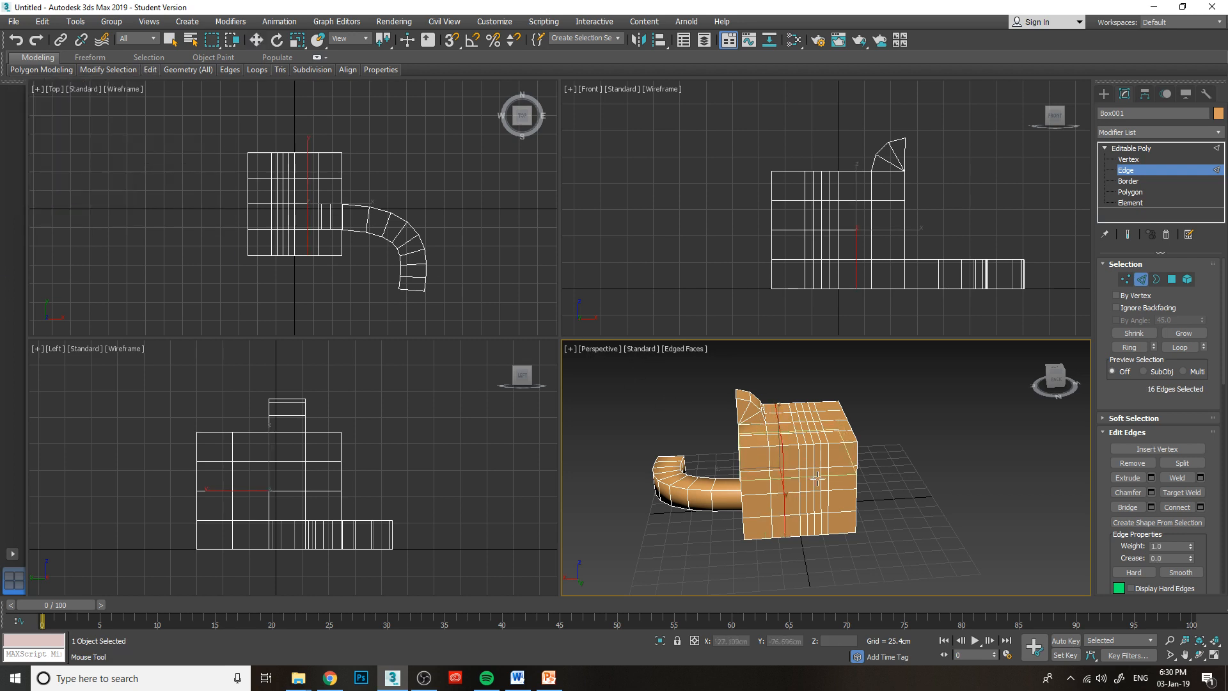
Insert a horizontal edge loop around the box at a height of about 99.6 cm with Swift Loop and leave the tool.
{"action": "left_click", "coordinate": [853, 449]}
{"action": "key", "text": "w"}
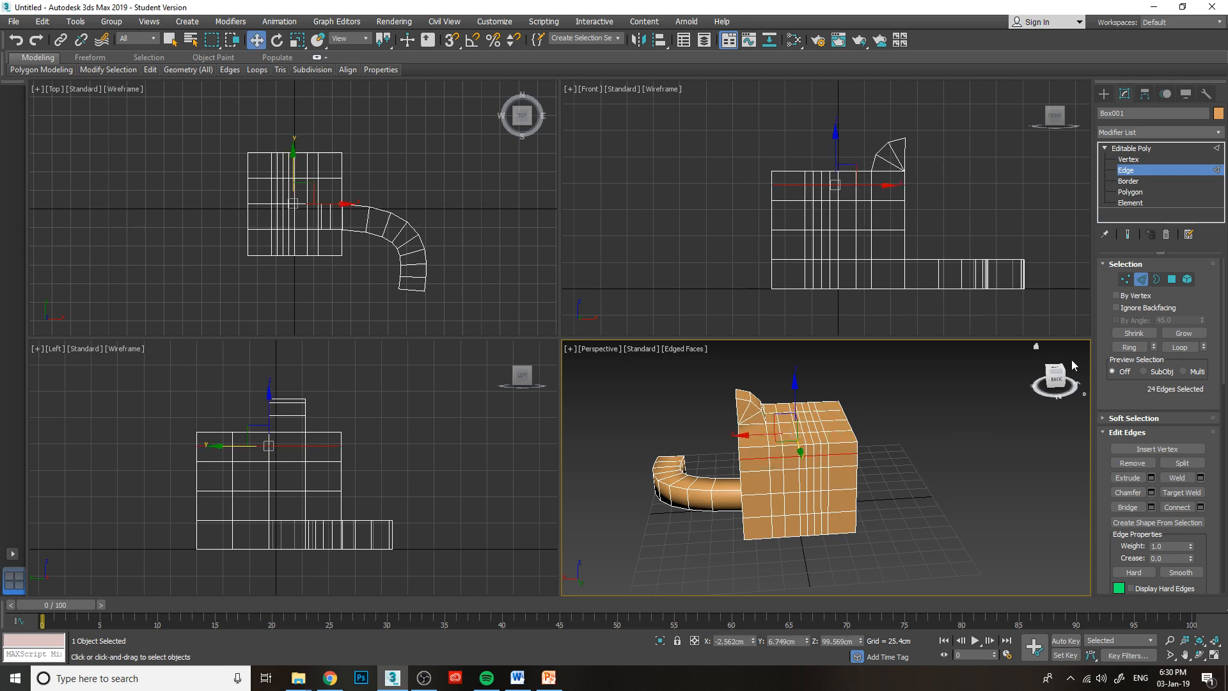
{"action": "left_click_drag", "start_coordinate": [1055, 382], "coordinate": [1076, 395]}
{"action": "scroll", "coordinate": [811, 416], "scroll_direction": "up", "scroll_amount": 5}
{"action": "middle_click_drag", "start_coordinate": [723, 473], "coordinate": [647, 486], "text": "alt"}
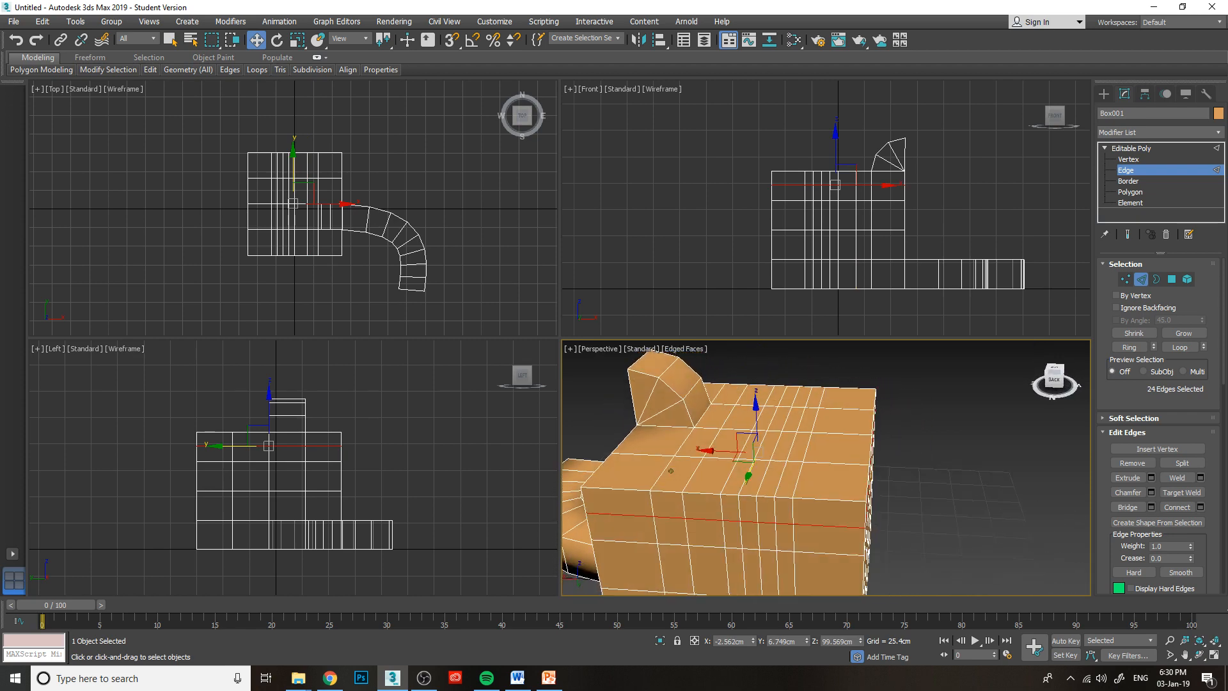
{"action": "middle_click_drag", "start_coordinate": [920, 467], "coordinate": [898, 438]}
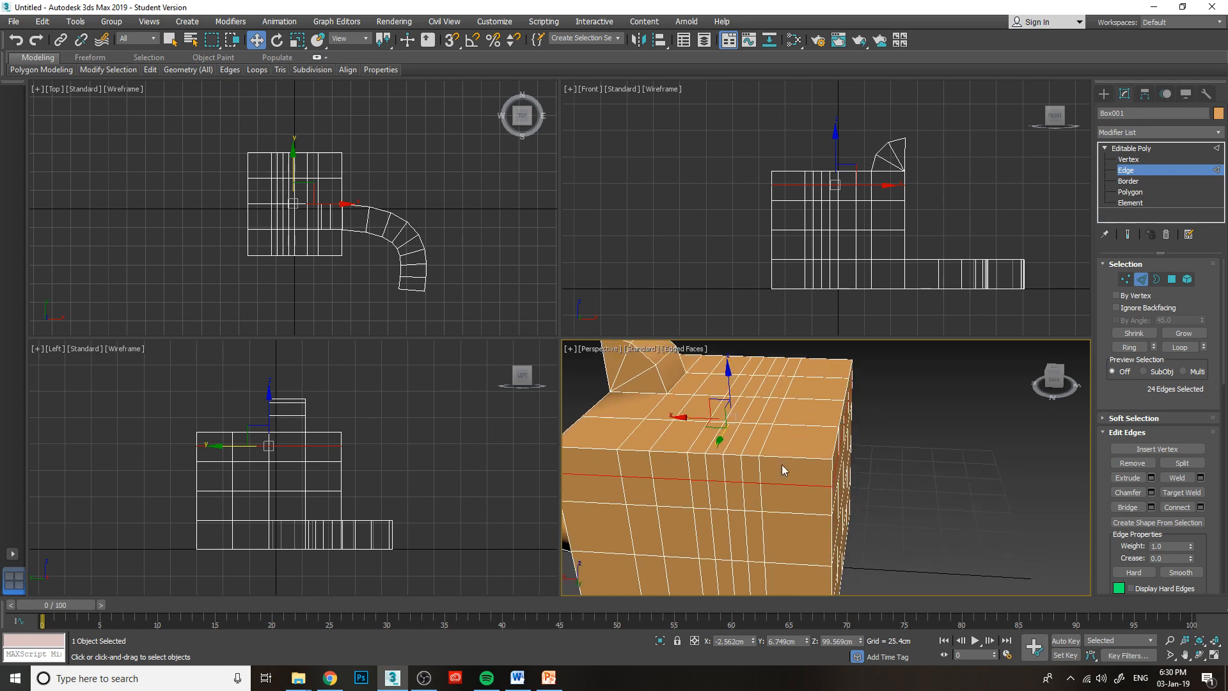
{"action": "left_click_drag", "start_coordinate": [1056, 378], "coordinate": [1029, 366]}
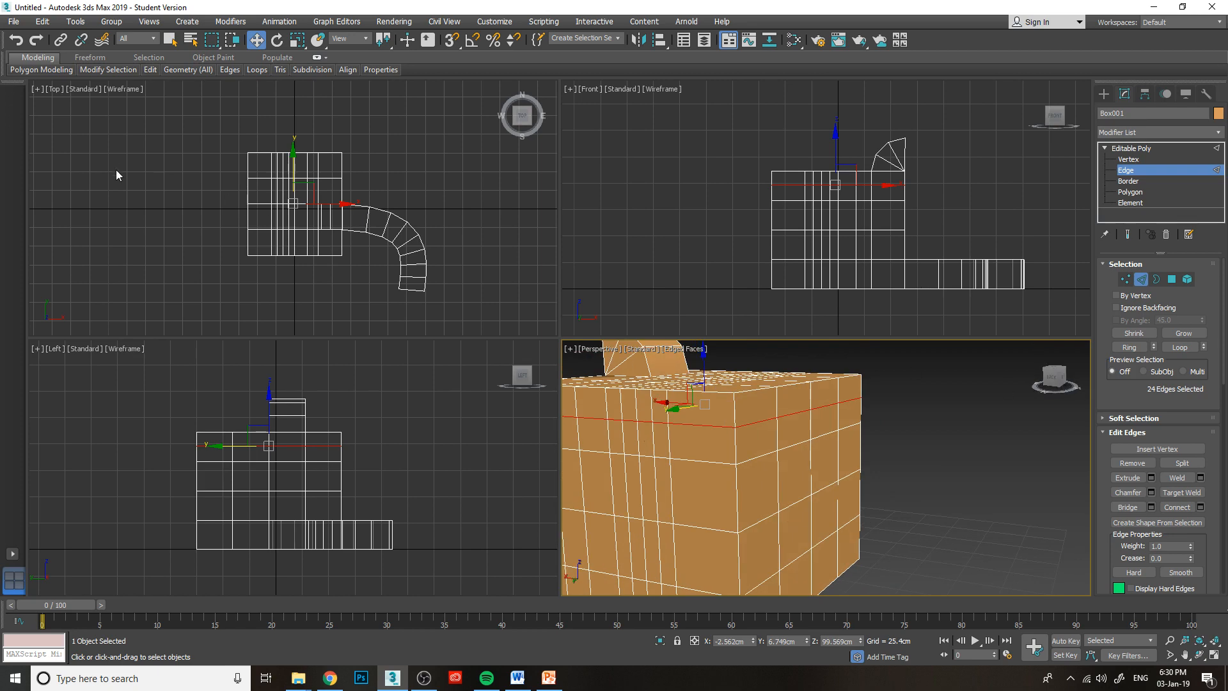
{"action": "mouse_move", "coordinate": [149, 71]}
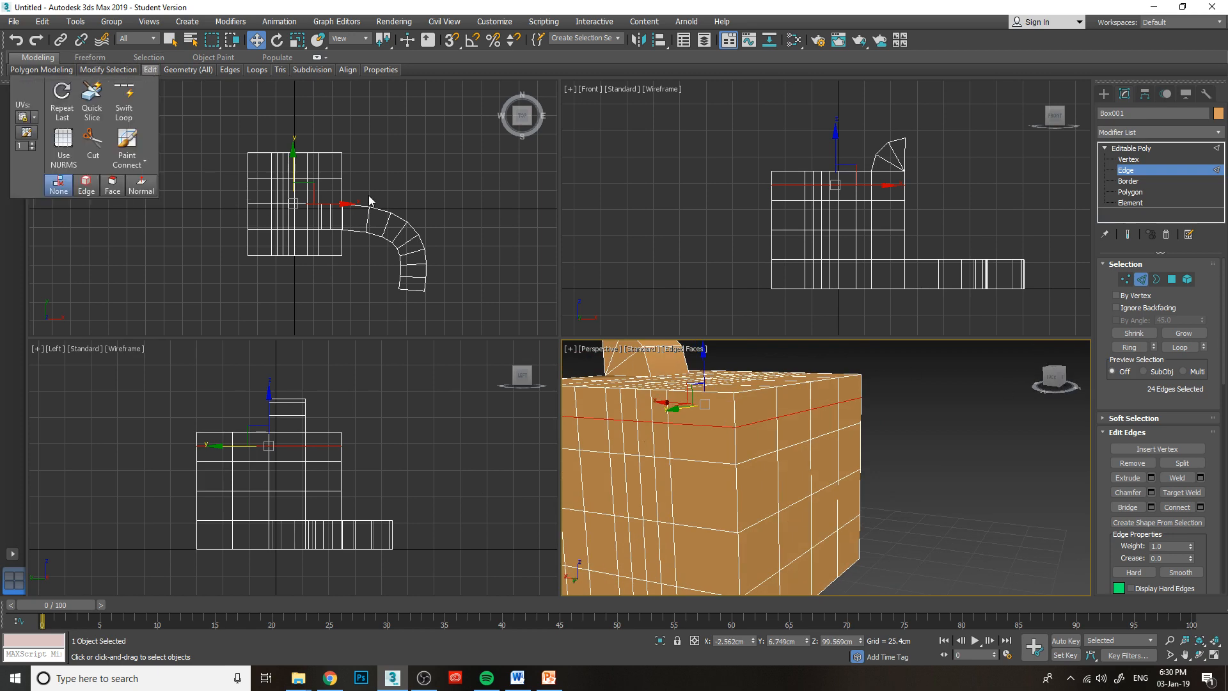
At edge level, remove the single top-face edge at about X -24 cm in the row along the positive Y side, keeping its vertices.
{"action": "left_click_drag", "start_coordinate": [1058, 373], "coordinate": [1062, 390]}
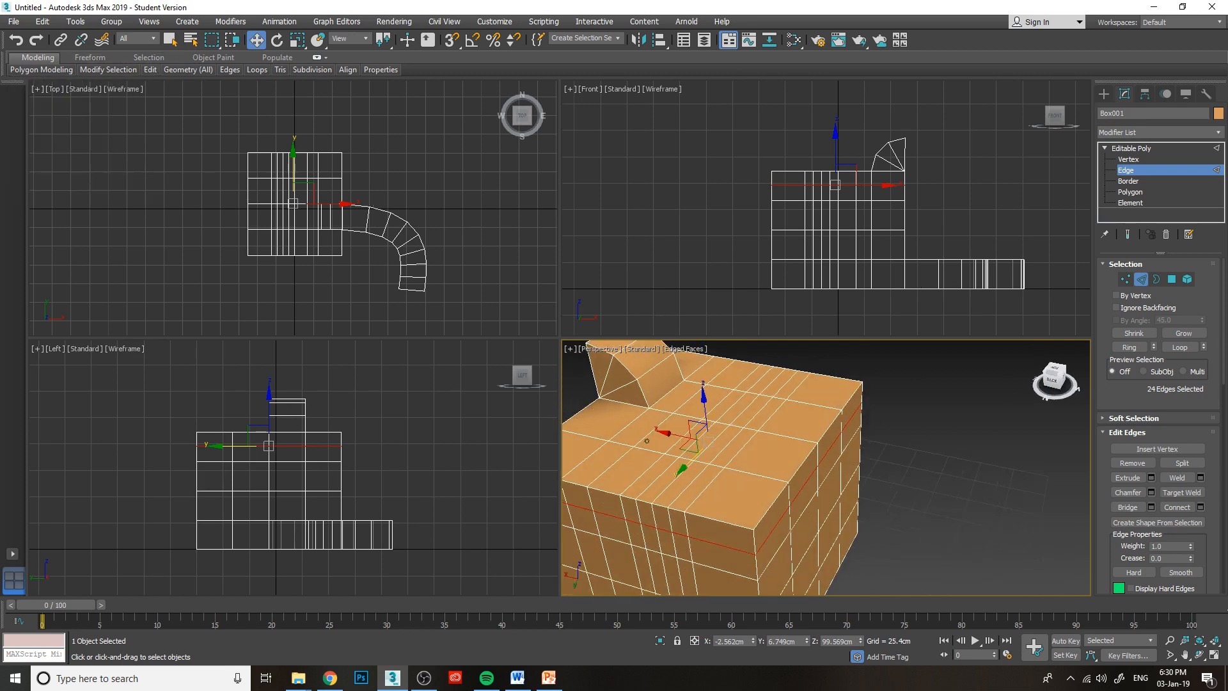
{"action": "left_click", "coordinate": [1128, 159]}
{"action": "scroll", "coordinate": [778, 450], "scroll_direction": "up", "scroll_amount": 3}
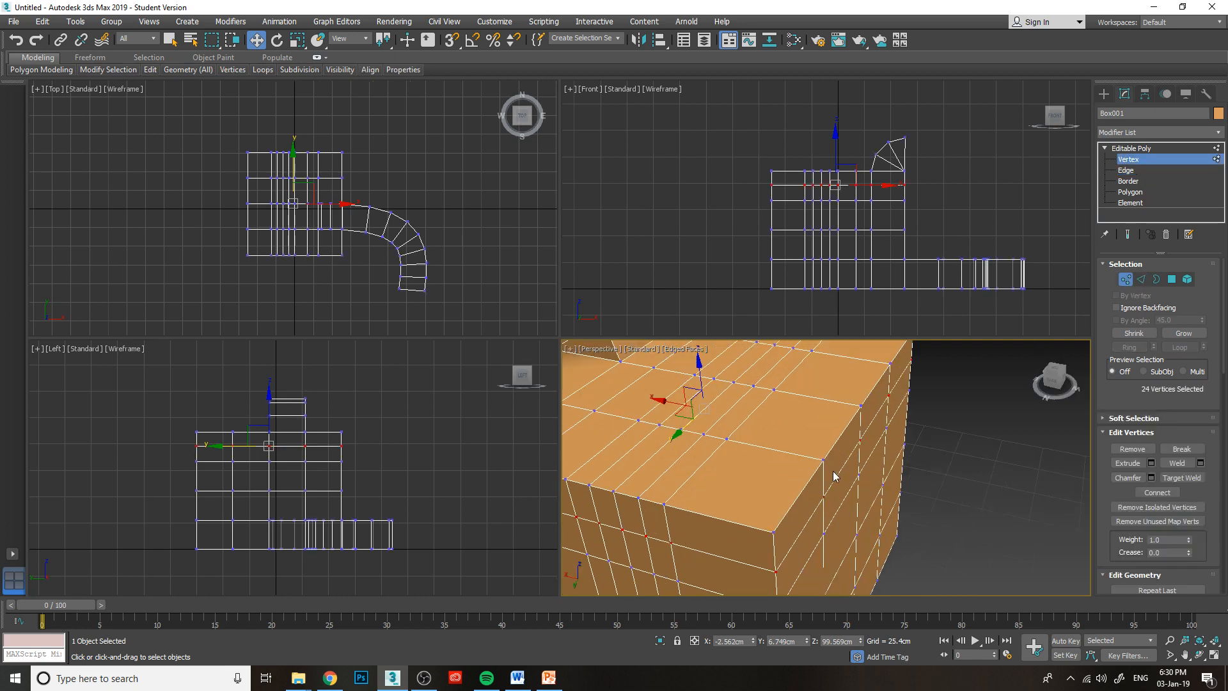
{"action": "left_click", "coordinate": [1124, 171]}
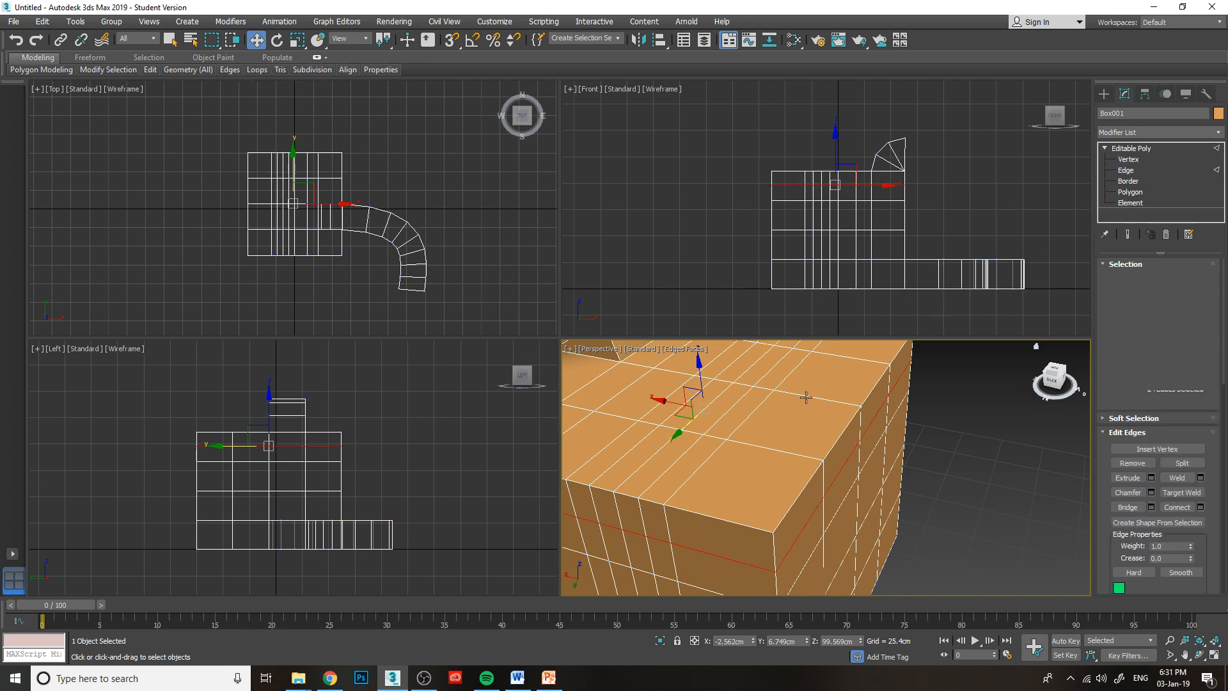
{"action": "left_click", "coordinate": [670, 466]}
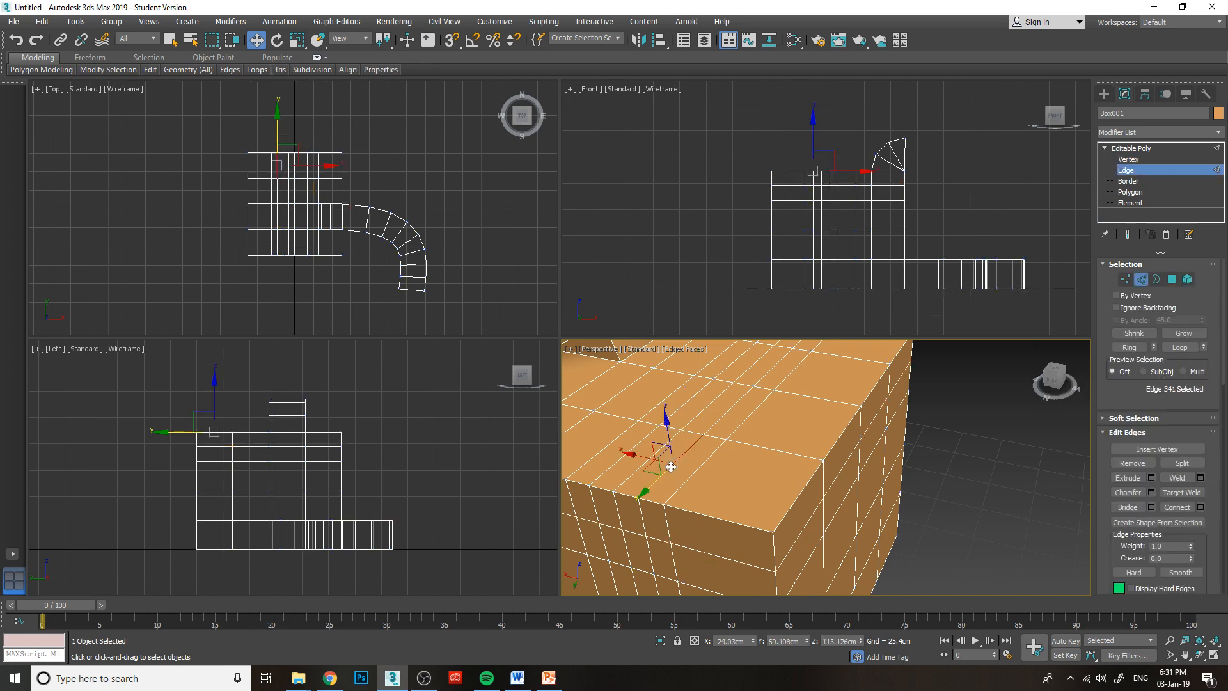
{"action": "left_click", "coordinate": [747, 490]}
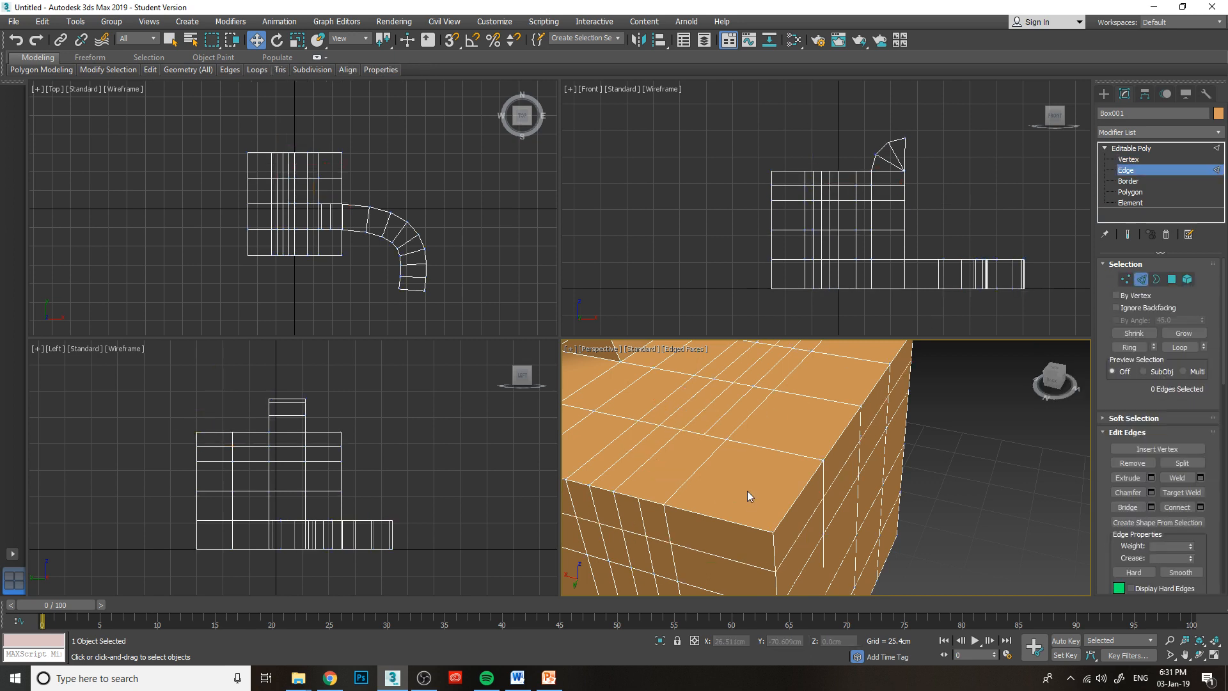
Examine the gap left by the removed edge on the top face and select the neighbouring edges to compare them.
{"action": "scroll", "coordinate": [742, 486], "scroll_direction": "up", "scroll_amount": 2}
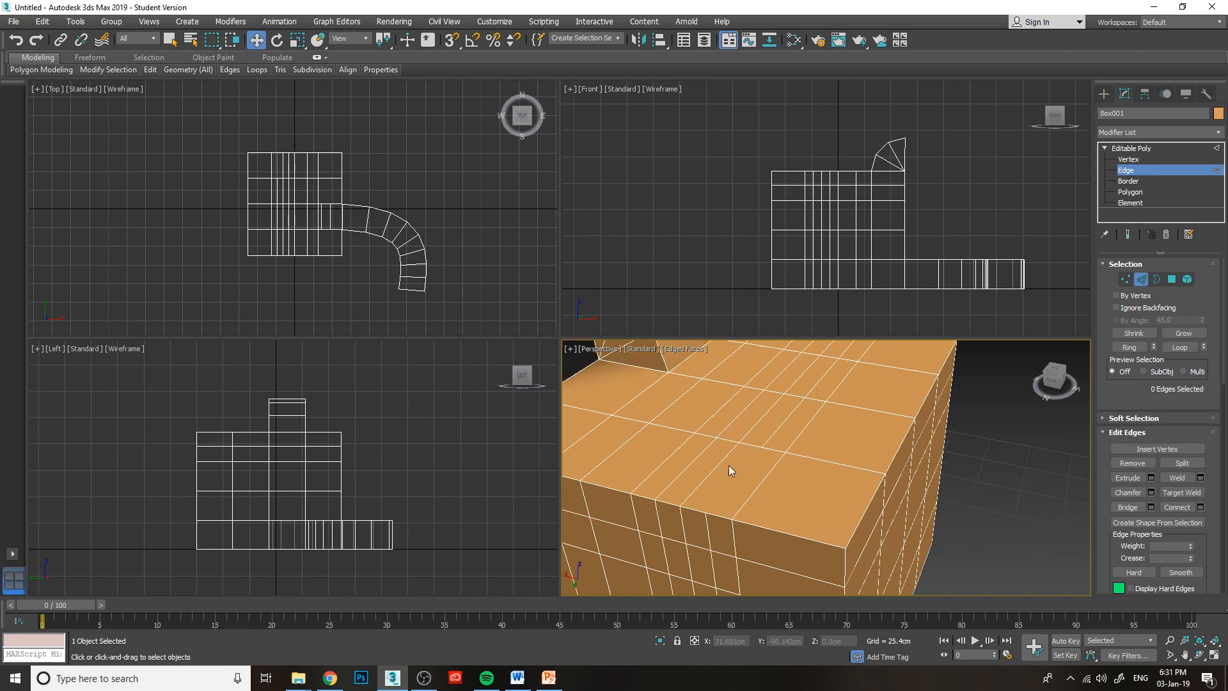
{"action": "scroll", "coordinate": [736, 480], "scroll_direction": "up", "scroll_amount": 2}
{"action": "scroll", "coordinate": [768, 480], "scroll_direction": "down", "scroll_amount": 1}
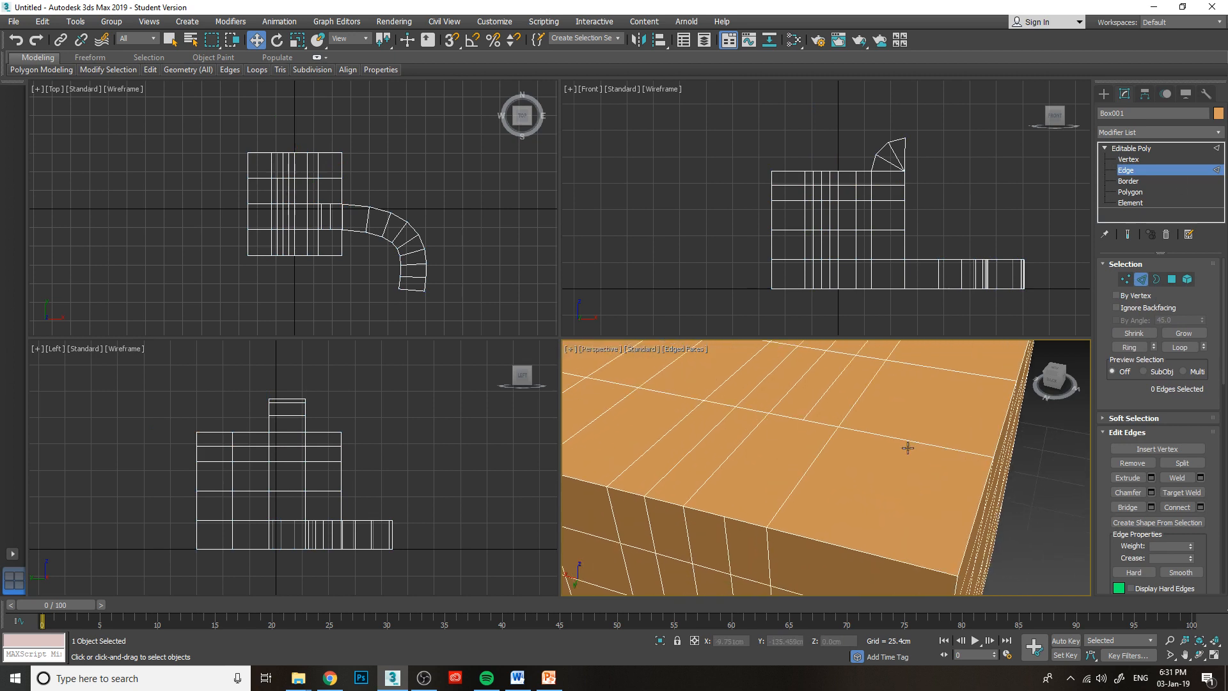
{"action": "left_click", "coordinate": [797, 485]}
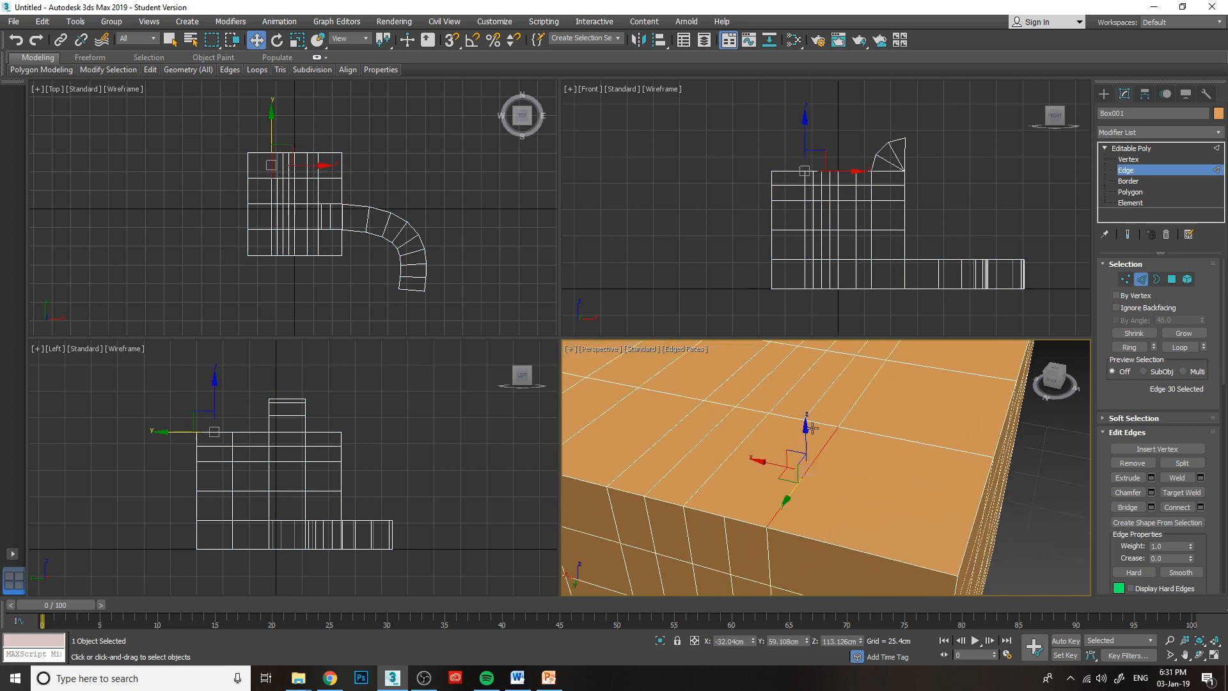
{"action": "left_click", "coordinate": [823, 425]}
{"action": "left_click", "coordinate": [1002, 391]}
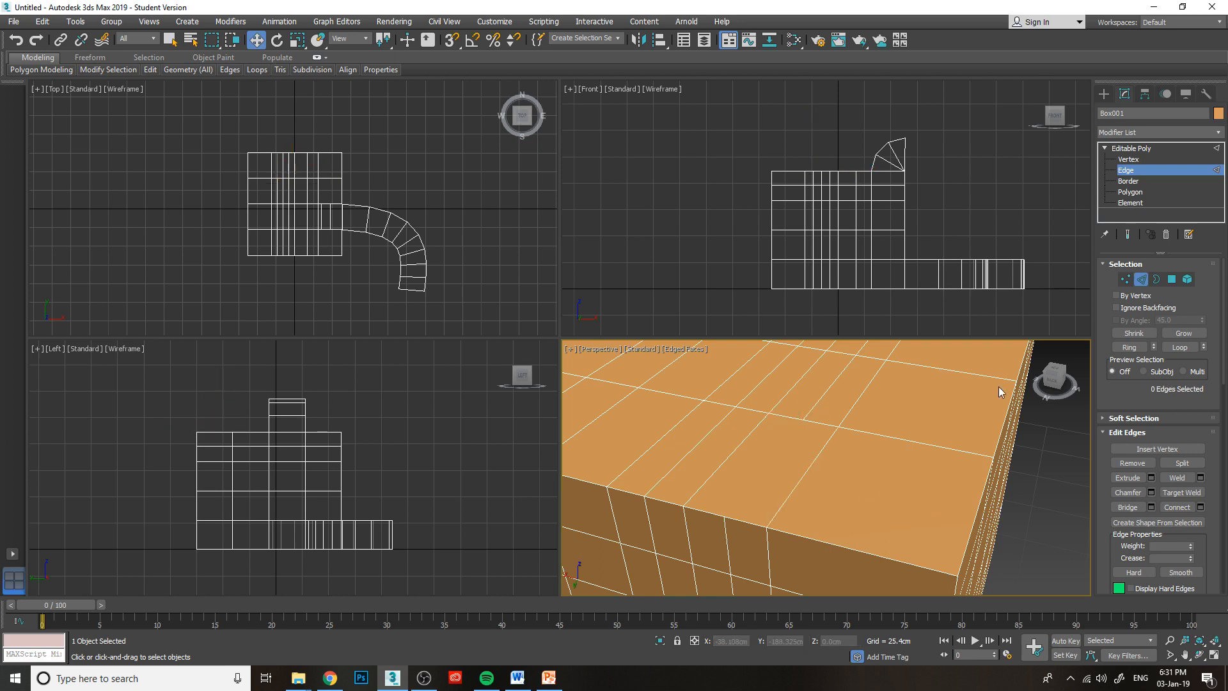
{"action": "left_click", "coordinate": [1055, 382]}
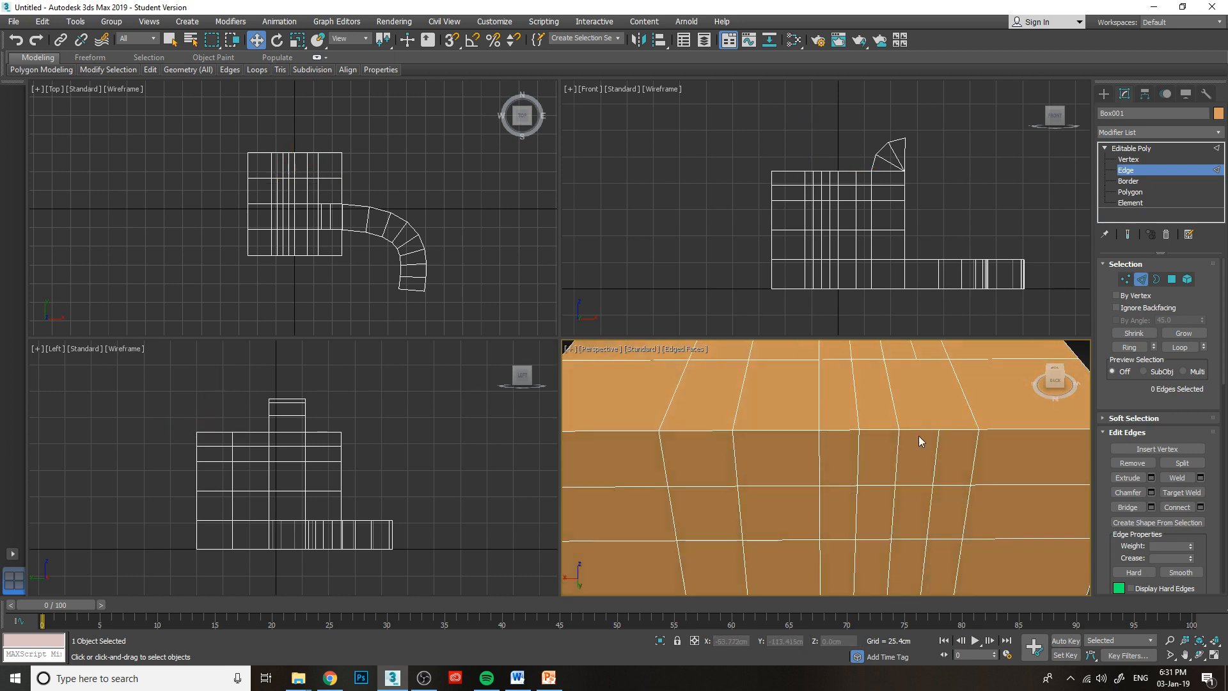
{"action": "left_click", "coordinate": [919, 430]}
{"action": "left_click", "coordinate": [965, 429]}
{"action": "left_click", "coordinate": [970, 410]}
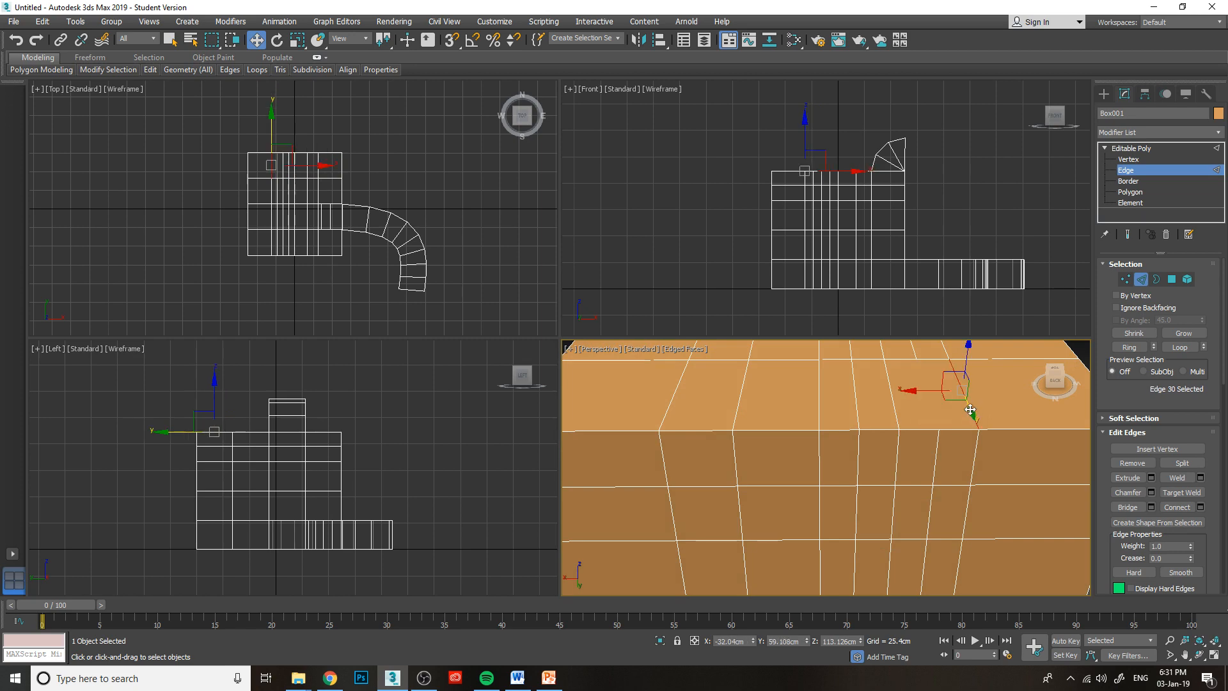
{"action": "left_click", "coordinate": [895, 361]}
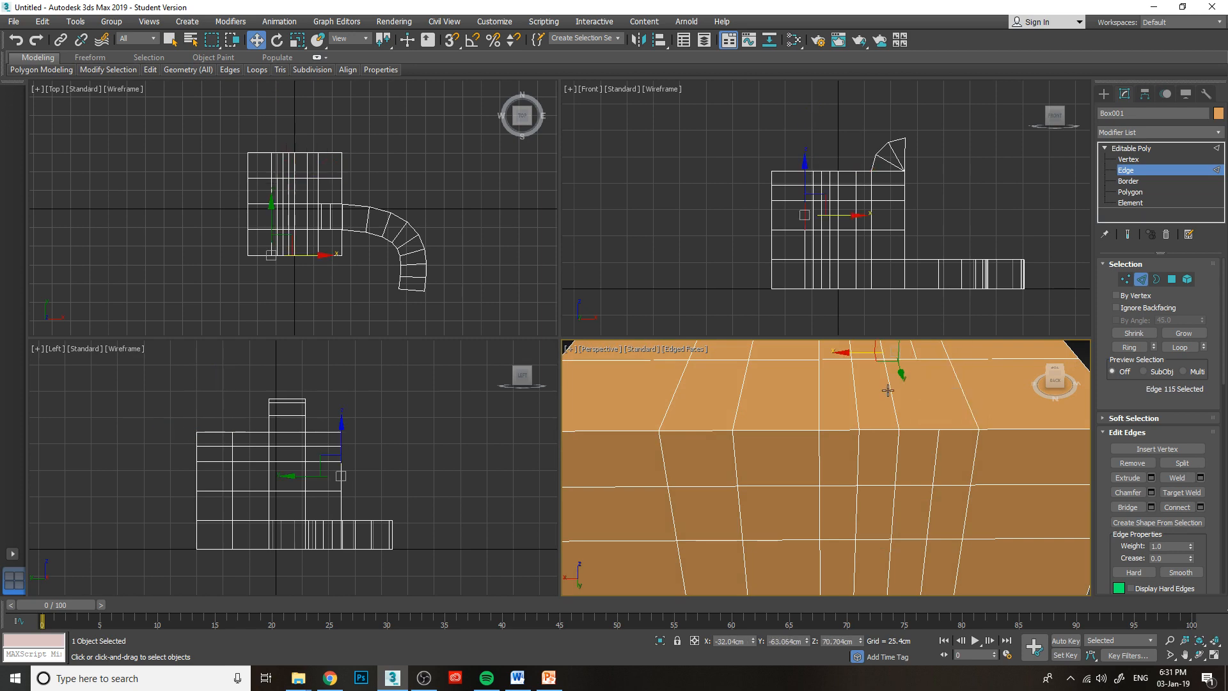
{"action": "left_click", "coordinate": [892, 395]}
{"action": "left_click_drag", "start_coordinate": [1052, 384], "coordinate": [1034, 392]}
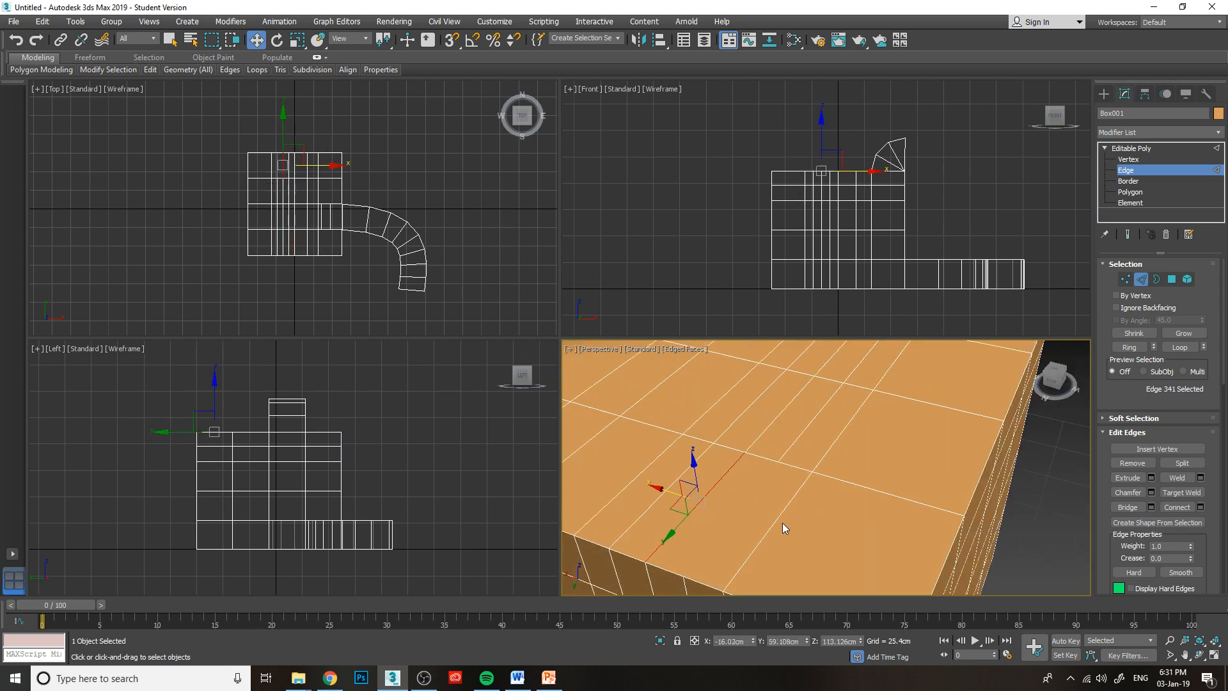
{"action": "scroll", "coordinate": [788, 499], "scroll_direction": "down", "scroll_amount": 2}
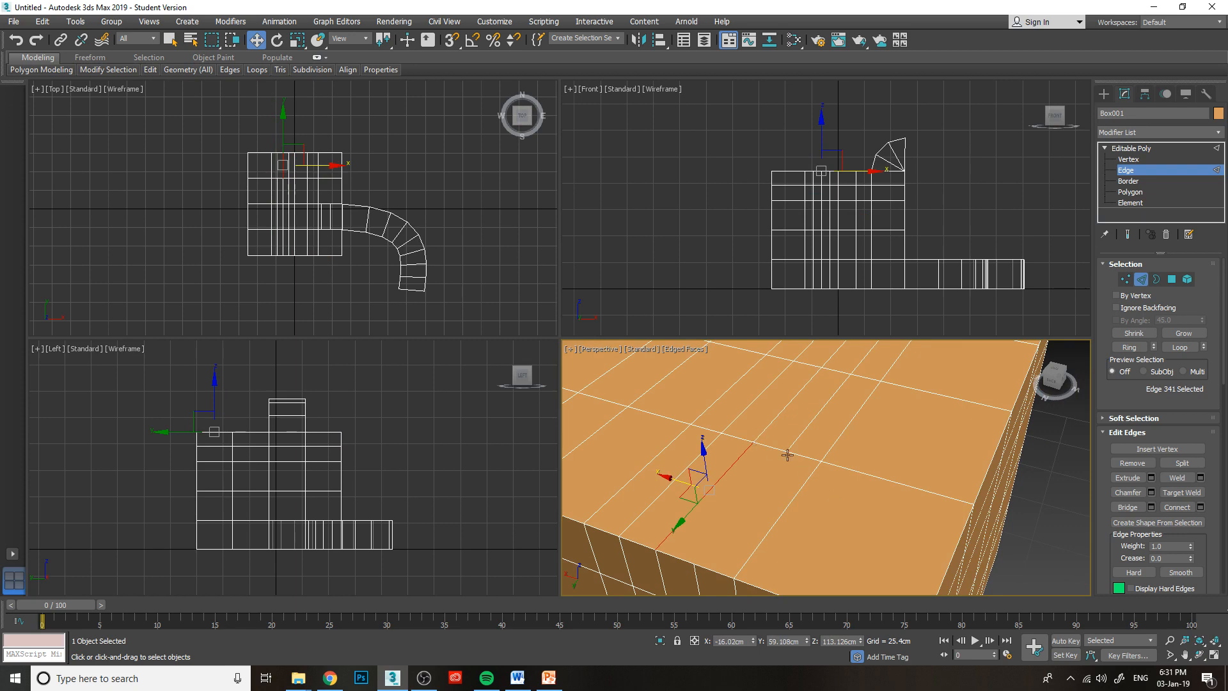
{"action": "middle_click_drag", "start_coordinate": [736, 460], "coordinate": [736, 421]}
At polygon level, select the merged top polygon to check its extent, and clear the selection.
{"action": "left_click", "coordinate": [1127, 194]}
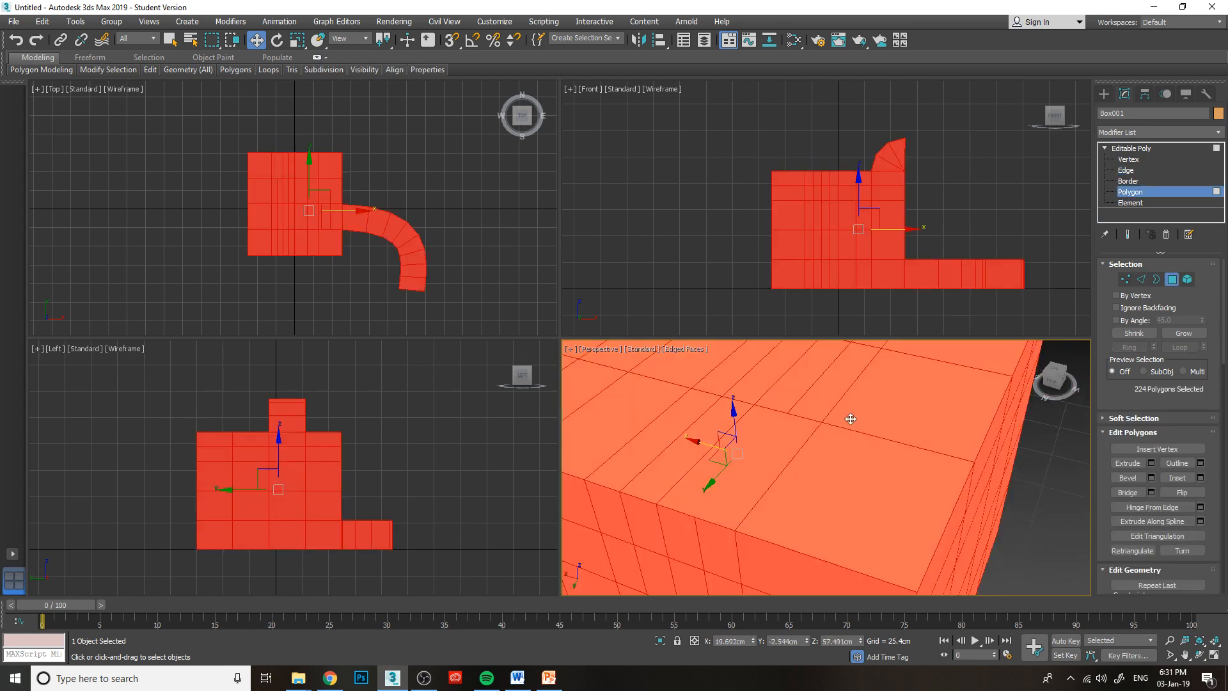
{"action": "left_click", "coordinate": [770, 472]}
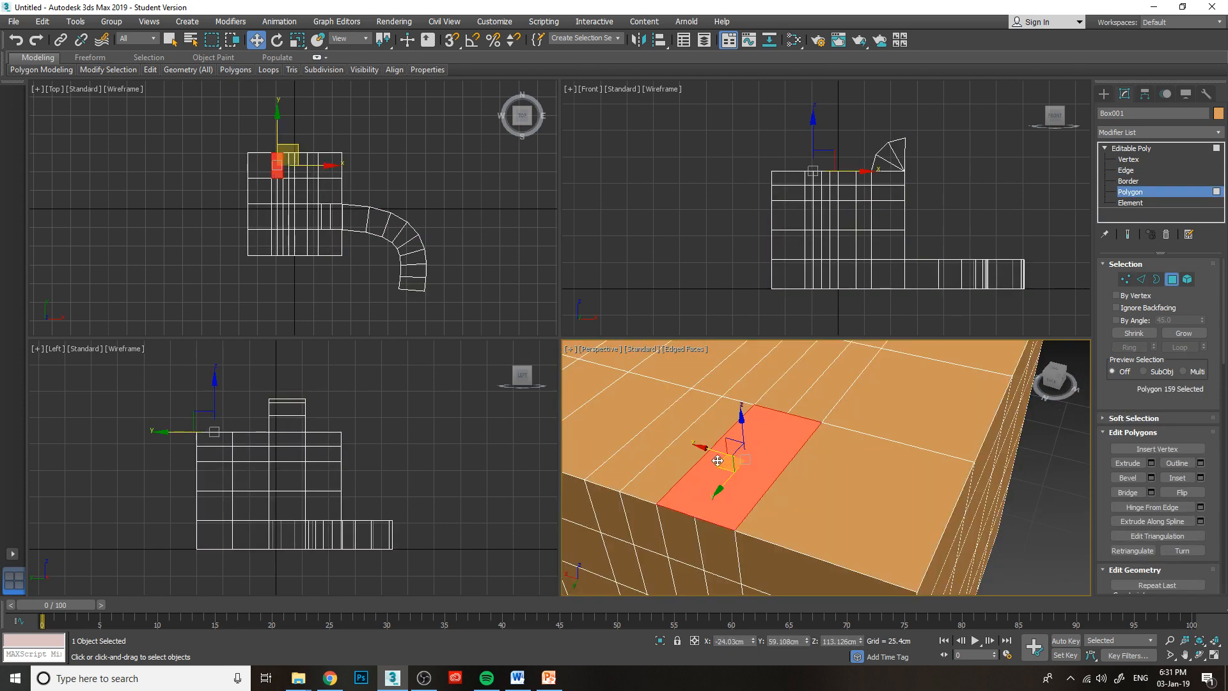
{"action": "left_click", "coordinate": [1023, 513]}
At vertex level, connect the two opposite mid-edge vertices of the merged top polygon and undo the connection.
{"action": "left_click", "coordinate": [1129, 160]}
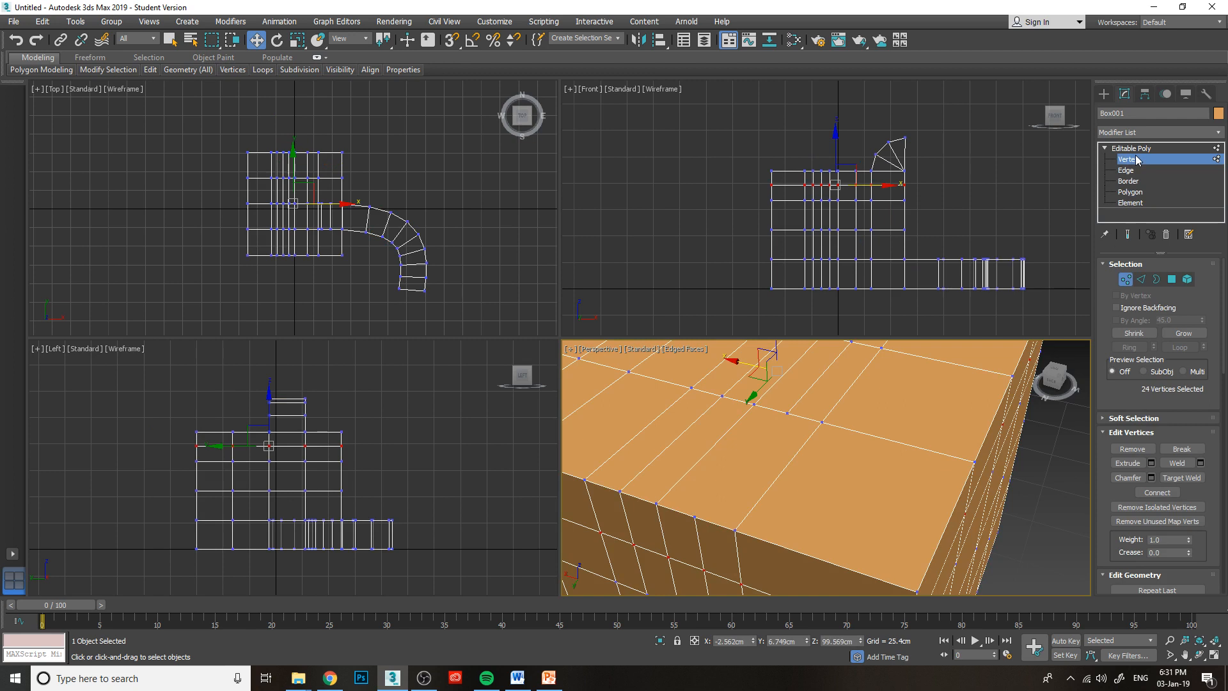
{"action": "left_click", "coordinate": [697, 516]}
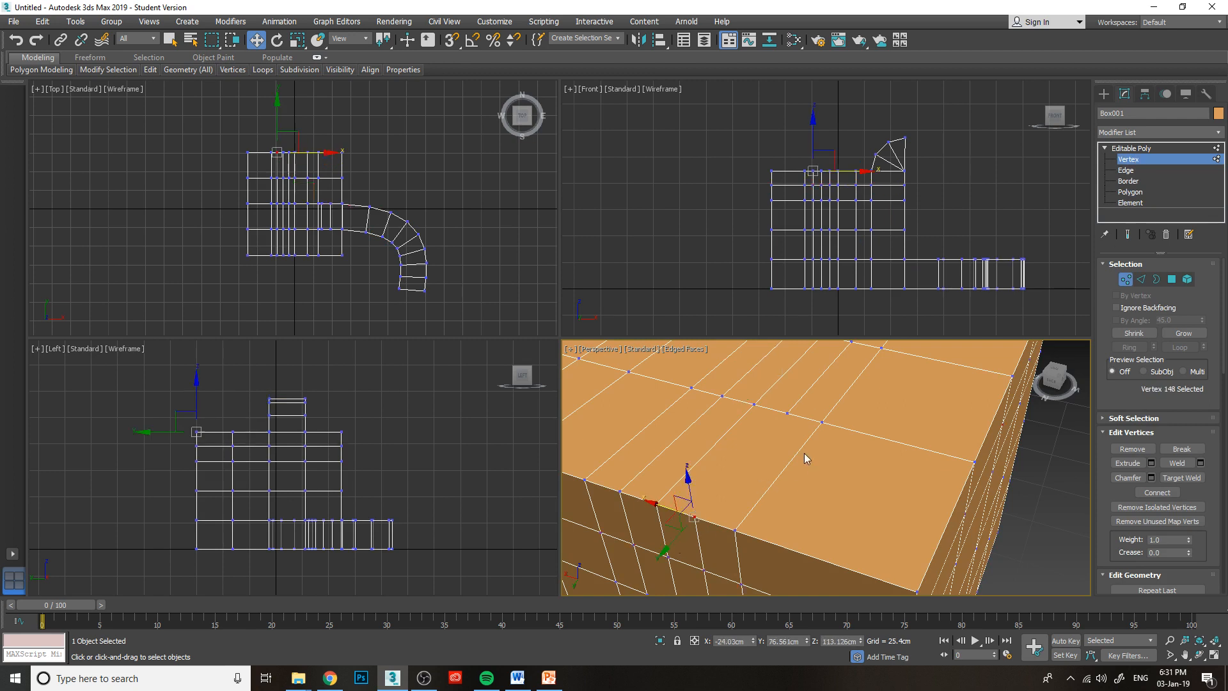
{"action": "left_click", "coordinate": [785, 414], "text": "ctrl"}
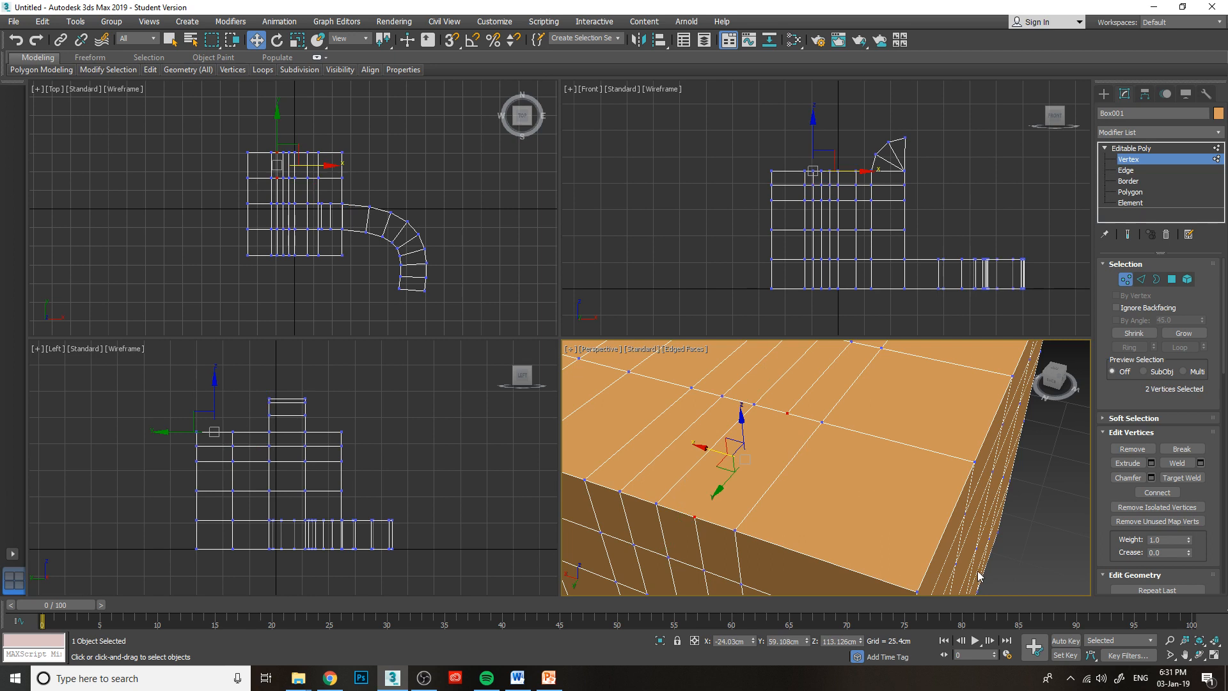
{"action": "left_click", "coordinate": [1154, 492]}
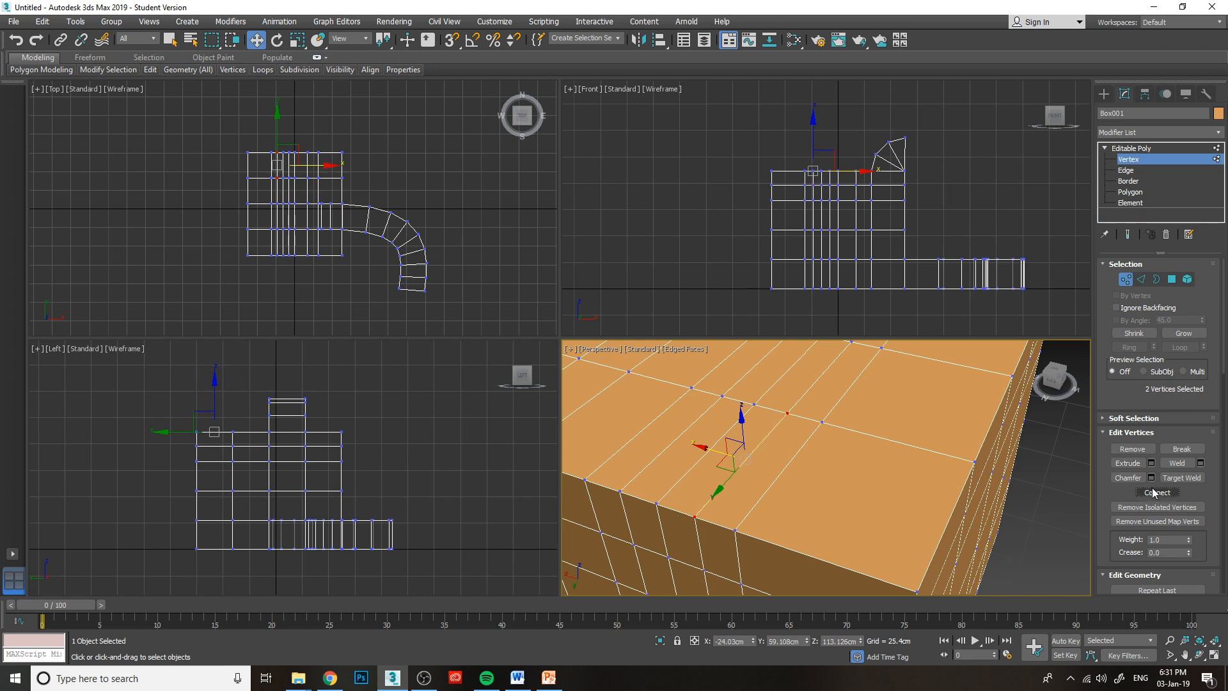
{"action": "left_click", "coordinate": [1006, 547]}
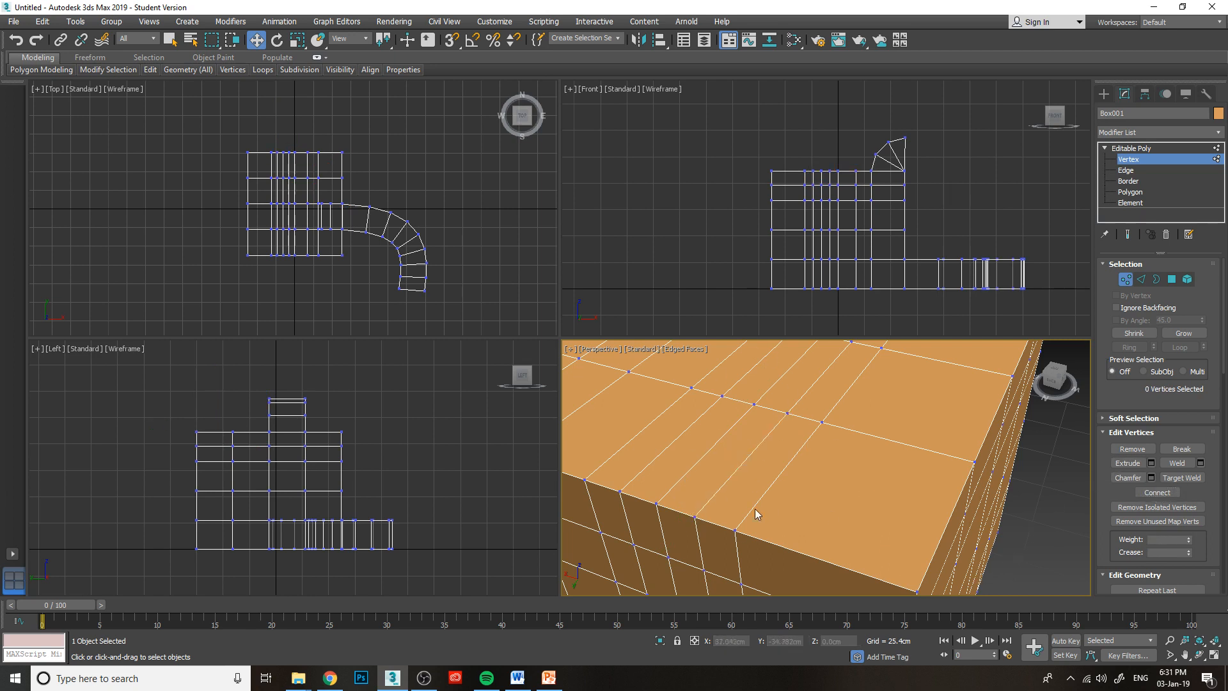
{"action": "key", "text": "ctrl+z"}
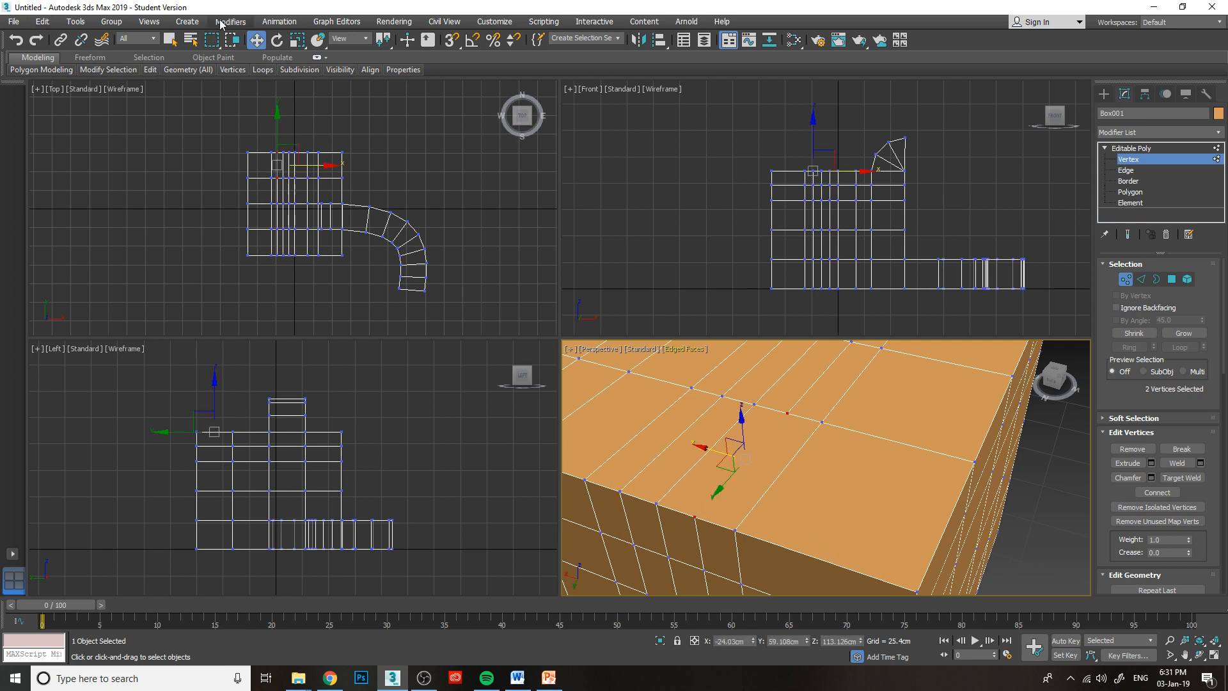
Cut a new edge between the two opposite mid-edge vertices of the merged top polygon with the Cut tool and exit it.
{"action": "left_click", "coordinate": [151, 69]}
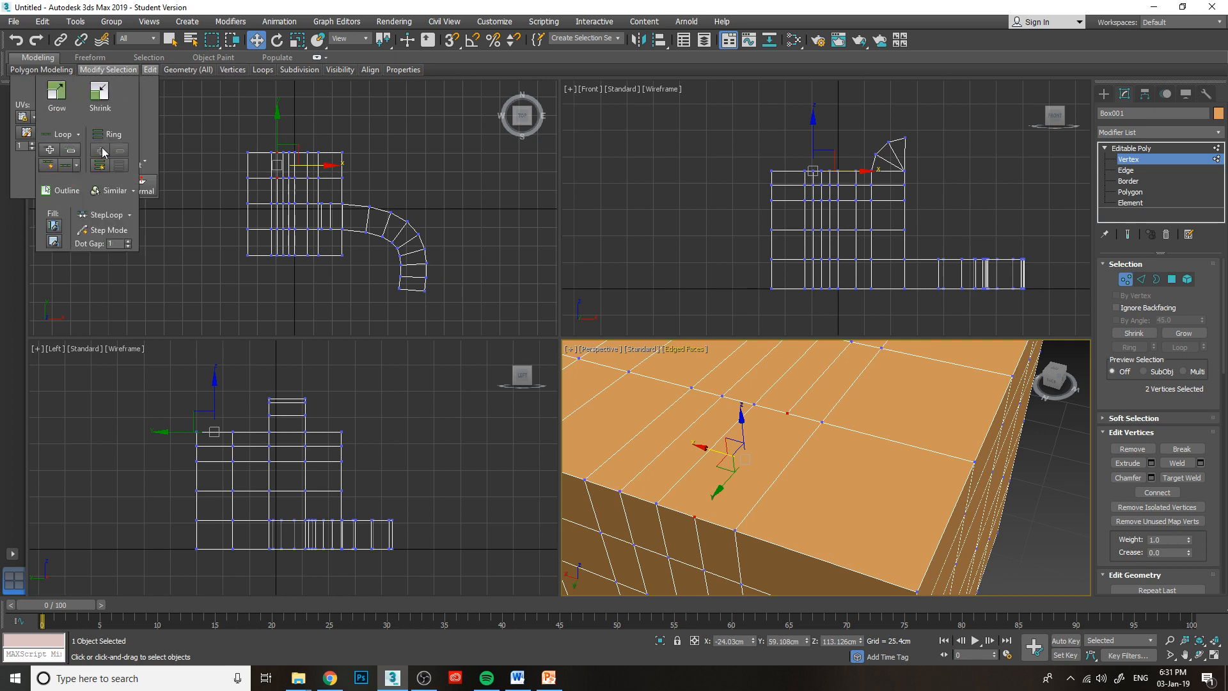
{"action": "left_click", "coordinate": [96, 145]}
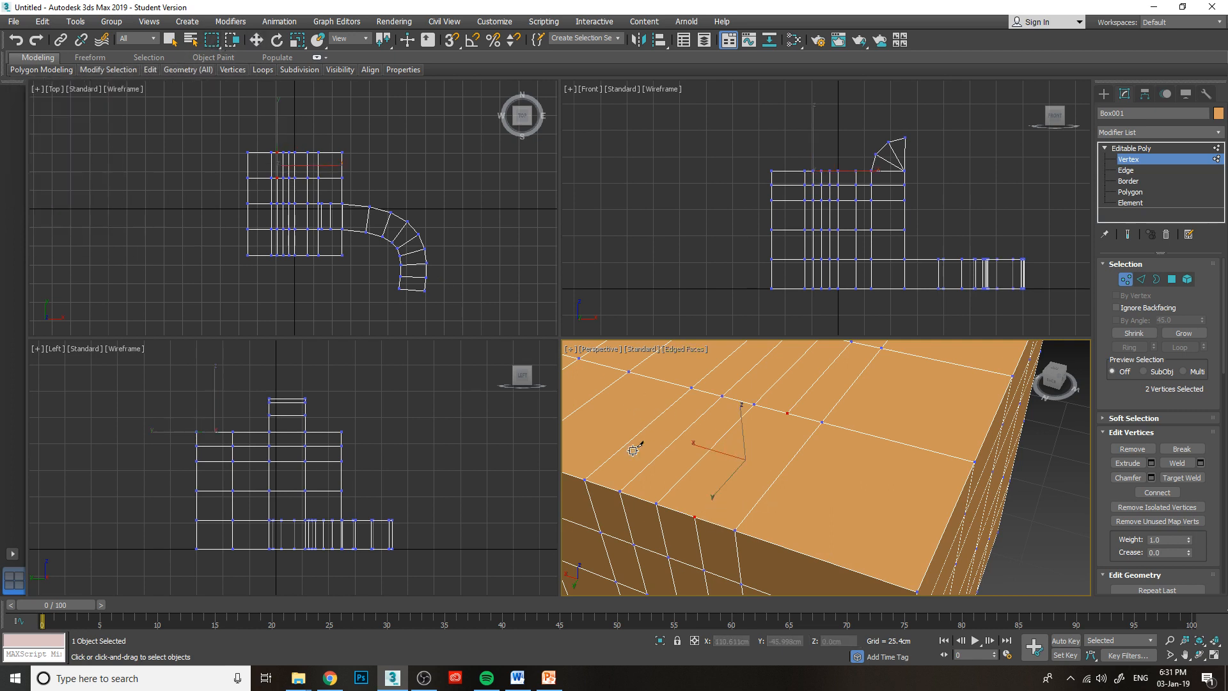
{"action": "left_click", "coordinate": [788, 413]}
{"action": "left_click", "coordinate": [695, 516]}
{"action": "left_click", "coordinate": [757, 438]}
{"action": "right_click", "coordinate": [858, 504]}
{"action": "left_click", "coordinate": [786, 411]}
{"action": "left_click", "coordinate": [695, 516]}
{"action": "left_click", "coordinate": [787, 412]}
{"action": "middle_click_drag", "start_coordinate": [832, 460], "coordinate": [827, 486]}
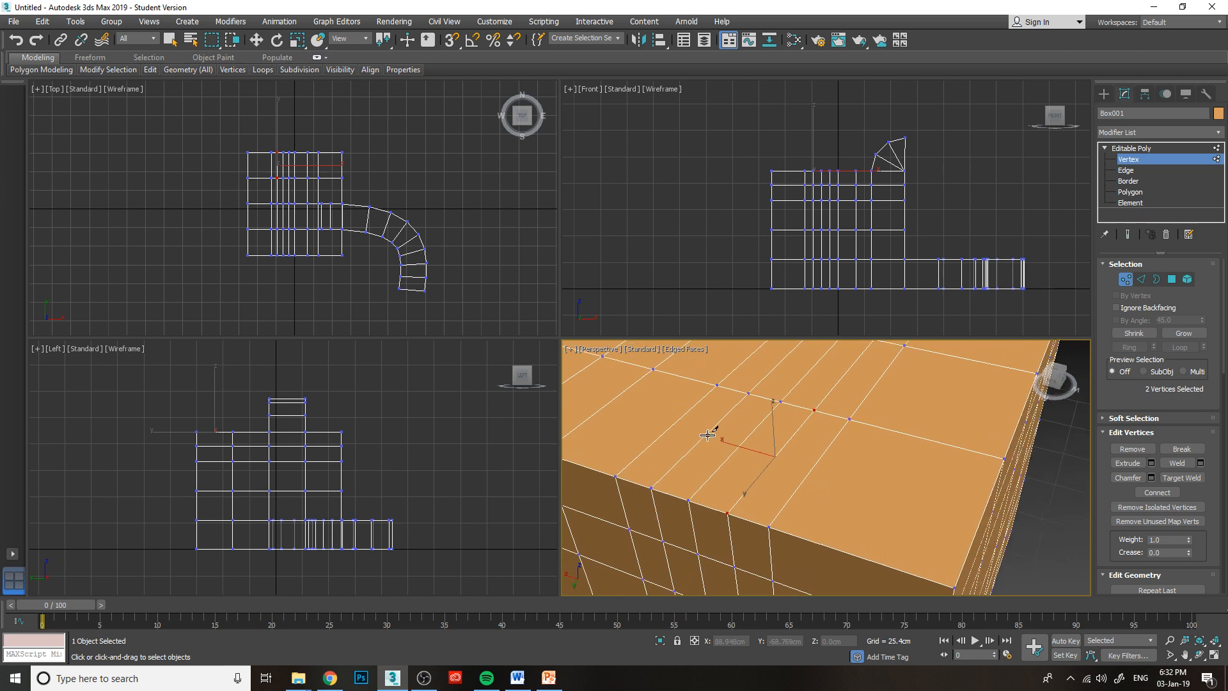
{"action": "left_click", "coordinate": [809, 473]}
{"action": "right_click", "coordinate": [984, 502]}
{"action": "mouse_move", "coordinate": [151, 71]}
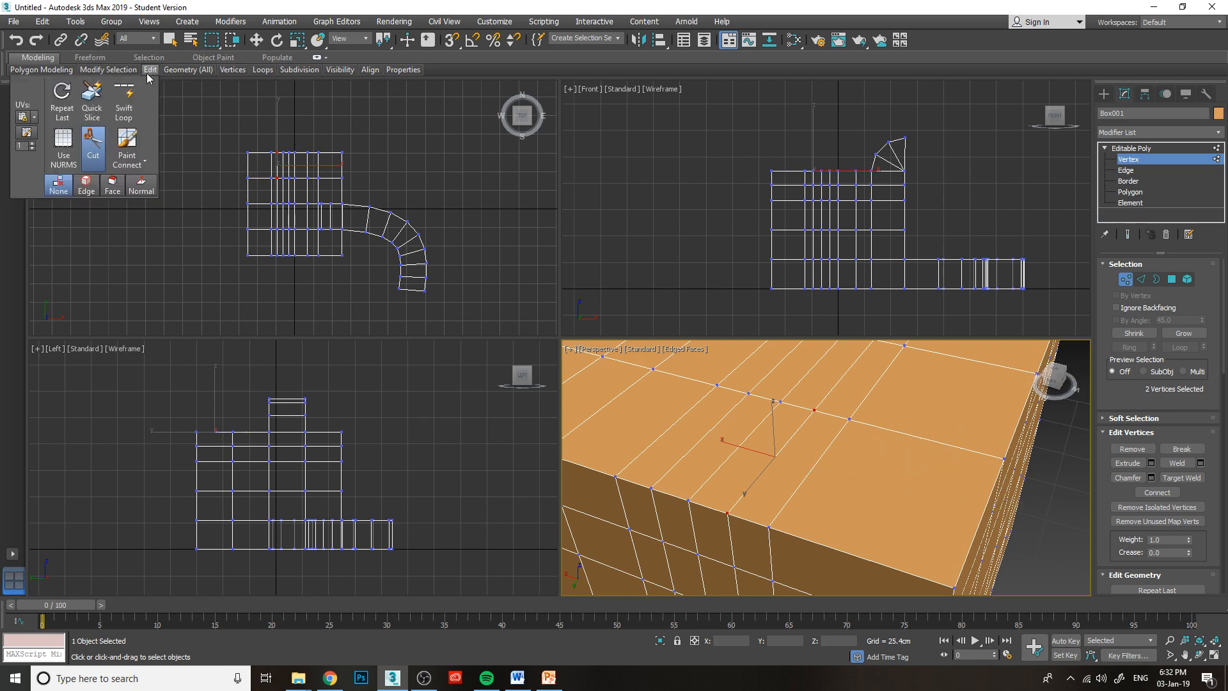
{"action": "left_click", "coordinate": [91, 154]}
{"action": "left_click", "coordinate": [1072, 464]}
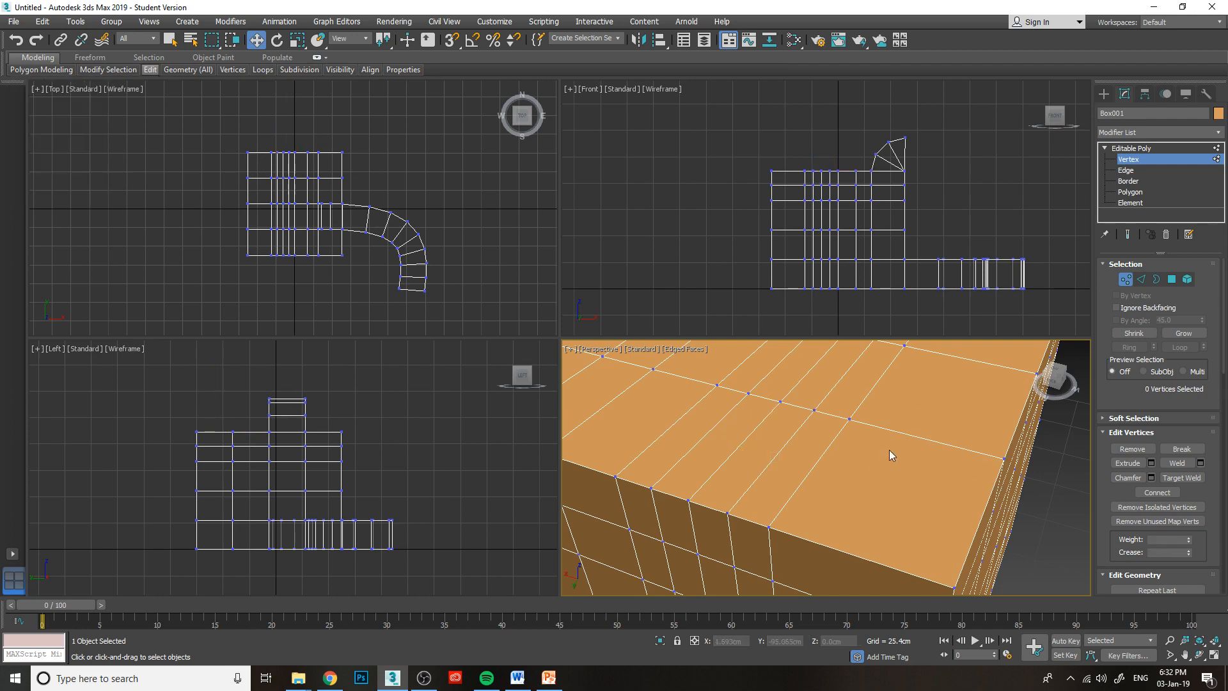
{"action": "middle_click_drag", "start_coordinate": [889, 450], "coordinate": [1069, 390], "text": "alt"}
{"action": "left_click_drag", "start_coordinate": [1057, 379], "coordinate": [959, 358]}
{"action": "scroll", "coordinate": [776, 400], "scroll_direction": "down", "scroll_amount": 8}
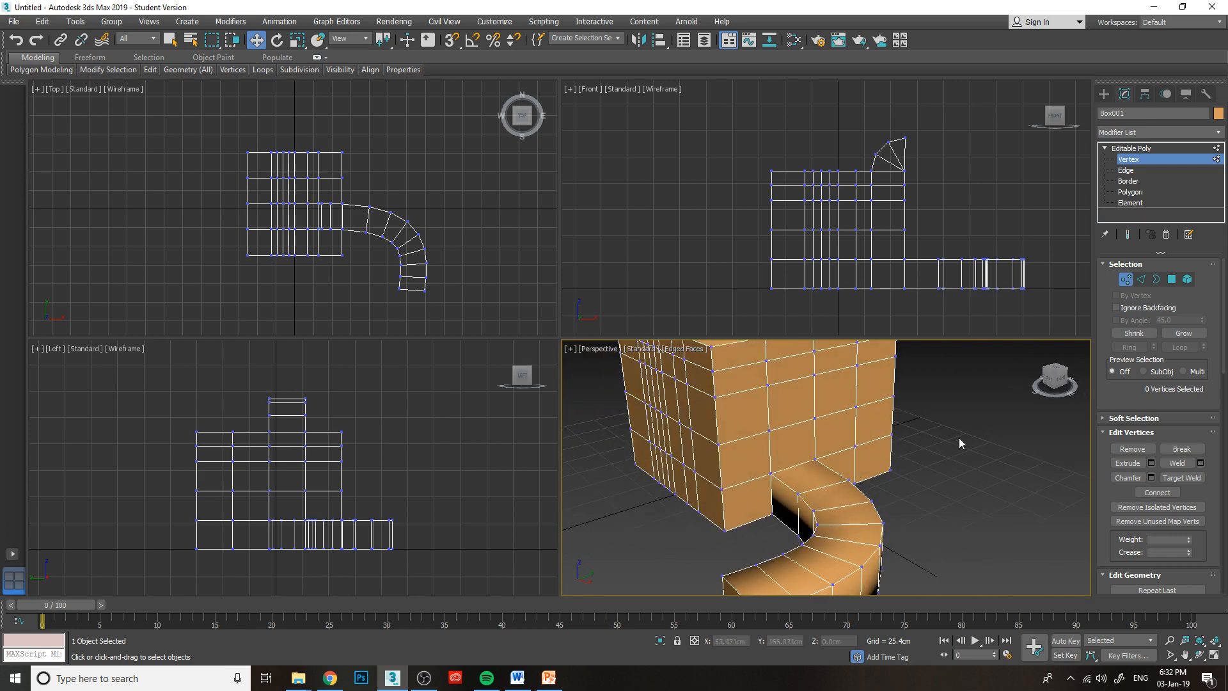
{"action": "scroll", "coordinate": [922, 489], "scroll_direction": "up", "scroll_amount": 4}
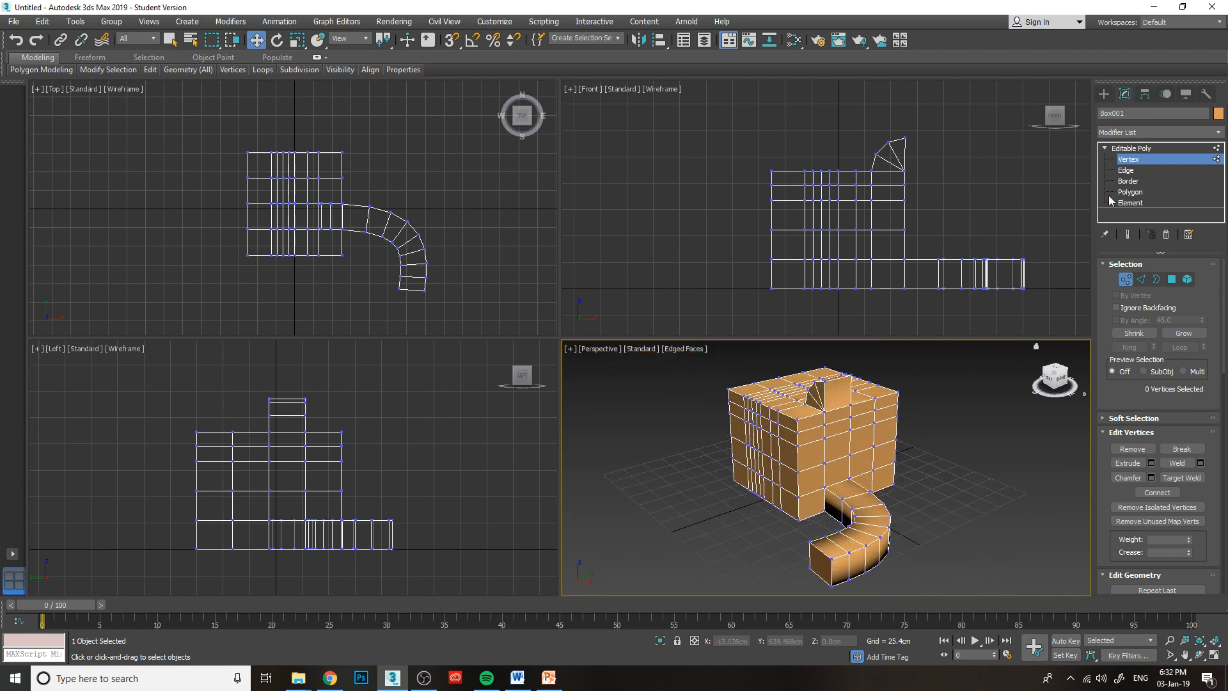